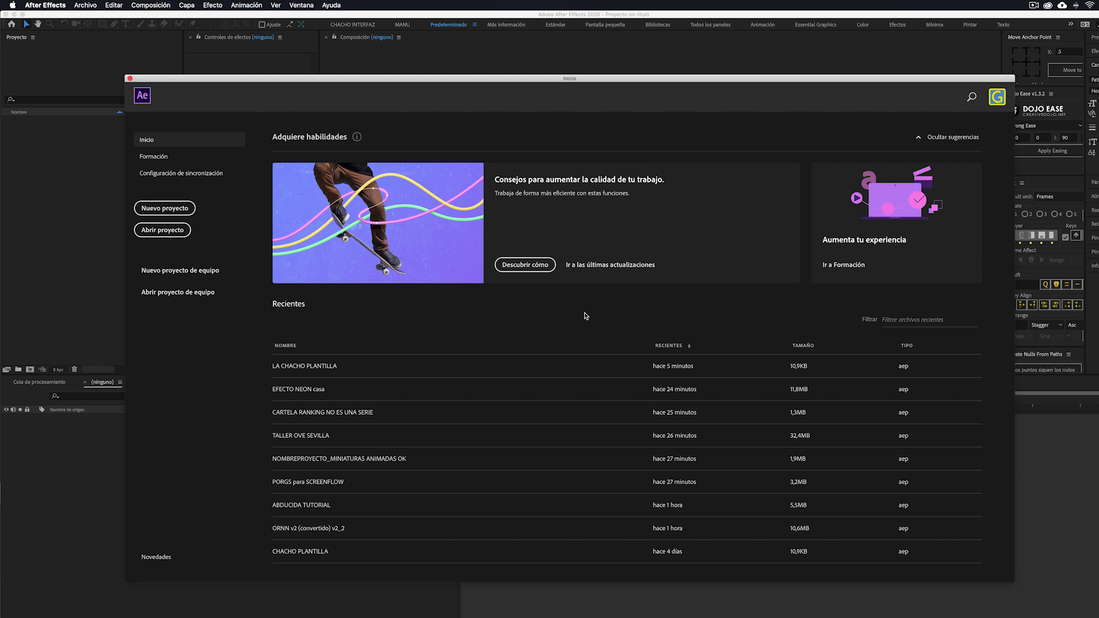
# Disable the home screen (Habilitar pantalla de inicio) in the General preferences.
pyautogui.click(61, 8)
pyautogui.moveTo(58, 30)
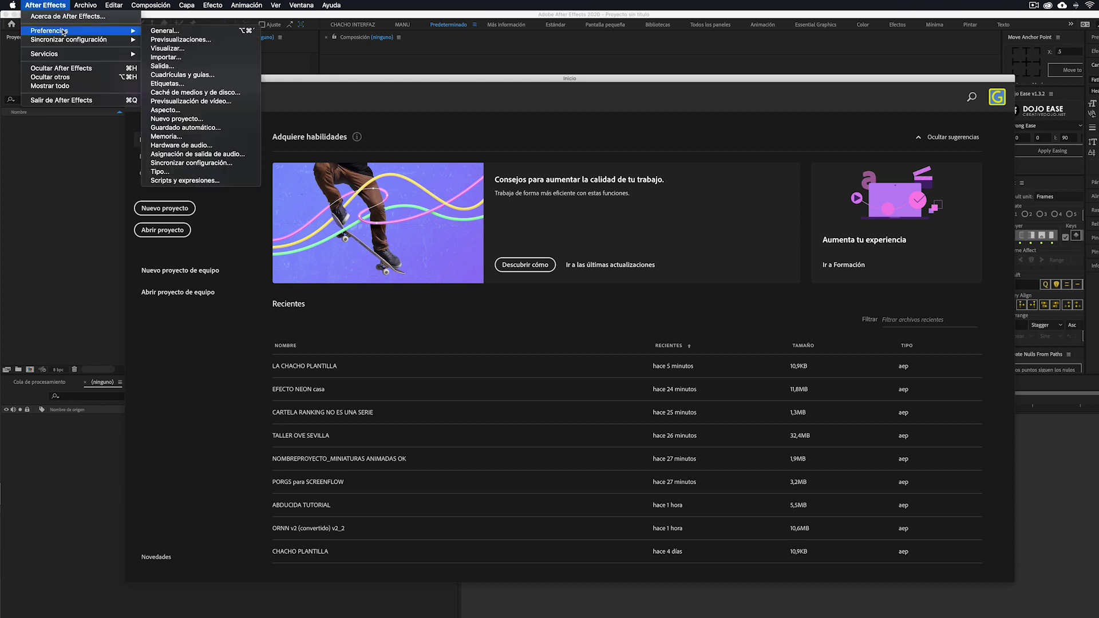
pyautogui.click(160, 32)
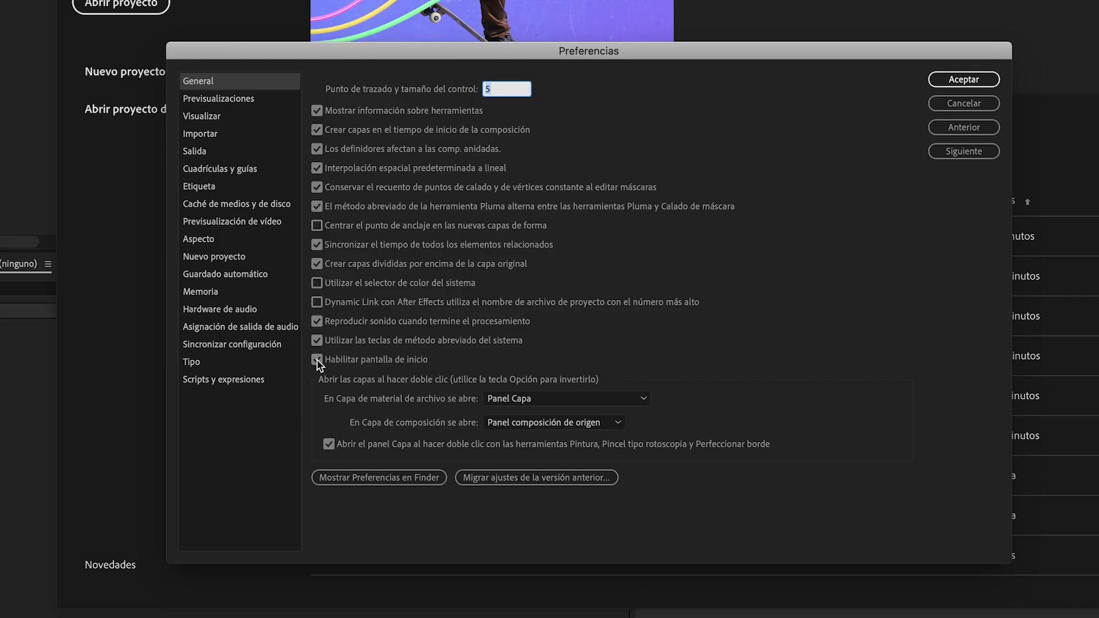
pyautogui.click(277, 438)
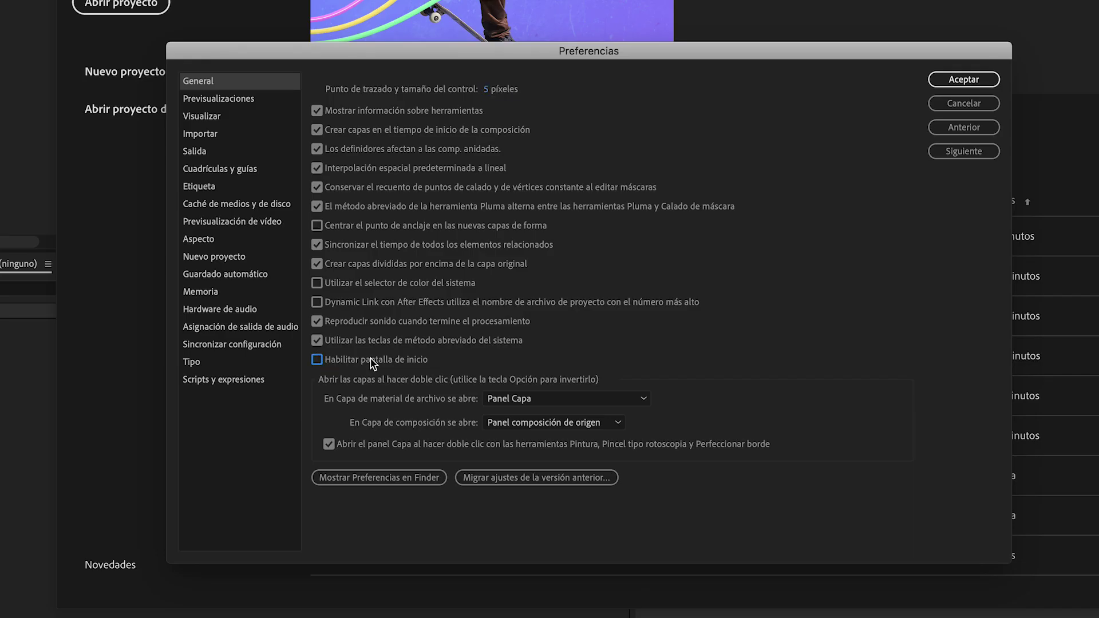
pyautogui.click(971, 81)
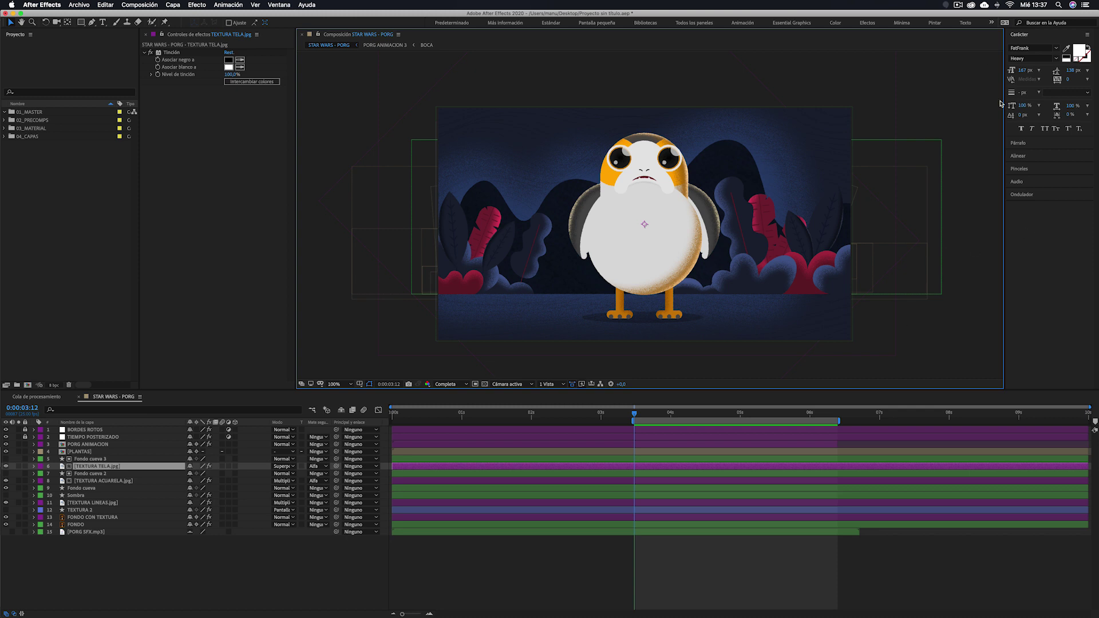
# Try to dock a panel along the edge of the composition viewer.
pyautogui.click(670, 559)
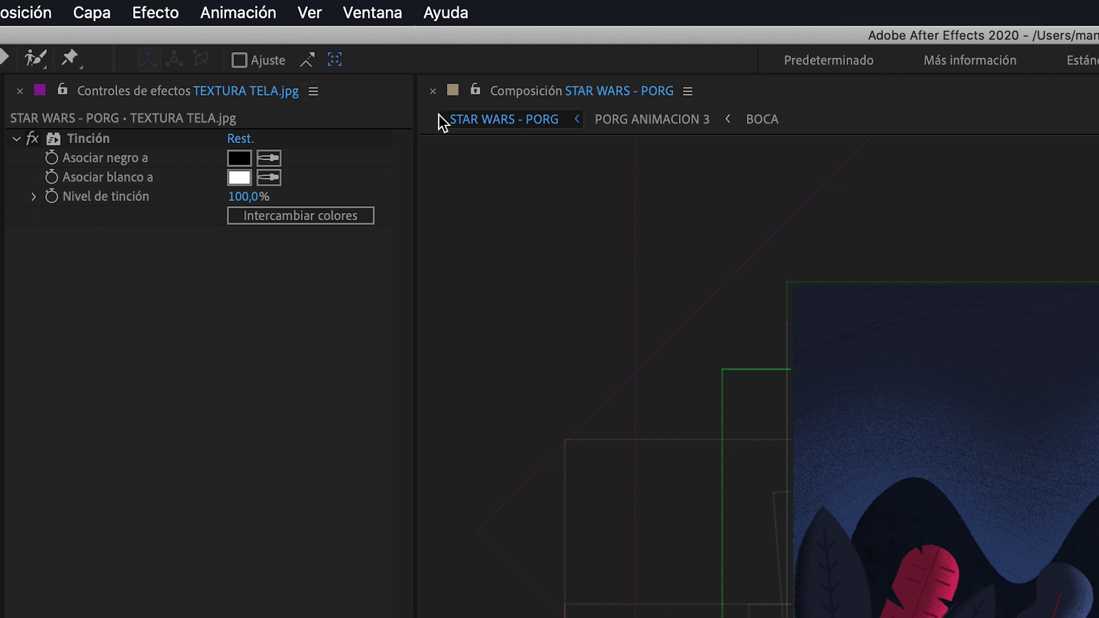
pyautogui.moveTo(362, 89); pyautogui.dragTo(1098, 428)
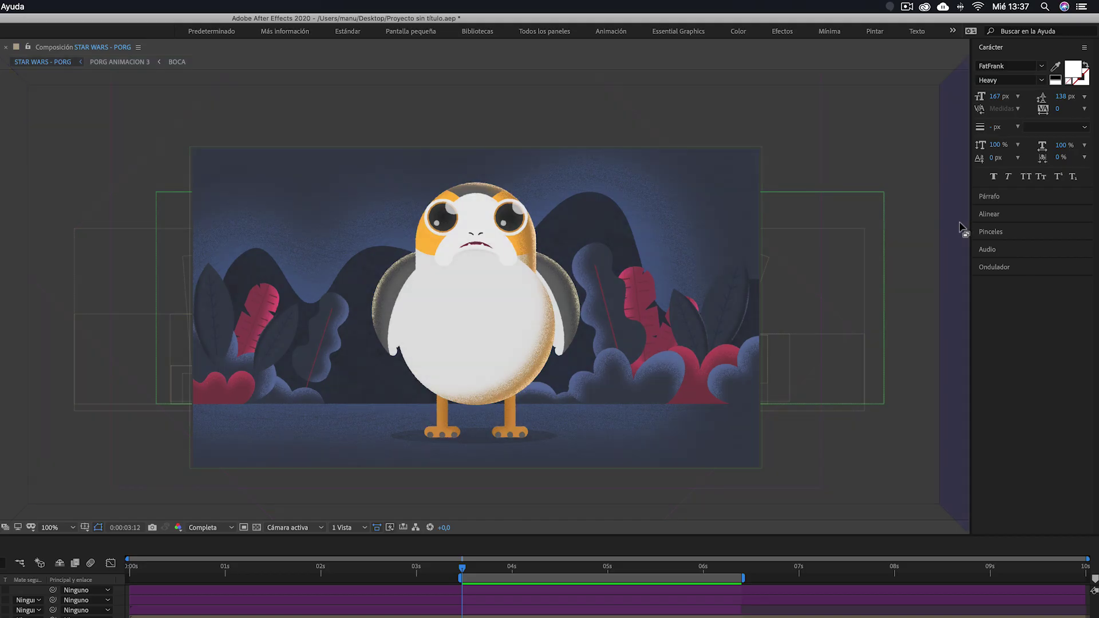
pyautogui.moveTo(961, 229); pyautogui.dragTo(962, 226)
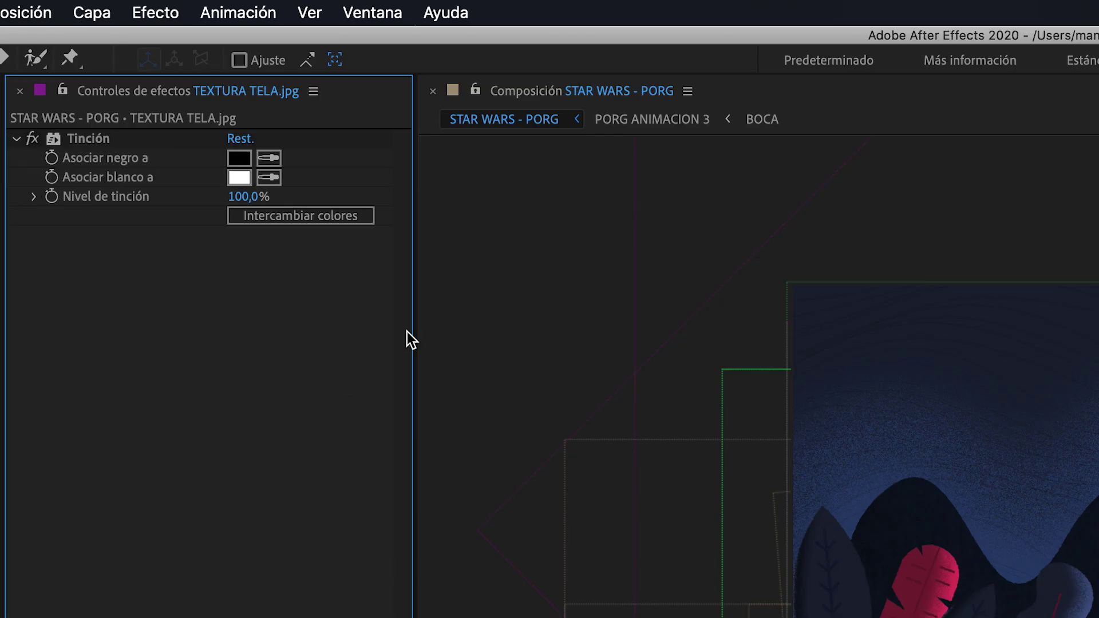
# Show the Efectos y ajustes preestablecidos panel and place it above Carácter in the panel stack.
pyautogui.click(378, 14)
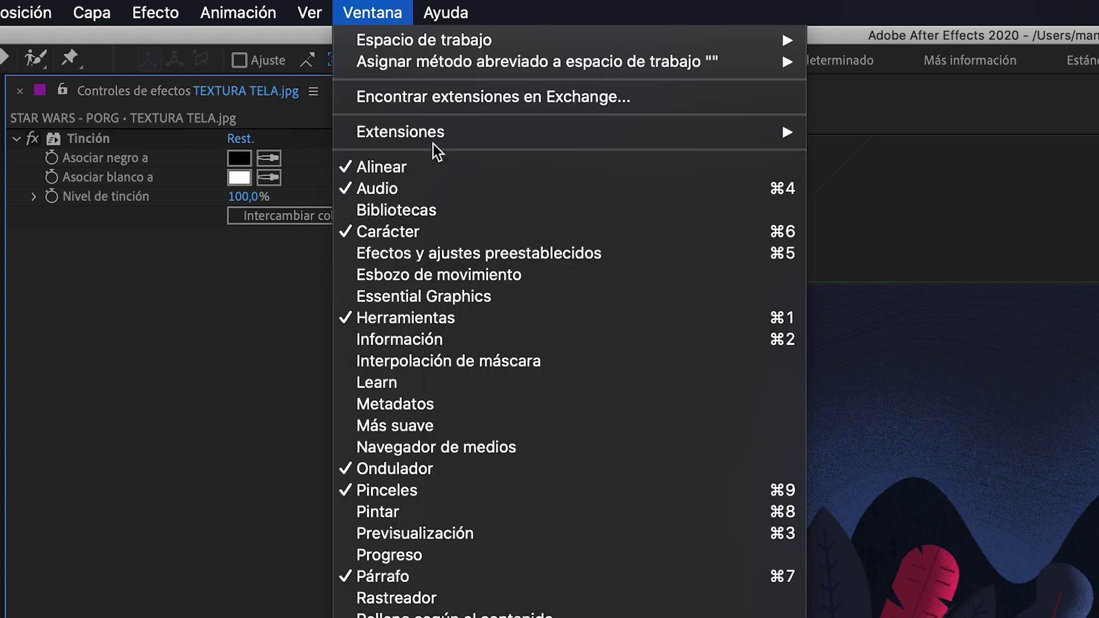
pyautogui.click(463, 255)
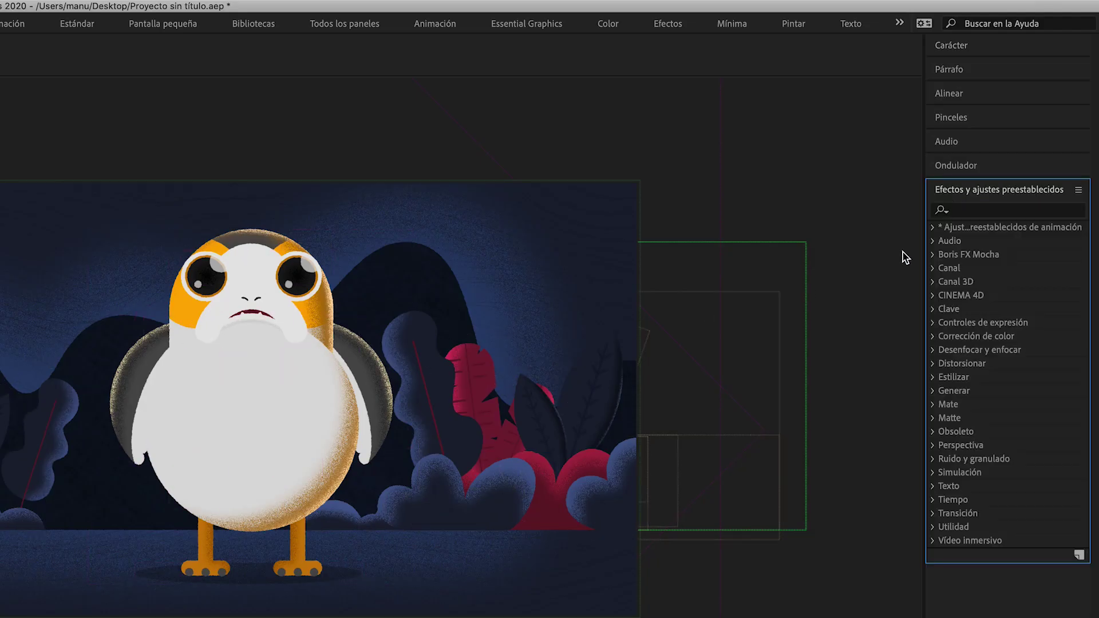
pyautogui.moveTo(980, 193); pyautogui.dragTo(968, 60)
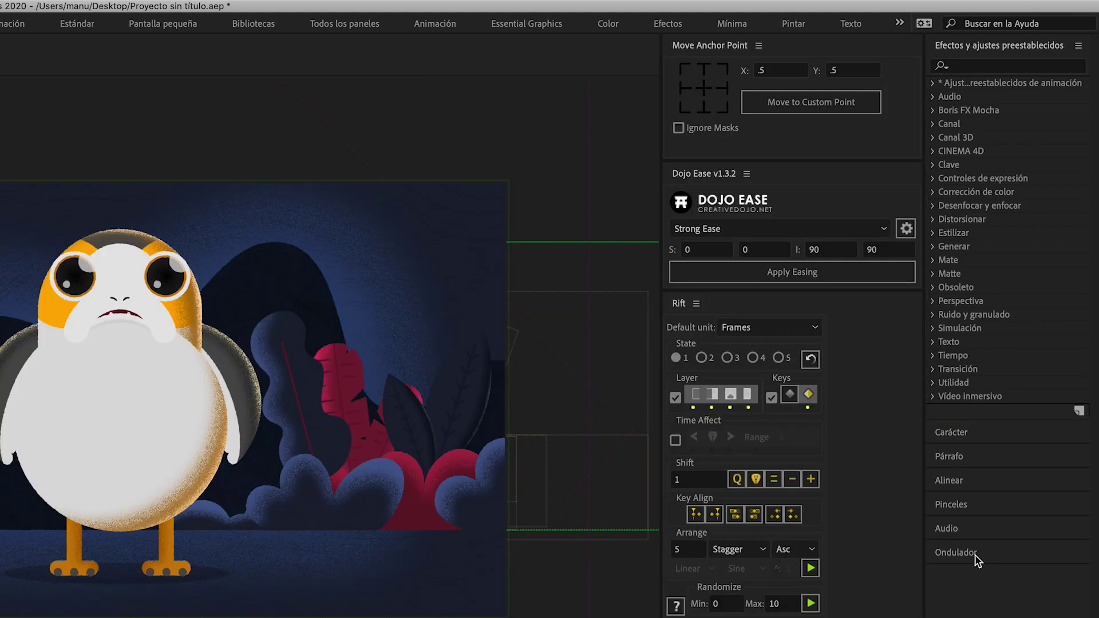
# Close the Ondulador, Audio and Pinceles panels in the panel stack.
pyautogui.click(956, 552)
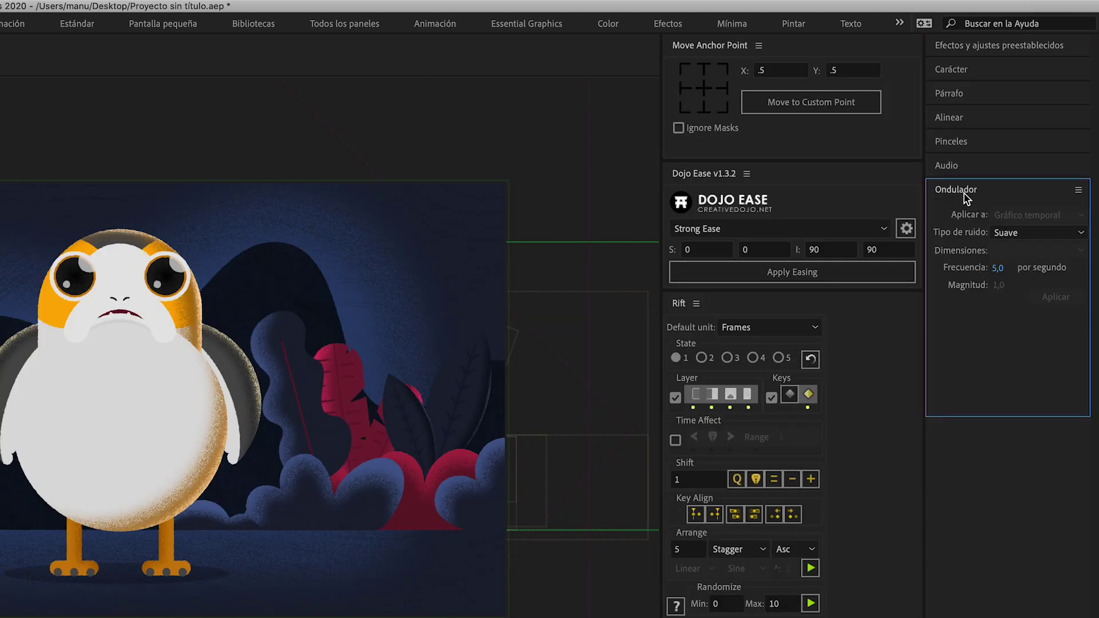
pyautogui.click(1079, 192)
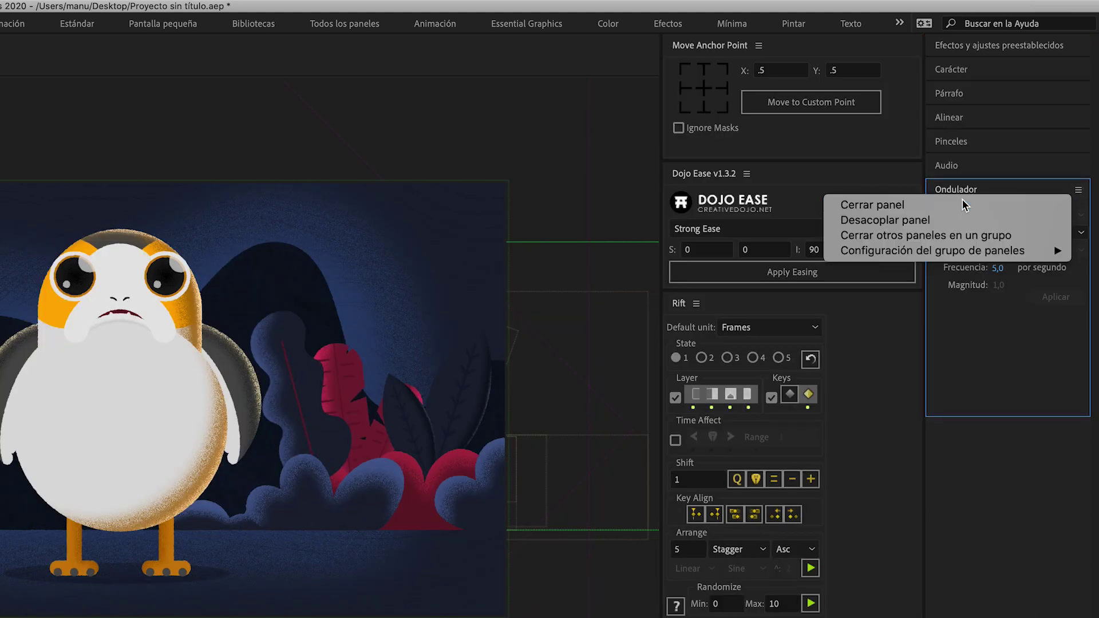
pyautogui.click(963, 204)
pyautogui.click(1078, 167)
pyautogui.click(942, 177)
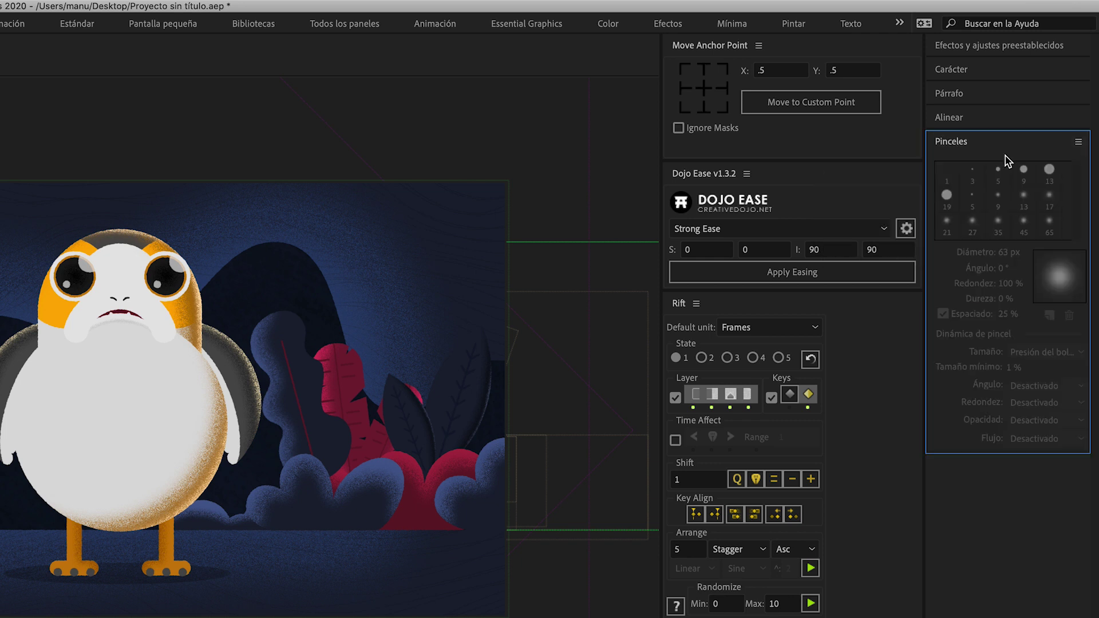
pyautogui.click(1077, 141)
pyautogui.press('Escape')
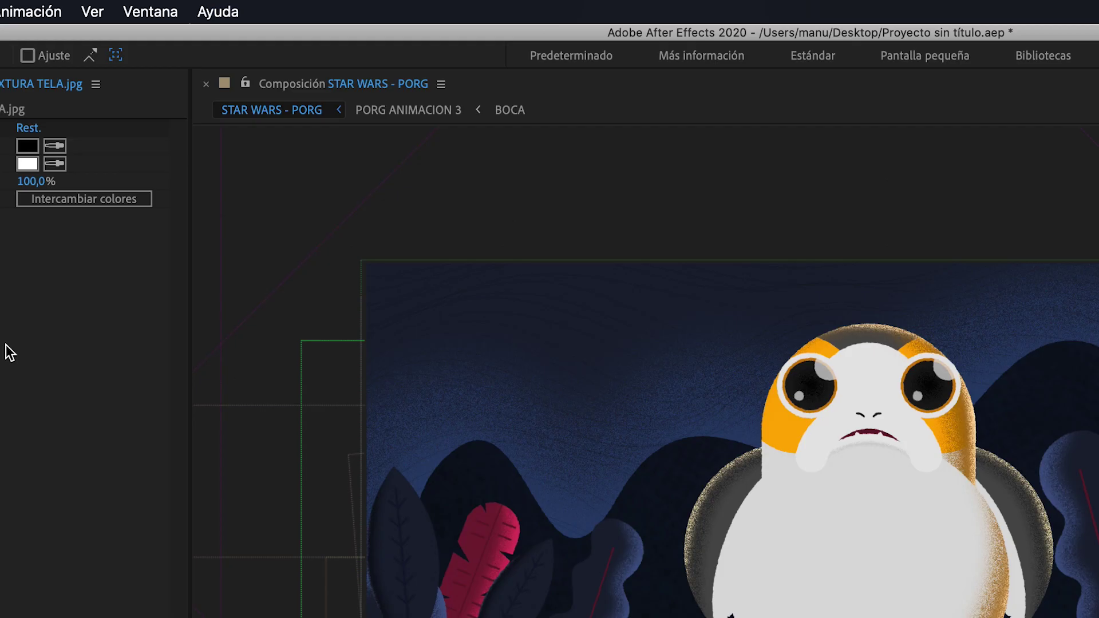
# Save the current panel layout as a new workspace named CHACHO INTERFAZ.
pyautogui.click(147, 12)
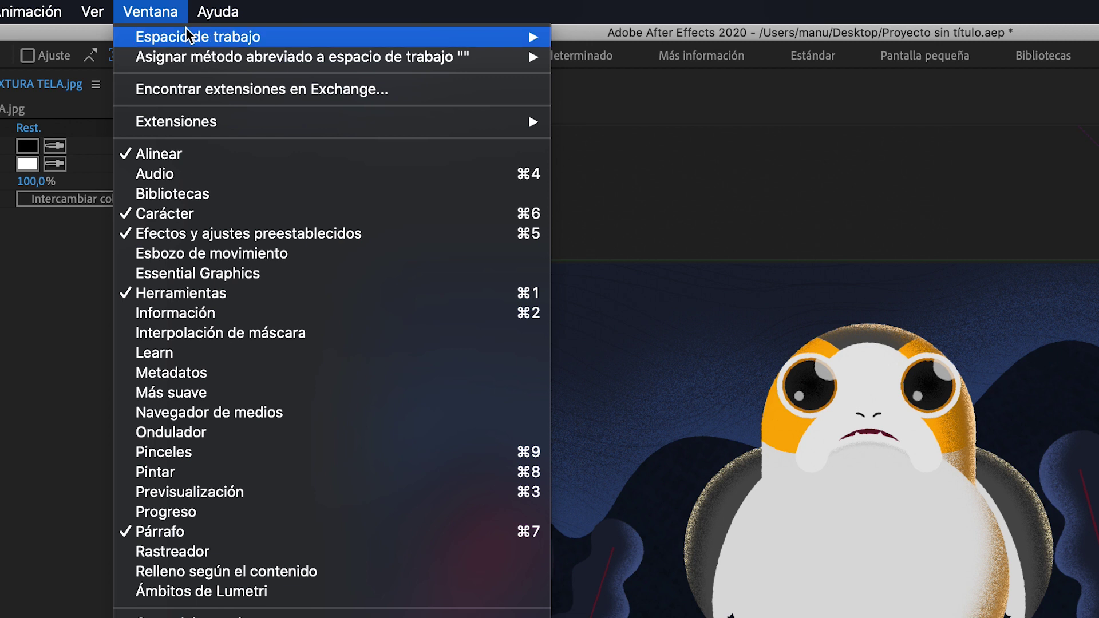
pyautogui.moveTo(504, 34)
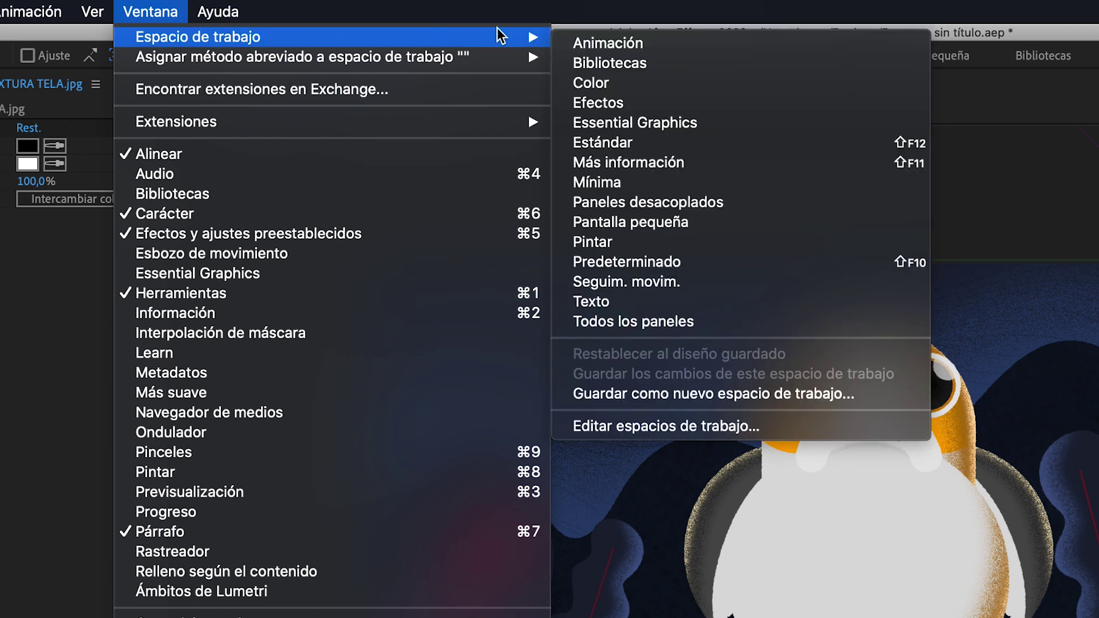
pyautogui.click(646, 395)
pyautogui.write('CHACHO')
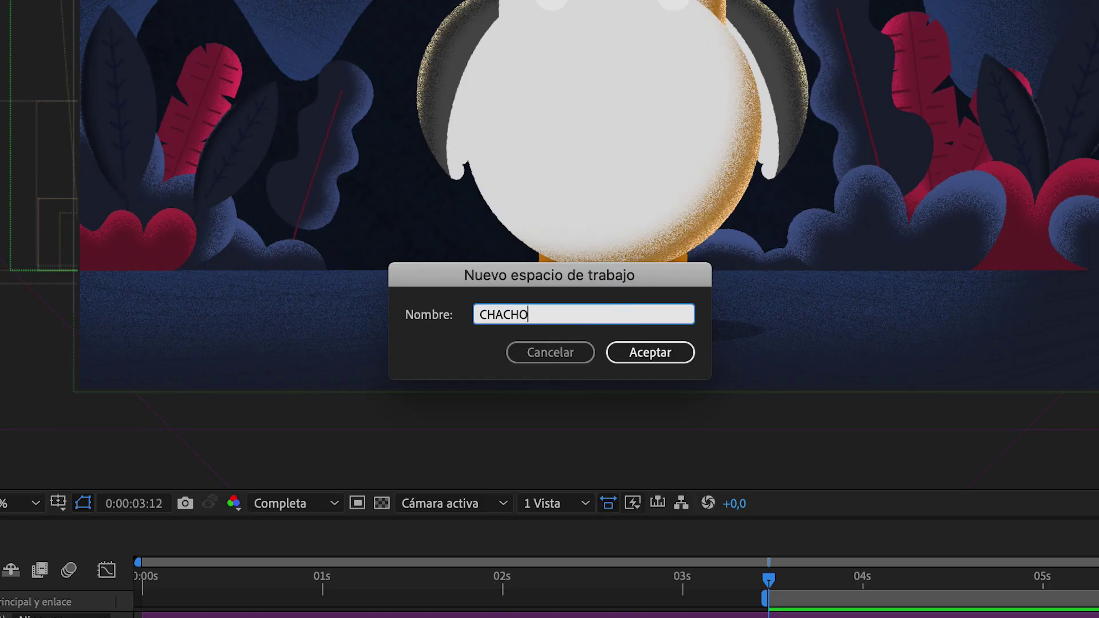
pyautogui.write(' INTERFAZ')
pyautogui.click(675, 357)
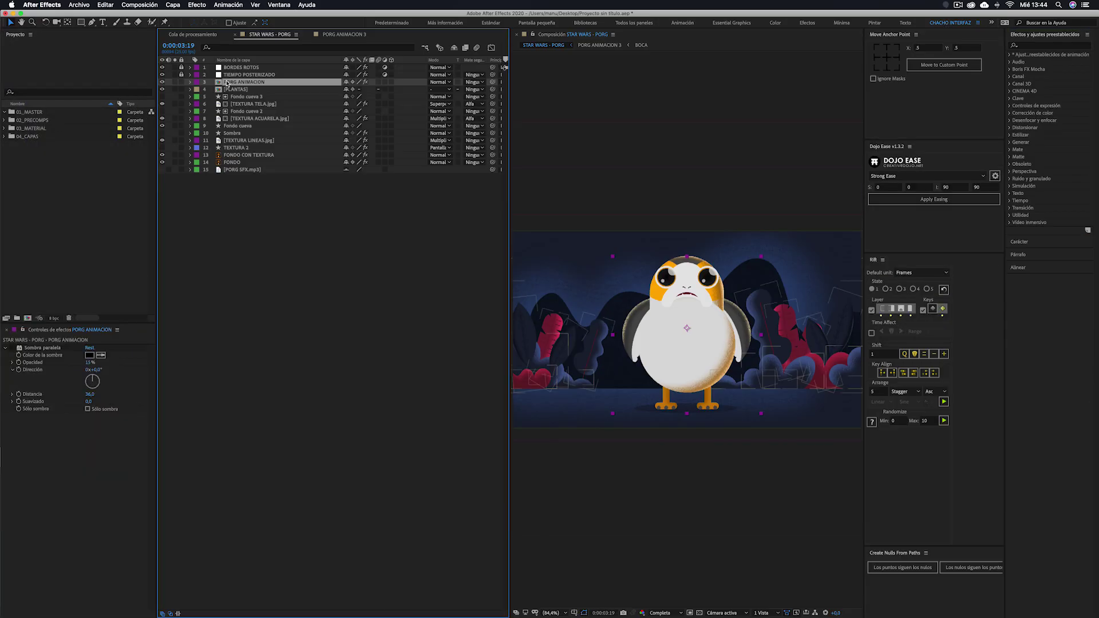
# Widen the timeline panel showing the PORG ANIMACION 3 composition and save the layout as a workspace named CHACHO PERSONAJE.
pyautogui.doubleClick(227, 84)
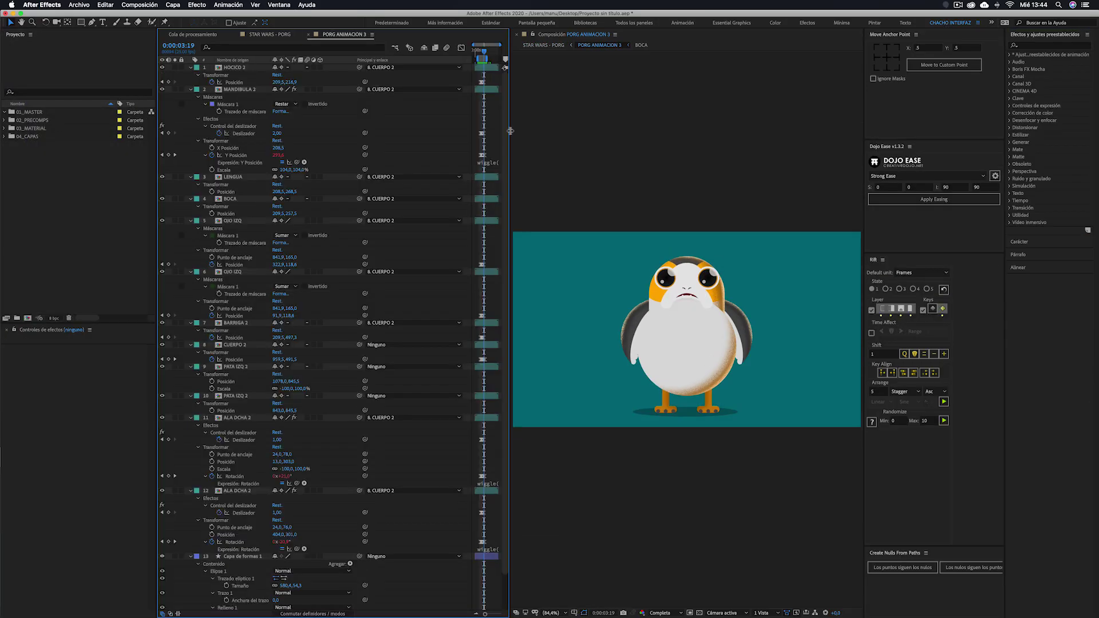
pyautogui.moveTo(509, 309); pyautogui.dragTo(604, 309)
pyautogui.click(279, 4)
pyautogui.moveTo(296, 17)
pyautogui.click(565, 169)
pyautogui.write('CHACHO P')
pyautogui.press('Return')
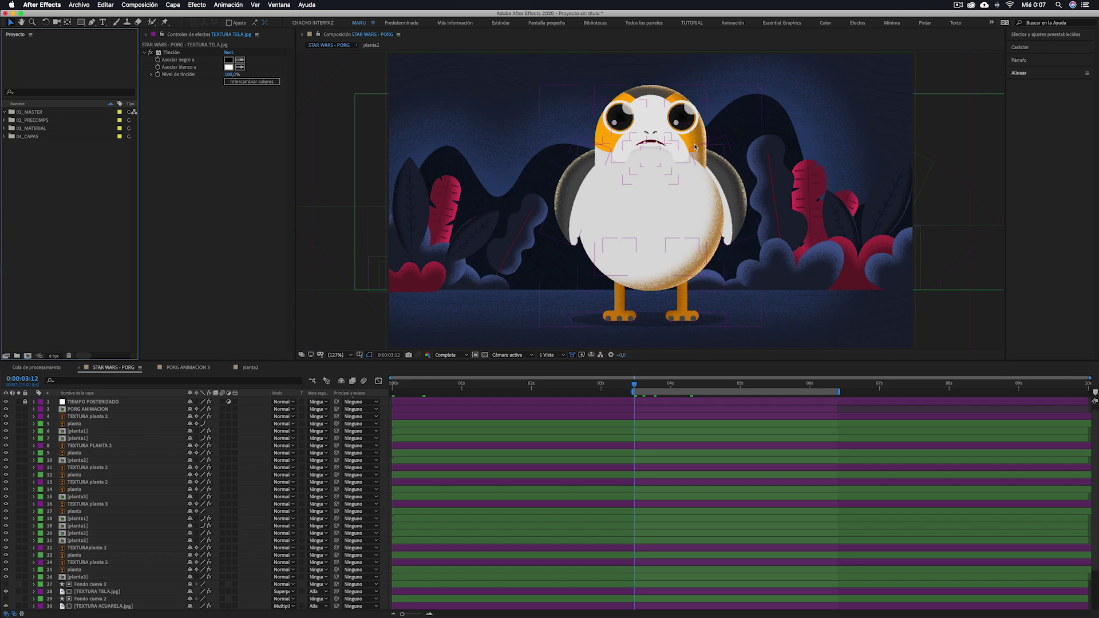
# Maximize the composition panel to full window size and switch panels between maximized and normal size several times.
pyautogui.press('`')
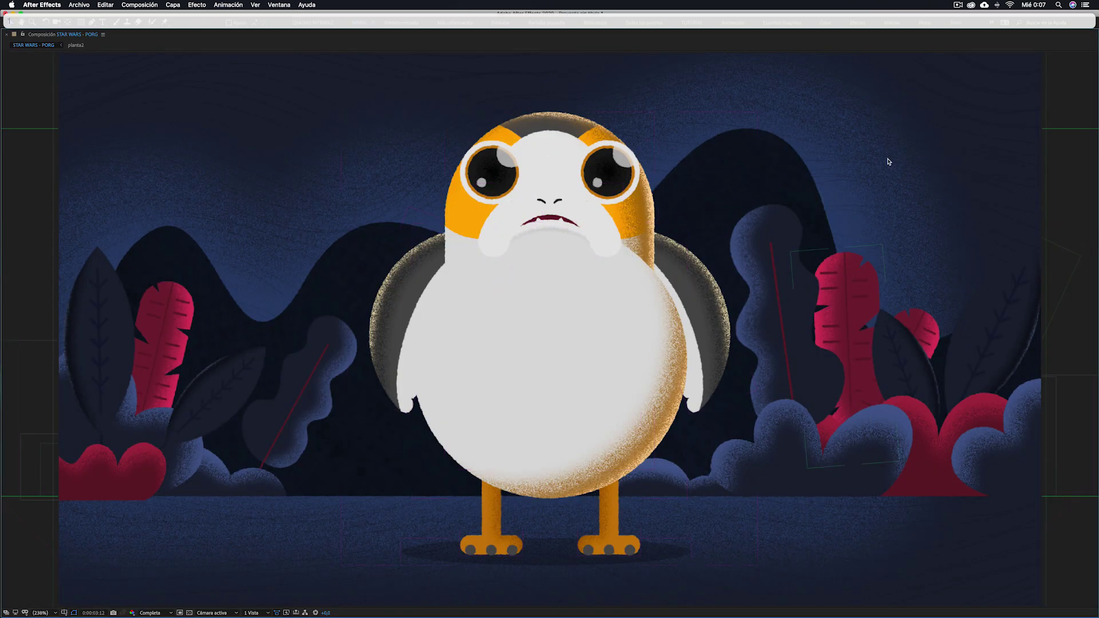
pyautogui.press('`')
pyautogui.press('`')
pyautogui.press('`')
pyautogui.press('`')
pyautogui.press('`')
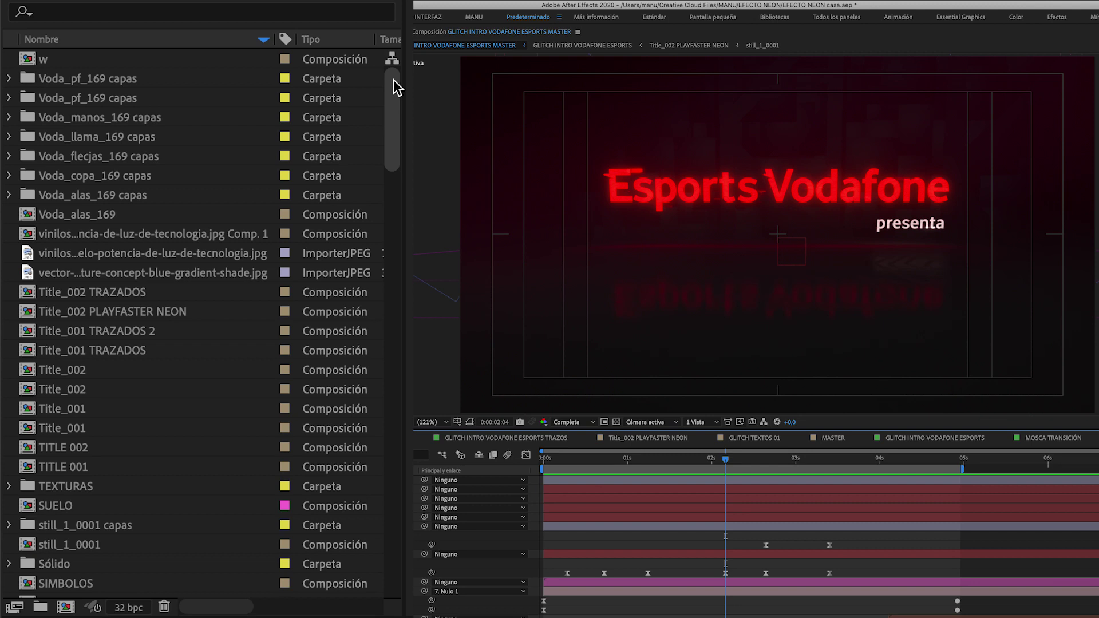
pyautogui.moveTo(393, 80); pyautogui.dragTo(393, 196)
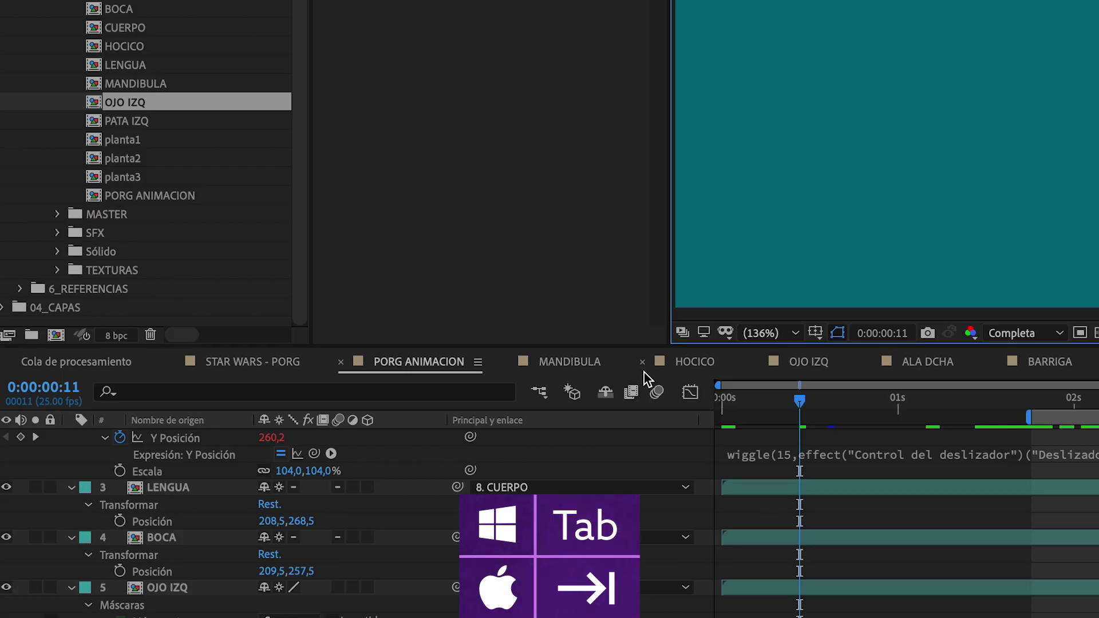
# Open the OJO IZQ composition from PORG ANIMACION's mini-flowchart and return to PORG ANIMACION the same way.
pyautogui.press('Tab')
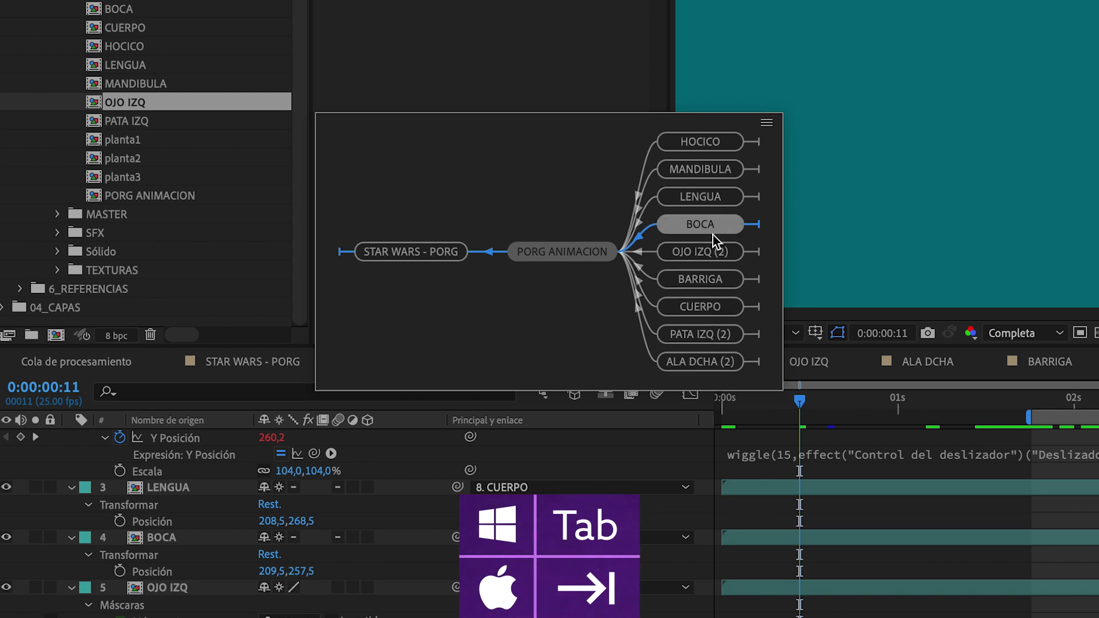
pyautogui.click(713, 252)
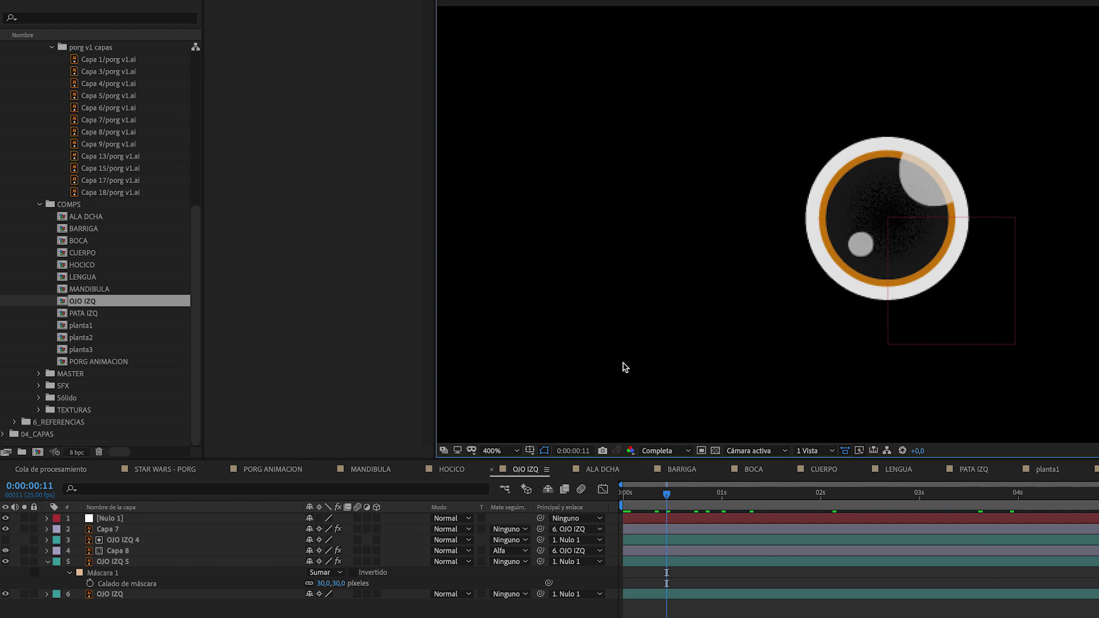
pyautogui.press('Tab')
pyautogui.click(535, 358)
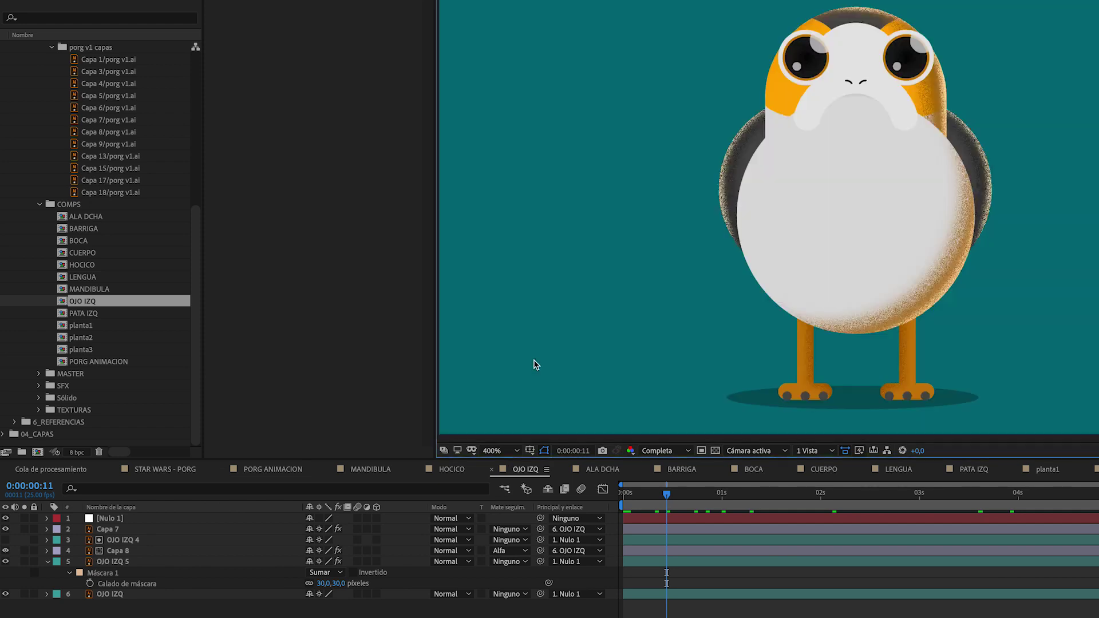
# Go up to the STAR WARS - PORG composition through the mini-flowchart and explore its PORG ANIMACION branch.
pyautogui.press('Tab')
pyautogui.click(435, 356)
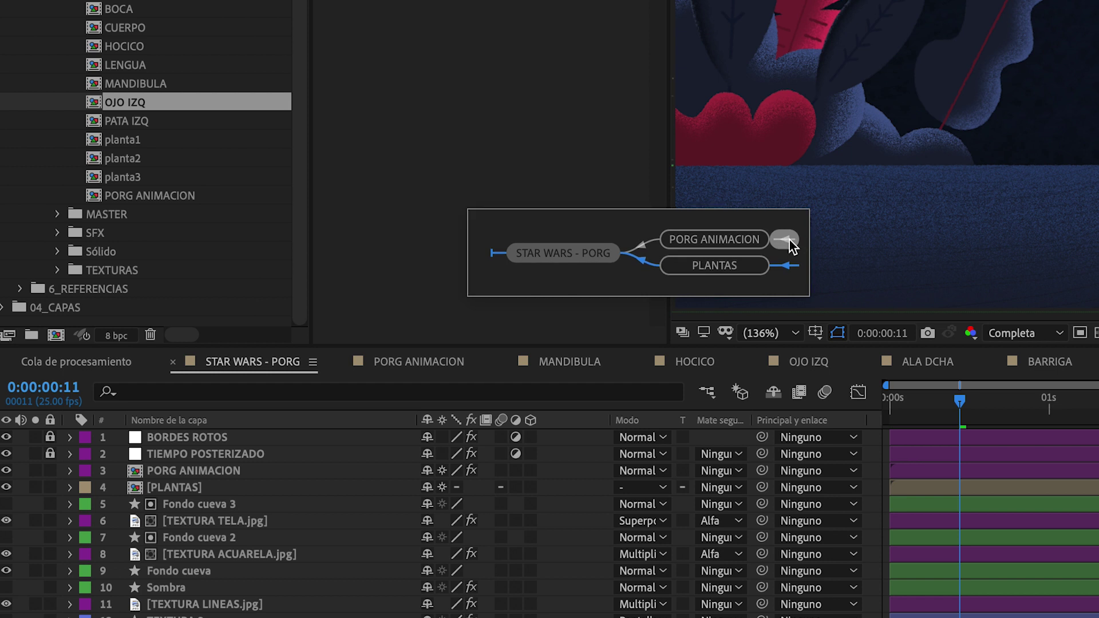
pyautogui.click(788, 239)
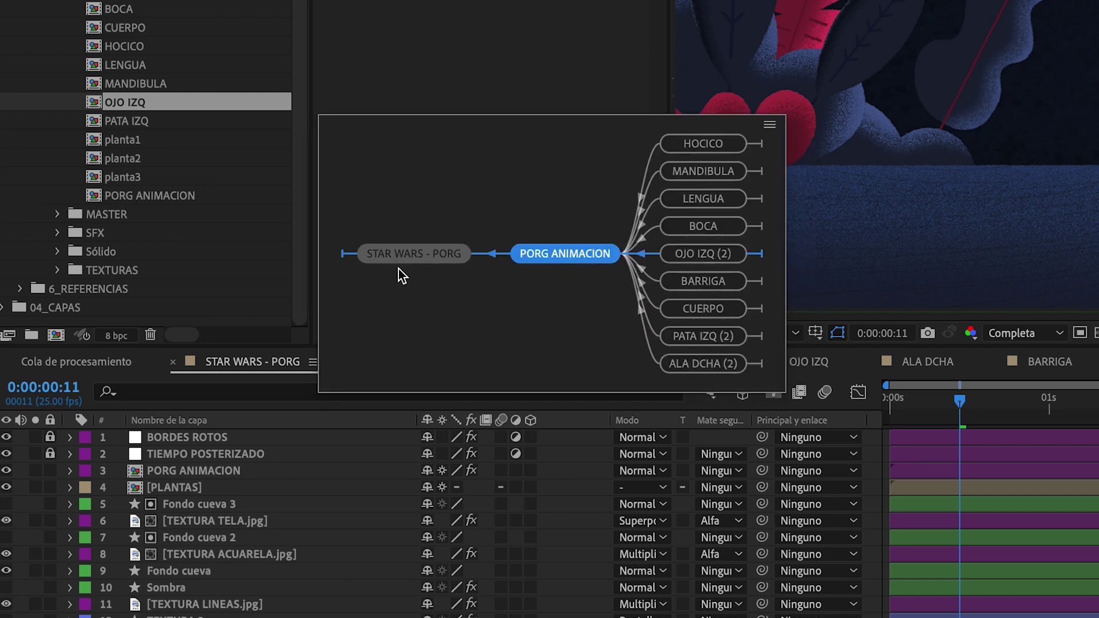
pyautogui.click(414, 254)
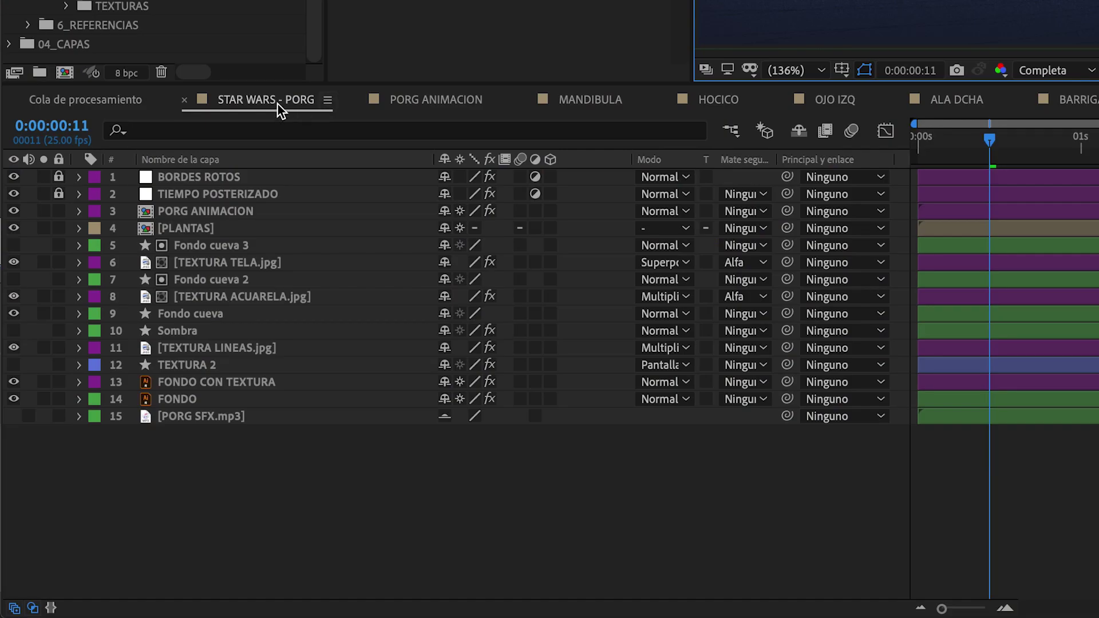
# Close all other panels grouped with the STAR WARS - PORG timeline.
pyautogui.rightClick(266, 99)
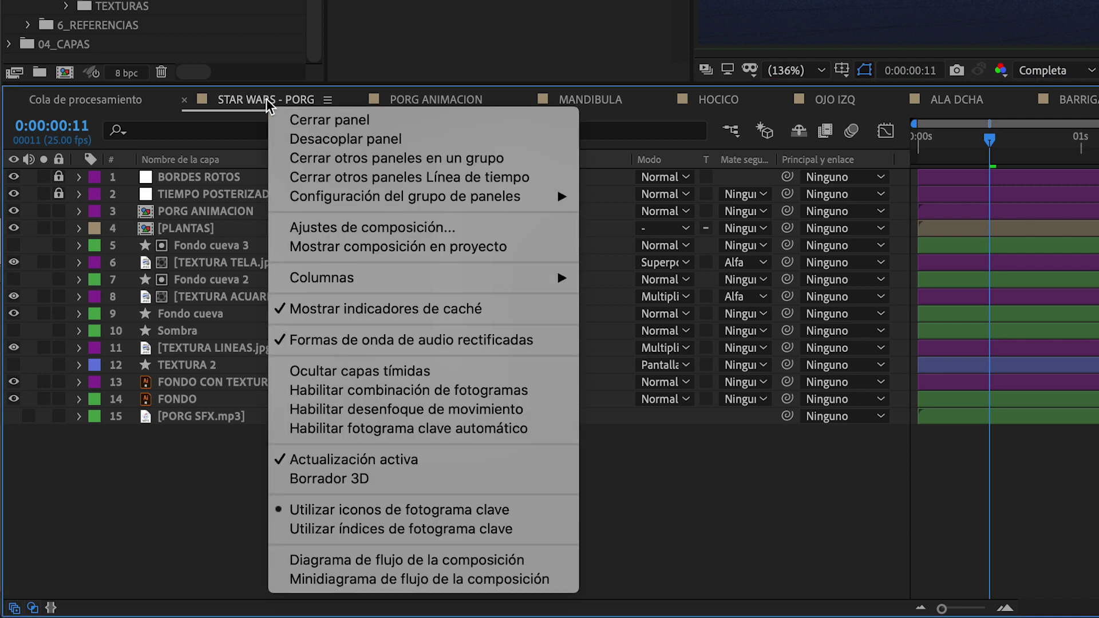
pyautogui.click(397, 163)
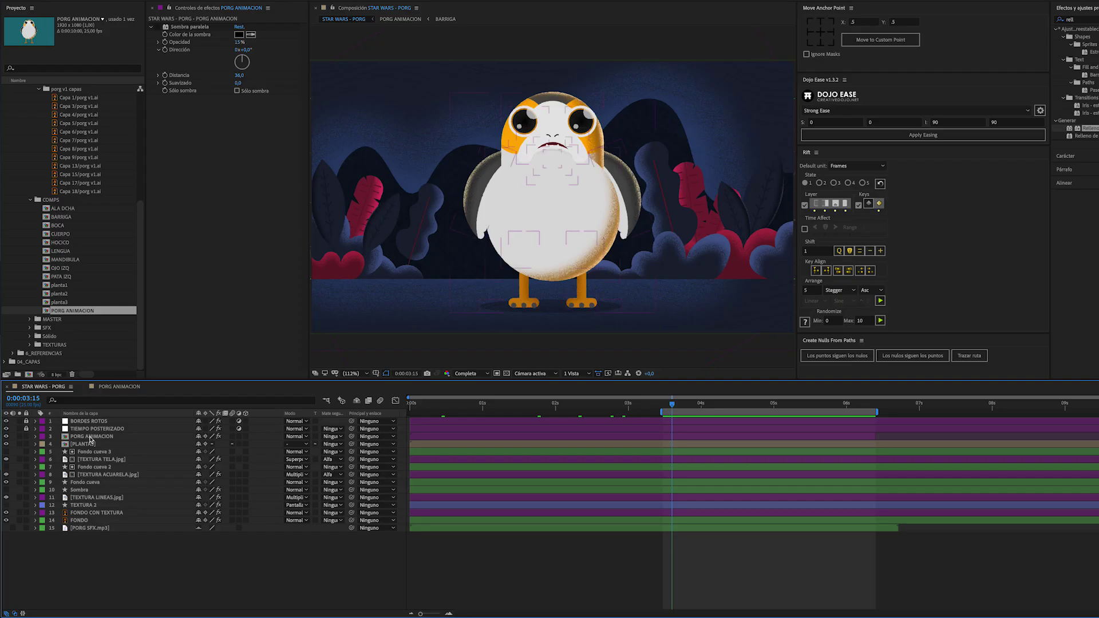
# Raise the porg's wing inside the PORG ANIMACION composition, check it in STAR WARS - PORG, and undo the change.
pyautogui.doubleClick(90, 437)
pyautogui.moveTo(479, 219); pyautogui.dragTo(450, 165)
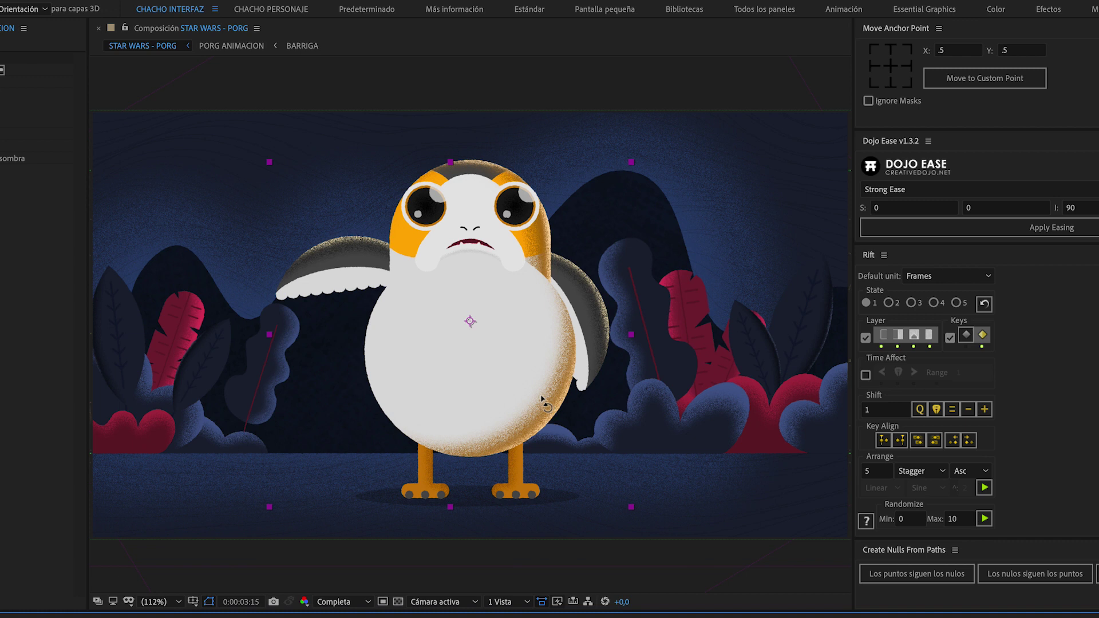
pyautogui.hotkey('ctrl', 'z')
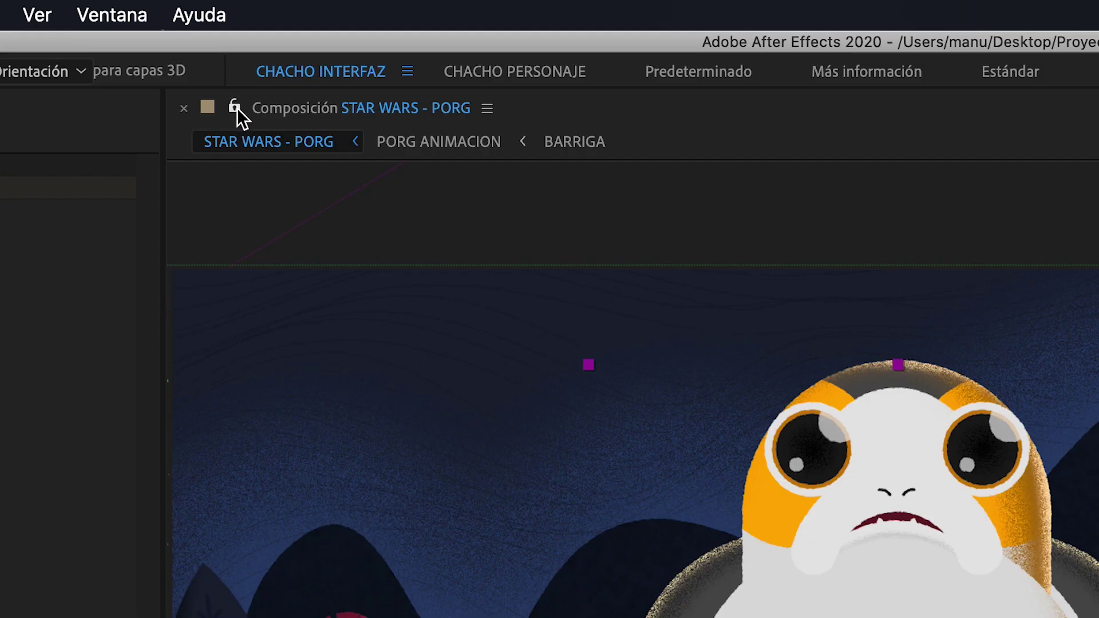
# Lock the STAR WARS - PORG composition viewer and open PORG ANIMACION in a second viewer beside it.
pyautogui.click(125, 28)
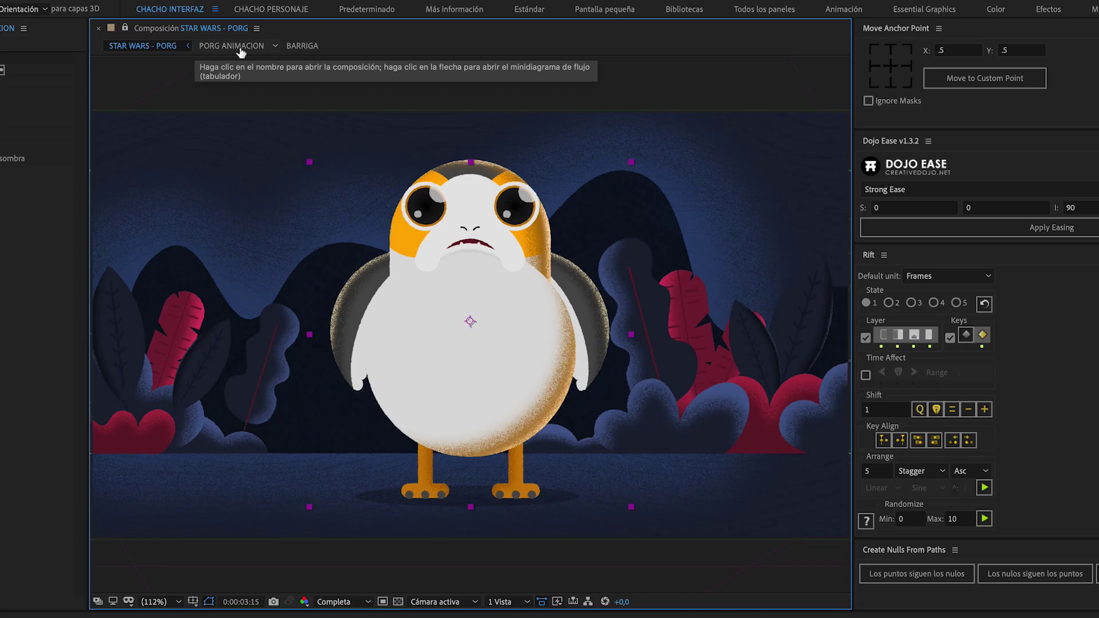
pyautogui.click(239, 49)
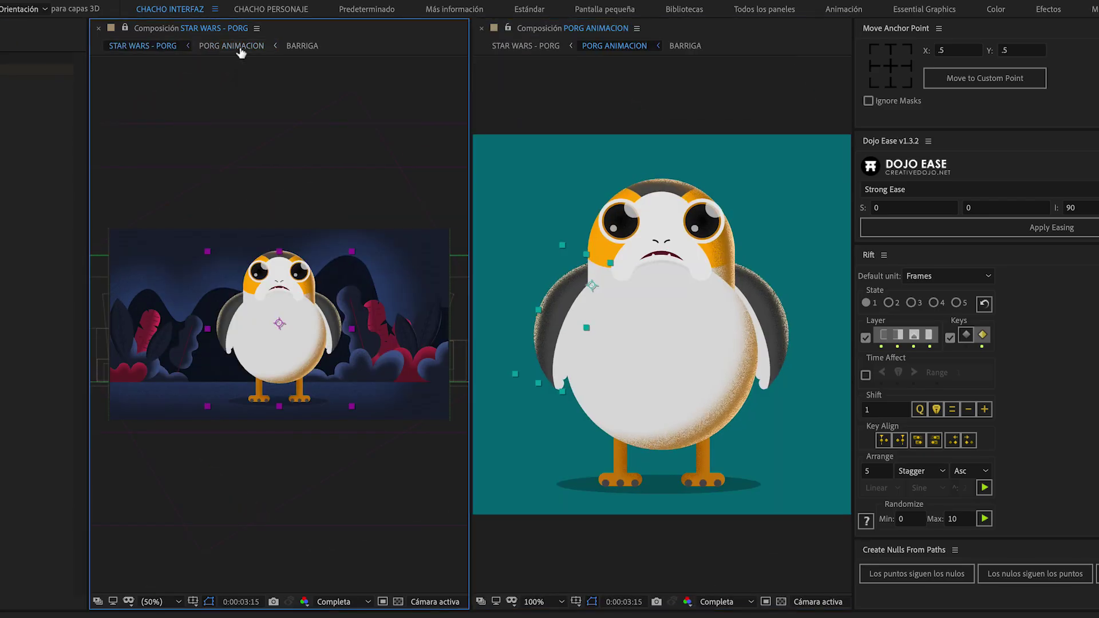
# Move the porg's wings and belly in the PORG ANIMACION viewer while the locked STAR WARS - PORG viewer stays beside it.
pyautogui.moveTo(566, 343); pyautogui.dragTo(505, 317)
pyautogui.moveTo(783, 326); pyautogui.dragTo(784, 223)
pyautogui.click(662, 361)
pyautogui.moveTo(667, 386); pyautogui.dragTo(665, 413)
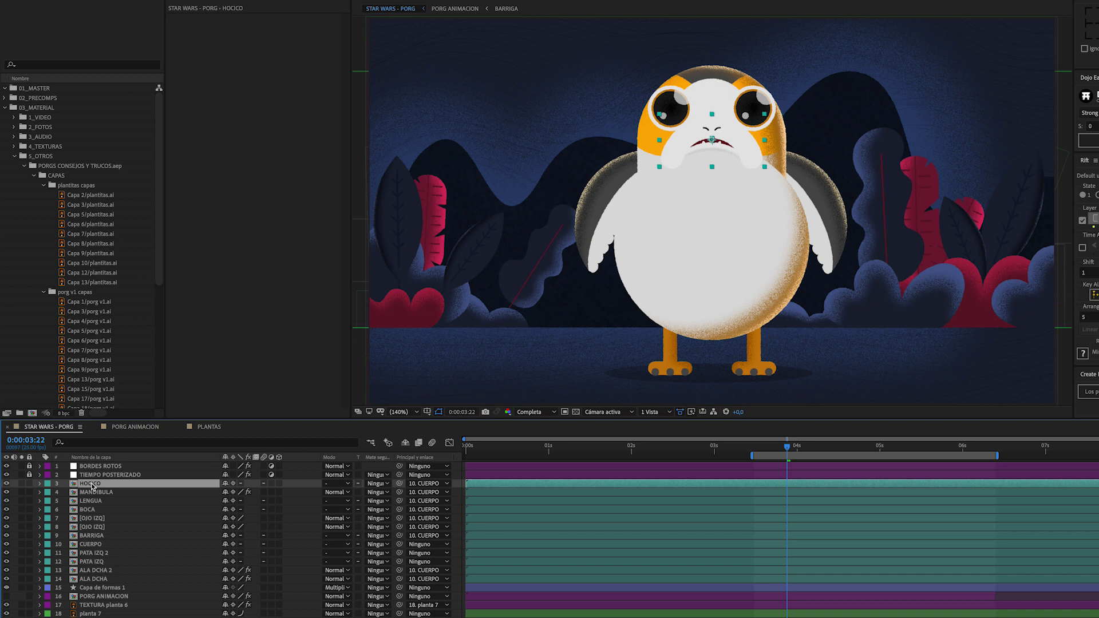
# Precompose the layers from HOCICO through Capa de formas 1 as PORG, transferring all attributes, and deselect everything.
pyautogui.keyDown('shift'); pyautogui.click(92, 587); pyautogui.keyUp('shift')
pyautogui.hotkey('ctrl', 'shift', 'c')
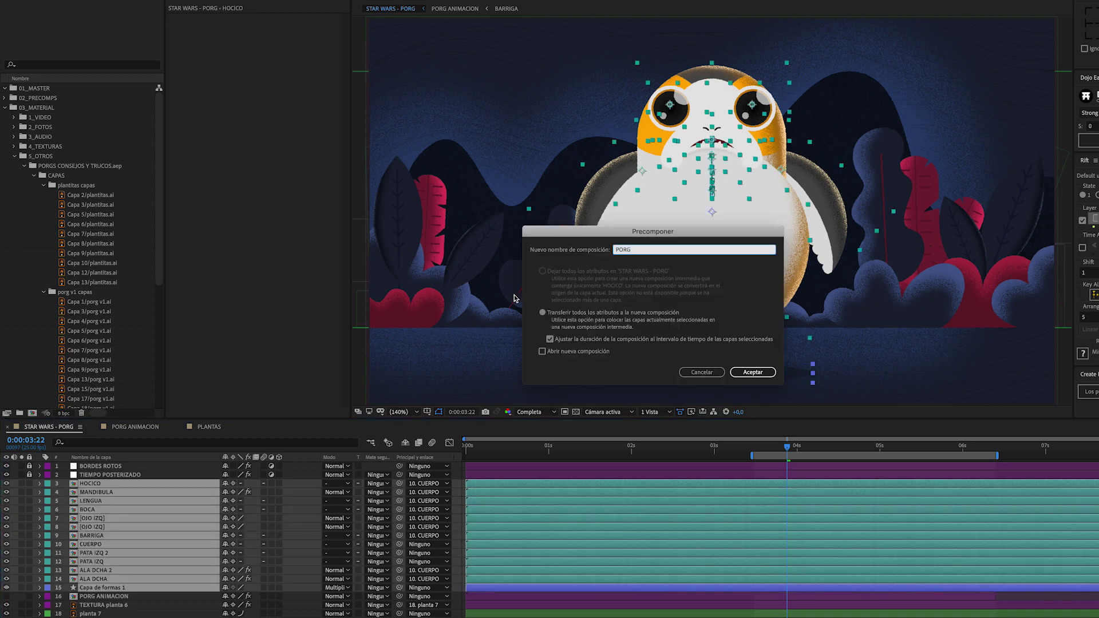
pyautogui.click(754, 372)
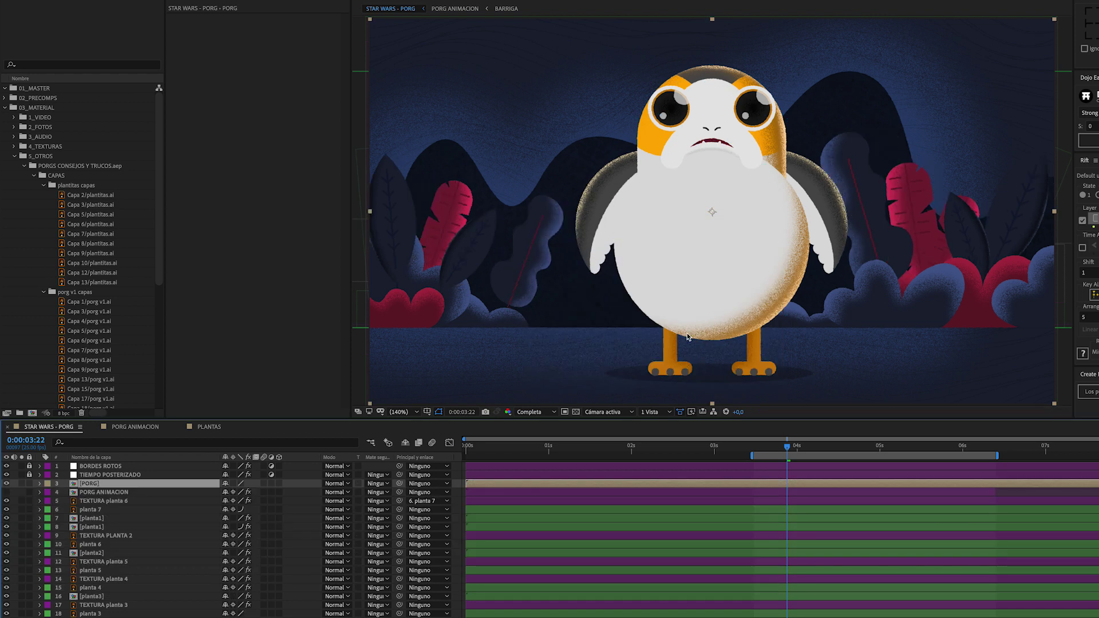
pyautogui.click(452, 253)
pyautogui.hotkey('ctrl', 'shift', 'a')
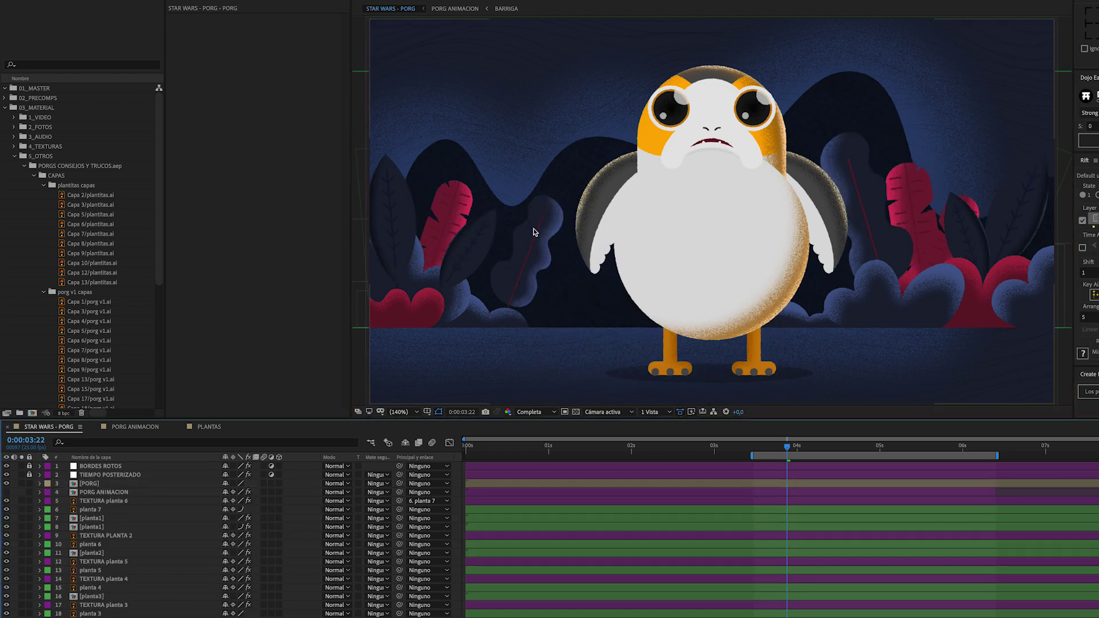
pyautogui.click(949, 244)
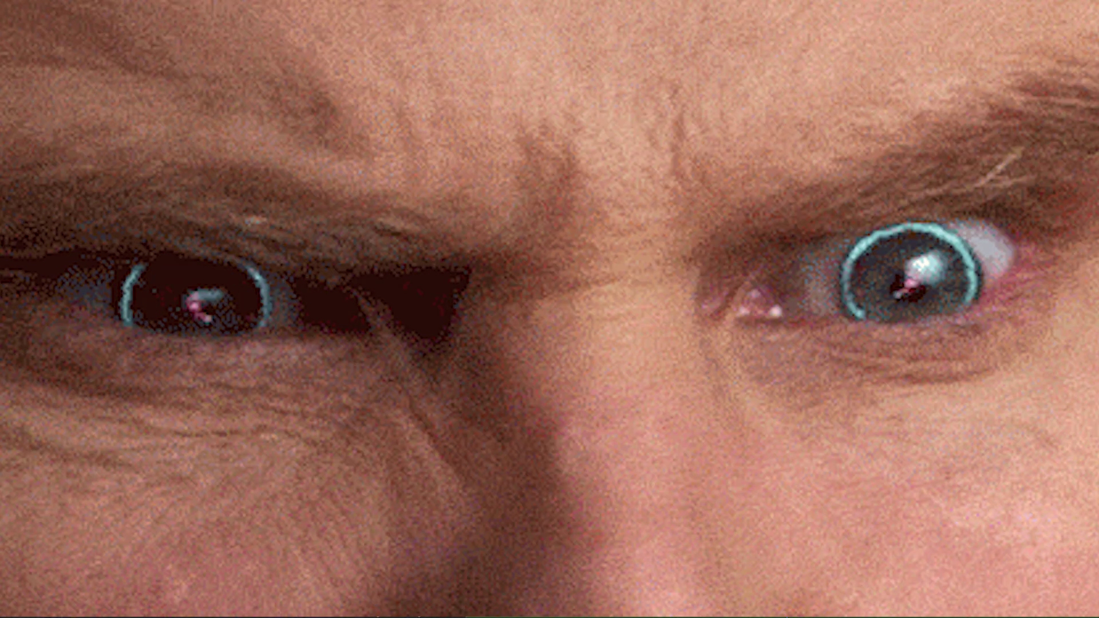
# Open the PORG composition and crop it to a region of interest drawn closely around the porg.
pyautogui.click(97, 485)
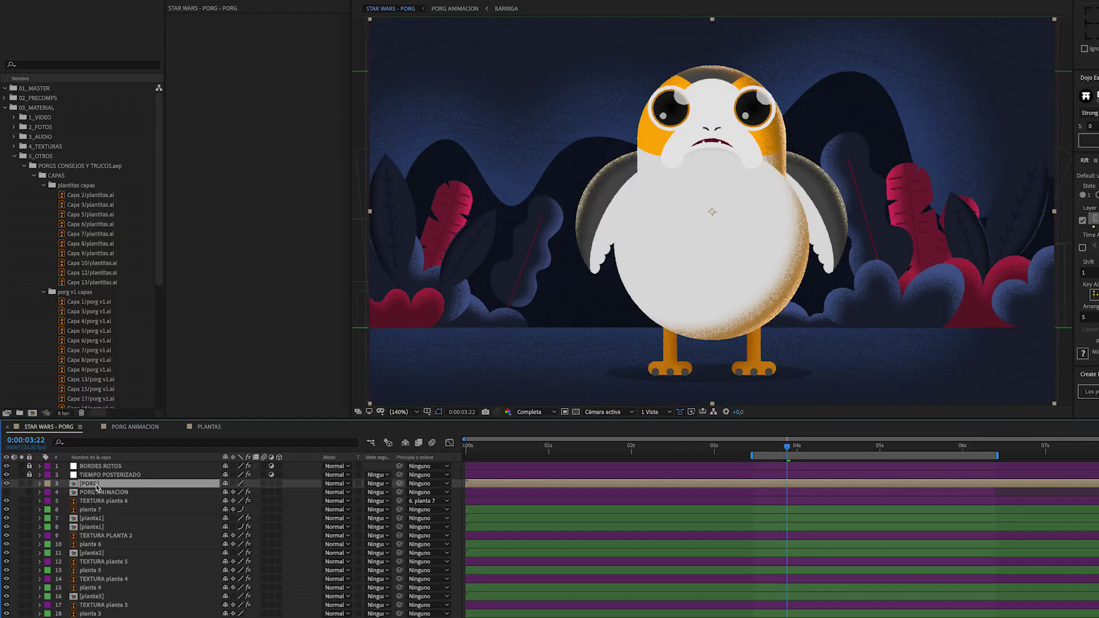
pyautogui.doubleClick(92, 484)
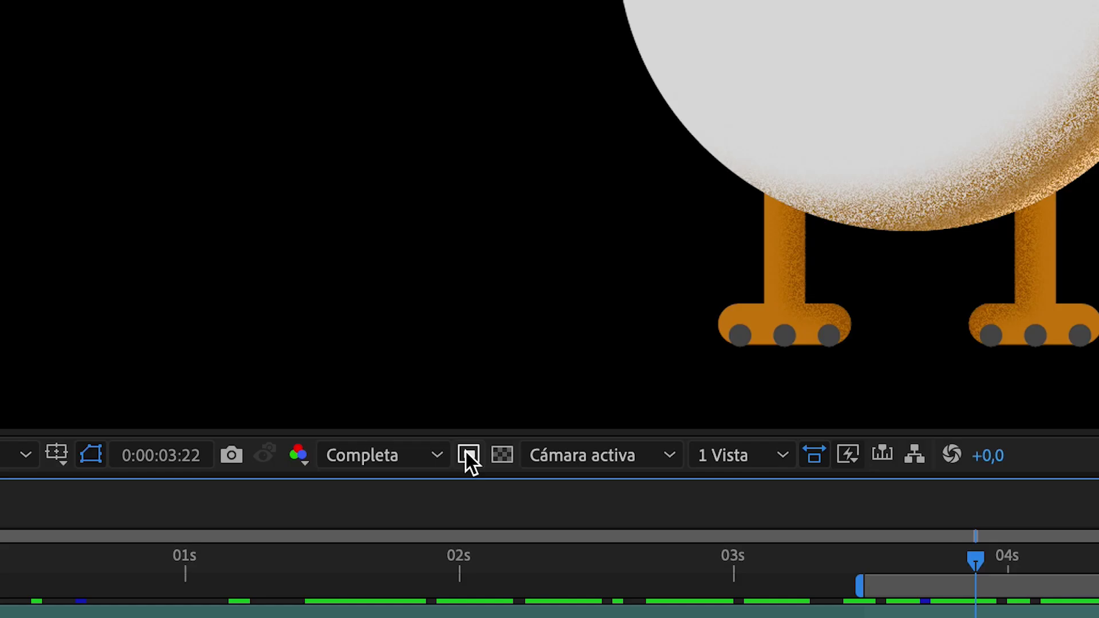
pyautogui.click(565, 412)
pyautogui.moveTo(398, 81); pyautogui.dragTo(836, 561)
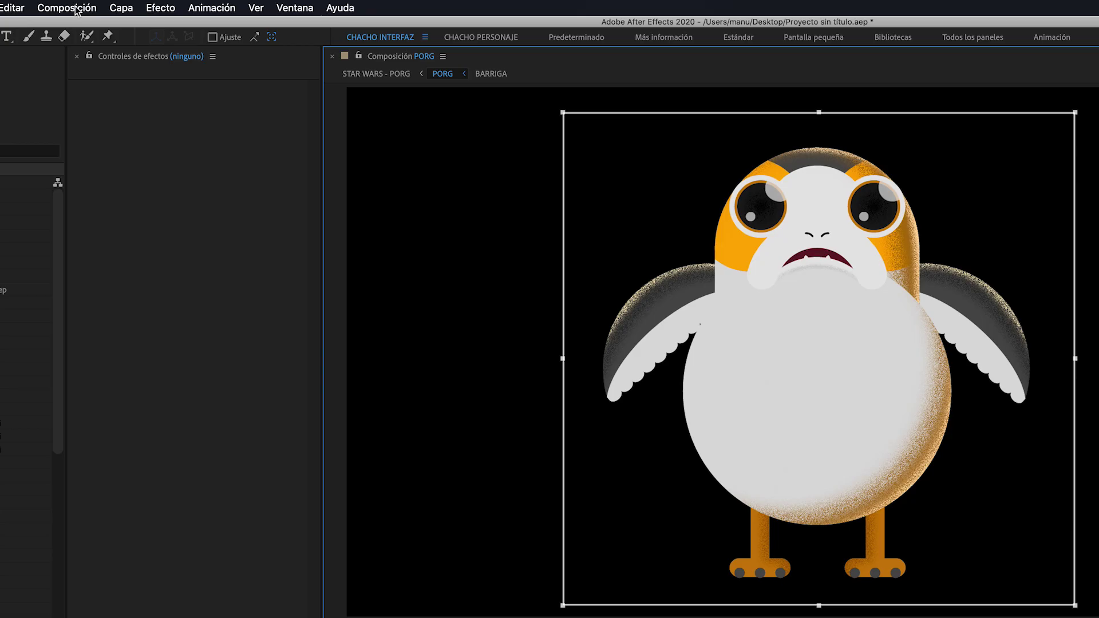
pyautogui.click(77, 9)
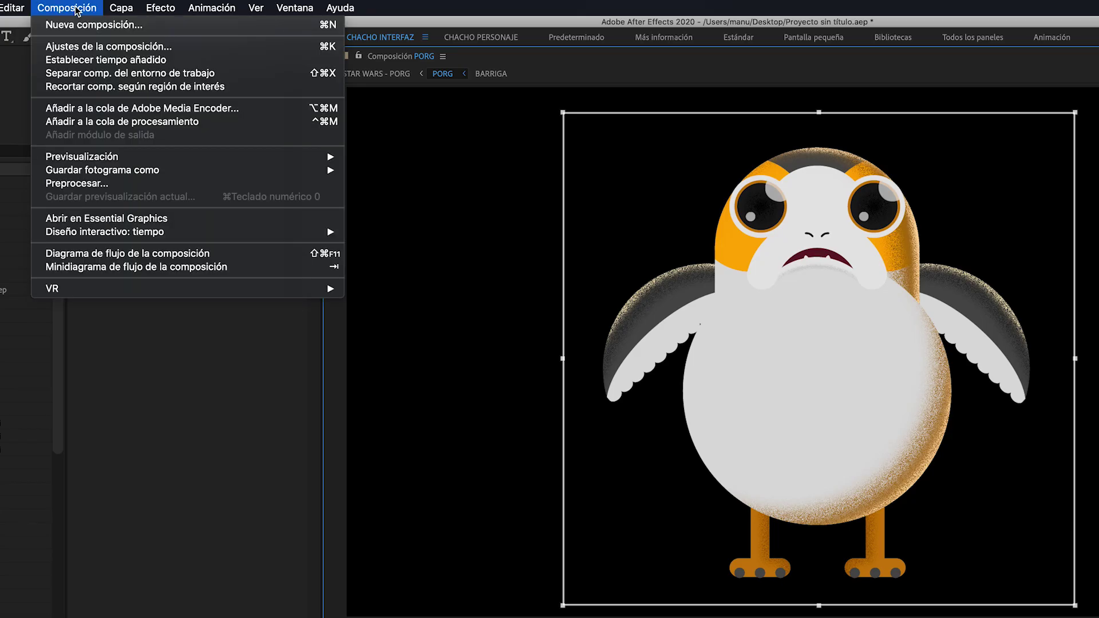
pyautogui.click(147, 88)
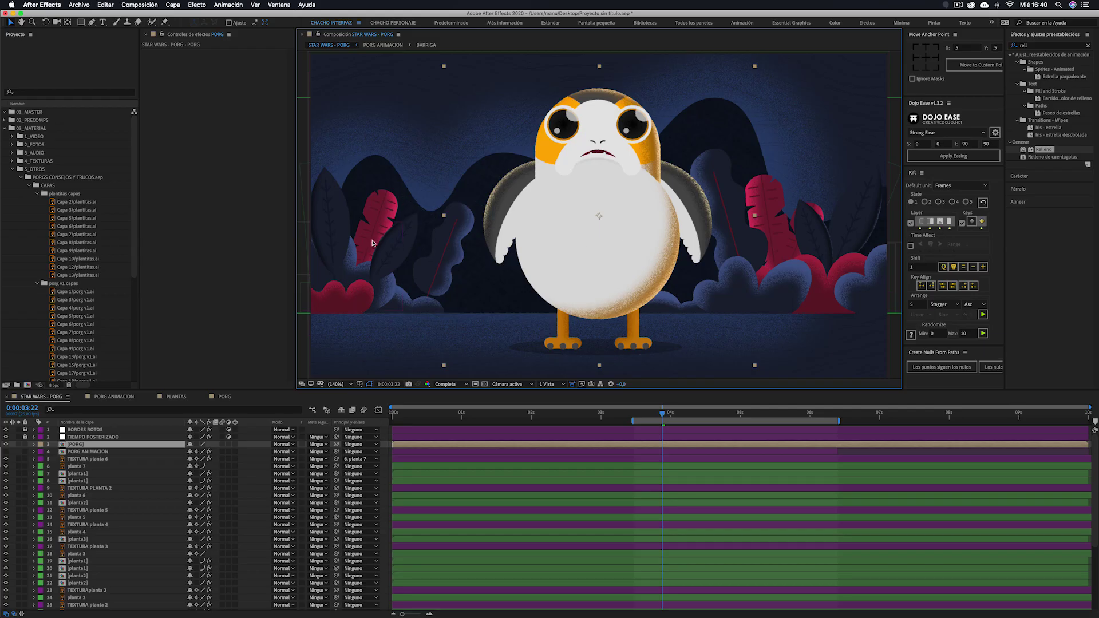
# Try selecting the plants and the porg directly in the STAR WARS - PORG viewer.
pyautogui.click(372, 243)
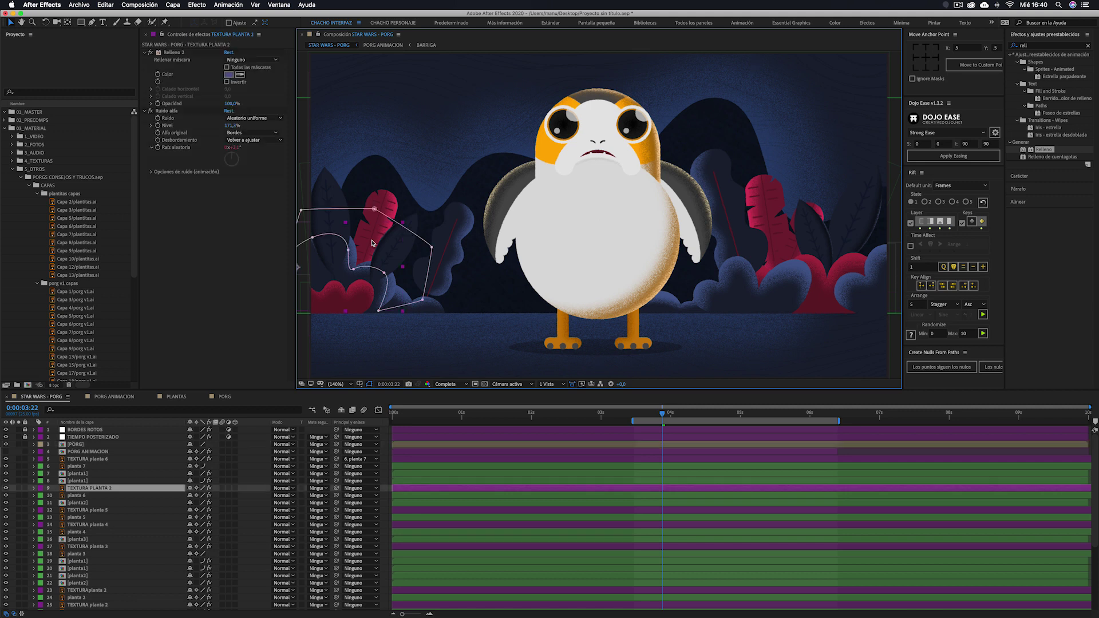
pyautogui.click(595, 229)
pyautogui.click(796, 209)
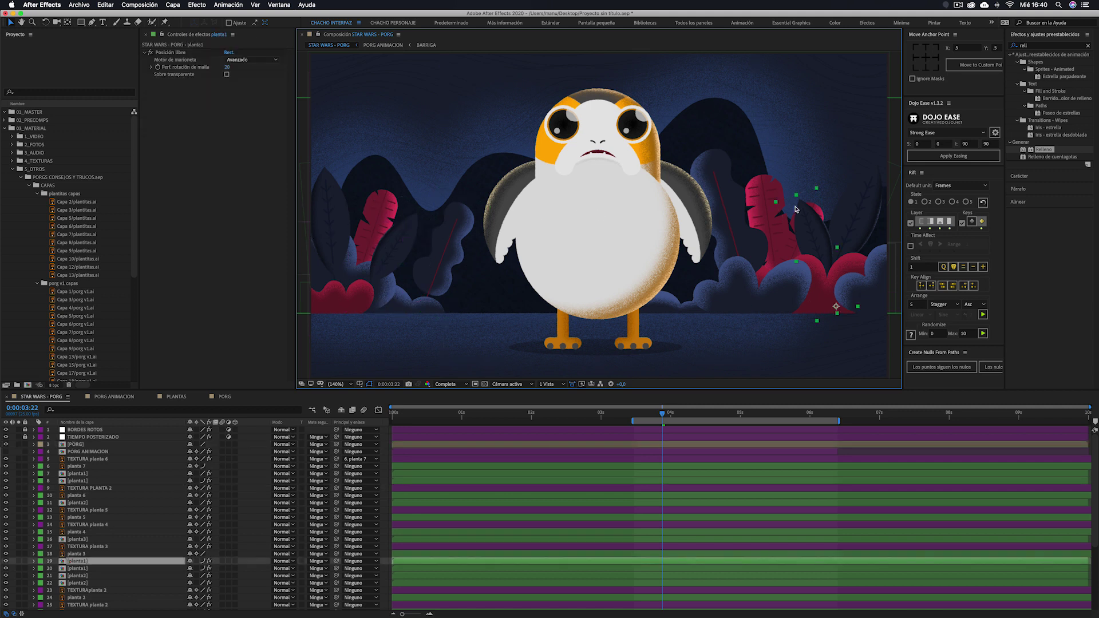
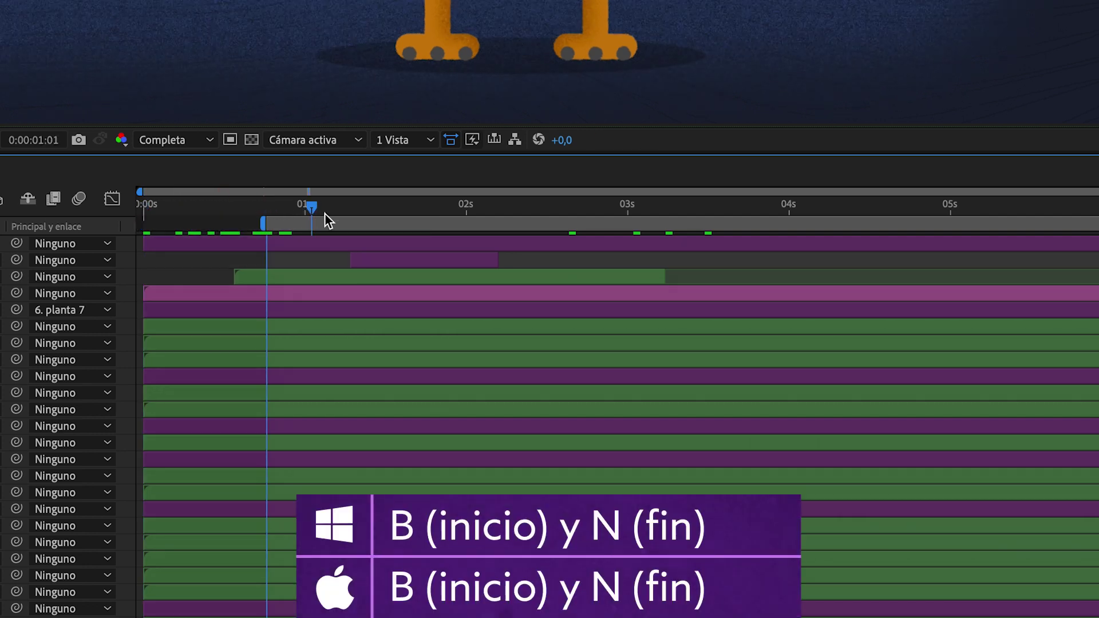
# End the work area at the current time, and fit the work area to the duration of the second and third layers.
pyautogui.press('n')
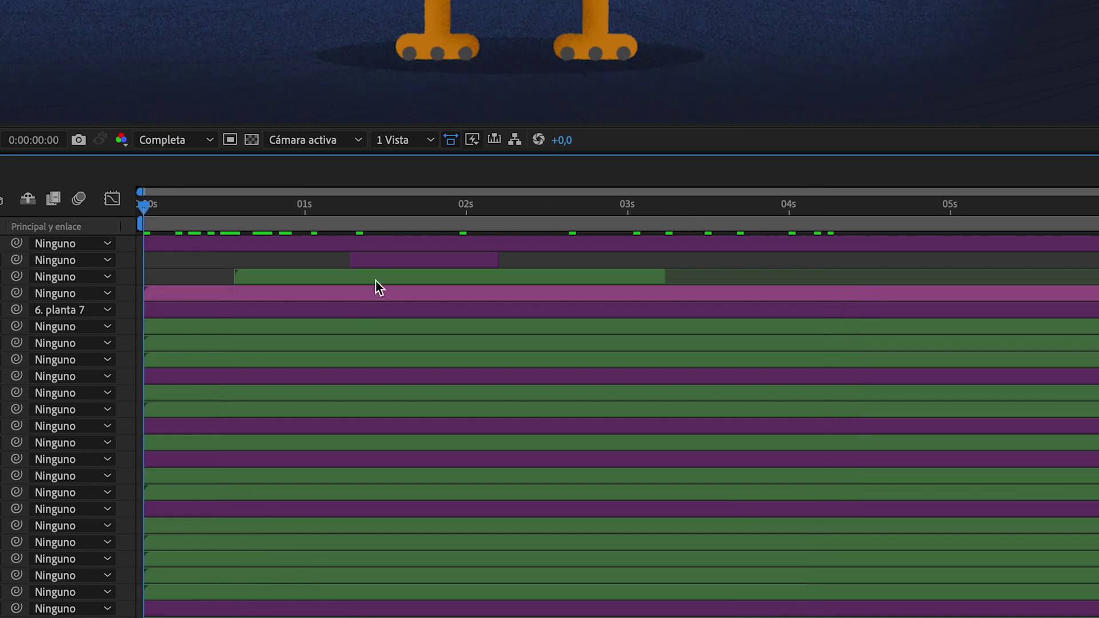
pyautogui.click(386, 261)
pyautogui.keyDown('shift'); pyautogui.click(364, 274); pyautogui.keyUp('shift')
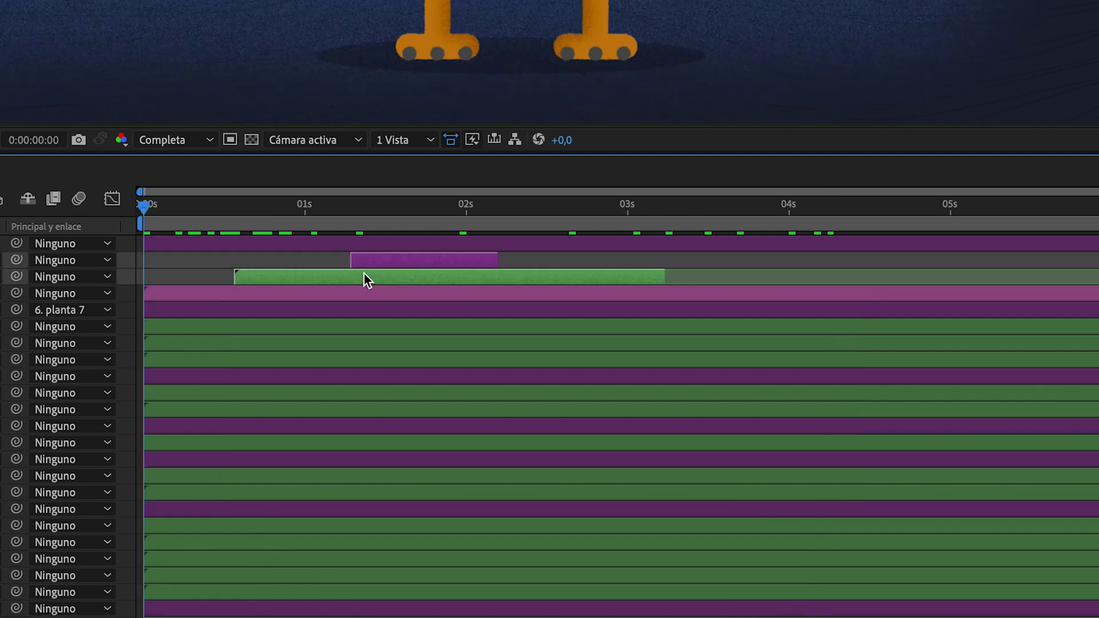
pyautogui.hotkey('ctrl', 'alt', 'b')
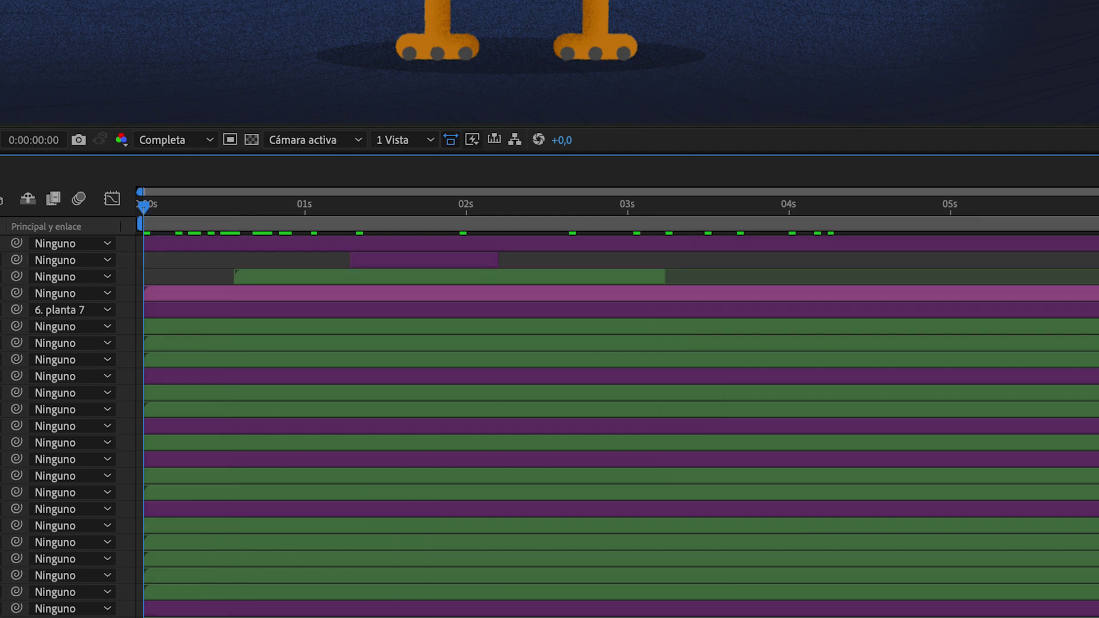
# Set the work area from the composition start to about 0:00:03:07 and trim the composition to it.
pyautogui.moveTo(1098, 224); pyautogui.dragTo(669, 223)
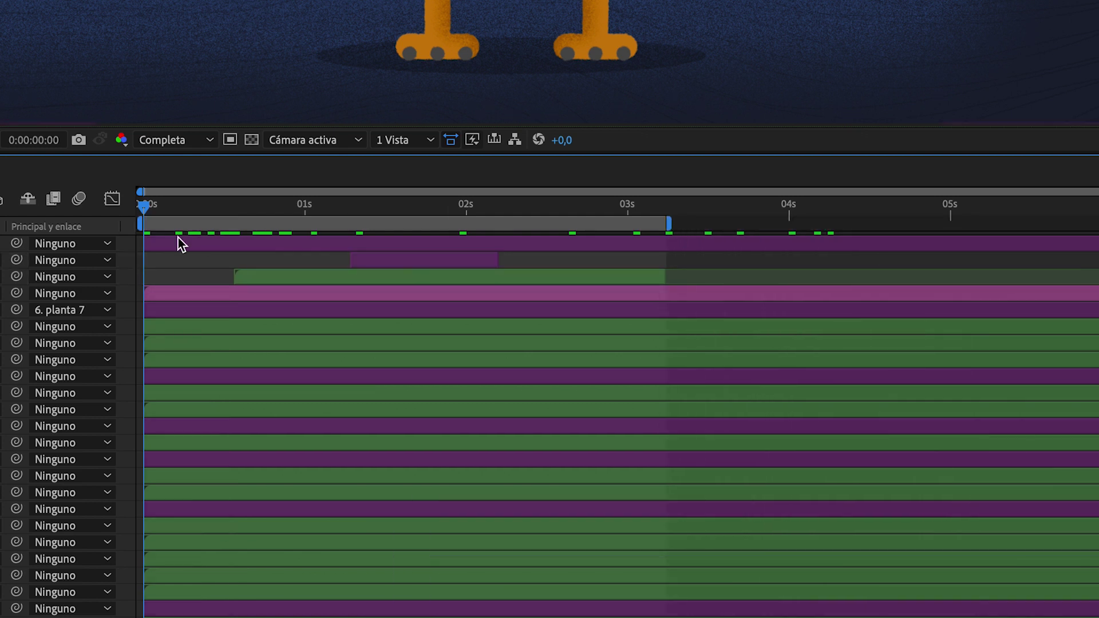
pyautogui.moveTo(166, 228); pyautogui.dragTo(230, 229)
pyautogui.moveTo(760, 223); pyautogui.dragTo(672, 224)
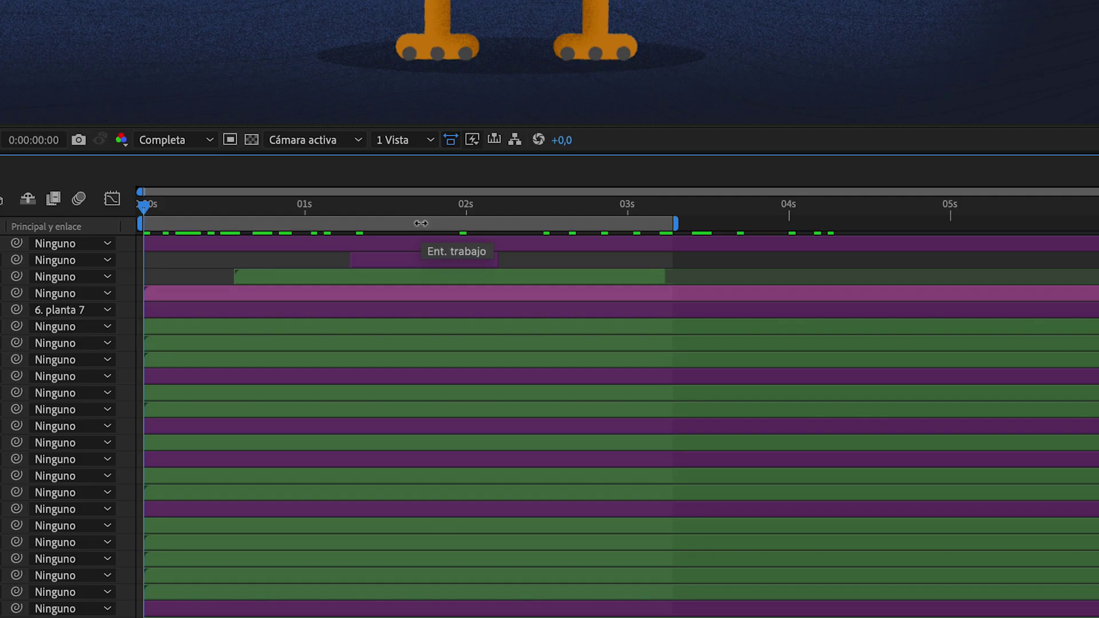
pyautogui.rightClick(420, 223)
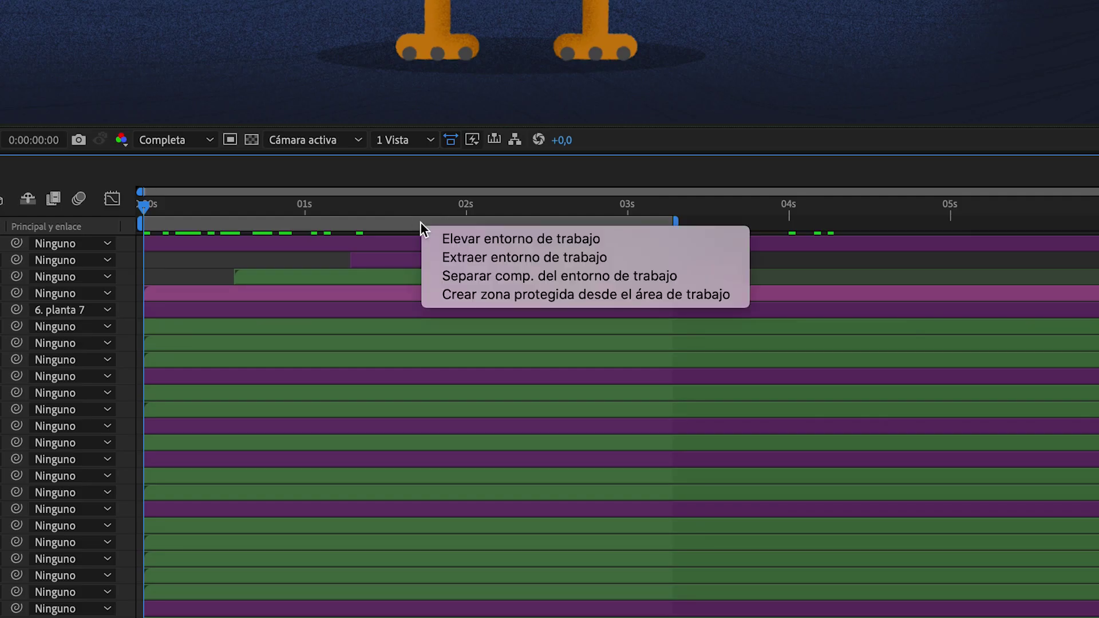
pyautogui.click(520, 277)
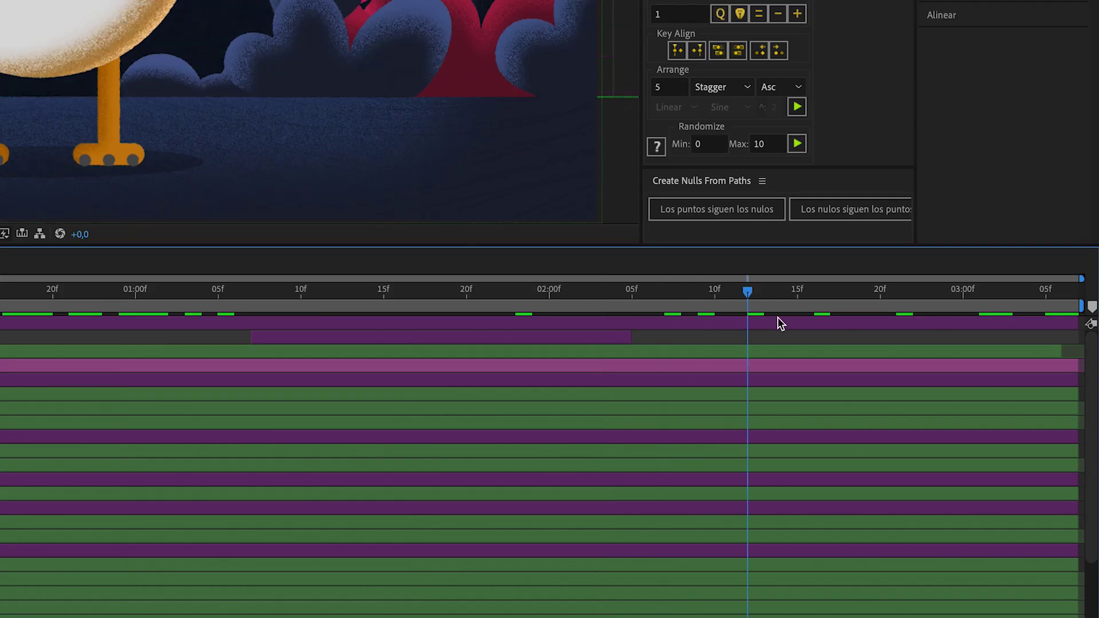
# Move the current time to 0:00:03:05 and set the STAR WARS - PORG composition's duration to 0:00:10:07.
pyautogui.moveTo(777, 317); pyautogui.dragTo(1076, 318)
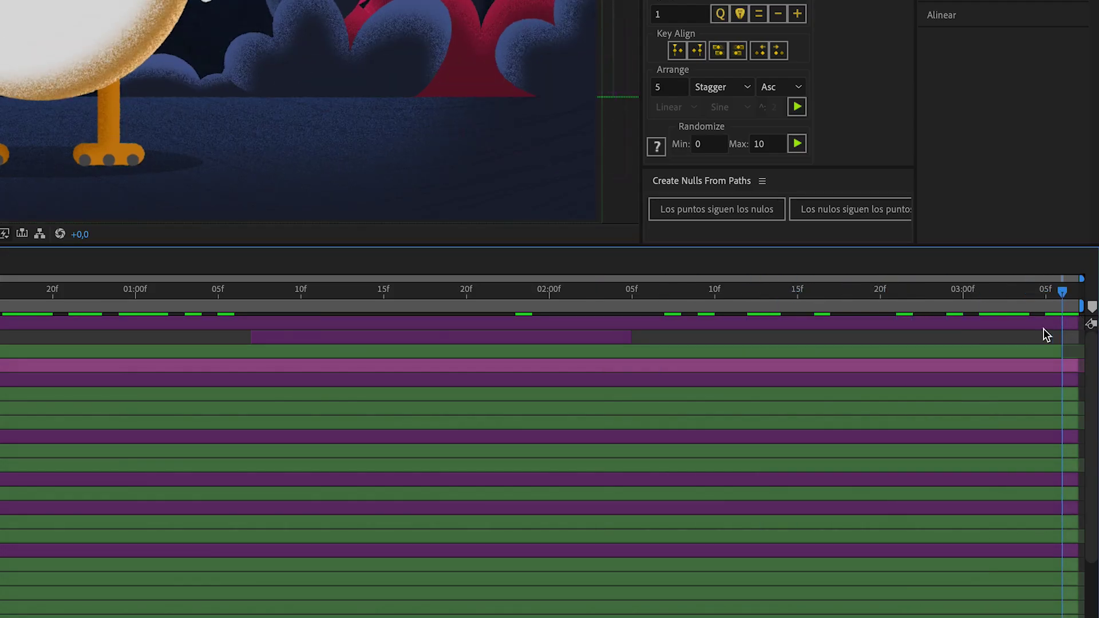
pyautogui.hotkey('ctrl', 'k')
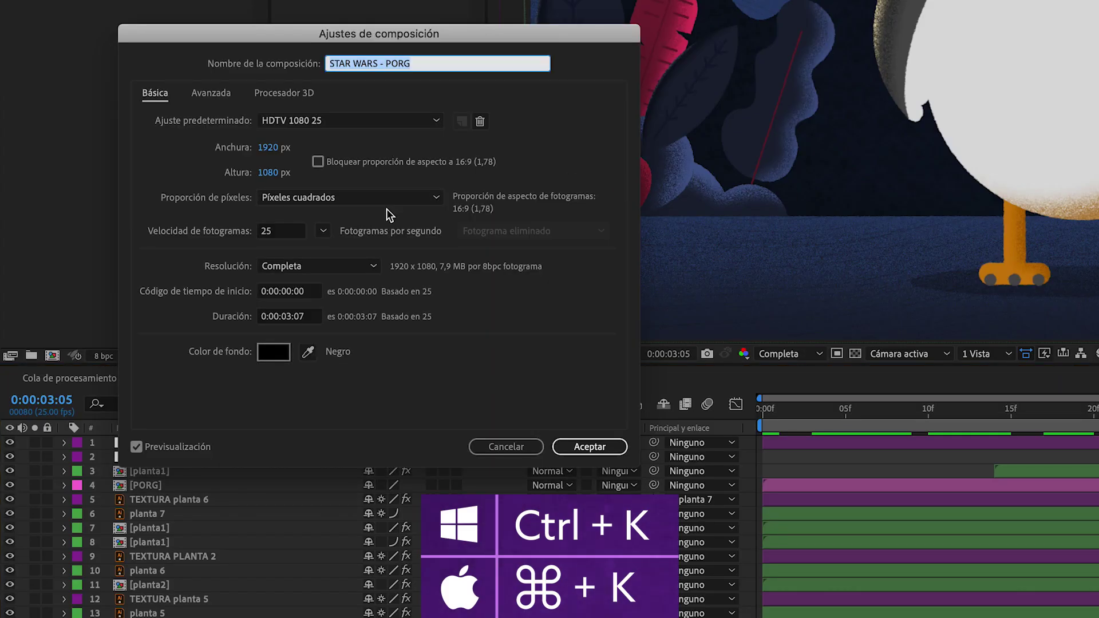
pyautogui.doubleClick(284, 317)
pyautogui.press('BackSpace')
pyautogui.write('10:')
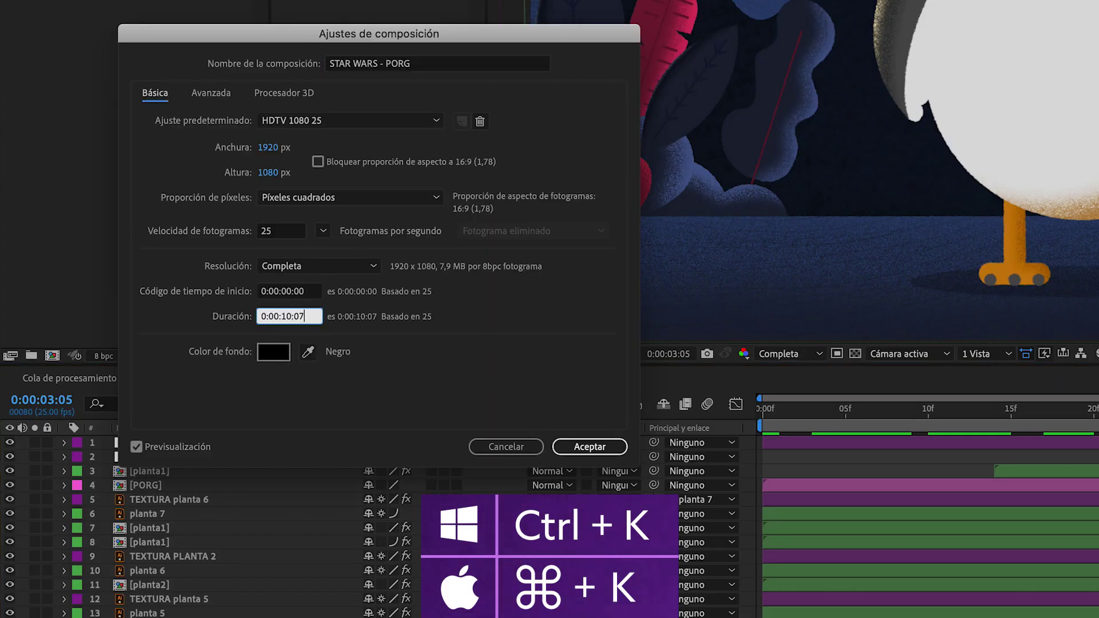
pyautogui.click(589, 446)
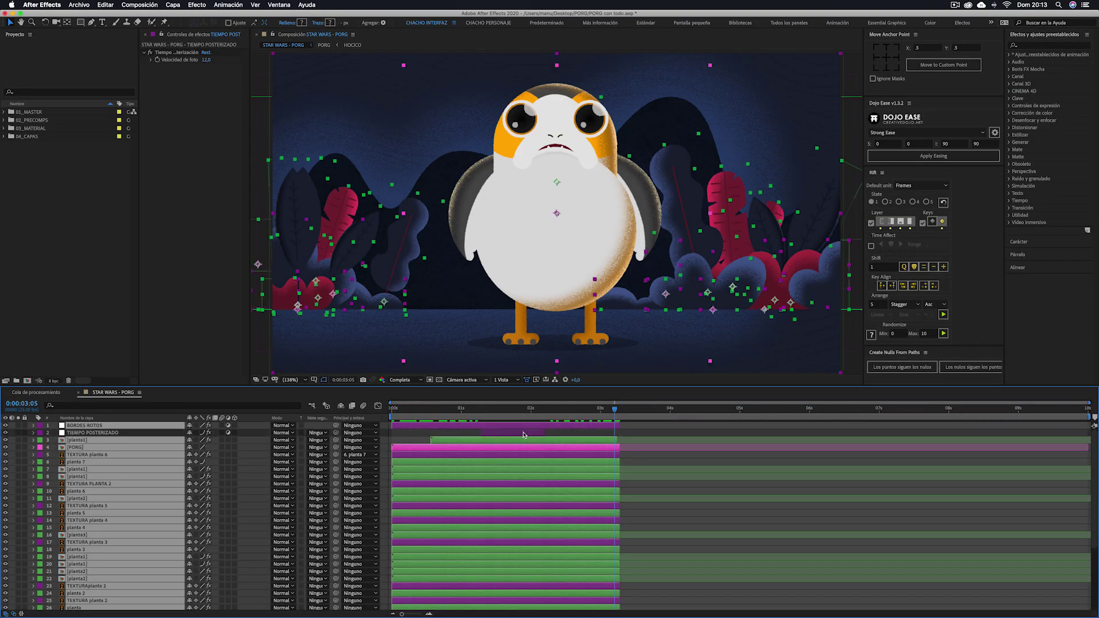
pyautogui.click(571, 432)
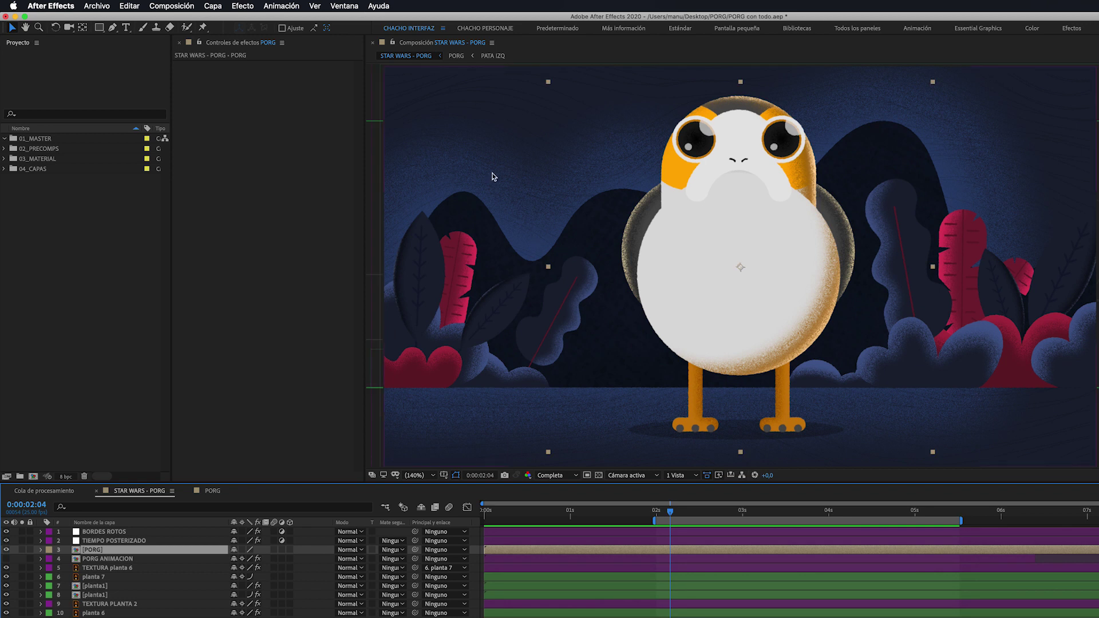
# Add the STAR WARS - PORG composition to the render queue and open the template creation dialog for its output module.
pyautogui.click(173, 5)
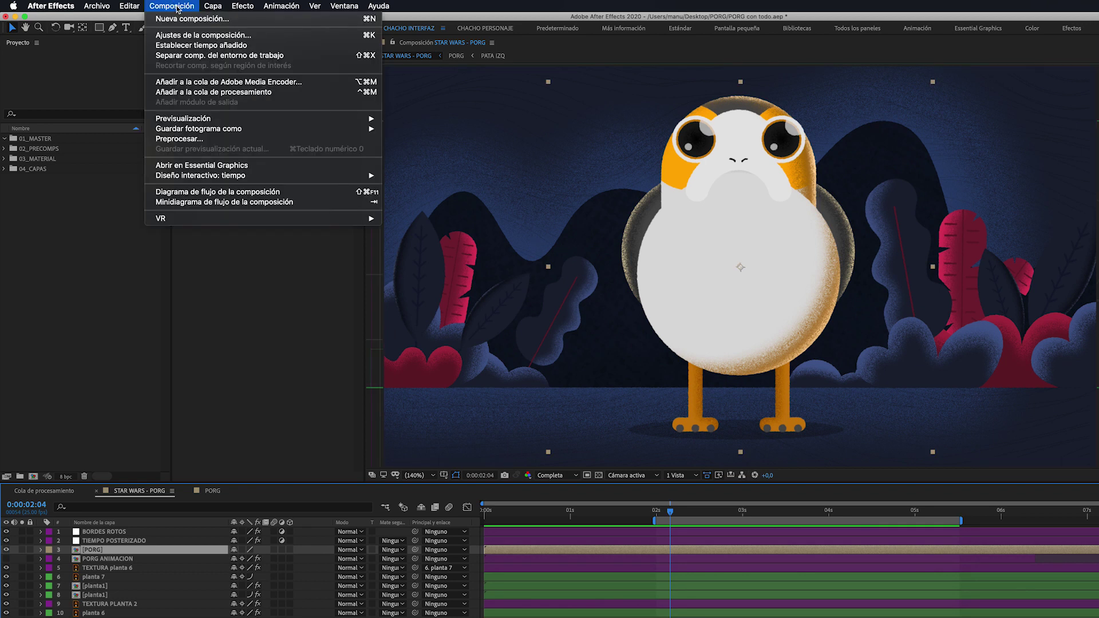
pyautogui.click(206, 90)
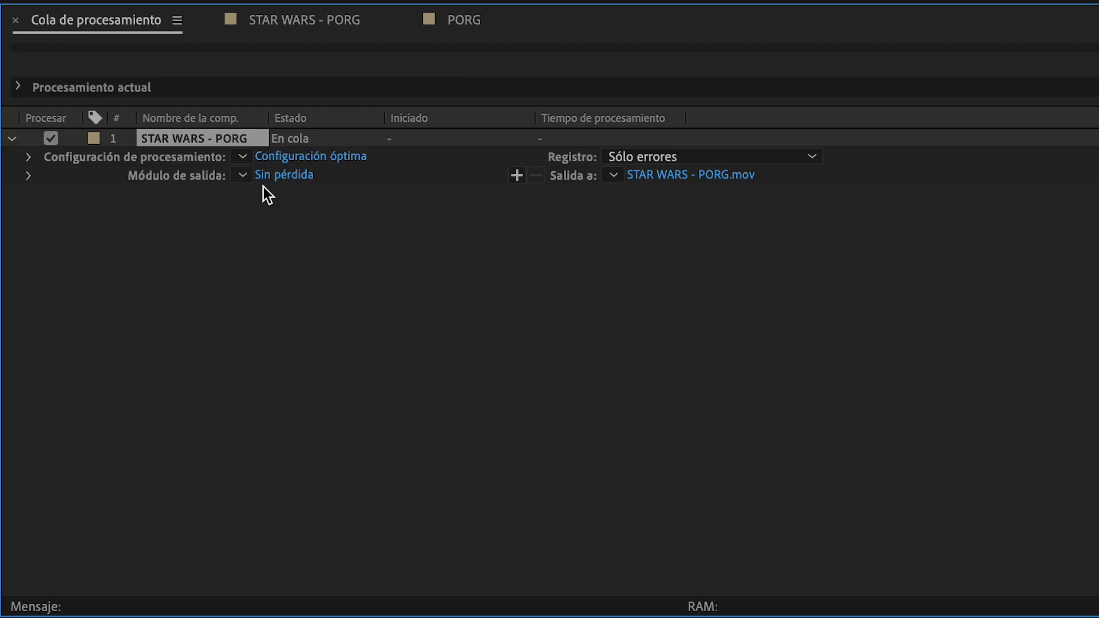
pyautogui.click(242, 176)
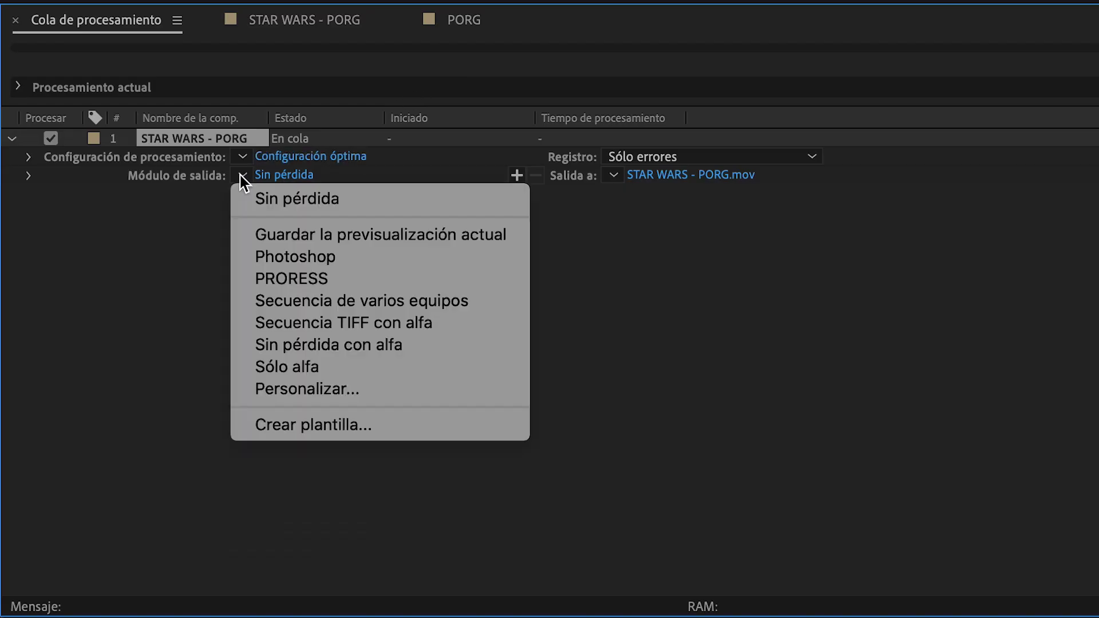
pyautogui.click(328, 425)
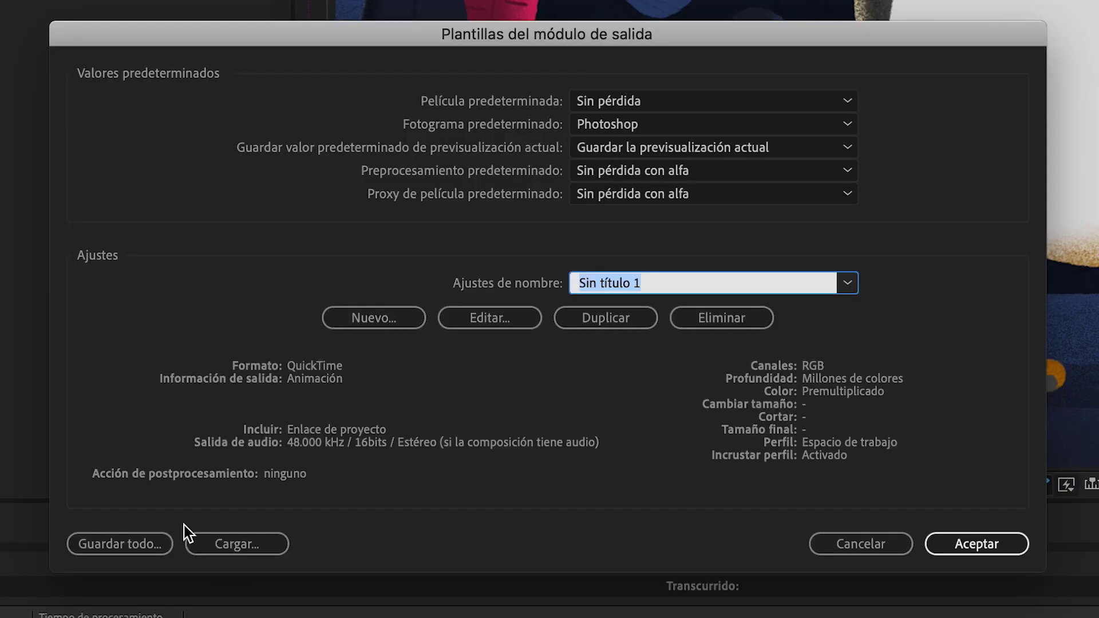
# Create a new output module template with QuickTime format and the Apple ProRes 422 HQ video codec.
pyautogui.click(403, 324)
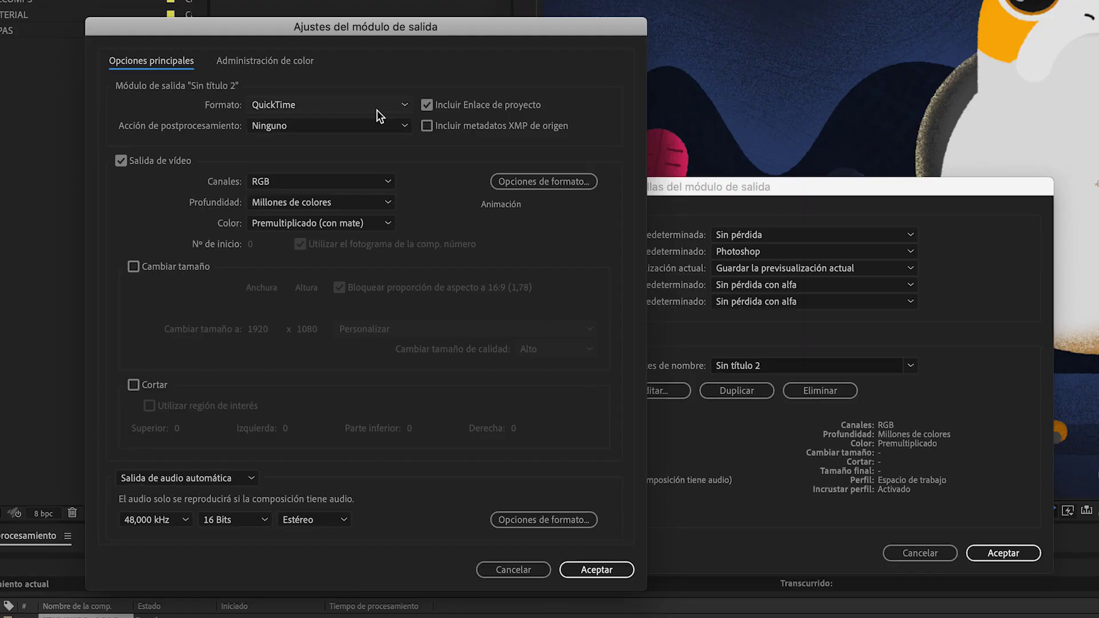
pyautogui.click(373, 107)
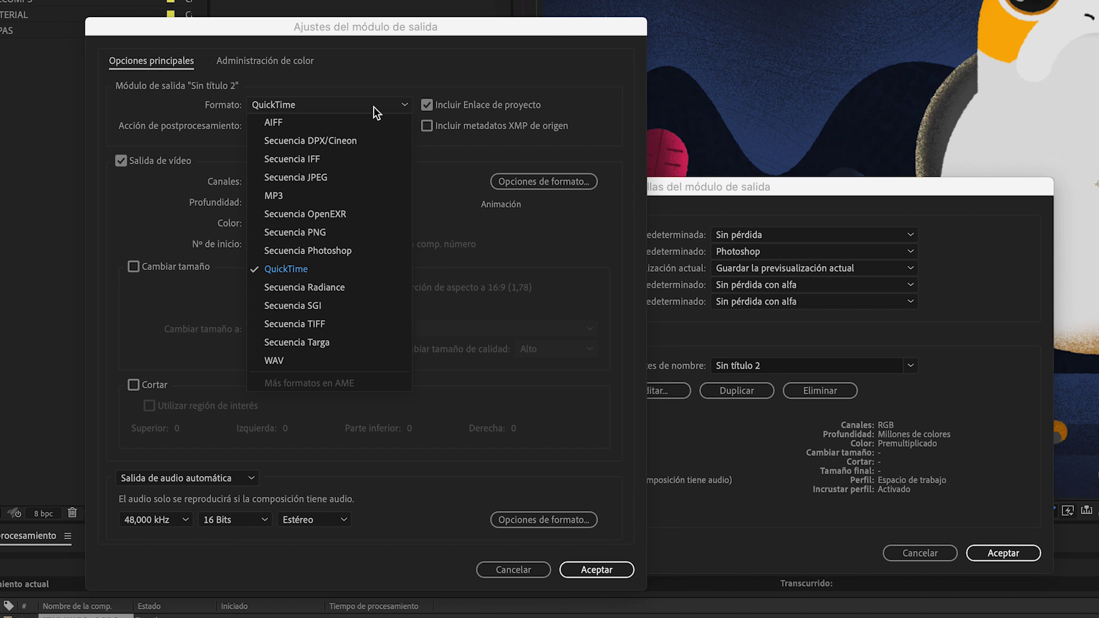
pyautogui.click(333, 268)
pyautogui.click(532, 181)
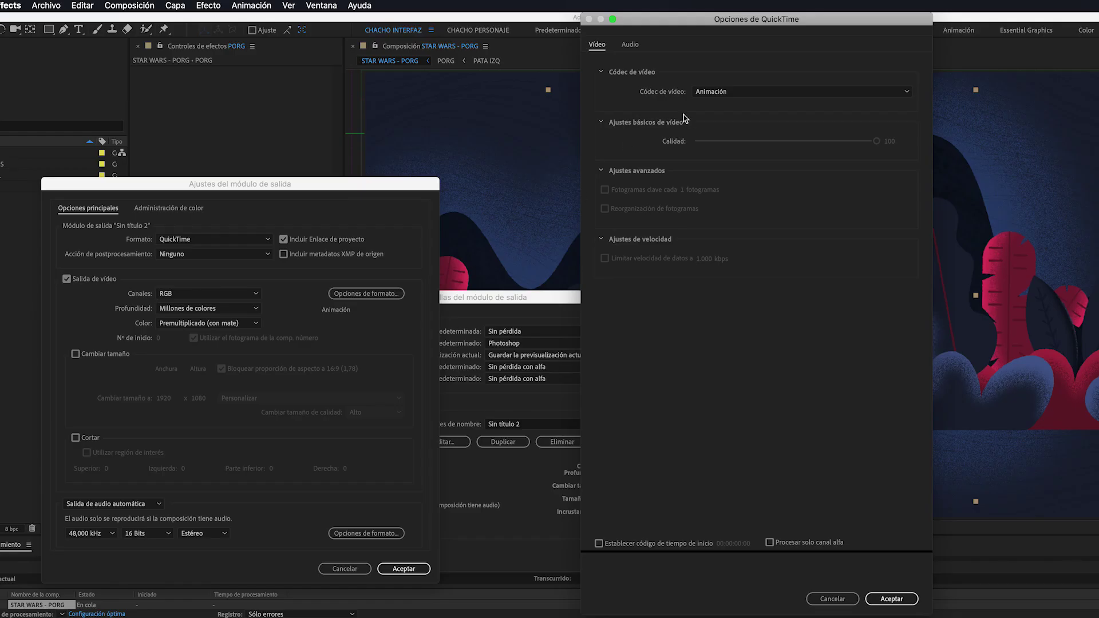
pyautogui.click(715, 91)
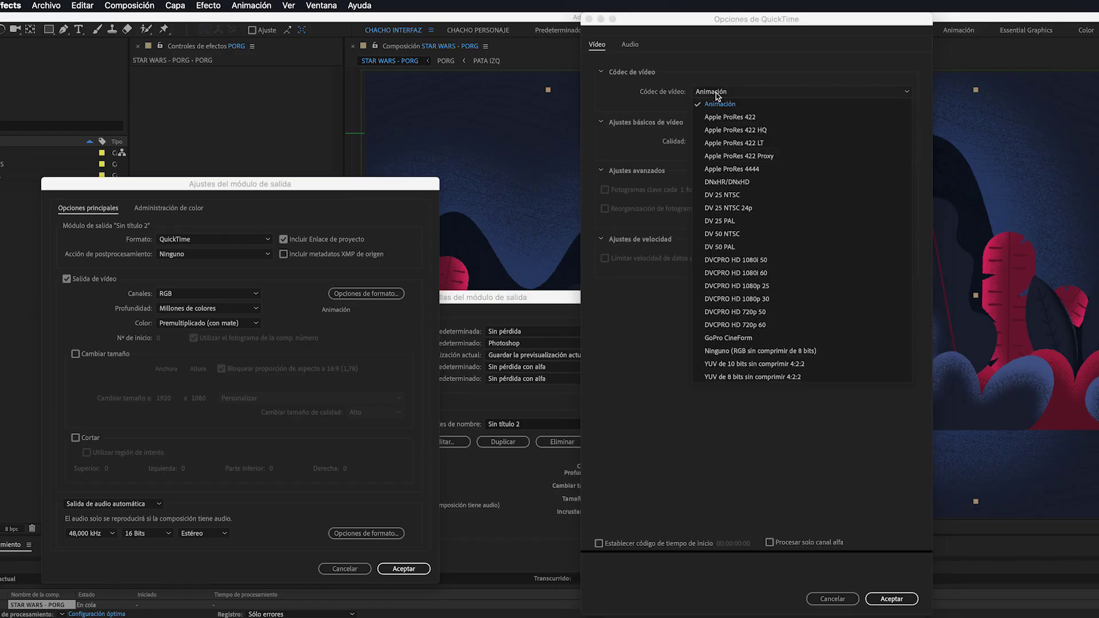
pyautogui.click(733, 130)
pyautogui.click(876, 601)
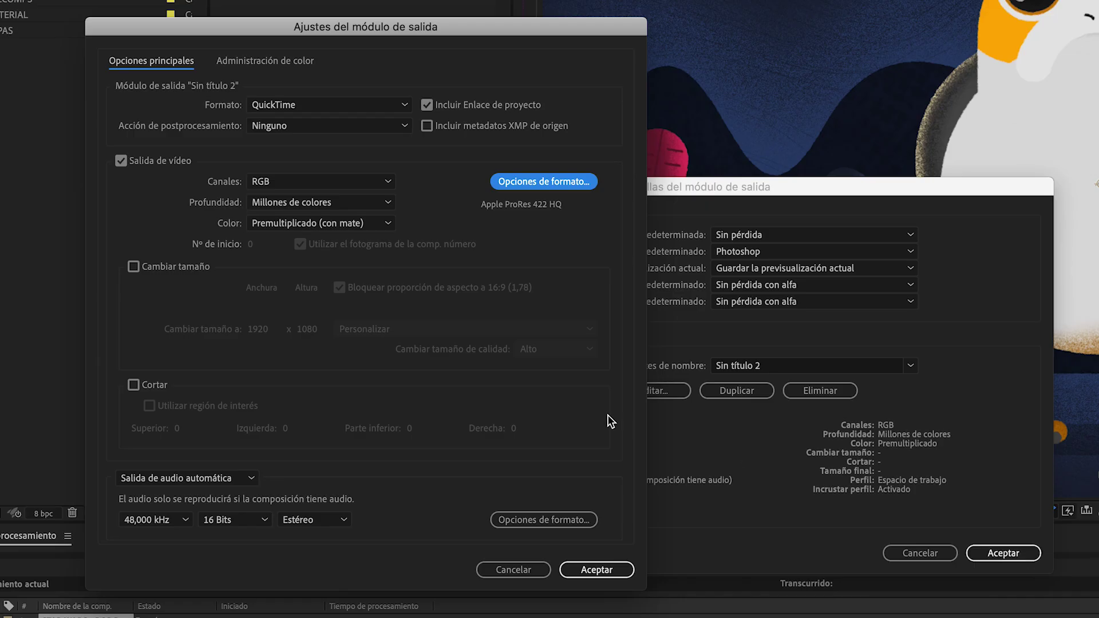
pyautogui.click(582, 569)
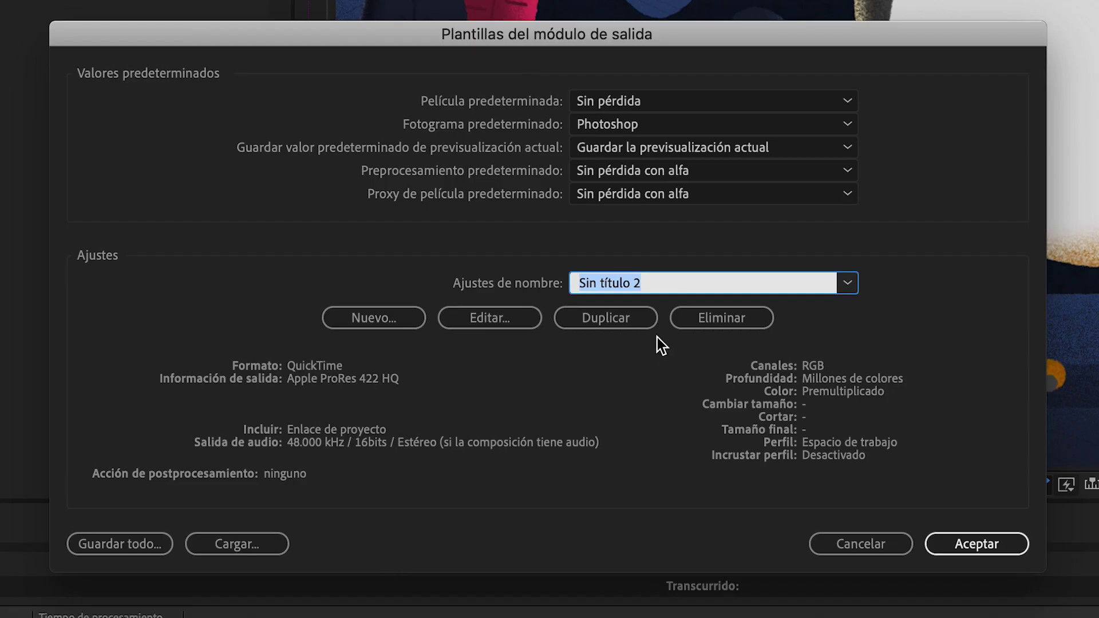
# Name the output module template CHACHOMOTION ALTA CALIDAD, save it, and apply it to the queued STAR WARS - PORG composition.
pyautogui.write('CHACHOMOTION ALTA CALIDAD')
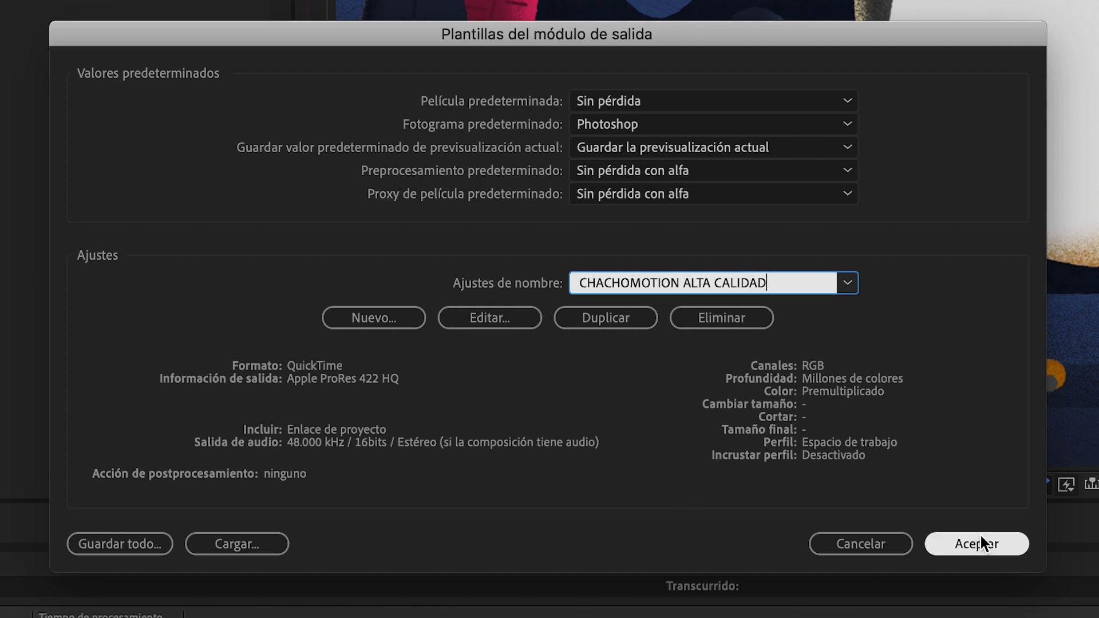
pyautogui.click(980, 545)
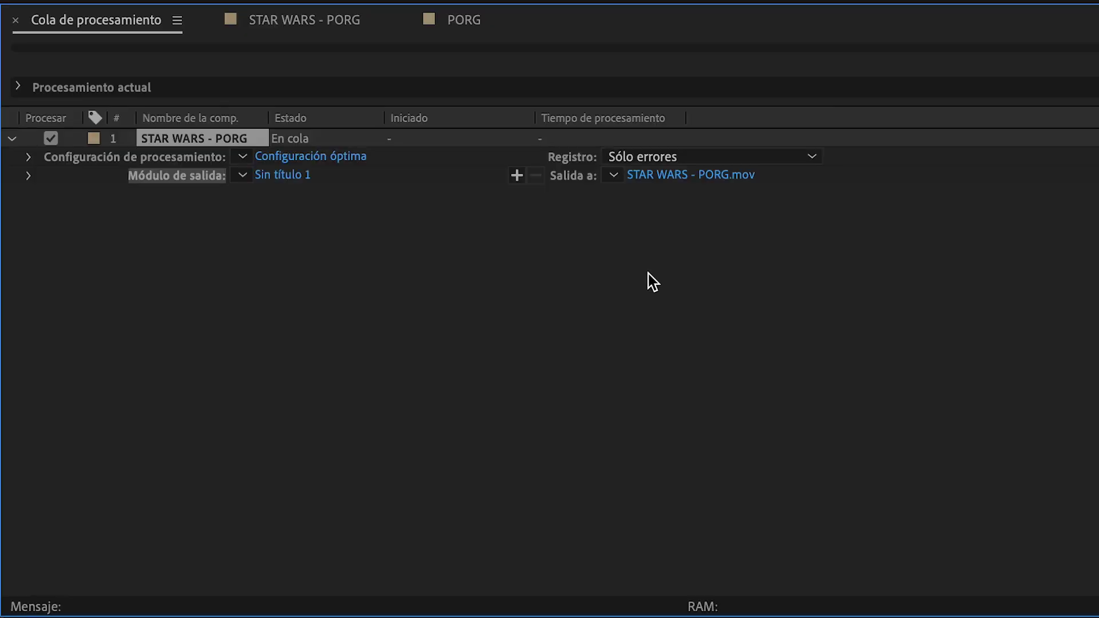
pyautogui.click(238, 175)
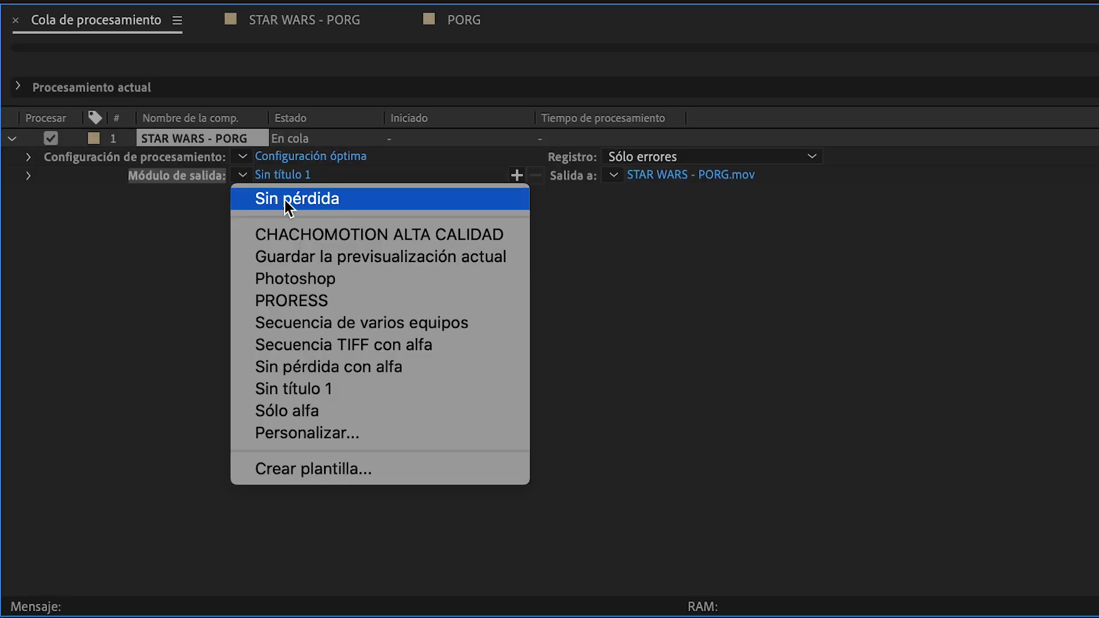
pyautogui.click(389, 235)
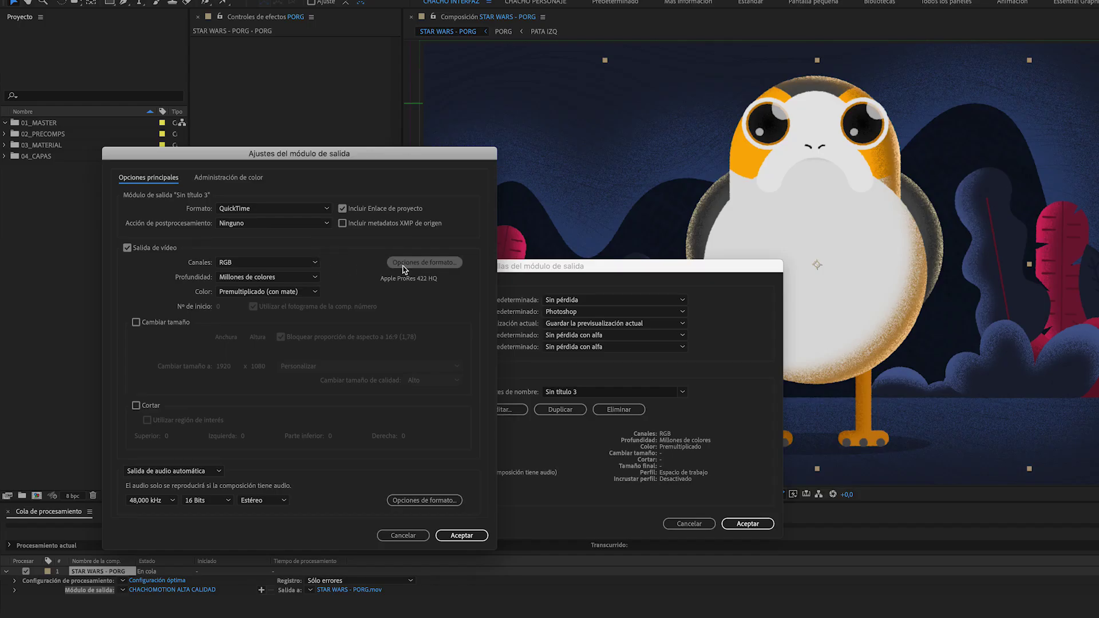
# Create an output template with the Animación codec and RGB + Alfa channels, and apply CHACHOMOTION ALFA TRANSPARENTE to the queued PORG composition.
pyautogui.click(403, 265)
pyautogui.click(775, 63)
pyautogui.click(773, 90)
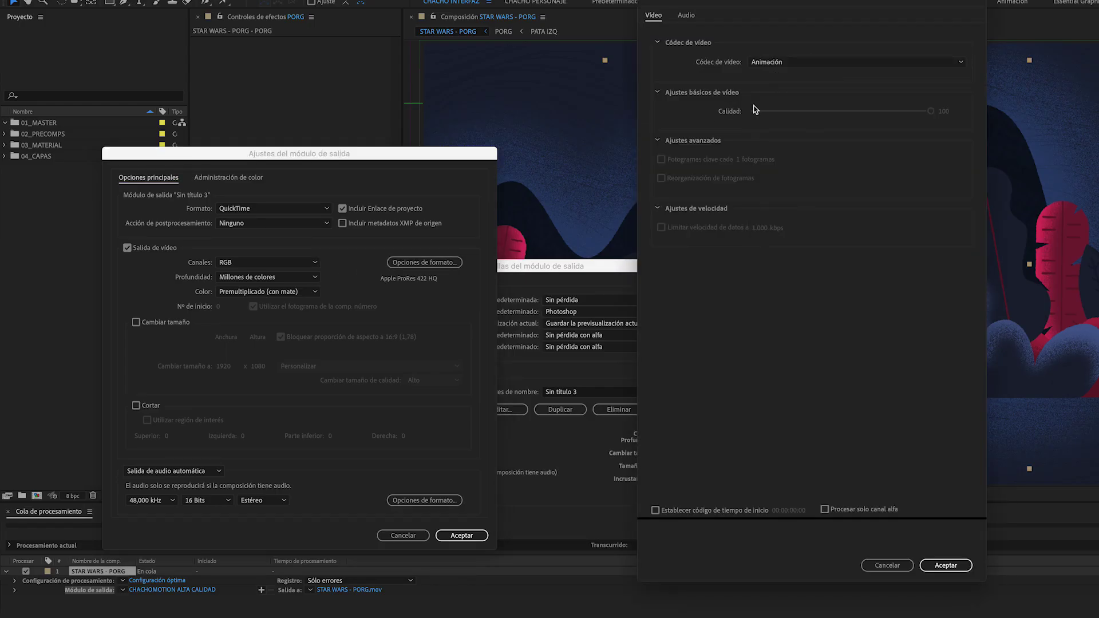
pyautogui.click(945, 566)
pyautogui.click(259, 263)
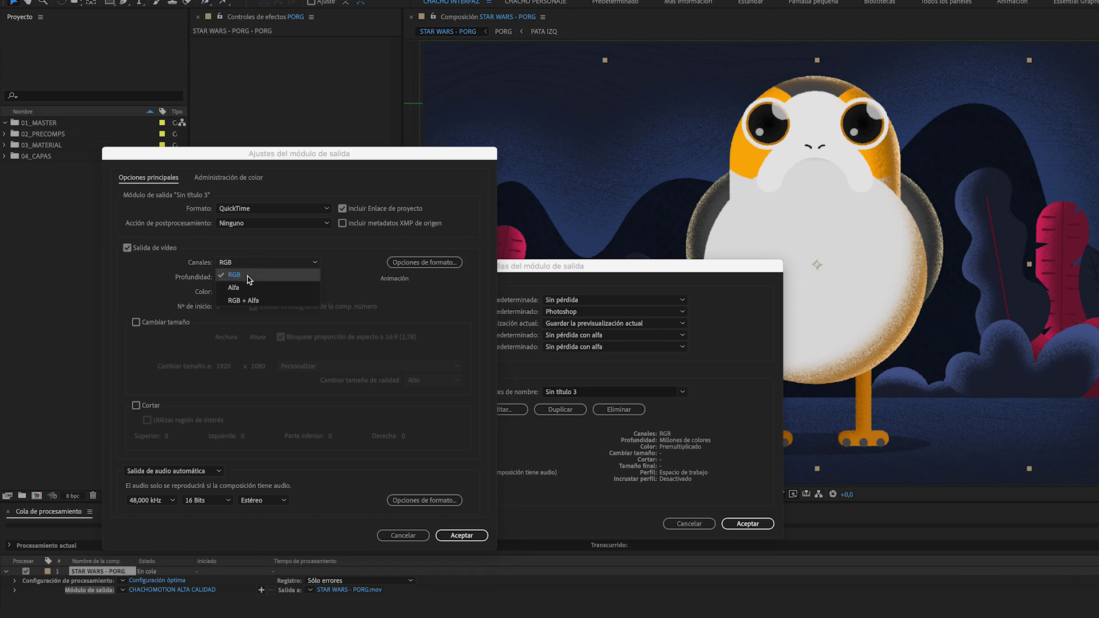
pyautogui.click(251, 302)
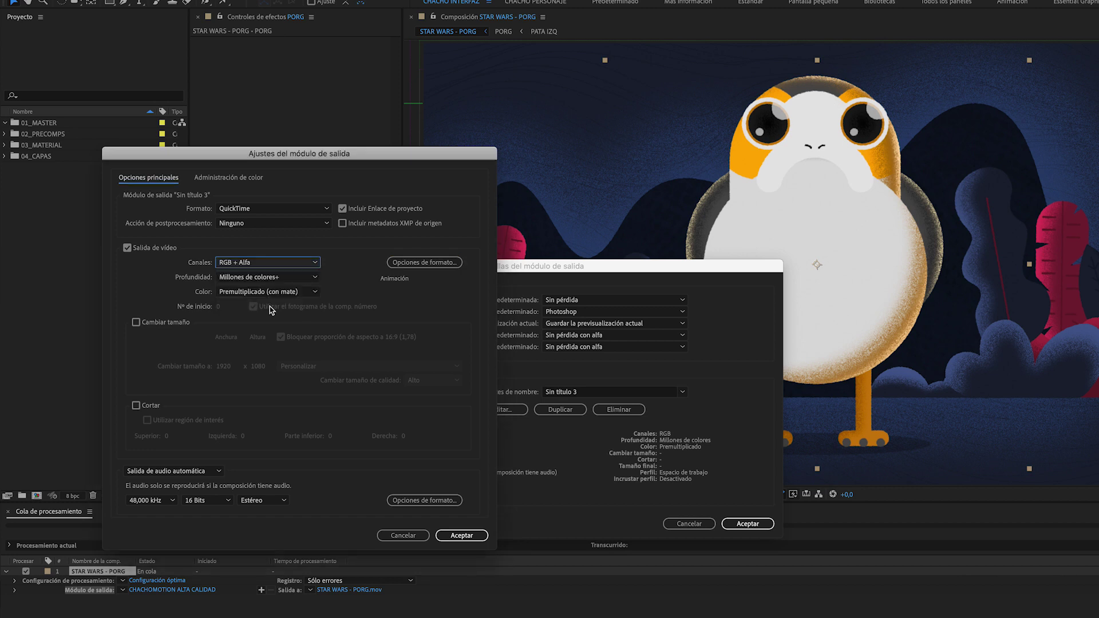
pyautogui.click(461, 536)
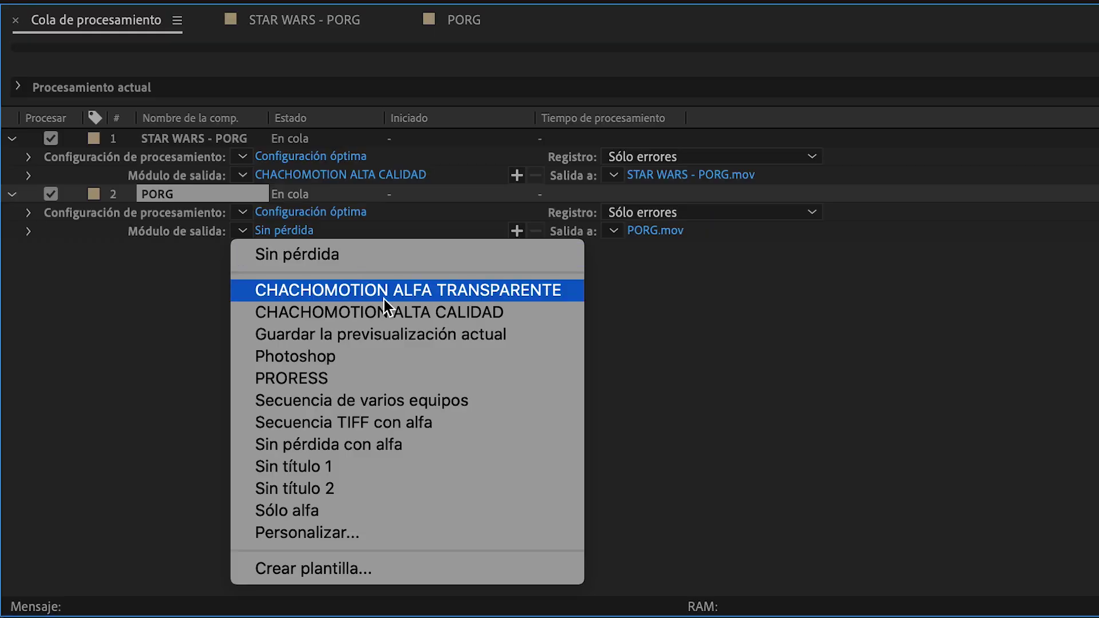
pyautogui.click(384, 300)
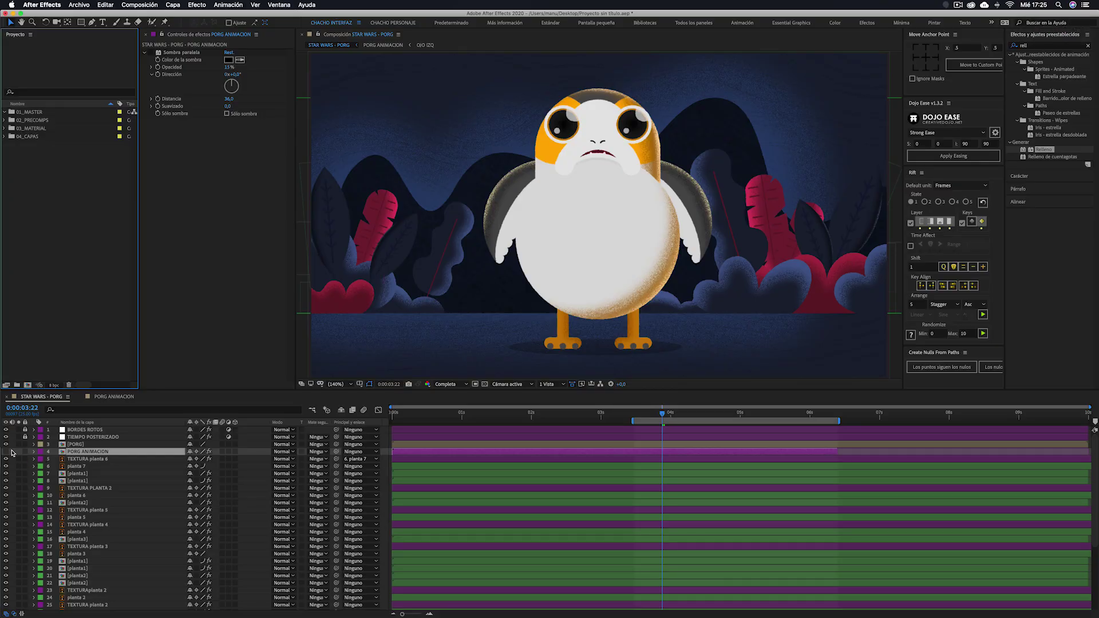
# Collect all the project's source files into the PORG folder and open the collected project Proyecto sin título.aep.
pyautogui.click(52, 429)
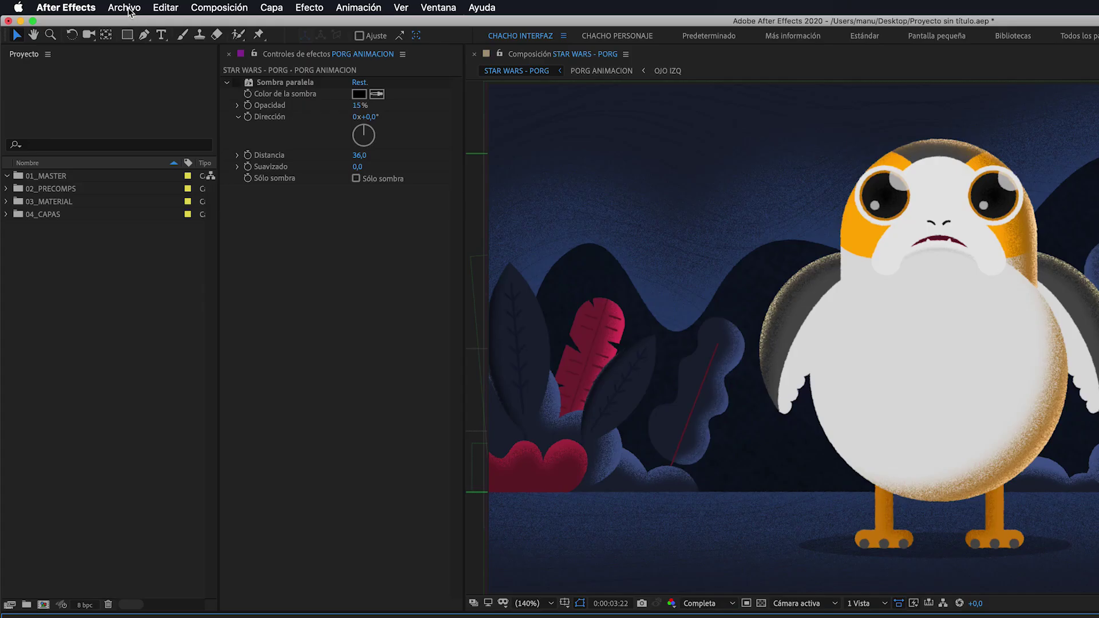
pyautogui.click(80, 5)
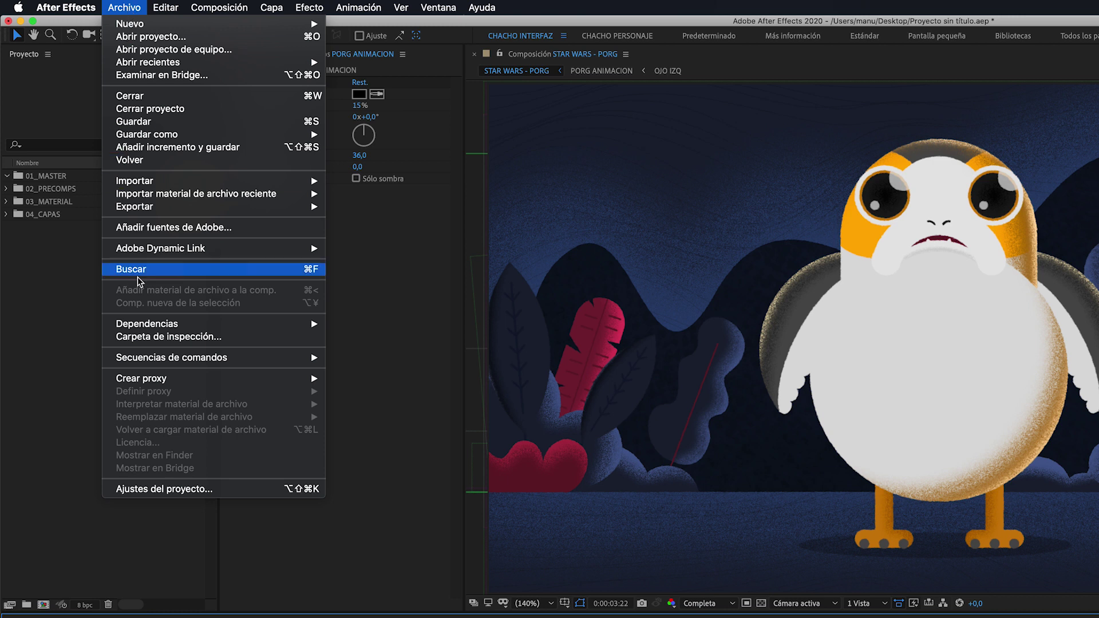
pyautogui.moveTo(175, 325)
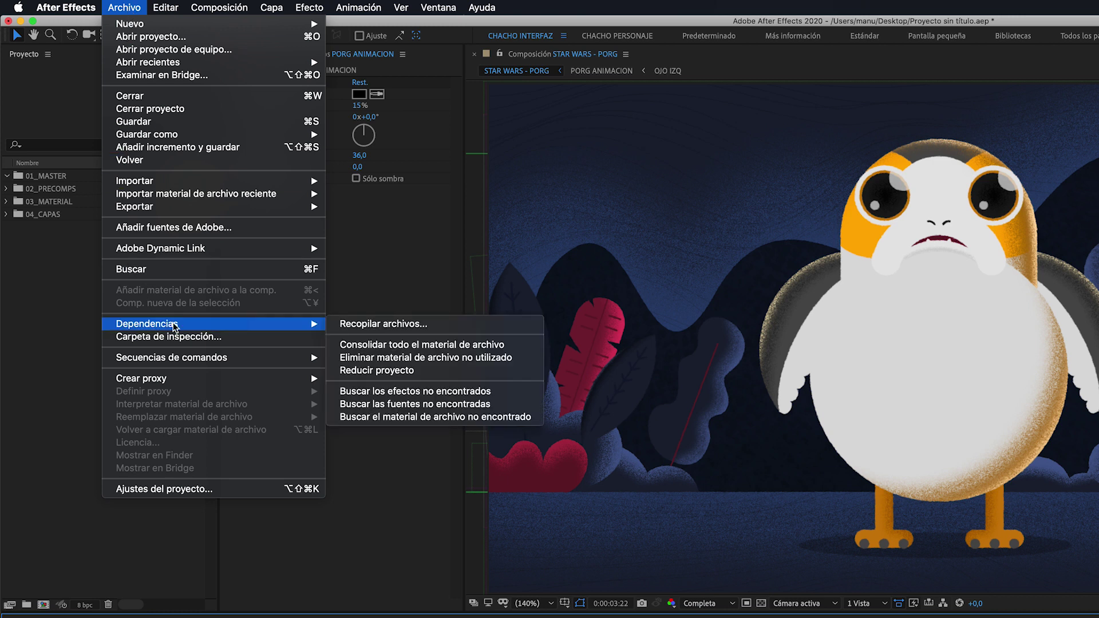
pyautogui.click(373, 325)
pyautogui.click(941, 515)
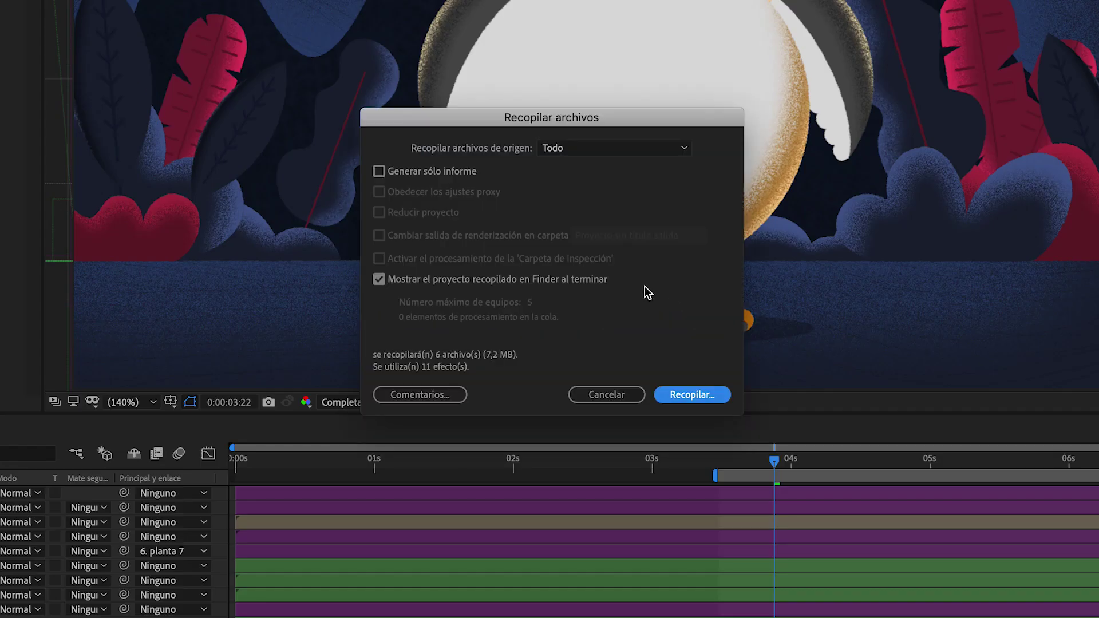
pyautogui.click(690, 394)
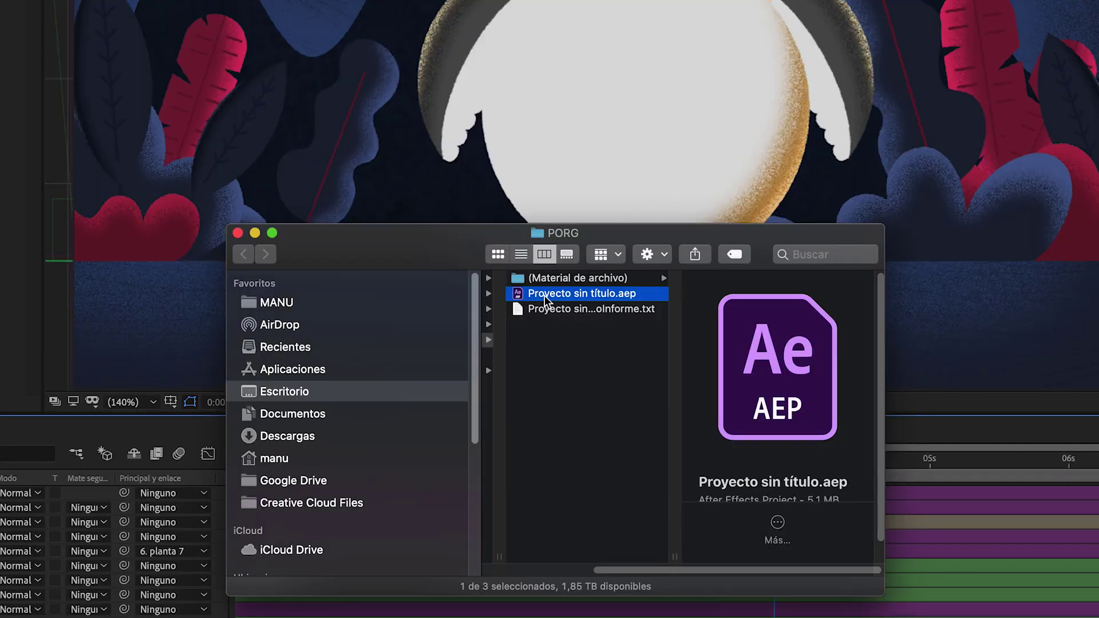
pyautogui.doubleClick(545, 296)
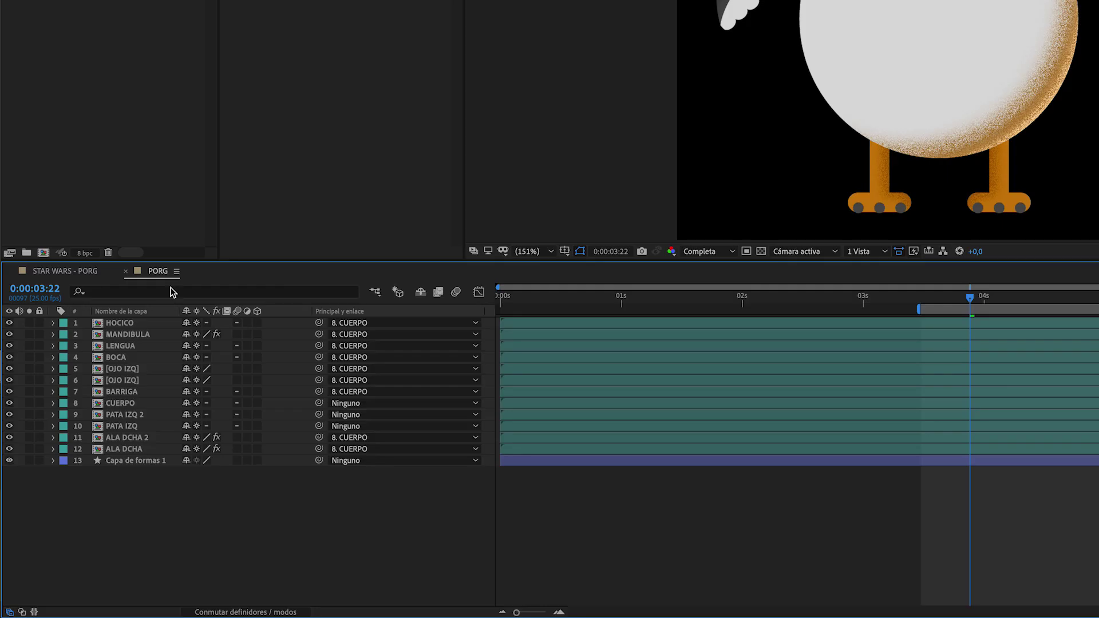
# Reveal the PORG composition in the project and reduce the project to only the items that composition uses.
pyautogui.rightClick(155, 274)
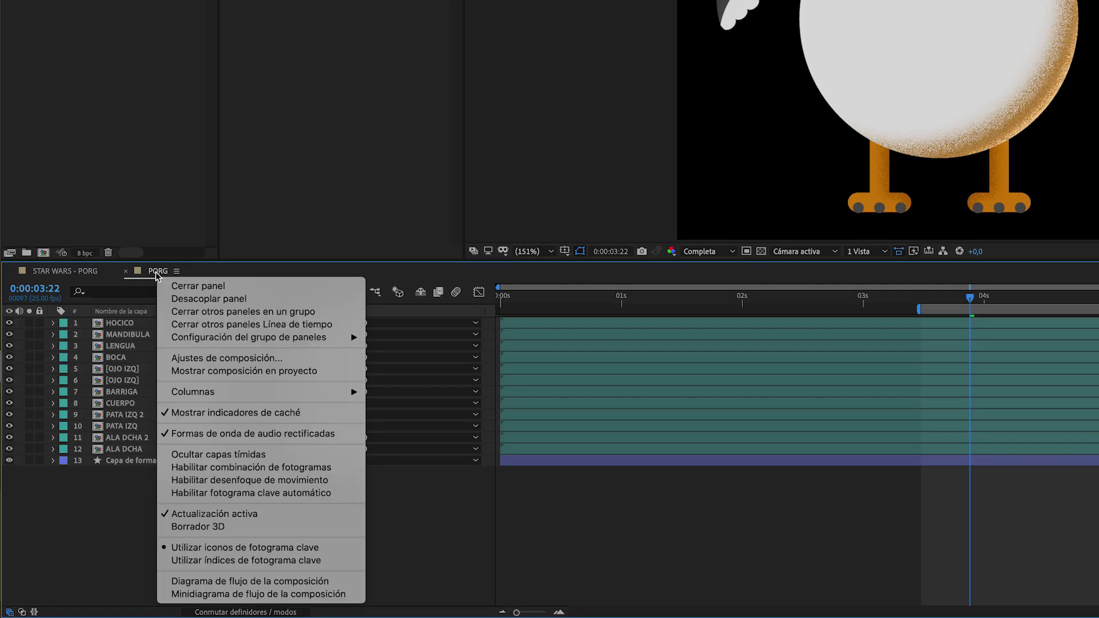
pyautogui.click(200, 371)
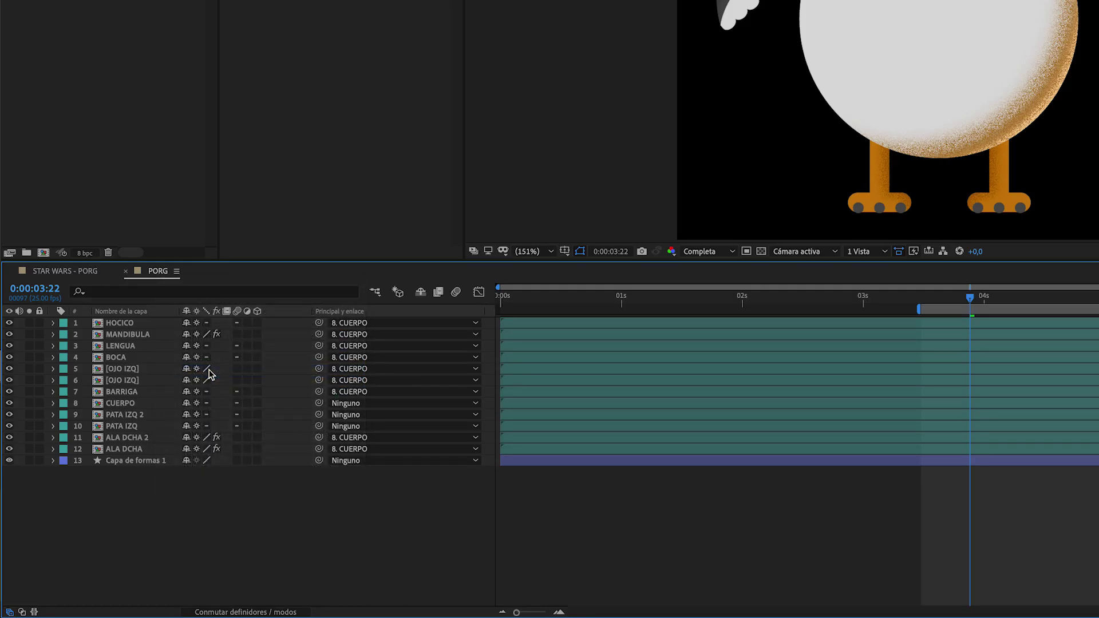
pyautogui.scroll(-2, 103, 245)
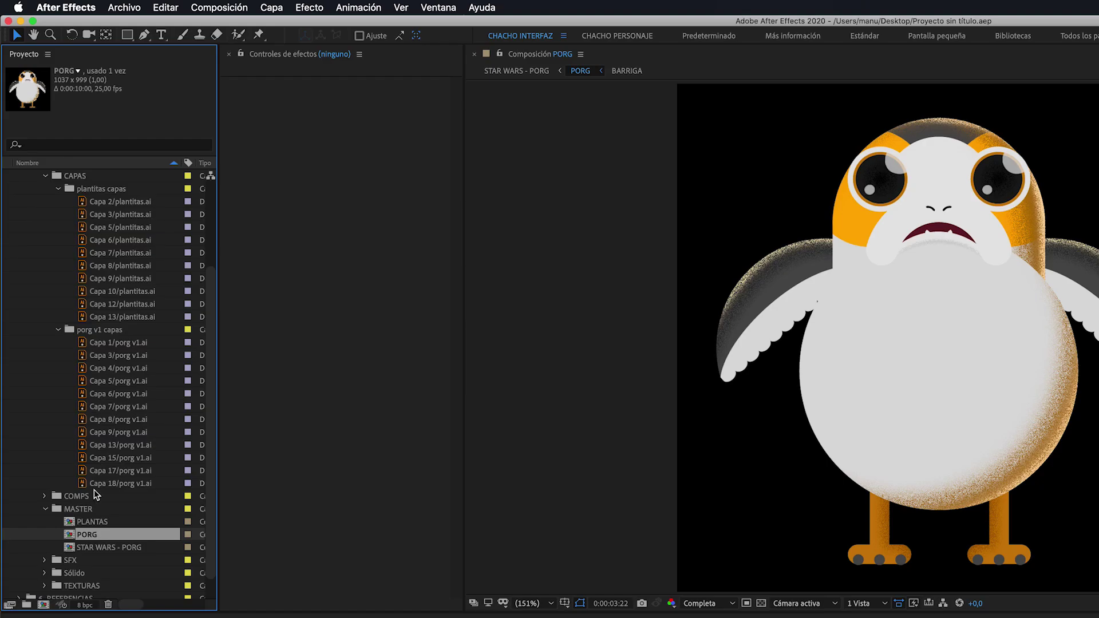
pyautogui.click(124, 8)
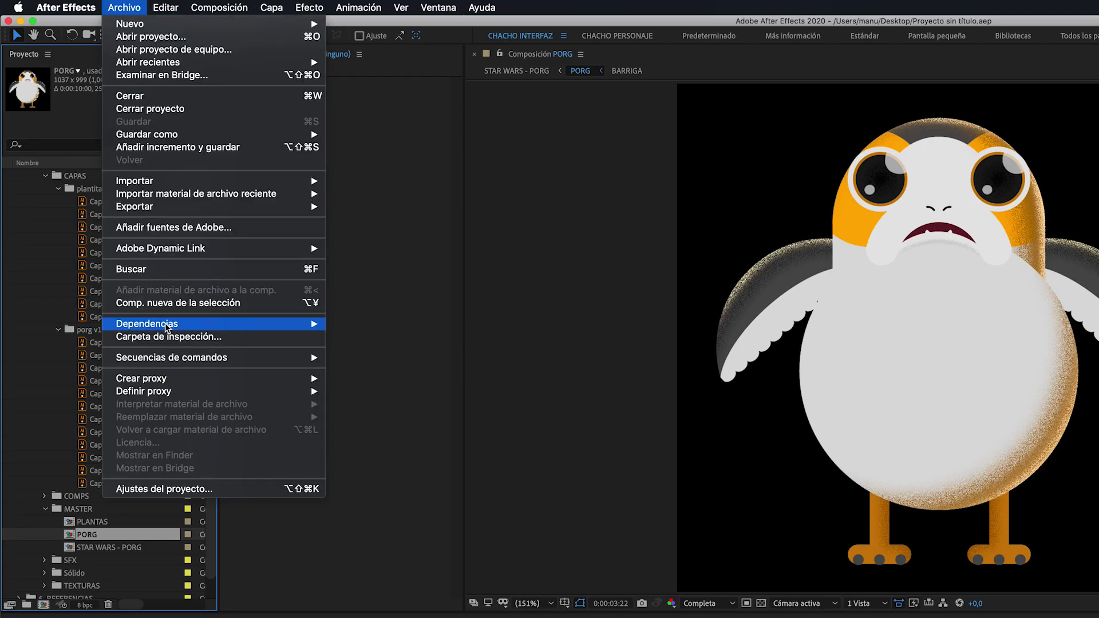
pyautogui.moveTo(328, 323)
pyautogui.click(391, 370)
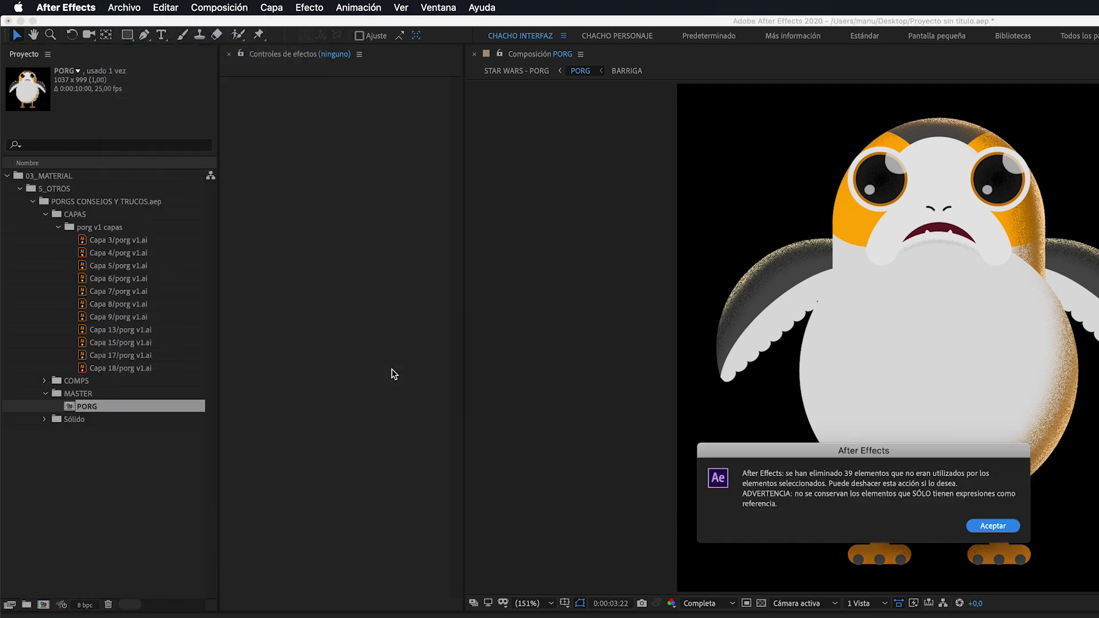
pyautogui.click(993, 526)
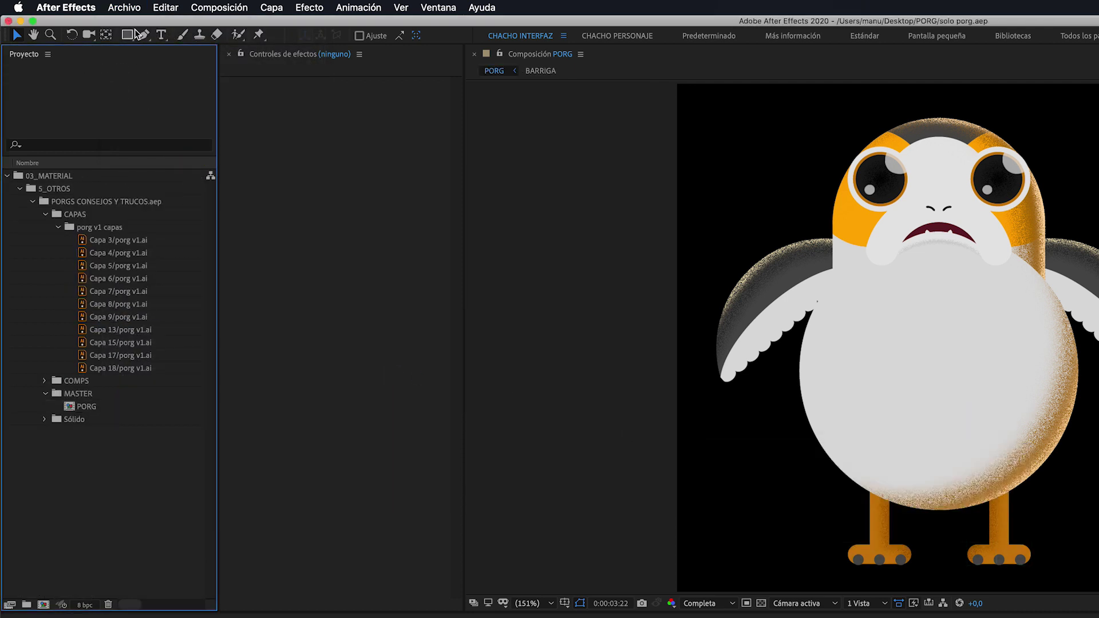
pyautogui.click(124, 8)
pyautogui.moveTo(168, 324)
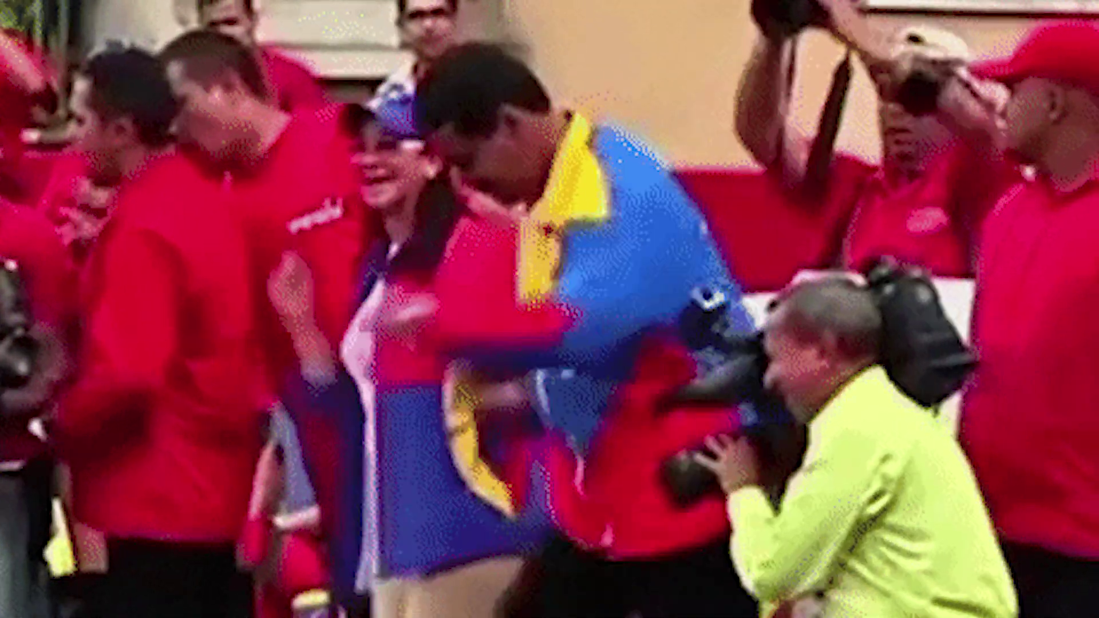
# Assign the Cian label to the HOCICO layer and to the layers from MANDIBULA through BARRIGA in the ETIQUETAS composition.
pyautogui.click(43, 408)
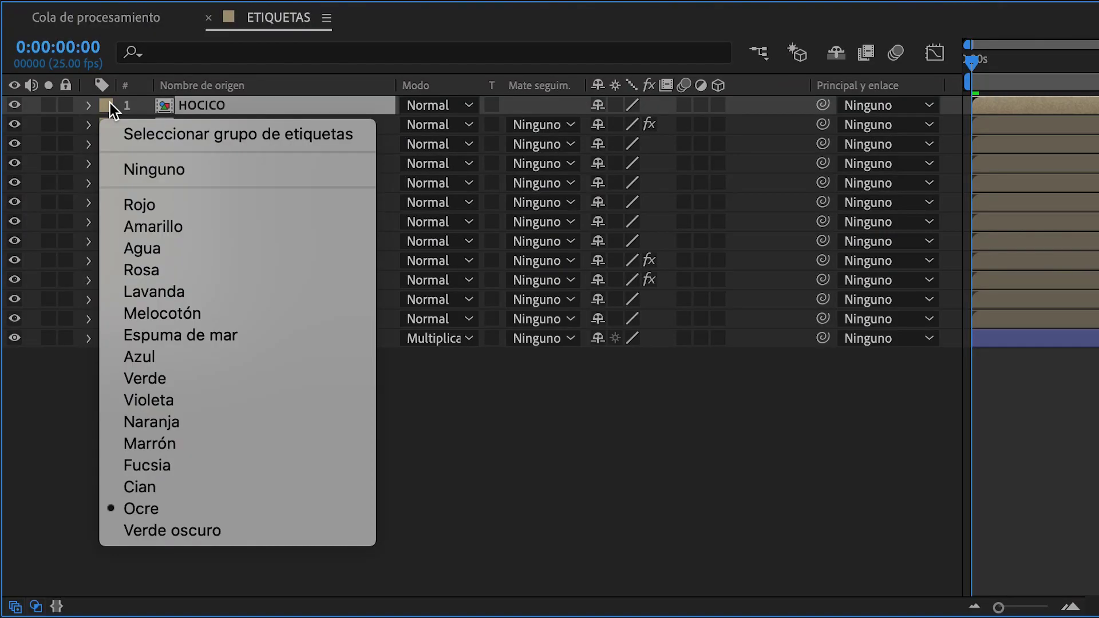
pyautogui.click(189, 487)
pyautogui.click(212, 126)
pyautogui.keyDown('shift'); pyautogui.click(193, 218); pyautogui.keyUp('shift')
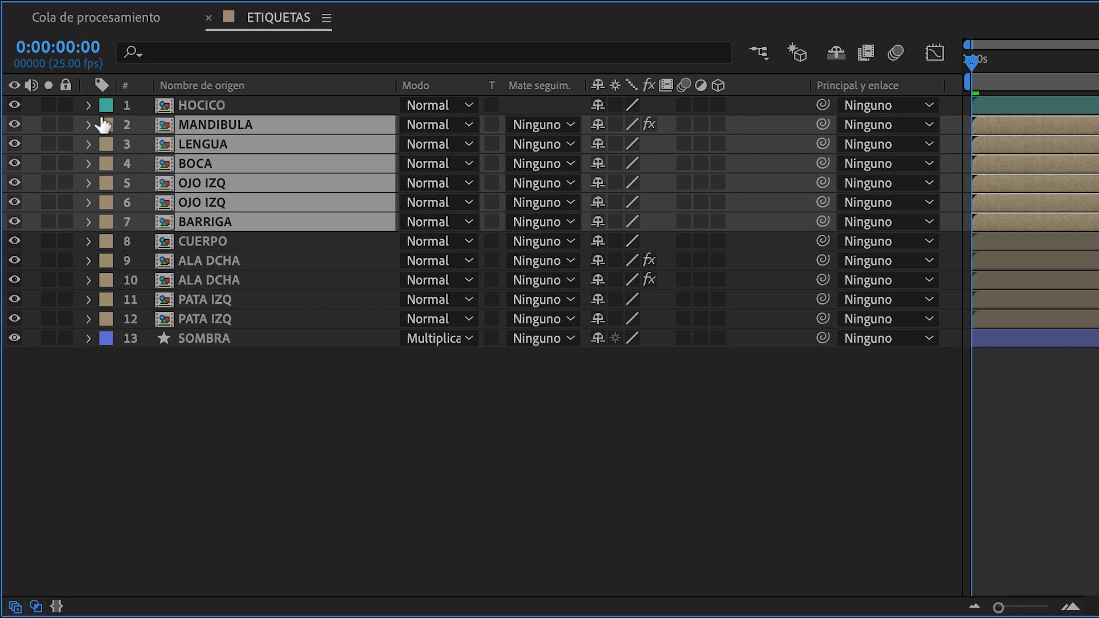
pyautogui.click(106, 144)
pyautogui.click(160, 503)
# Label the CUERPO layer Fucsia and both ALA DCHA layers Cian.
pyautogui.click(204, 241)
pyautogui.click(106, 240)
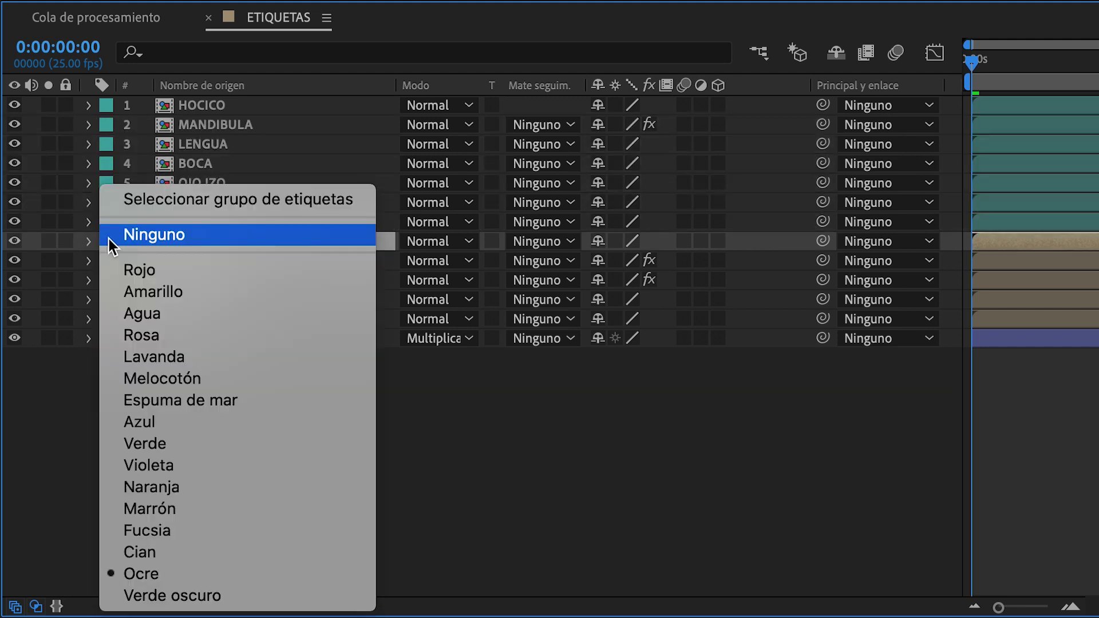
pyautogui.click(155, 525)
pyautogui.click(218, 265)
pyautogui.keyDown('shift'); pyautogui.click(217, 280); pyautogui.keyUp('shift')
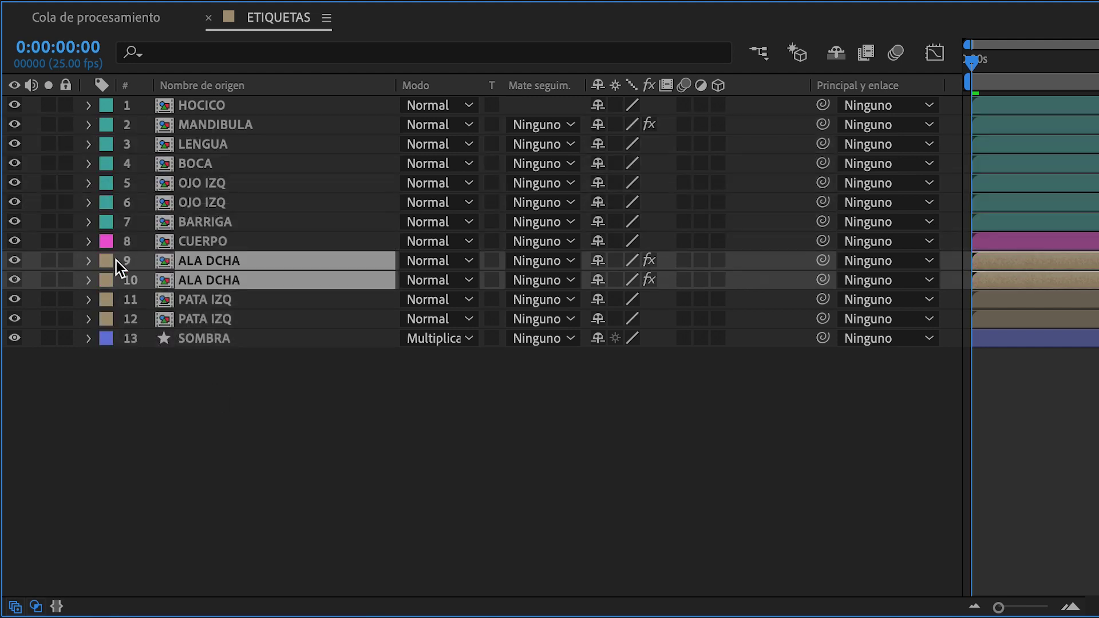
pyautogui.click(106, 273)
pyautogui.click(155, 549)
# Label both PATA IZQ layers Marrón and the SOMBRA layer Violeta.
pyautogui.click(210, 300)
pyautogui.keyDown('shift'); pyautogui.click(202, 318); pyautogui.keyUp('shift')
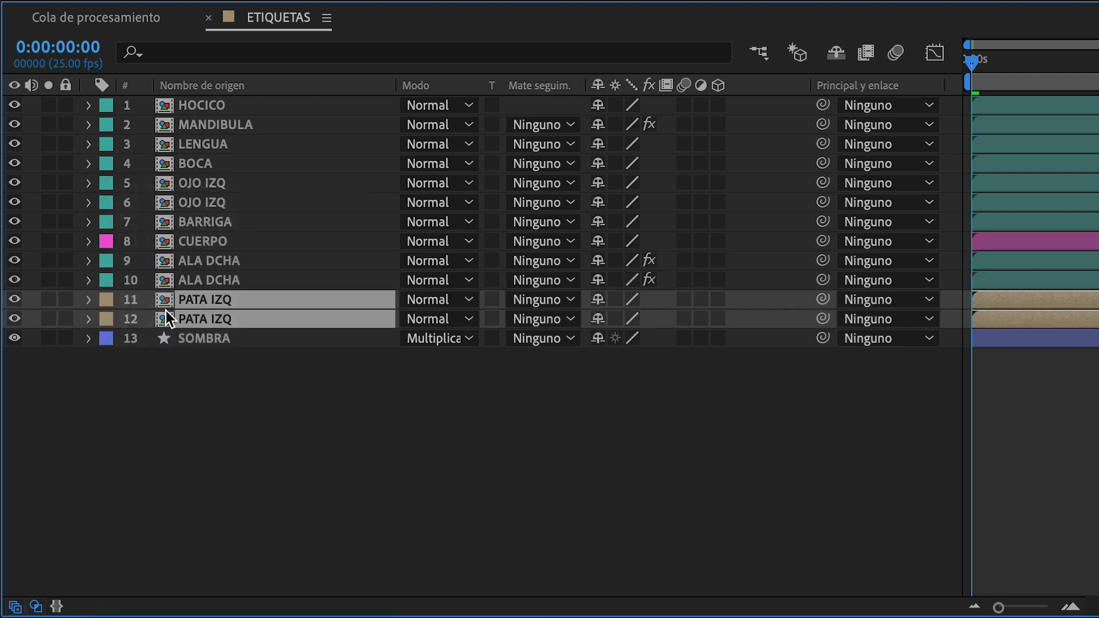
pyautogui.click(107, 299)
pyautogui.click(139, 270)
pyautogui.click(159, 338)
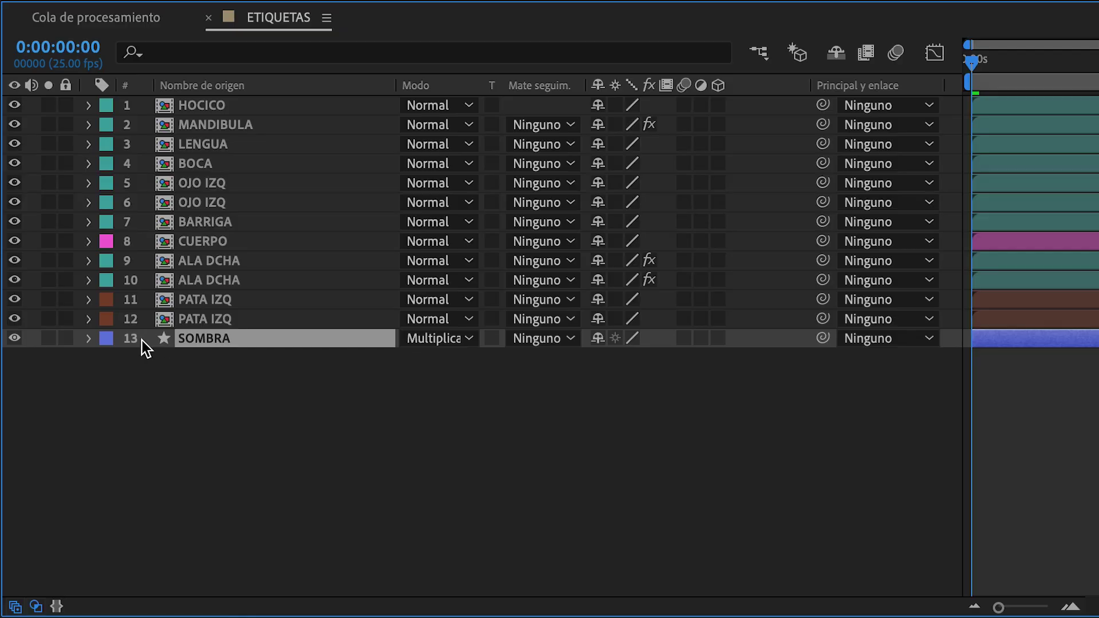
pyautogui.click(106, 338)
pyautogui.click(152, 462)
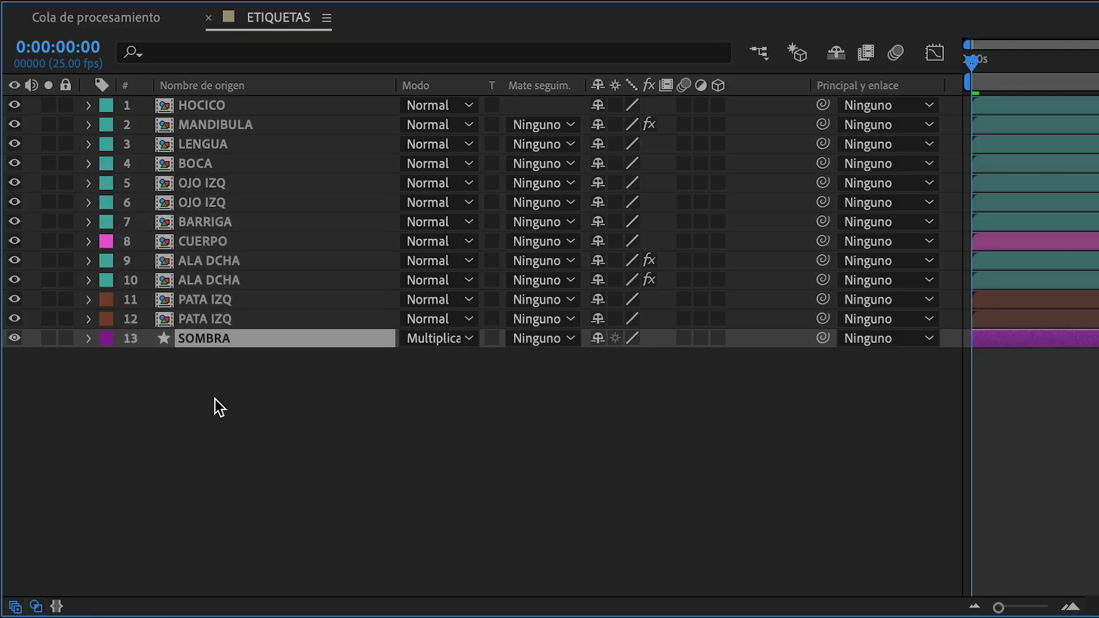
# Select the whole Cian label group, starting from the HOCICO layer, and parent all its layers to CUERPO.
pyautogui.click(224, 350)
pyautogui.click(106, 106)
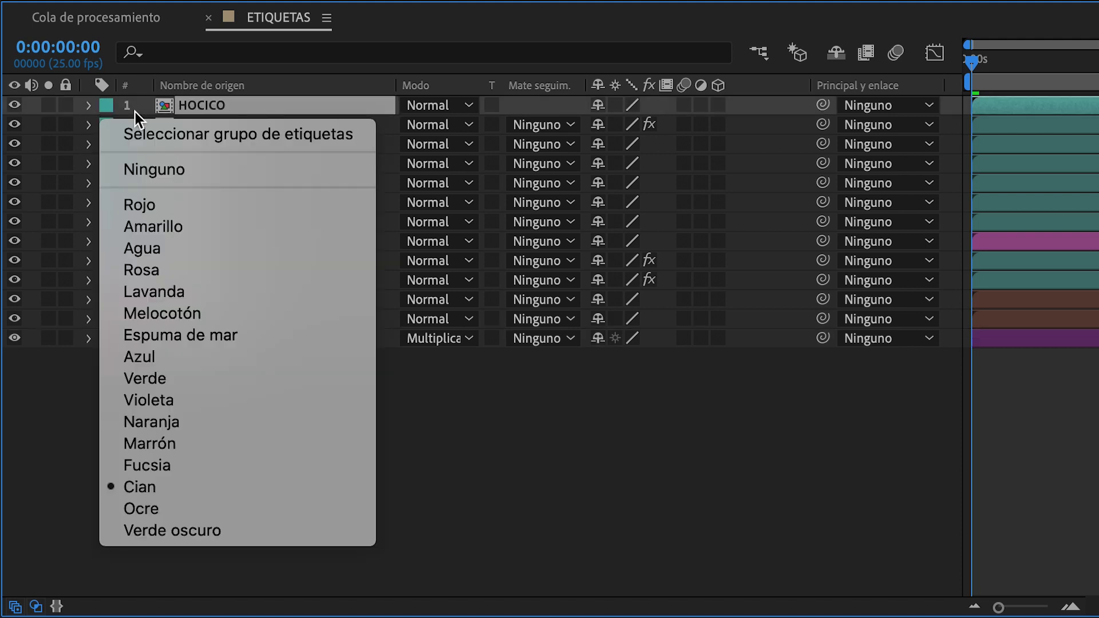
pyautogui.click(232, 132)
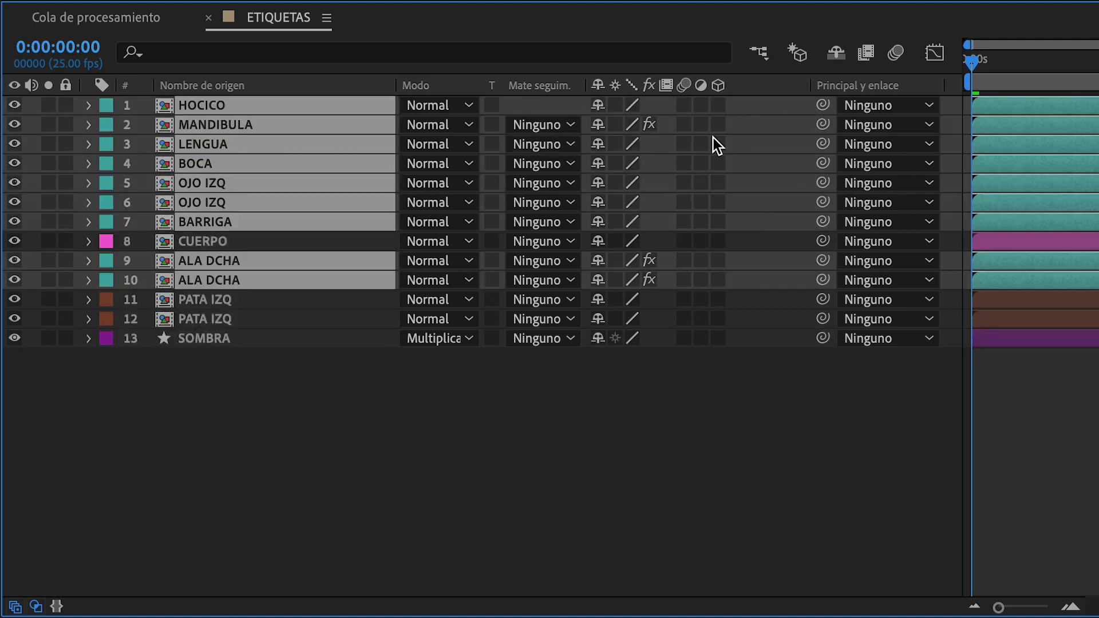
pyautogui.moveTo(824, 106); pyautogui.dragTo(213, 241)
# Invert the layer selection to pick the layers outside the Cian group, and lock them.
pyautogui.rightClick(359, 148)
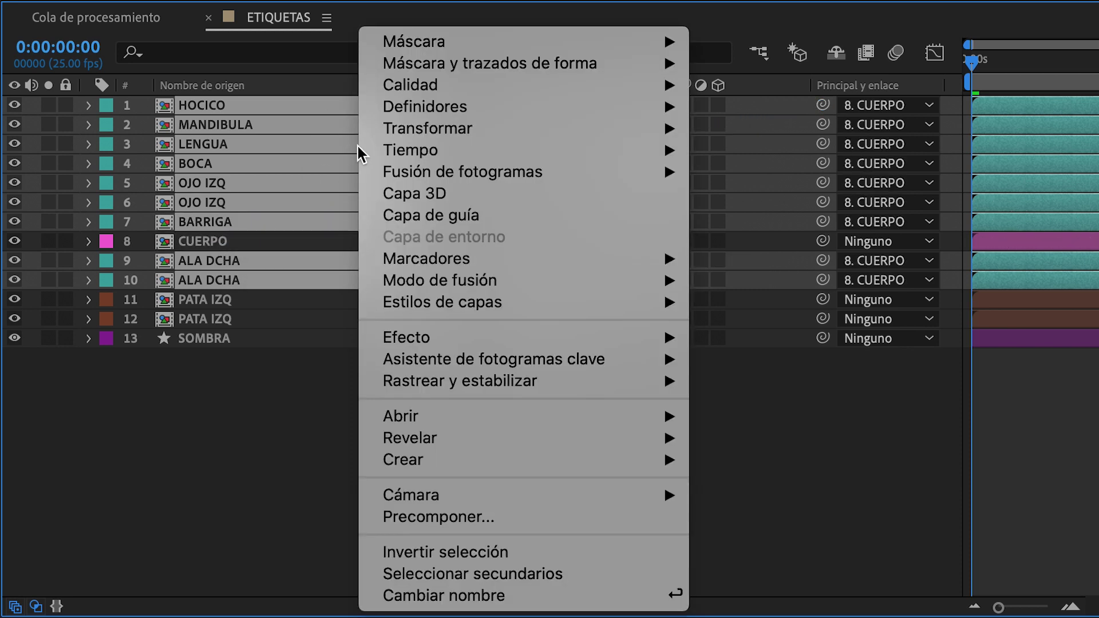
pyautogui.click(527, 554)
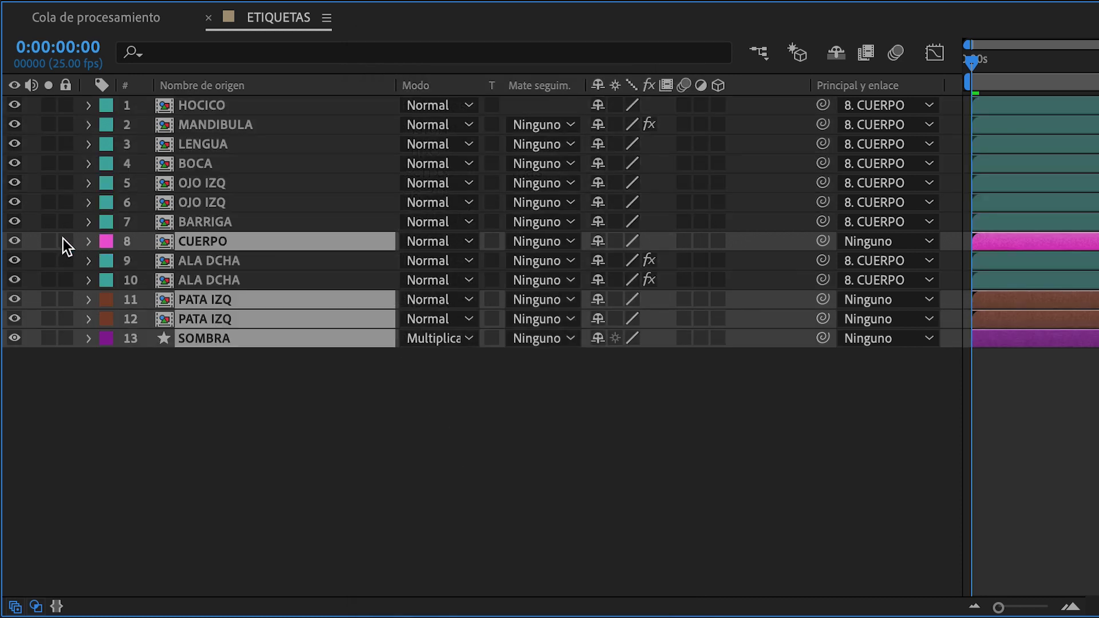
pyautogui.hotkey('ctrl', 'l')
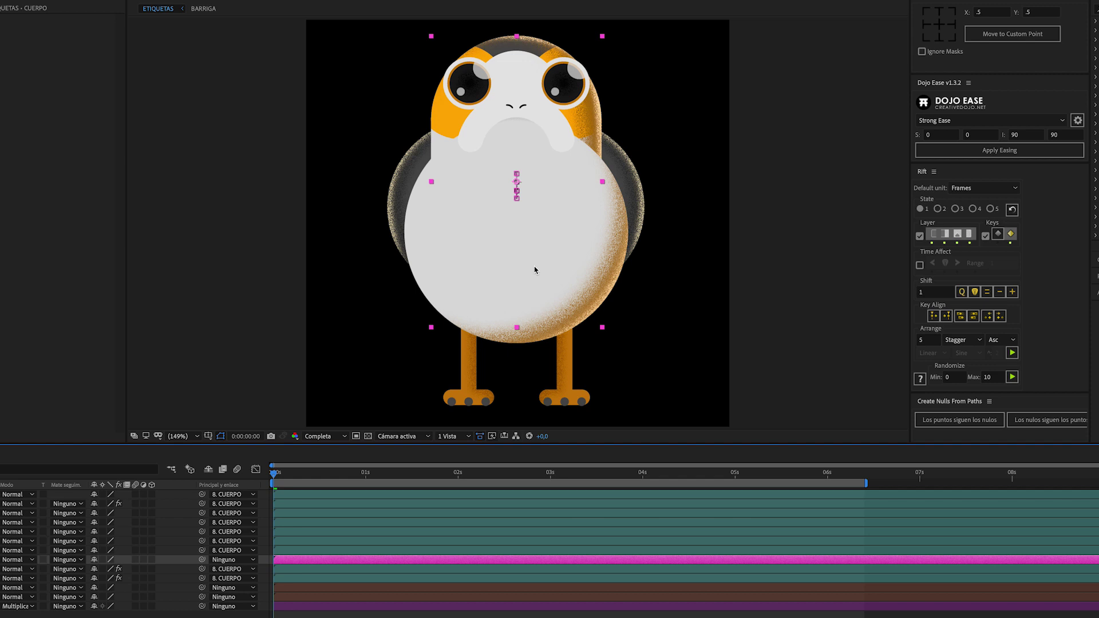
# Move the CUERPO layer slightly in the composition to test the layers parented to it.
pyautogui.moveTo(538, 263)
pyautogui.mouseDown()
pyautogui.moveTo(527, 258)
pyautogui.moveTo(538, 276)
pyautogui.moveTo(538, 250)
pyautogui.moveTo(537, 264)
pyautogui.mouseUp()
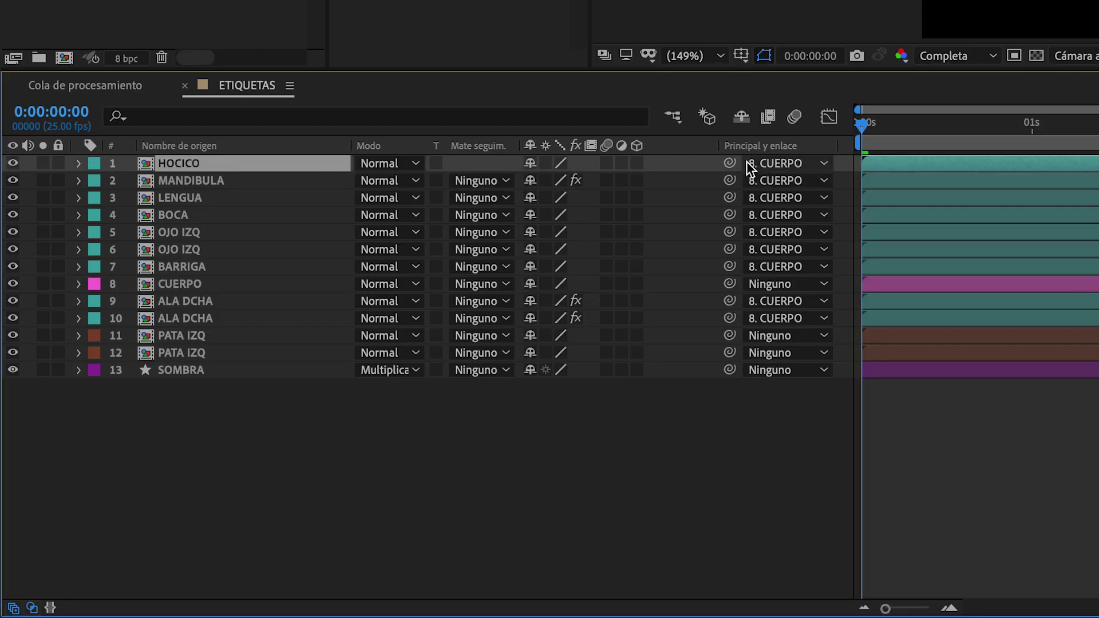
# Remove the CUERPO parent from the HOCICO and MANDIBULA layers one at a time.
pyautogui.click(772, 163)
pyautogui.click(777, 181)
pyautogui.click(781, 180)
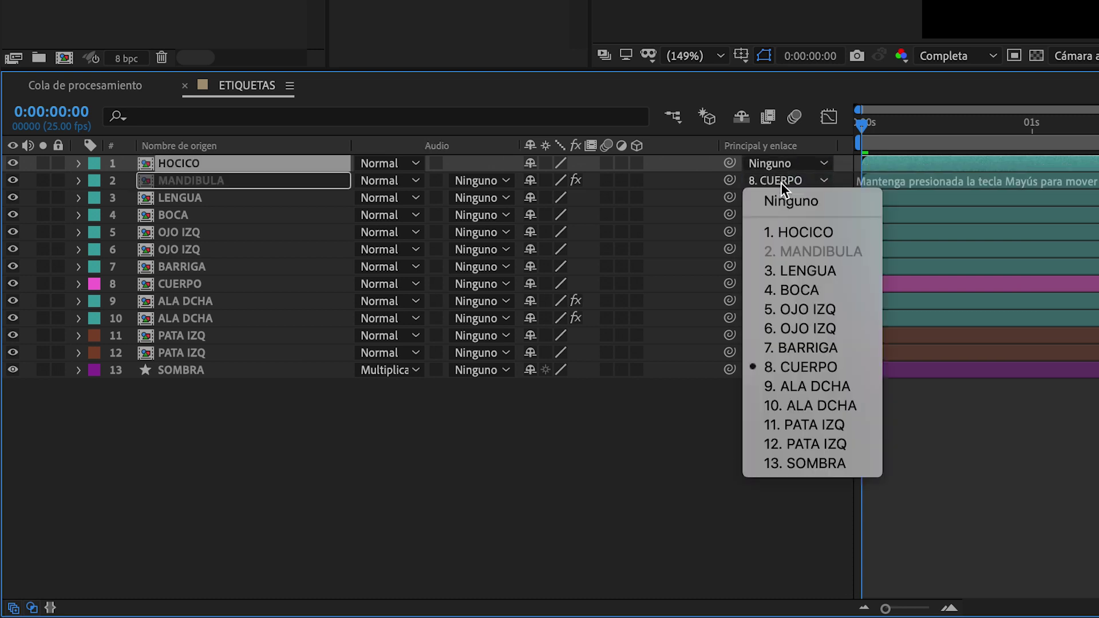
pyautogui.press('Return')
pyautogui.click(184, 336)
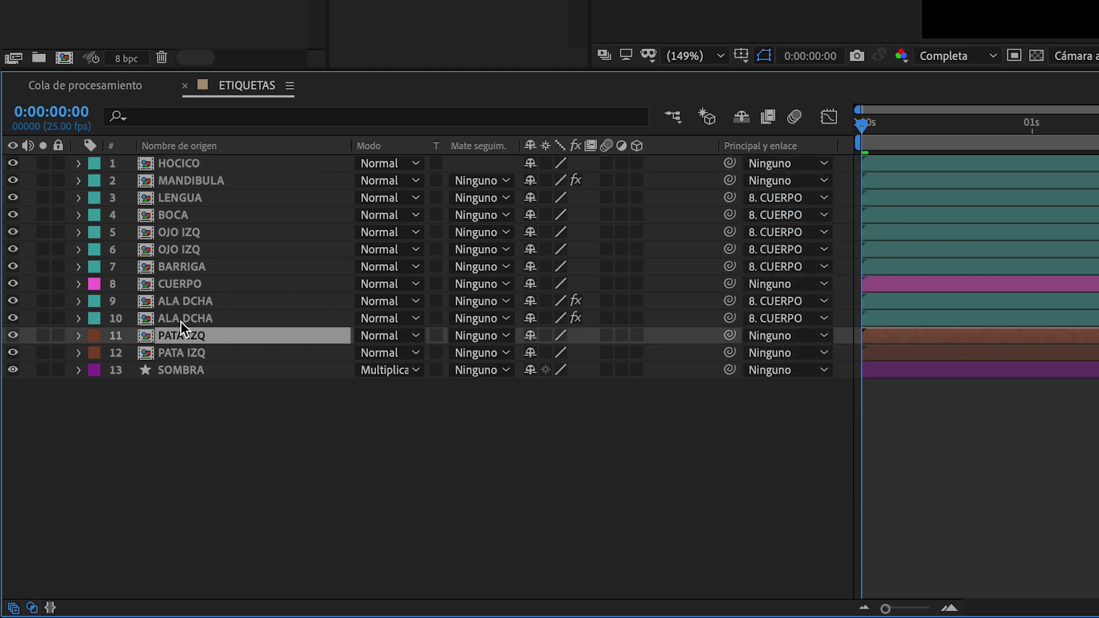
pyautogui.click(184, 321)
pyautogui.click(766, 319)
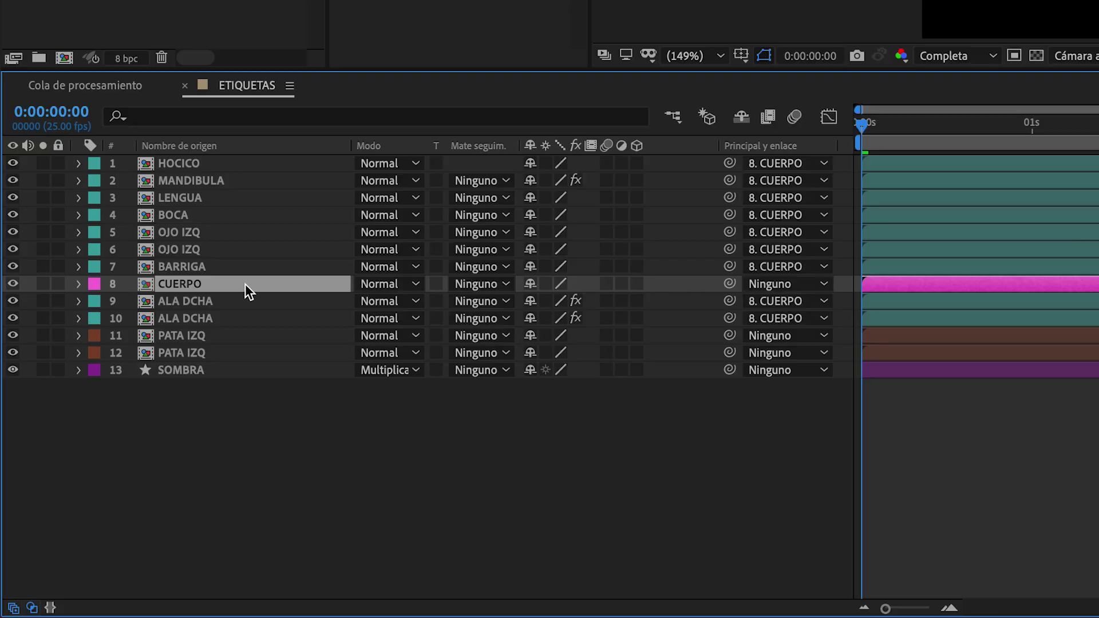
# Select all child layers of CUERPO through Seleccionar secundarios and set their parent to Ninguno together.
pyautogui.rightClick(262, 289)
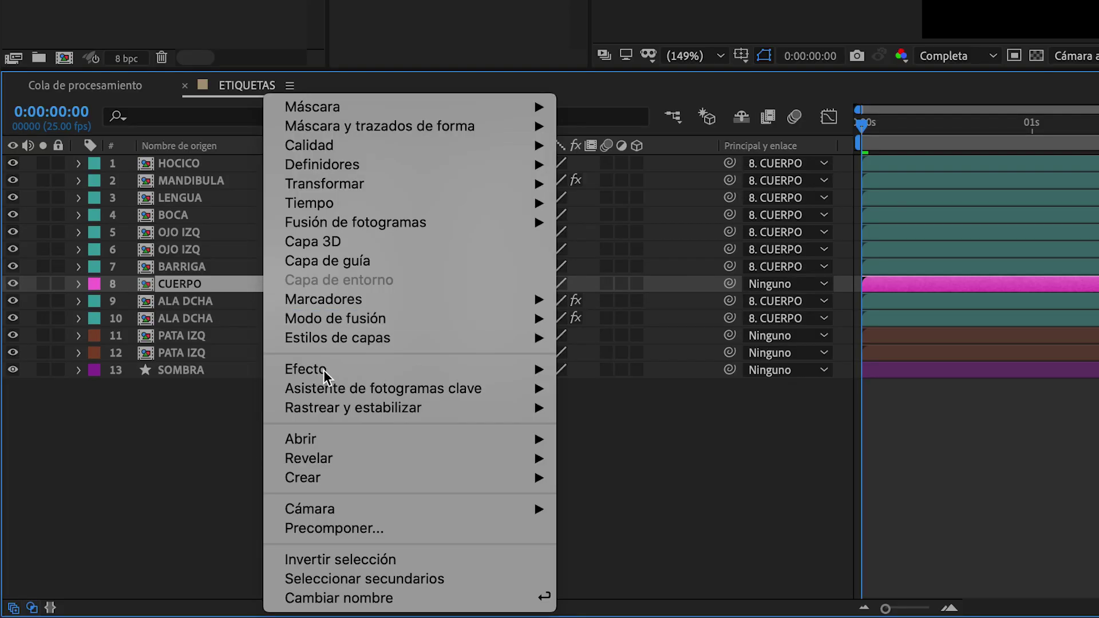
pyautogui.click(381, 579)
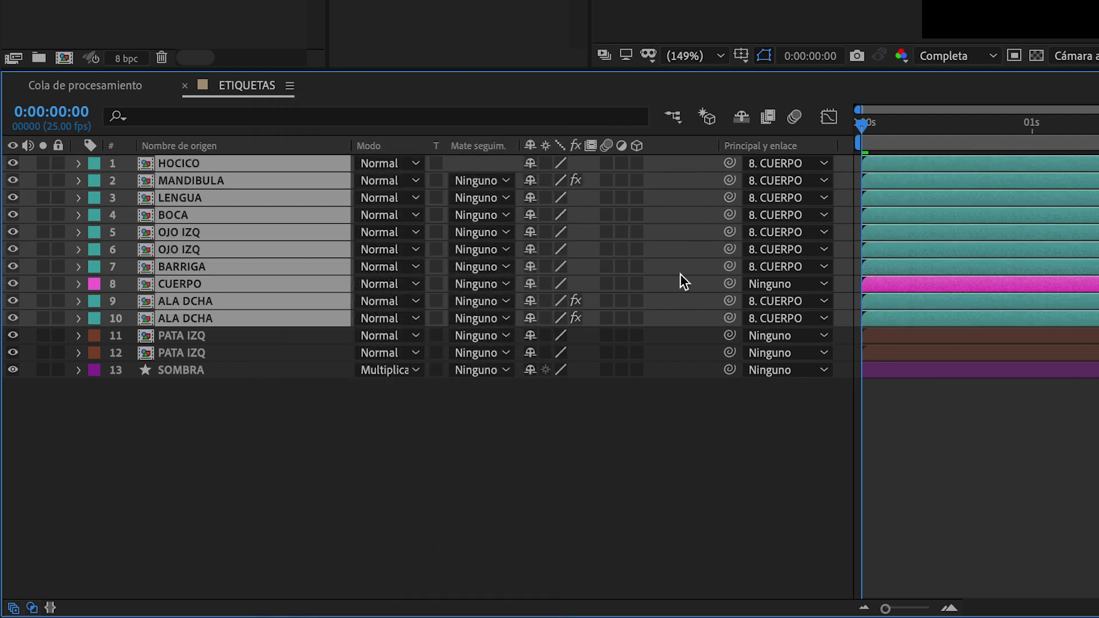
pyautogui.click(824, 163)
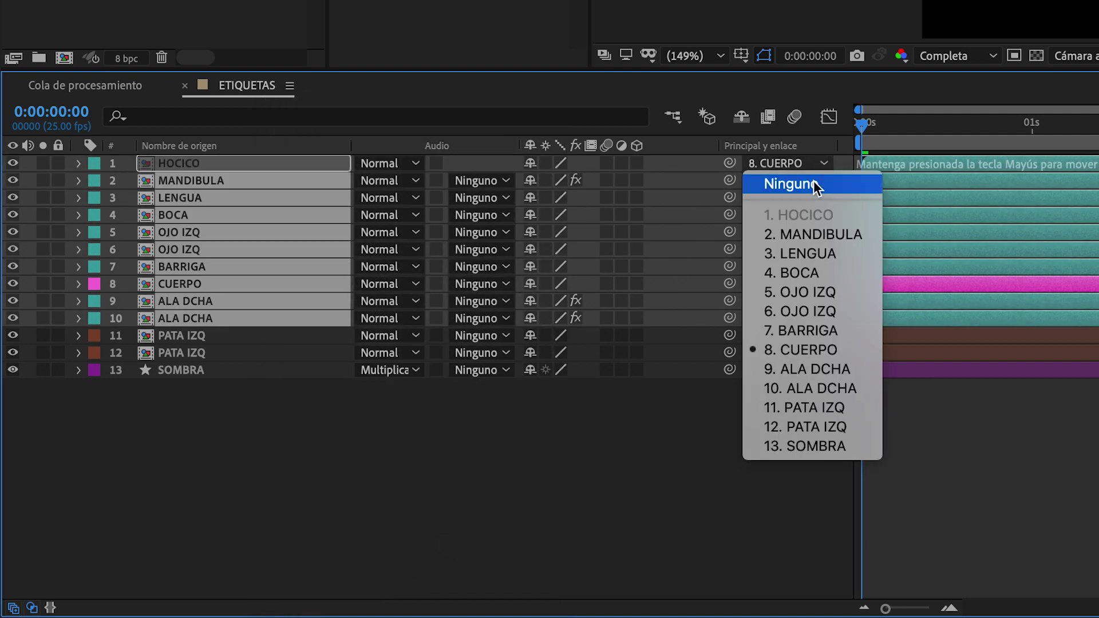
pyautogui.click(824, 182)
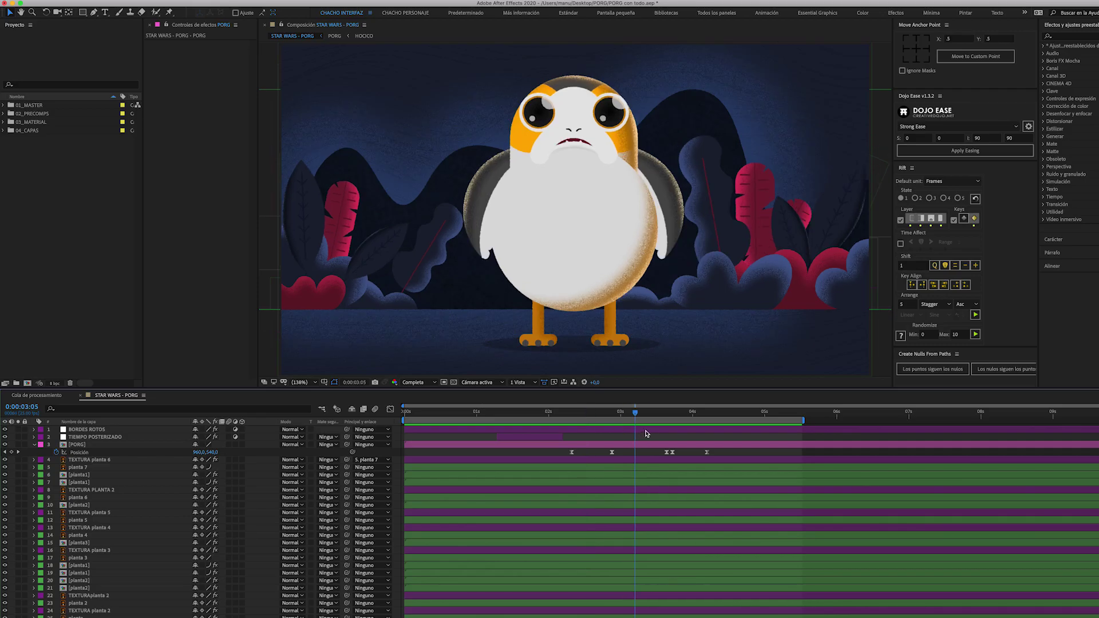
# Move the playhead to 0:00:03:18 in the STAR WARS - PORG composition and advance it frame by frame to just before 4 s.
pyautogui.moveTo(701, 440); pyautogui.dragTo(674, 441)
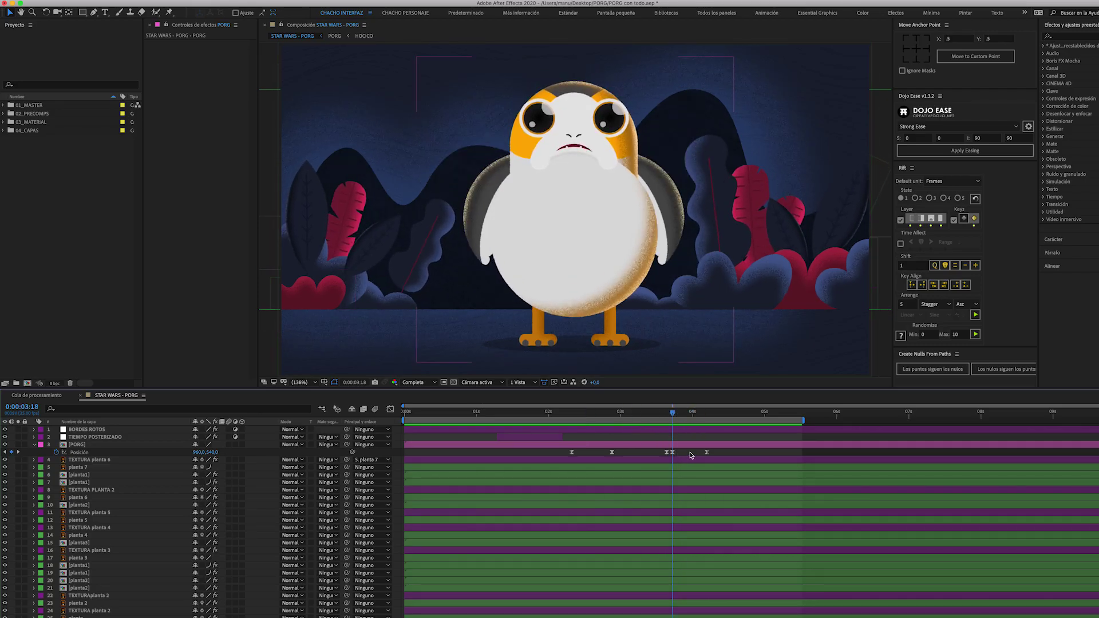
pyautogui.press('super+Right')
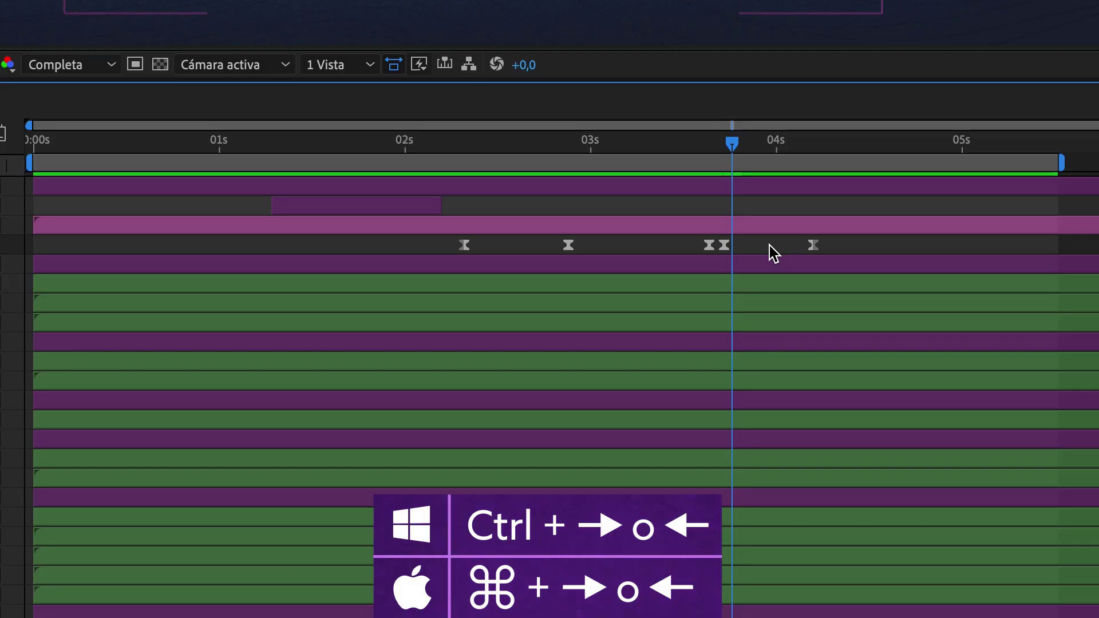
pyautogui.press('super+Right')
pyautogui.press('super+Right')
pyautogui.press('super+Right')
pyautogui.press('super+Right')
pyautogui.press('super+Right')
pyautogui.press('super+Right')
pyautogui.press('super+Right')
pyautogui.press('super+Right')
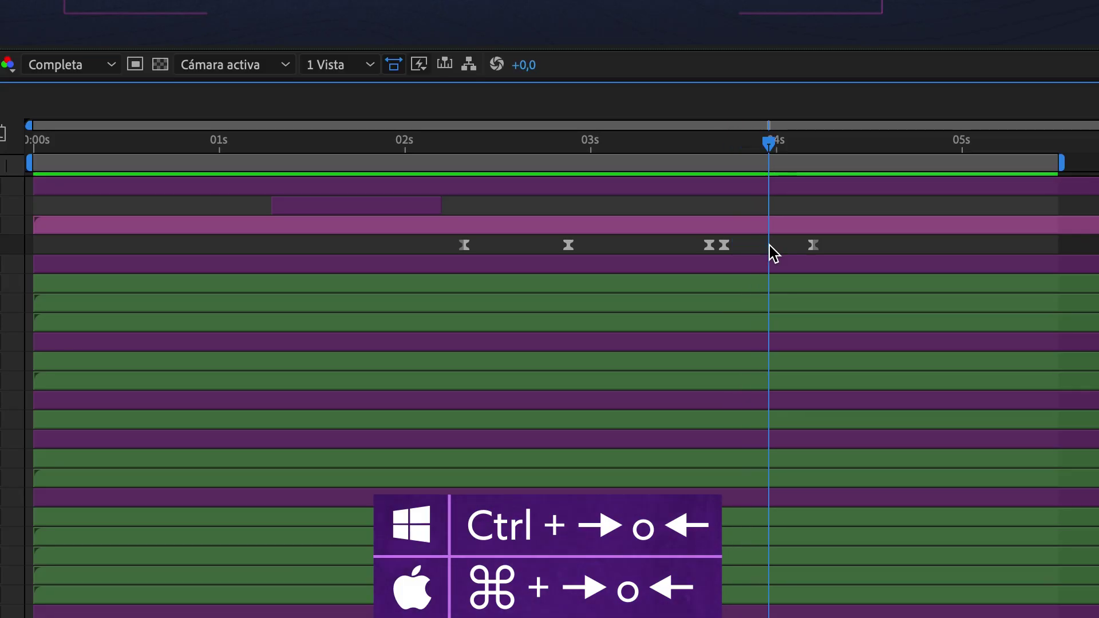
# Step the playhead back frame by frame to the PORG layer's fourth Position keyframe.
pyautogui.press('super+Left')
pyautogui.press('super+Left')
pyautogui.press('super+Left')
pyautogui.press('super+Left')
pyautogui.press('super+Left')
pyautogui.press('super+Left')
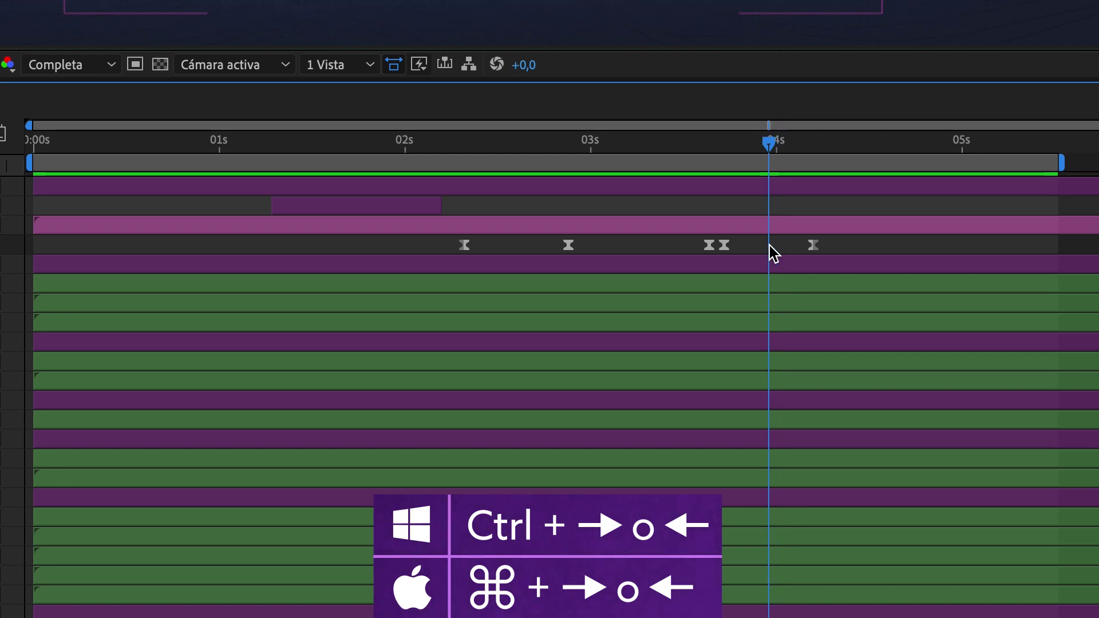
pyautogui.press('super+Left')
pyautogui.press('super+Left')
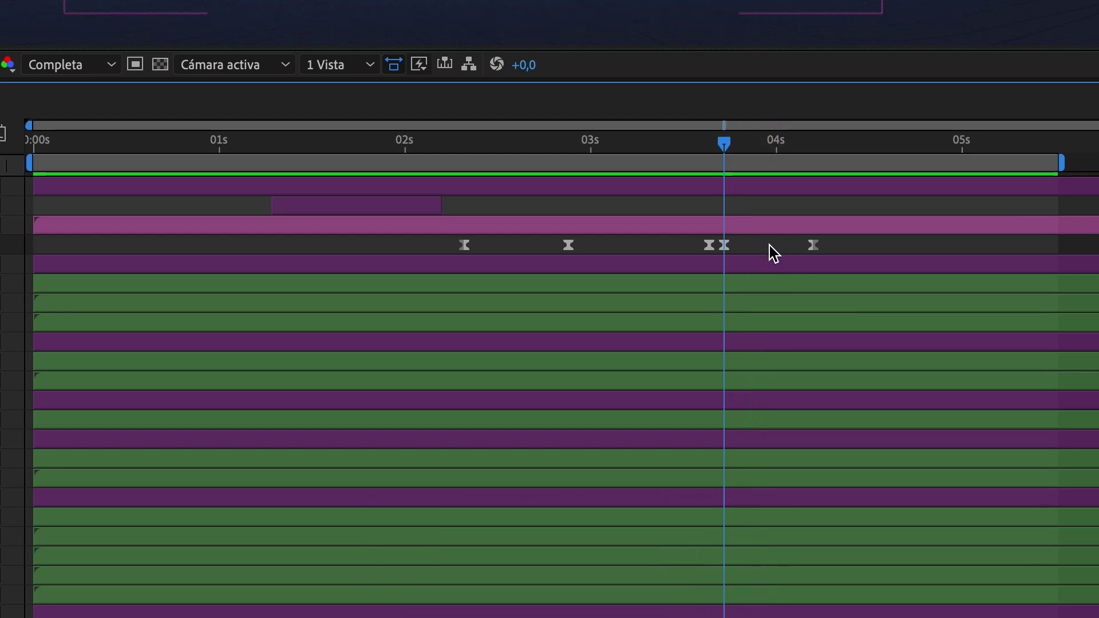
# Jump the playhead forward in three ten-frame steps, then back by ten-frame steps.
pyautogui.press('shift+super+Right')
pyautogui.press('shift+super+Right')
pyautogui.press('shift+super+Right')
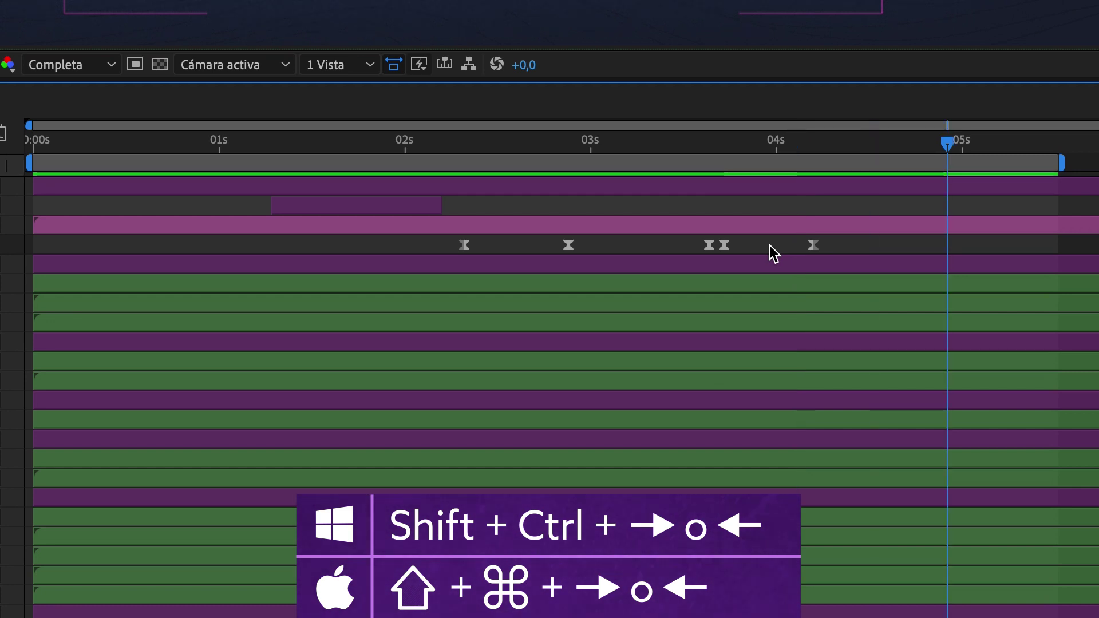
pyautogui.press('shift+super+Left')
pyautogui.press('shift+super+Left')
pyautogui.press('shift+super+Left')
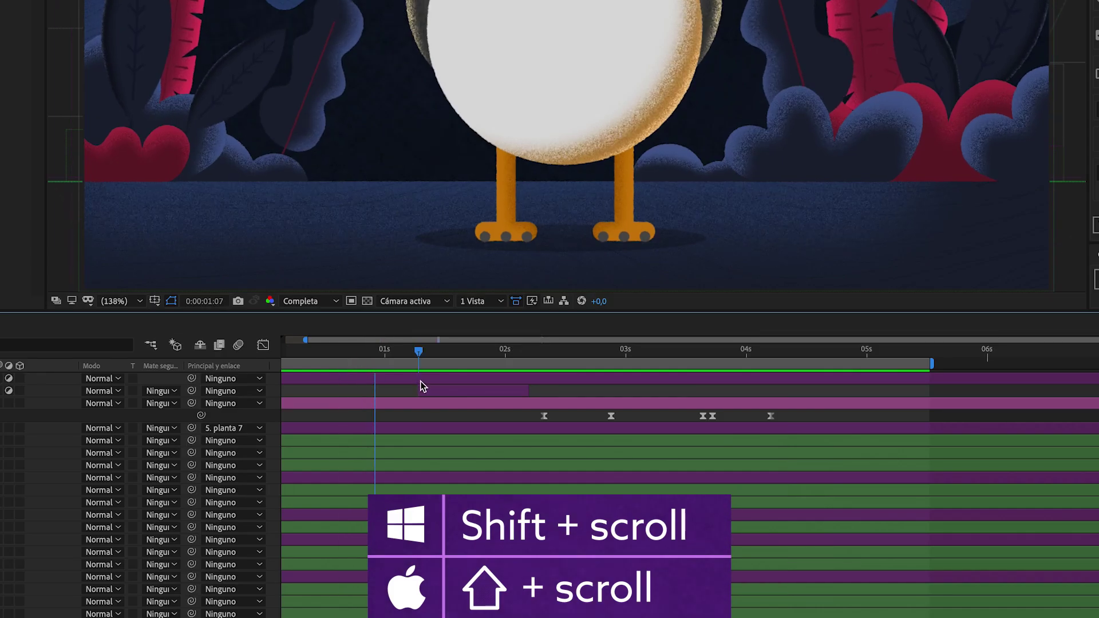
# Jump the playhead from keyframe to keyframe along the PORG layer's Position, first forward and then backward.
pyautogui.moveTo(424, 382); pyautogui.dragTo(469, 371)
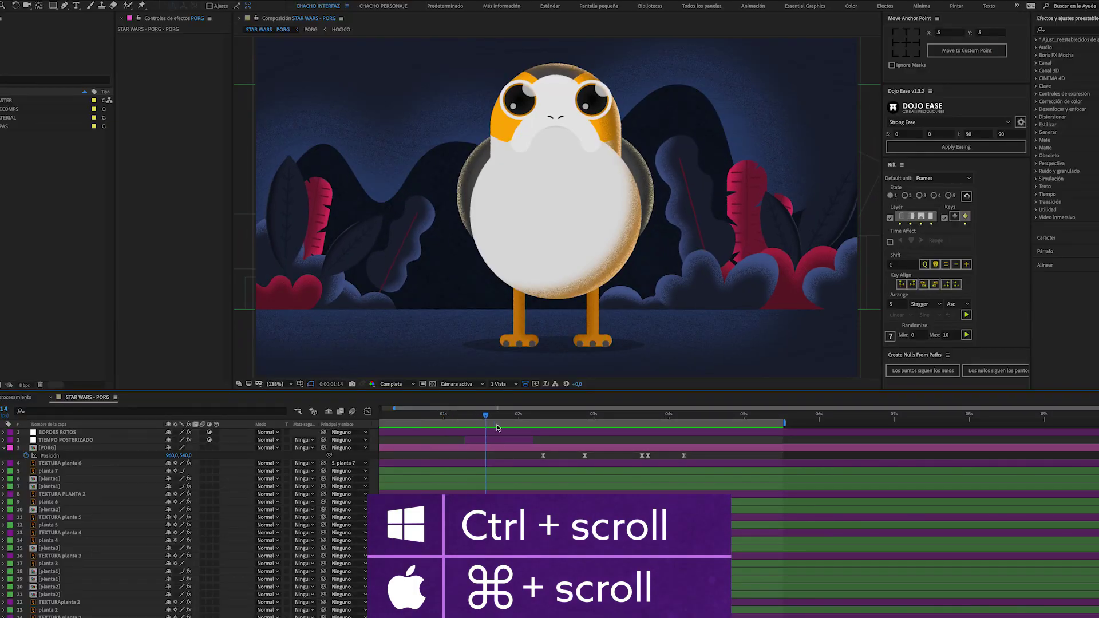
pyautogui.moveTo(497, 428); pyautogui.dragTo(706, 437)
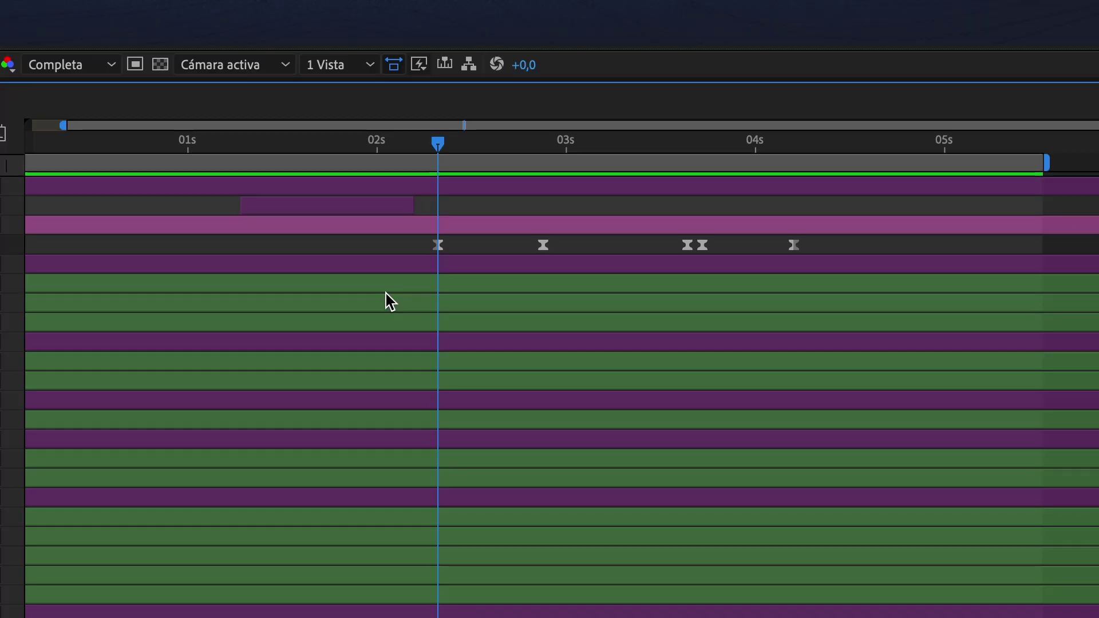
pyautogui.press('k')
pyautogui.press('k')
pyautogui.press('k')
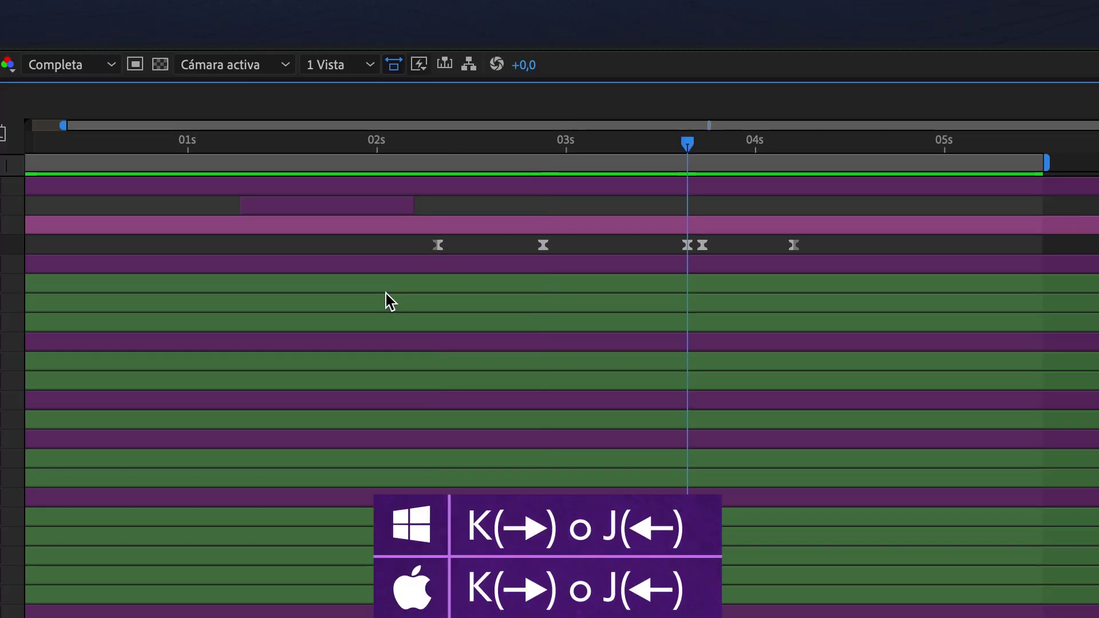
pyautogui.press('k')
pyautogui.press('j')
pyautogui.press('j')
pyautogui.press('j')
pyautogui.press('j')
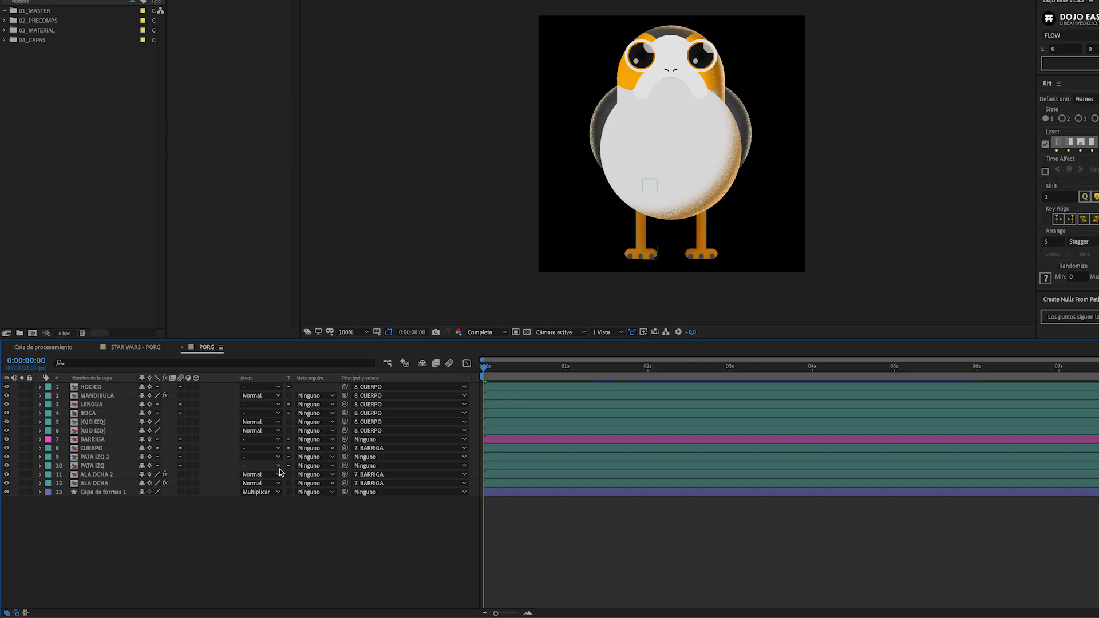
# Add Position, Scale, Rotation and Opacity keyframes to the LENGUA layer at 0:00:00:00 in the PORG composition.
pyautogui.click(542, 450)
pyautogui.click(103, 404)
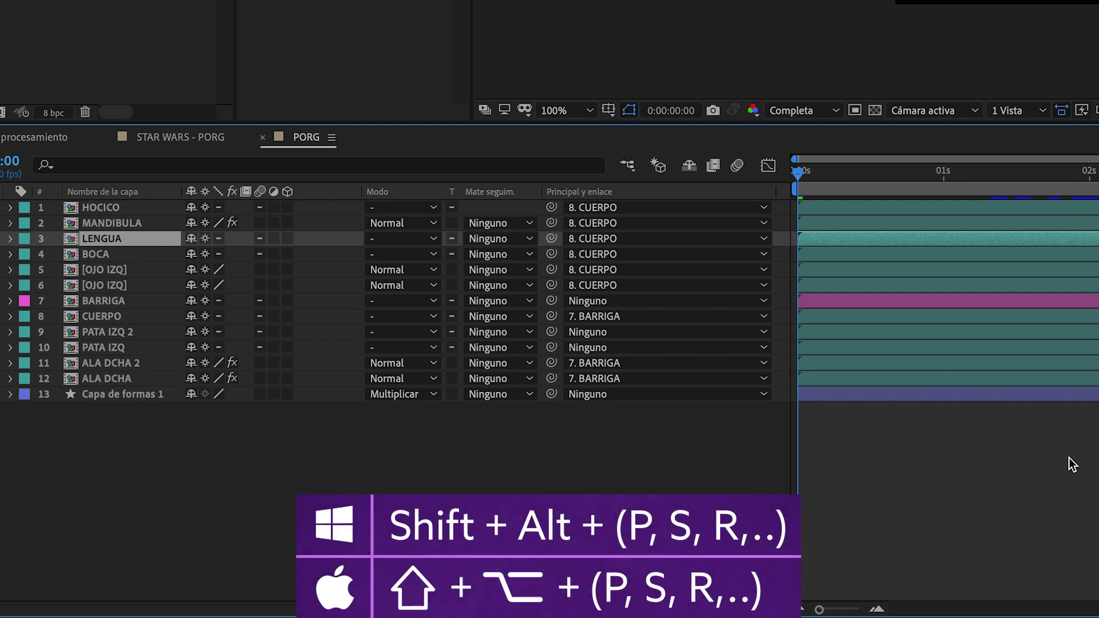
pyautogui.hotkey('alt', 'shift', 'p')
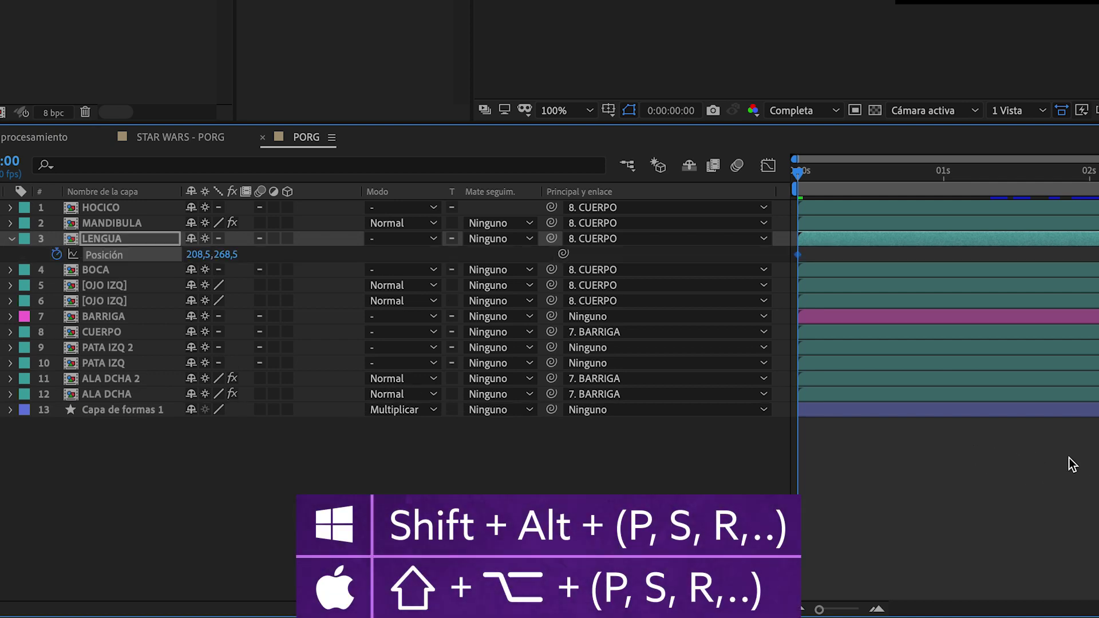
pyautogui.hotkey('alt', 'shift', 's')
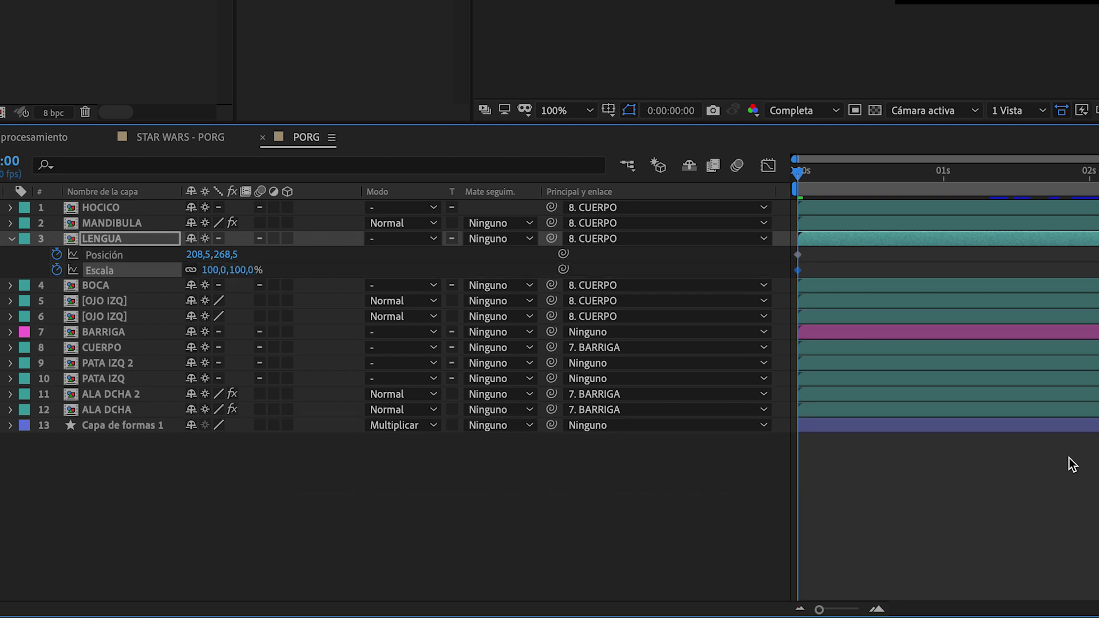
pyautogui.hotkey('alt', 'shift', 'r')
pyautogui.hotkey('alt', 'shift', 't')
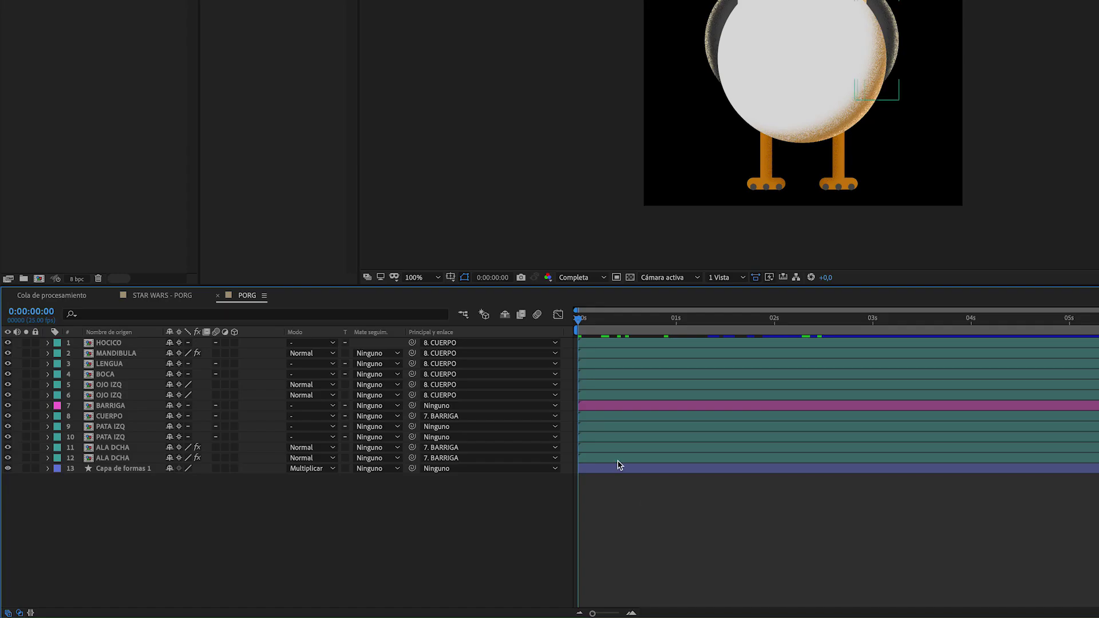
# Reveal the keyframed properties of the ALA DCHA layer in row 12, then all its modified properties, and collapse it.
pyautogui.click(622, 458)
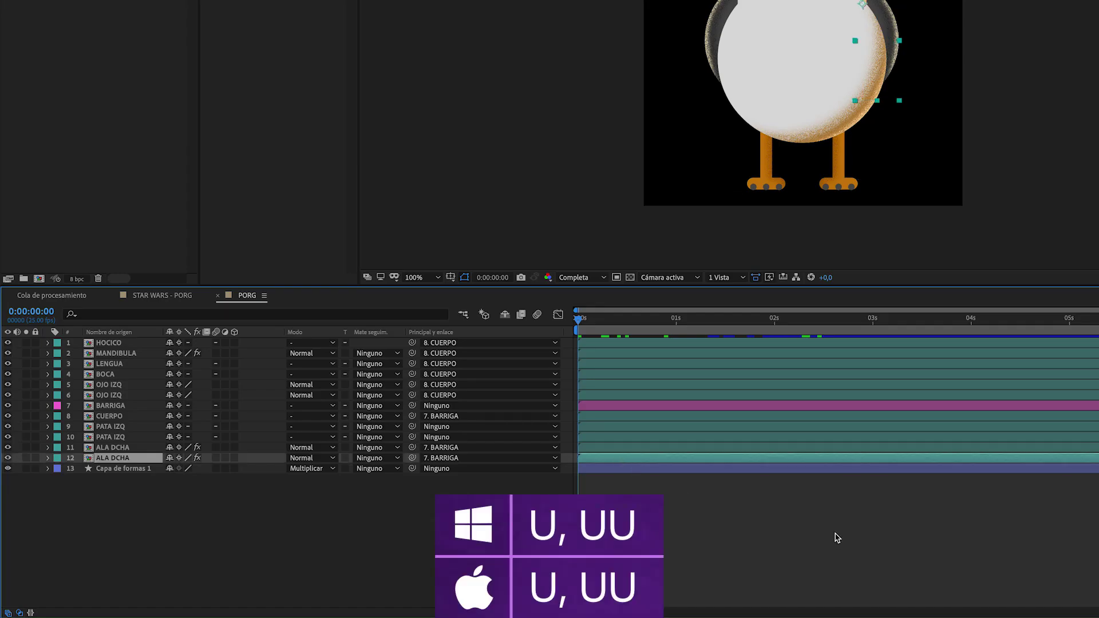
pyautogui.press('u')
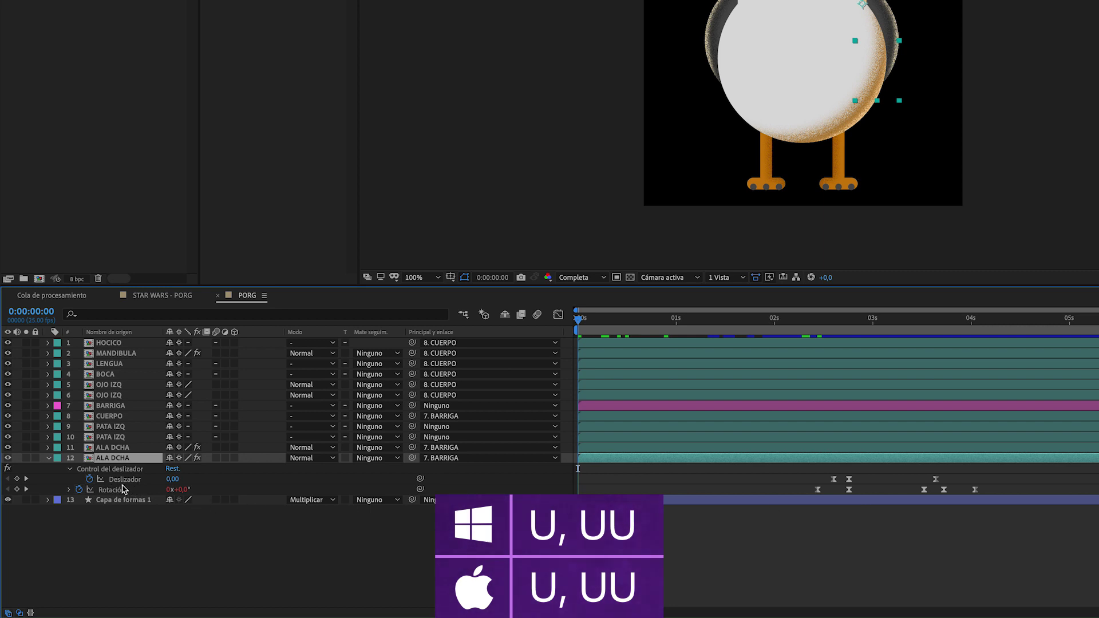
pyautogui.press('u')
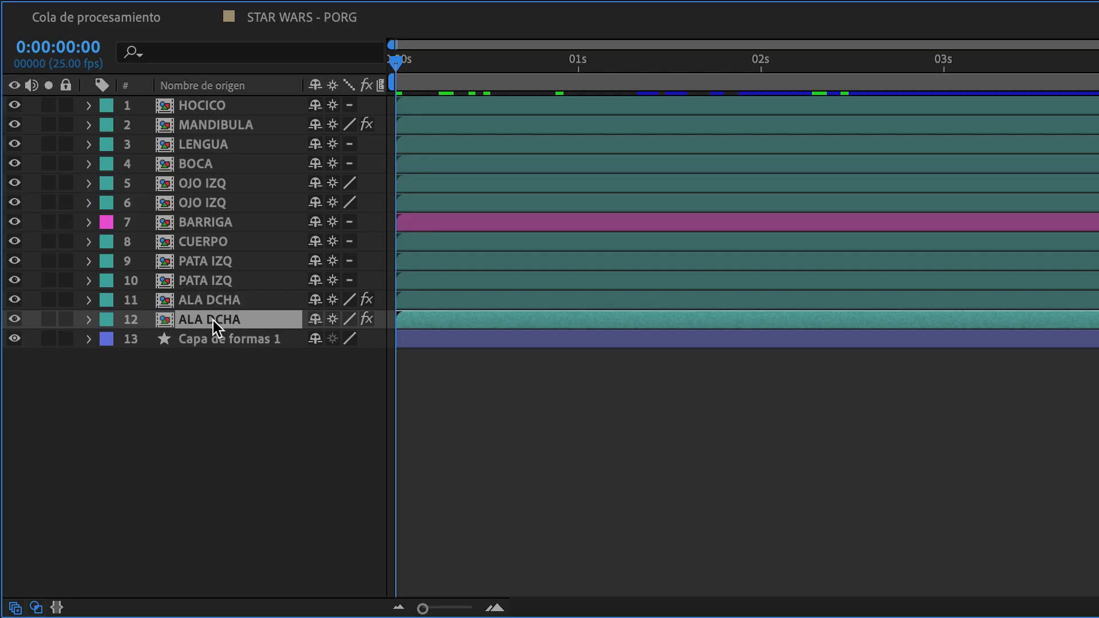
pyautogui.press('u')
pyautogui.press('u')
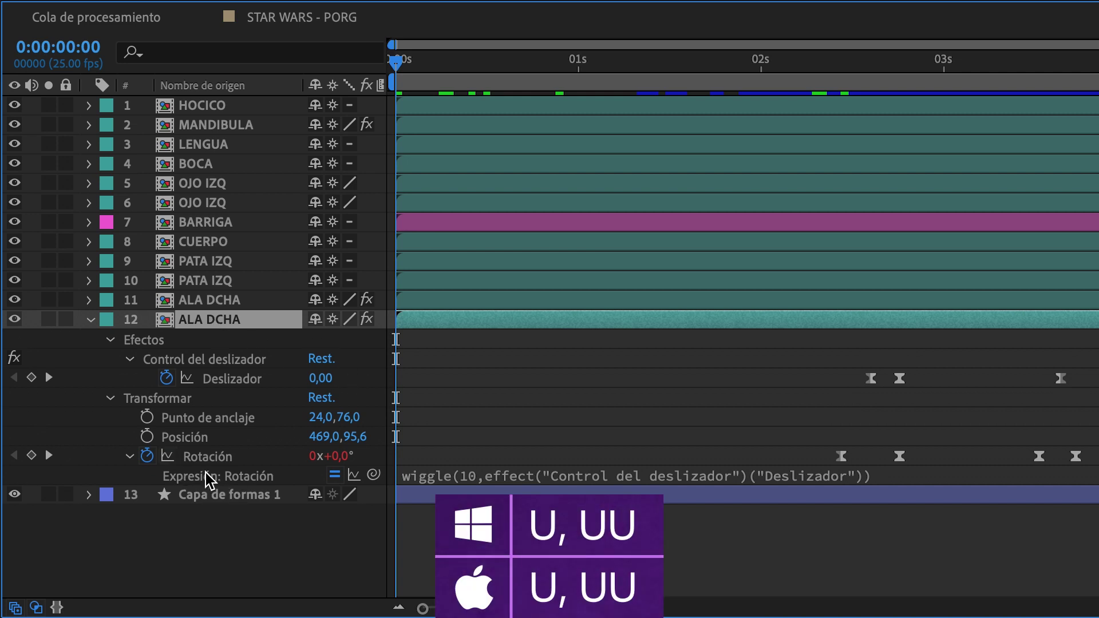
pyautogui.press('u')
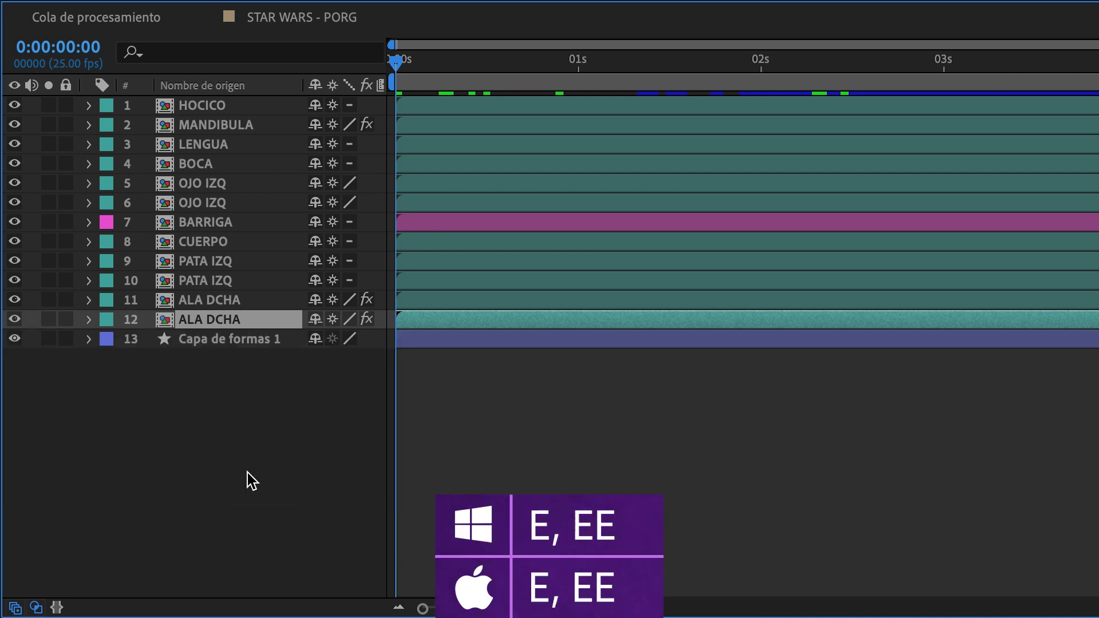
# Reveal the effects of the ALA DCHA layer in row 12, then its expressions.
pyautogui.press('e')
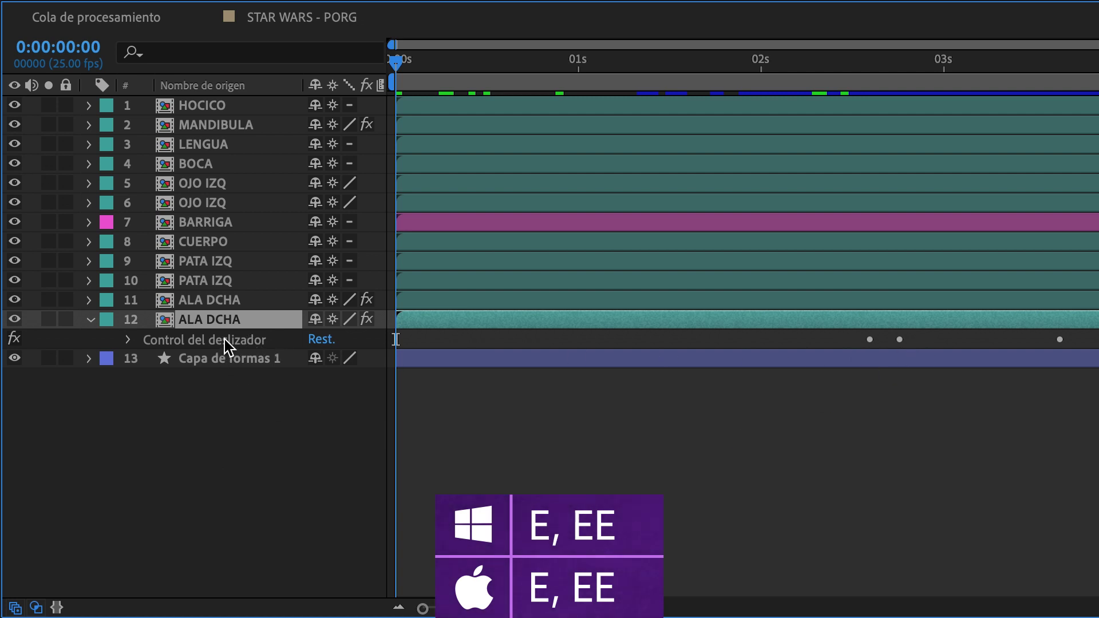
pyautogui.press('e')
pyautogui.press('e')
pyautogui.press('e')
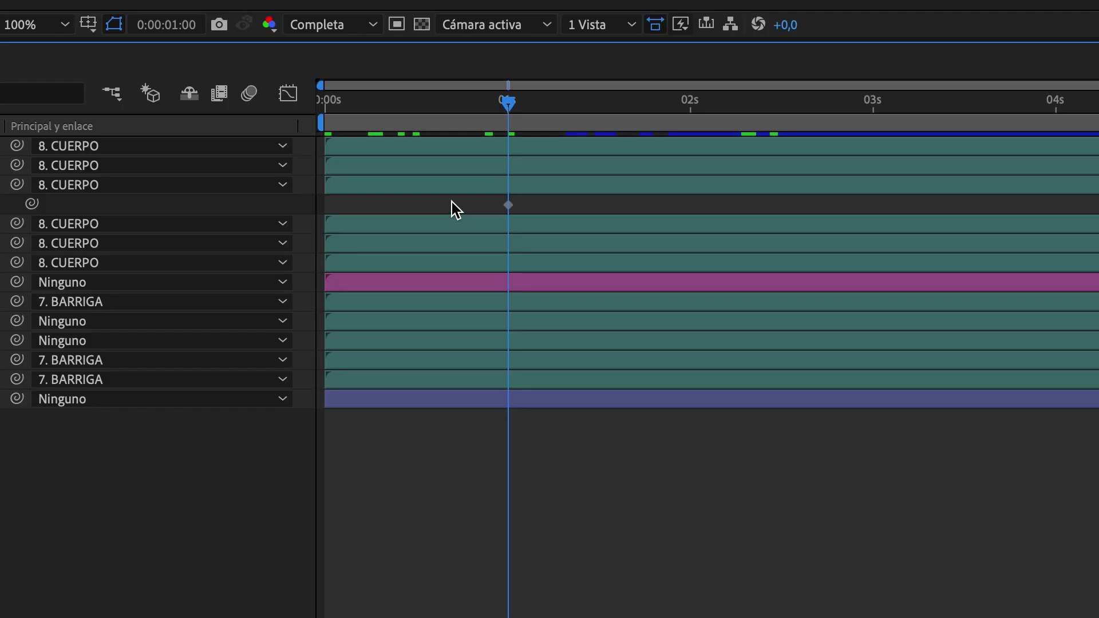
# Select the LENGUA layer's keyframe at 0:00:01:00 and shift it in time by single frames and by ten-frame jumps in both directions.
pyautogui.moveTo(450, 202); pyautogui.dragTo(540, 211)
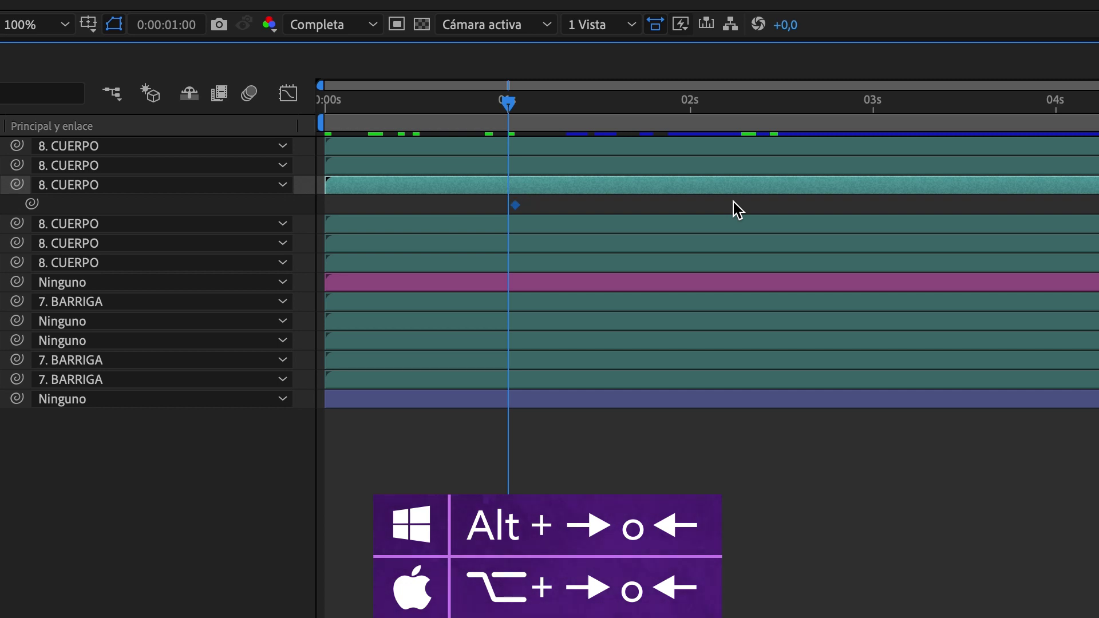
pyautogui.hotkey('alt', 'Left')
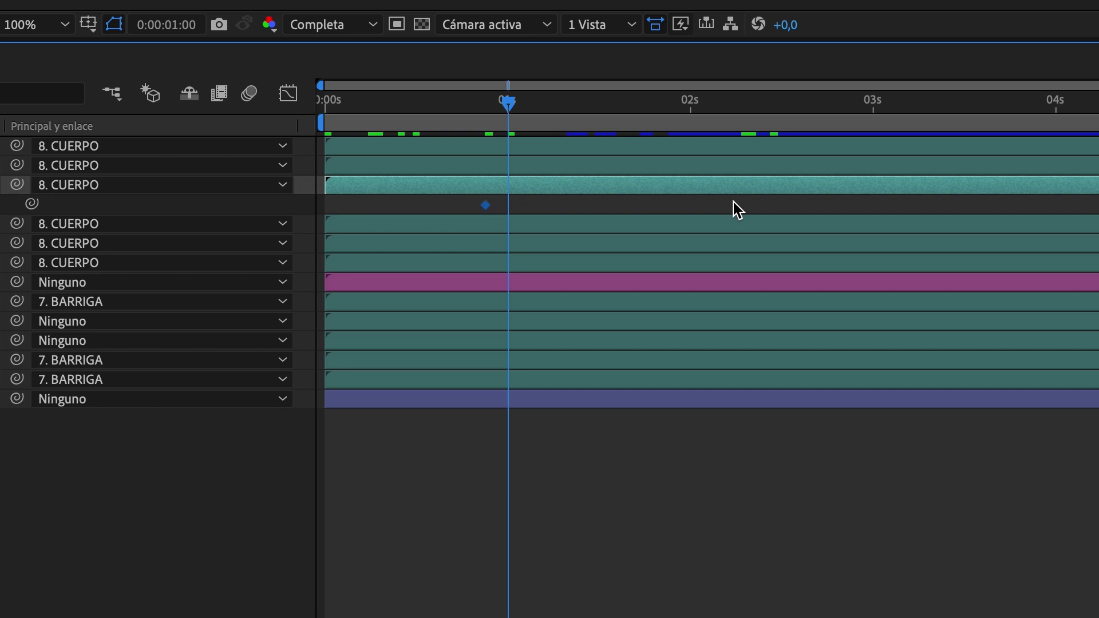
pyautogui.hotkey('shift', 'alt', 'Right')
pyautogui.hotkey('shift', 'alt', 'Right')
pyautogui.hotkey('shift', 'alt', 'Right')
pyautogui.hotkey('shift', 'alt', 'Right')
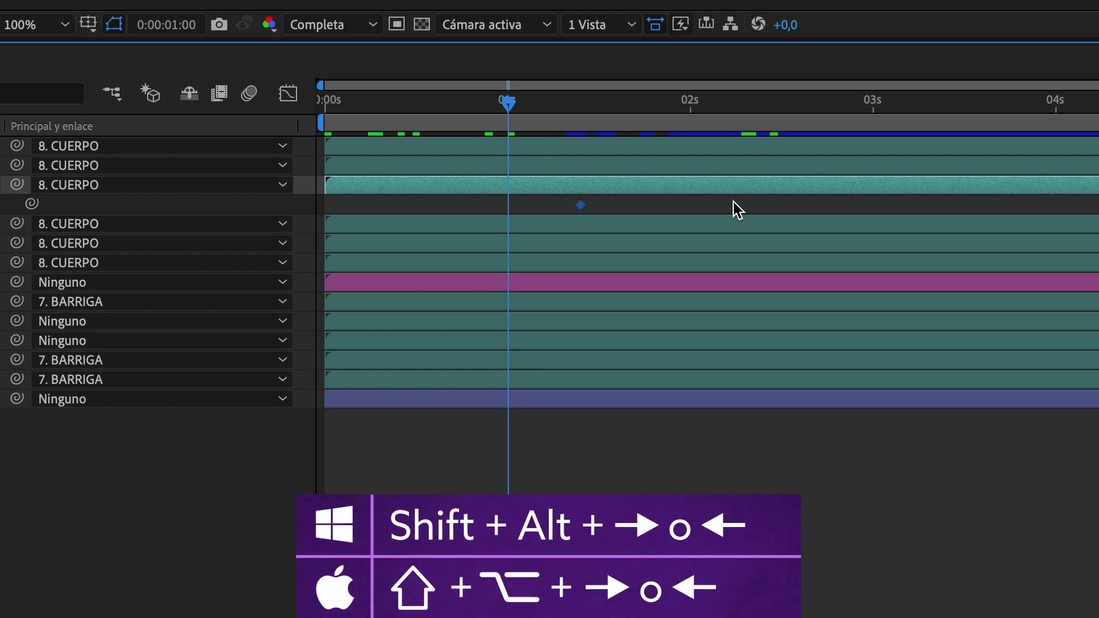
pyautogui.hotkey('shift', 'alt', 'Left')
pyautogui.hotkey('shift', 'alt', 'Left')
pyautogui.hotkey('shift', 'alt', 'Left')
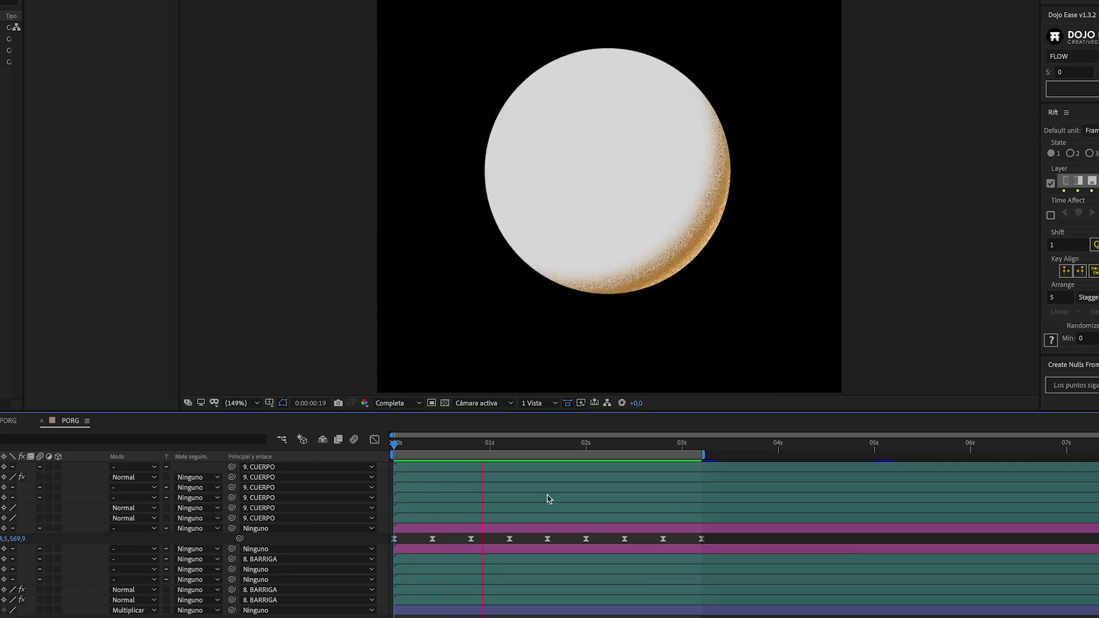
# Select every second Position keyframe of the soloed BARRIGA layer, starting at 0:00:00:10, and change their Y values together.
pyautogui.click(514, 468)
pyautogui.moveTo(513, 468)
pyautogui.mouseDown()
pyautogui.moveTo(586, 486)
pyautogui.moveTo(441, 486)
pyautogui.moveTo(429, 559)
pyautogui.mouseUp()
pyautogui.keyDown('shift'); pyautogui.click(432, 538); pyautogui.keyUp('shift')
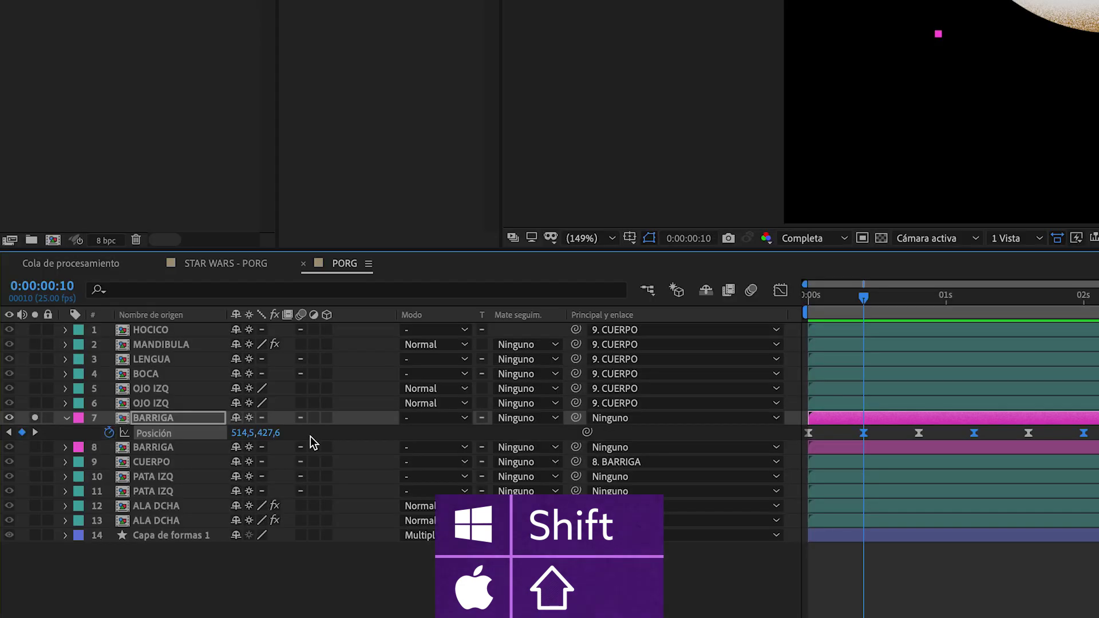
pyautogui.moveTo(268, 433); pyautogui.dragTo(247, 433)
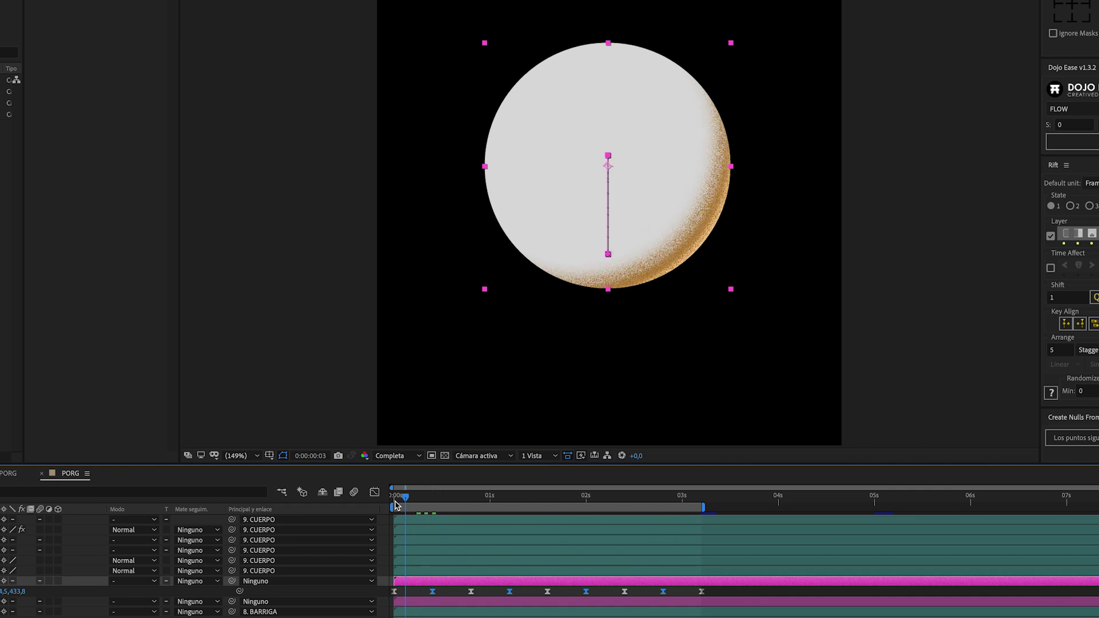
# Preview the BARRIGA layer's edited bounce and the full PORG character animation.
pyautogui.press('space')
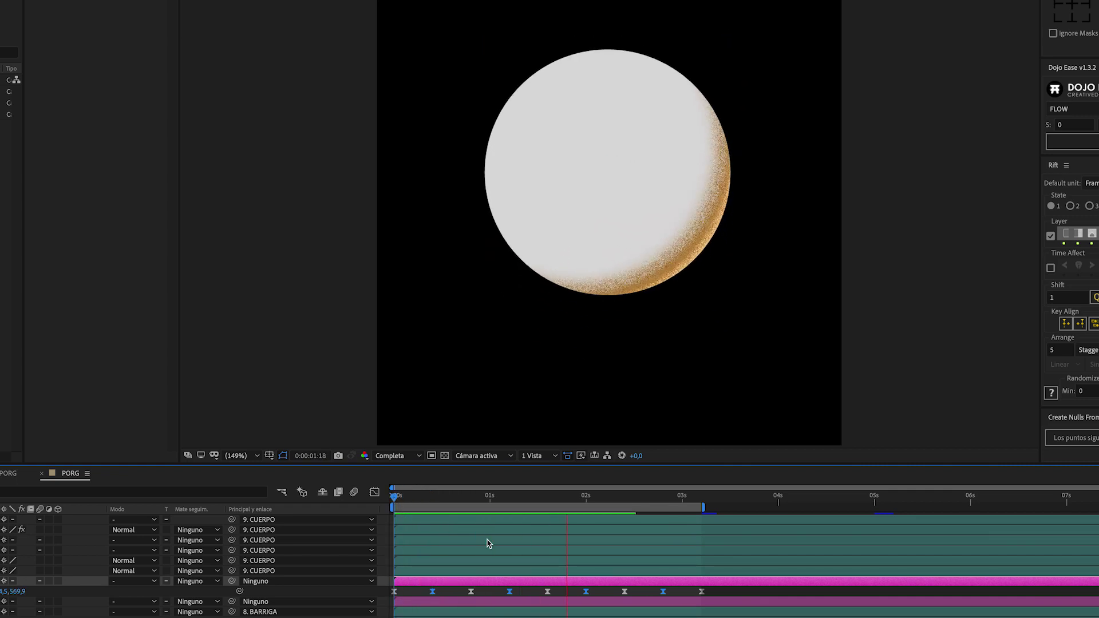
pyautogui.press('space')
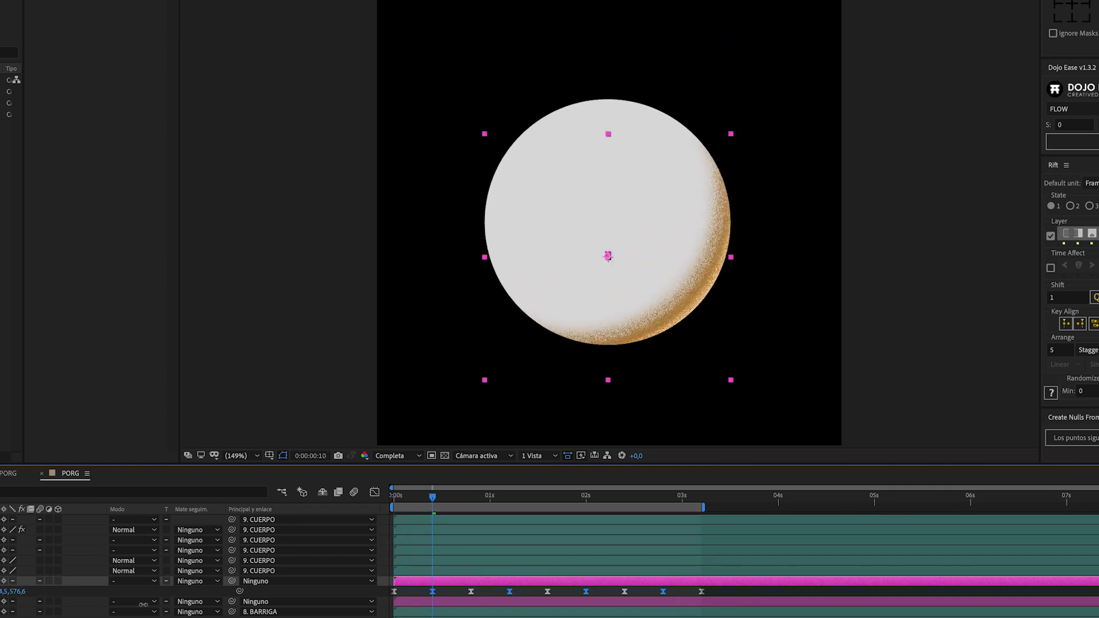
pyautogui.press('space')
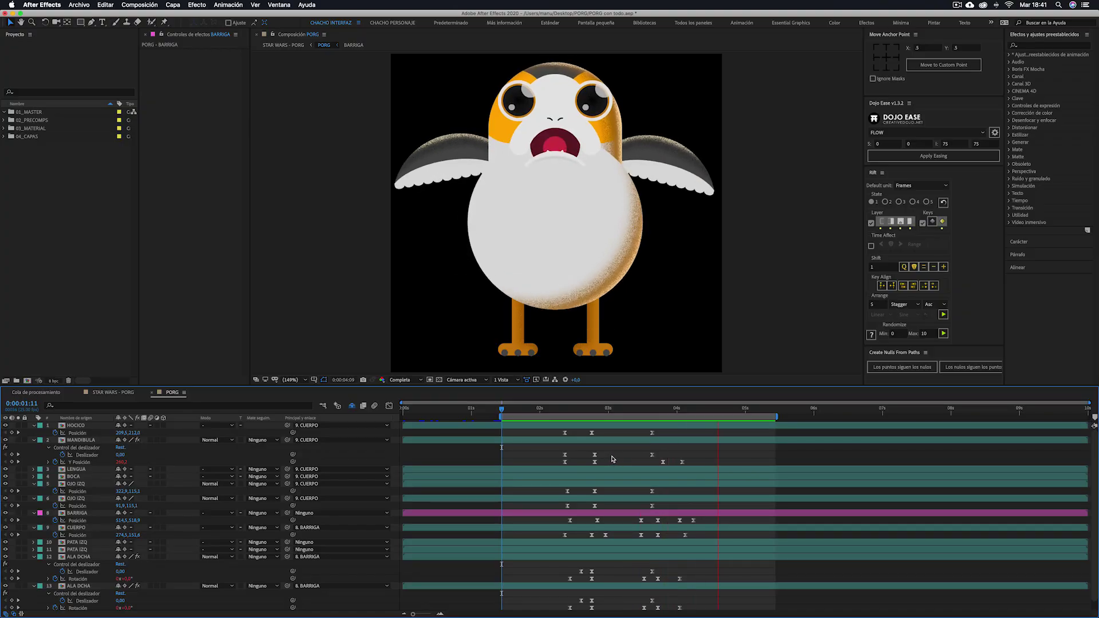
# Select all visible PORG keyframes and stretch them proportionally so they run from the current time indicator to about 5.3 seconds.
pyautogui.moveTo(551, 433); pyautogui.dragTo(709, 608)
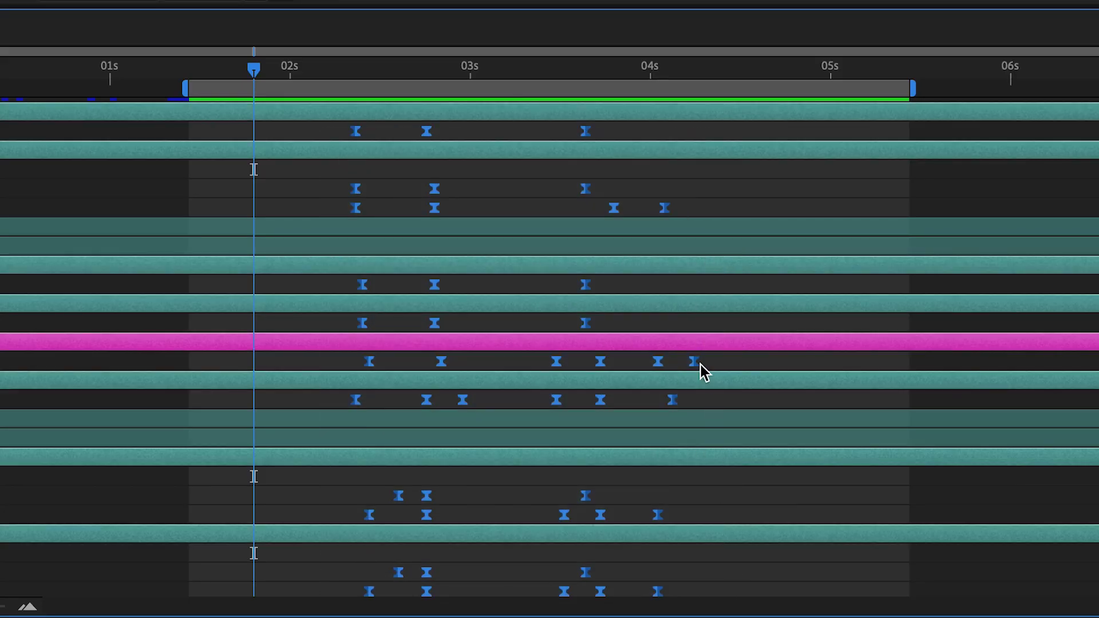
pyautogui.moveTo(693, 361); pyautogui.dragTo(881, 362)
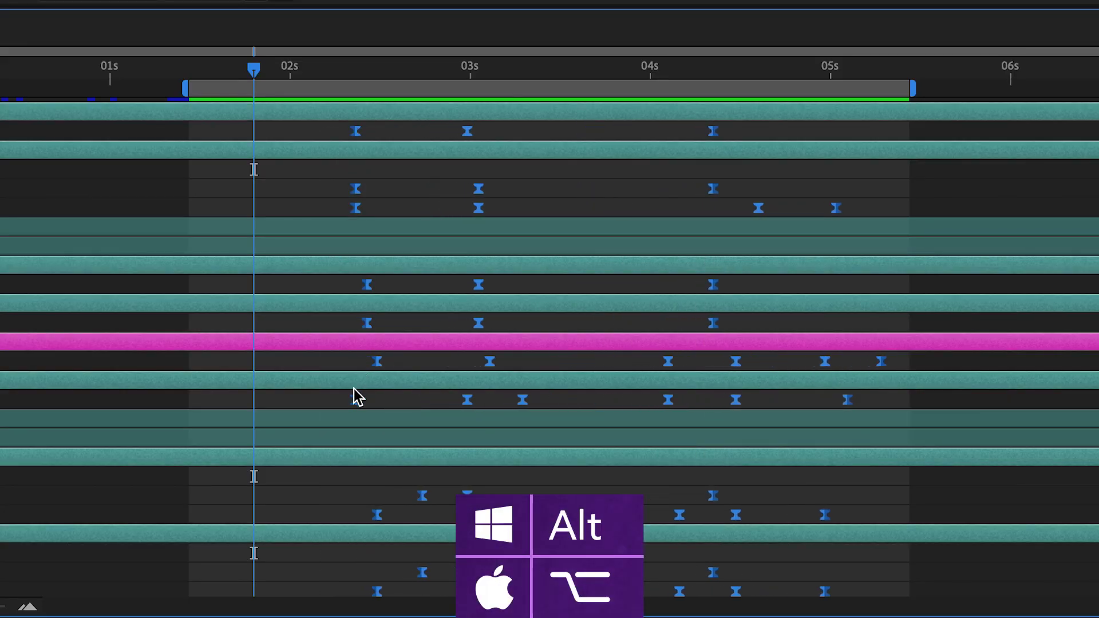
pyautogui.moveTo(353, 399); pyautogui.dragTo(258, 403)
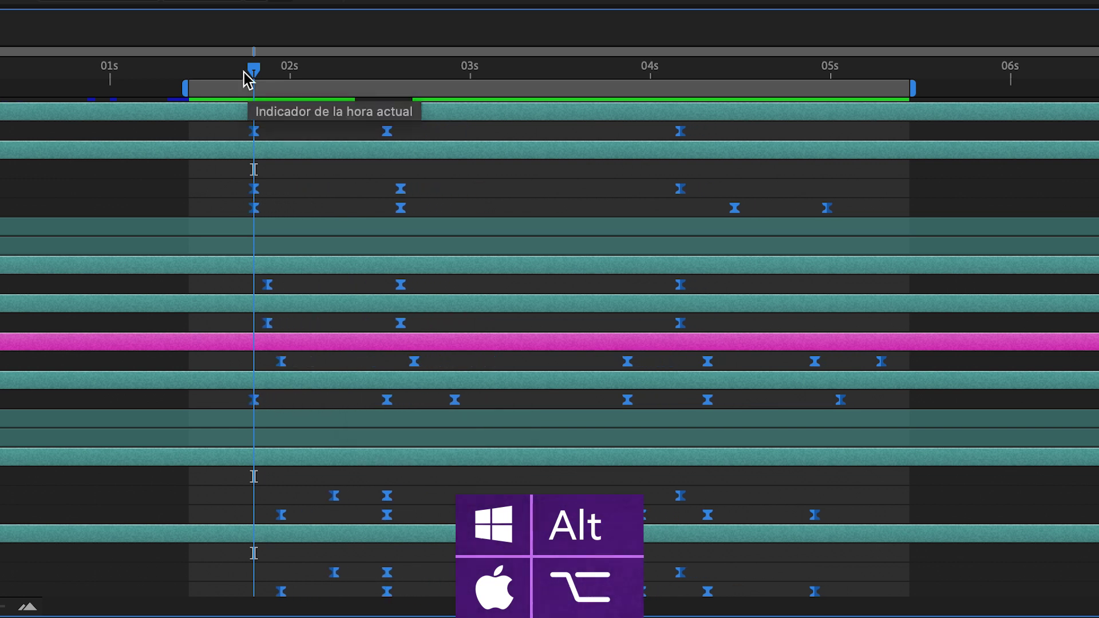
# Preview the retimed animation and compress the selected keyframes proportionally so CUERPO's last Position keyframe falls at about 4 seconds.
pyautogui.press('space')
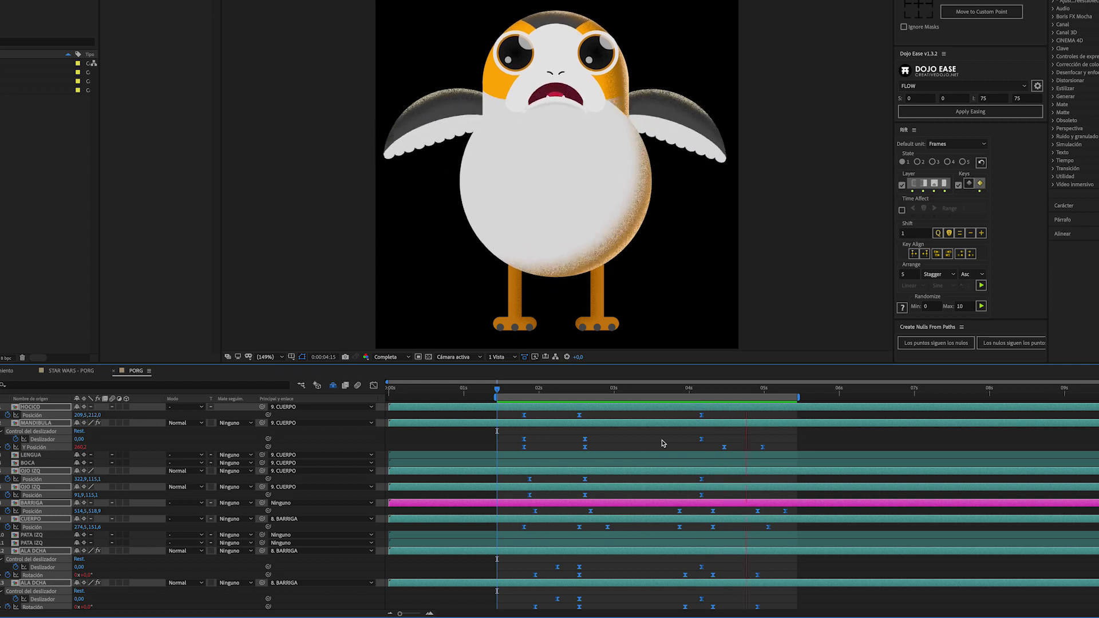
pyautogui.press('space')
pyautogui.moveTo(767, 526); pyautogui.dragTo(690, 527)
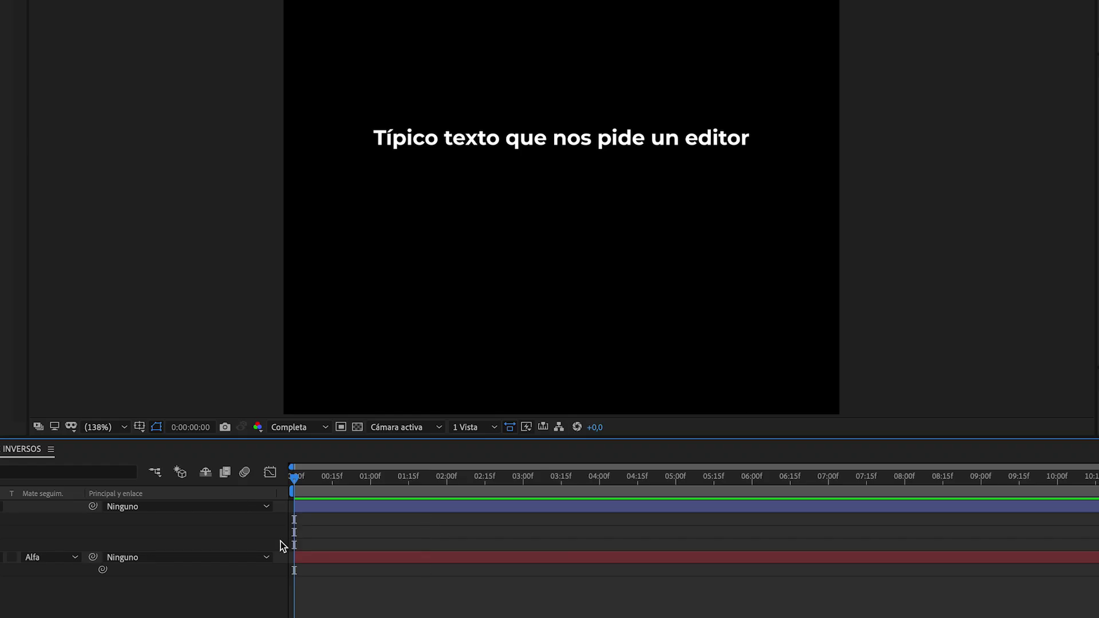
# Offset the text layer's first Position keyframe so the text moves into place by 0:00:01:00, and apply FLOW easing to both keyframes.
pyautogui.click(338, 558)
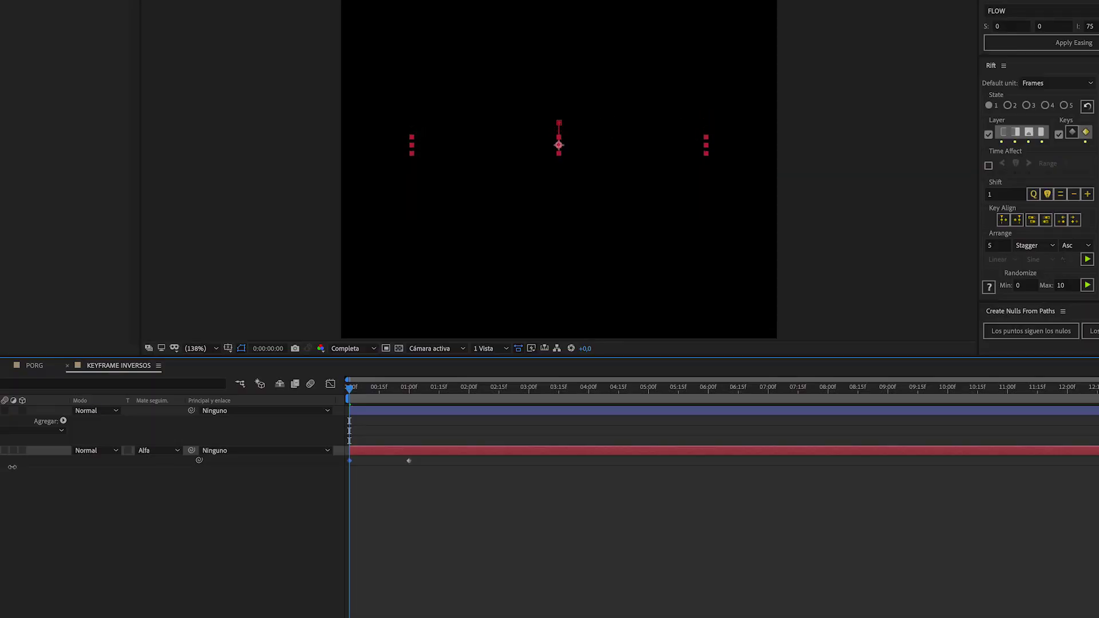
pyautogui.moveTo(454, 490); pyautogui.dragTo(331, 454)
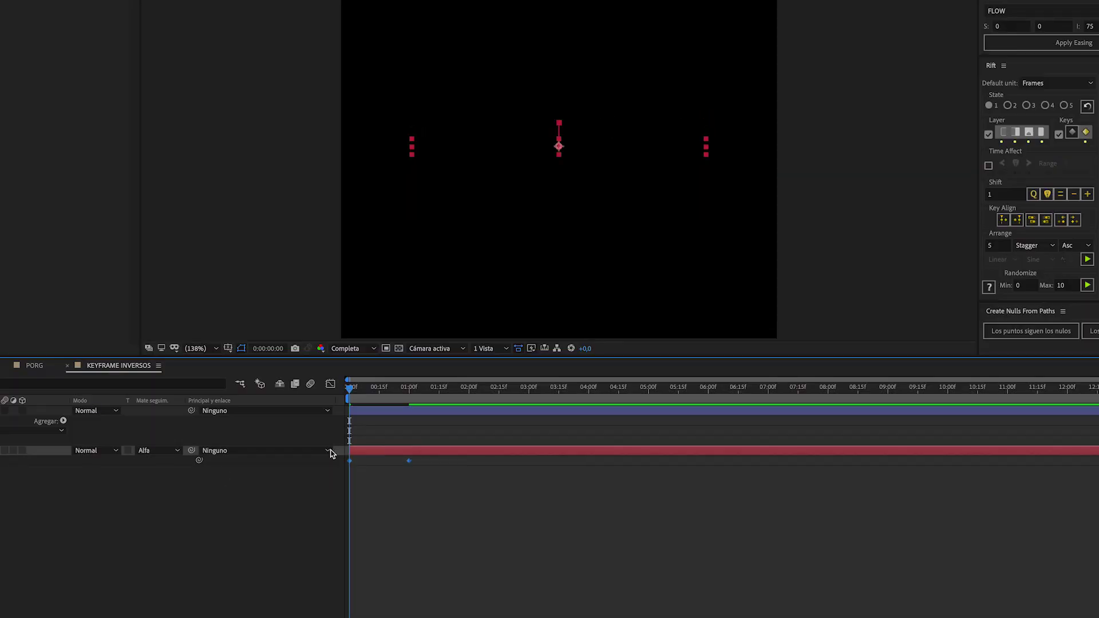
pyautogui.click(1074, 42)
pyautogui.click(508, 465)
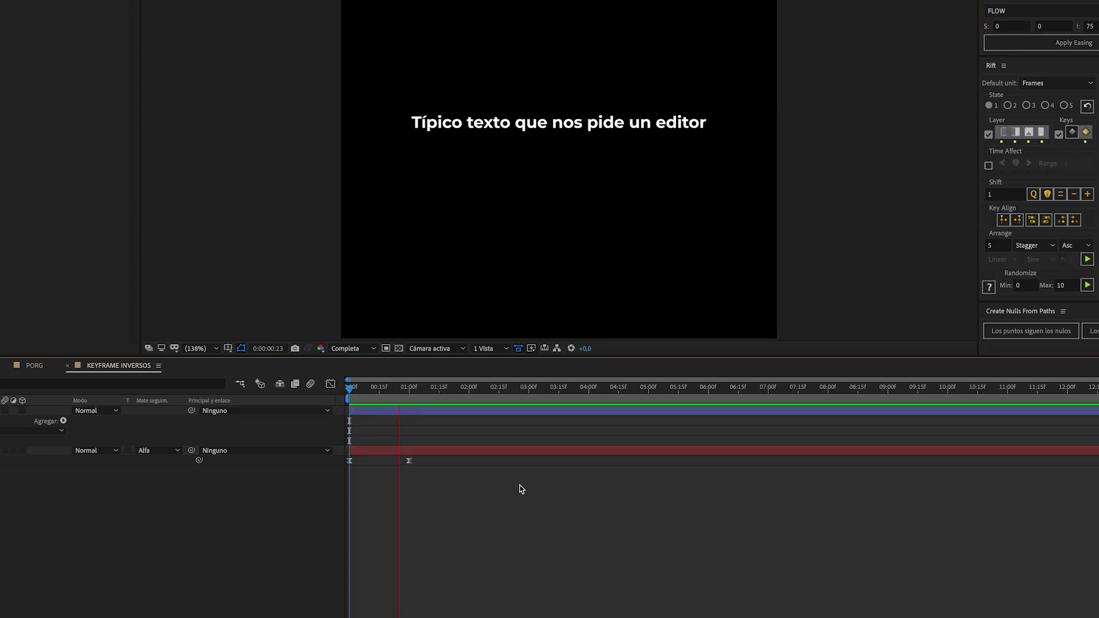
# Copy the text's two Position keyframes to 0:00:02:16, time-reverse the copies, and preview the exit.
pyautogui.click(401, 465)
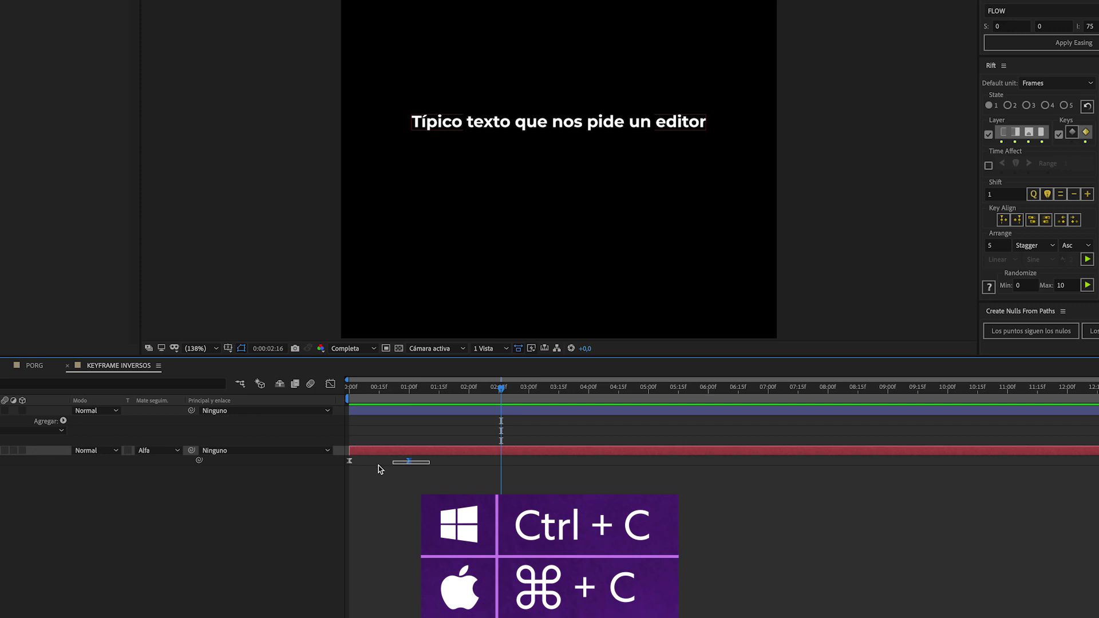
pyautogui.hotkey('ctrl', 'v')
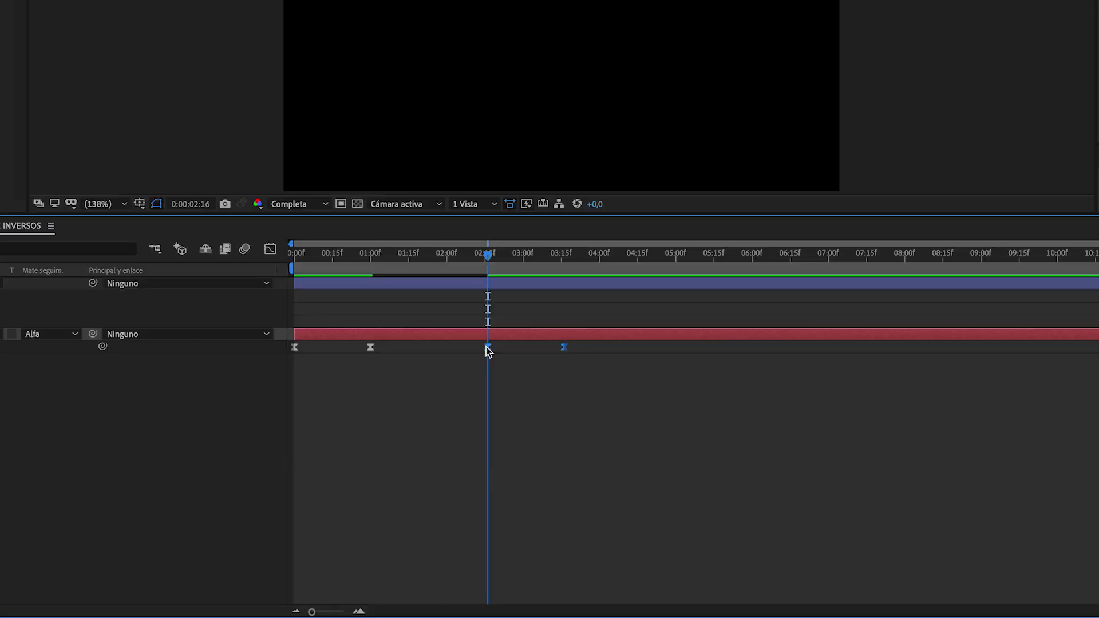
pyautogui.rightClick(501, 461)
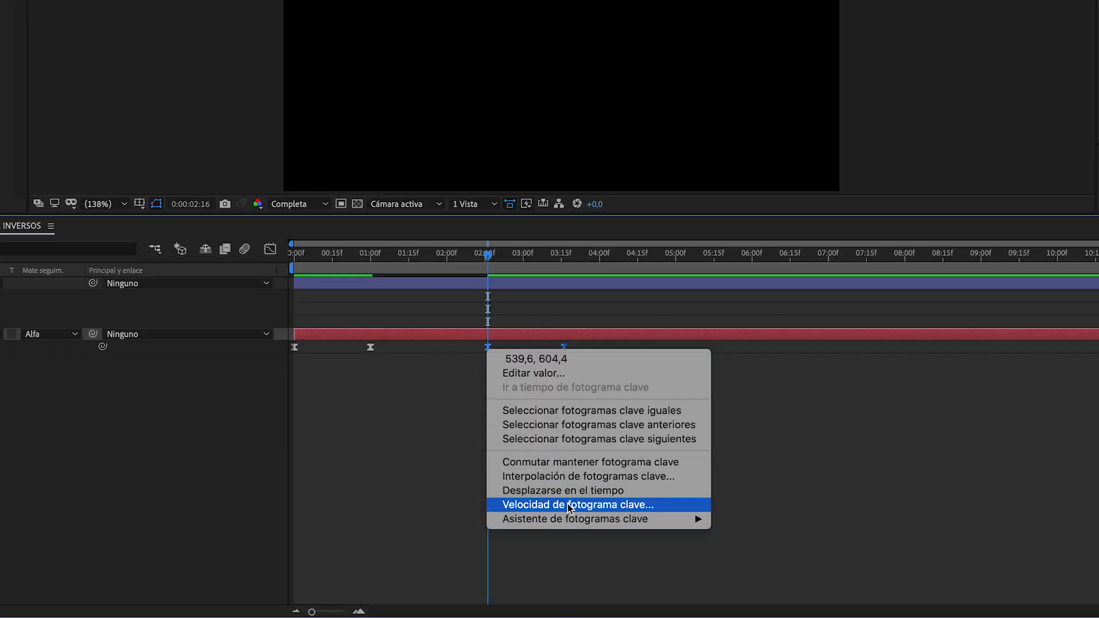
pyautogui.moveTo(600, 522)
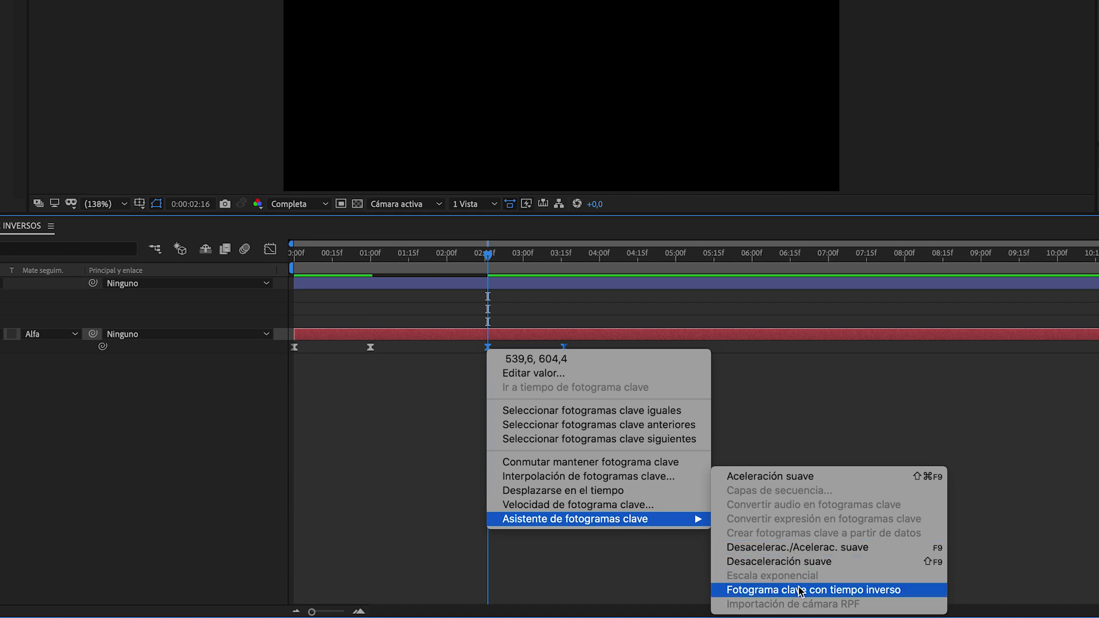
pyautogui.click(828, 590)
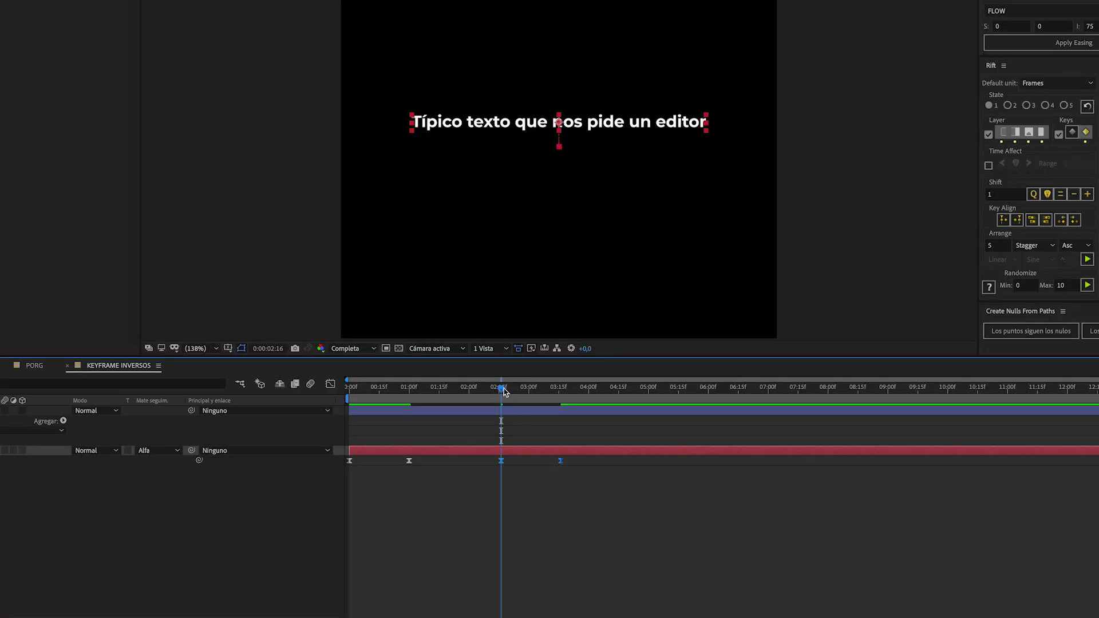
pyautogui.moveTo(503, 392); pyautogui.dragTo(569, 404)
pyautogui.press('space')
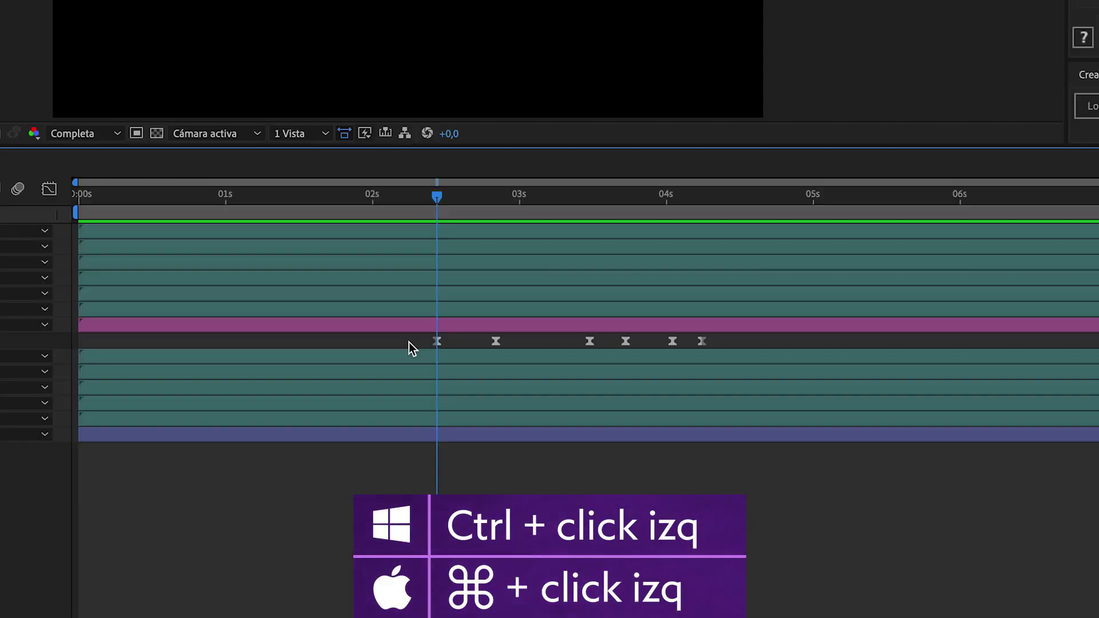
# Select all the BARRIGA layer's Position keyframes and convert them from eased to linear, and then to hold keyframes.
pyautogui.moveTo(412, 348); pyautogui.dragTo(727, 344)
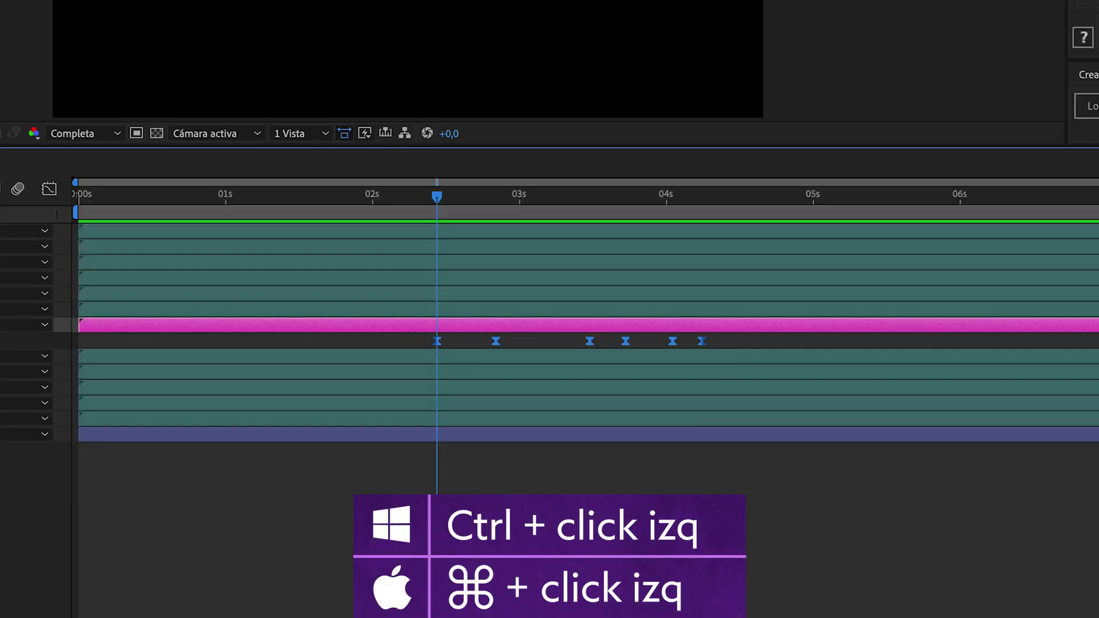
pyautogui.keyDown('ctrl'); pyautogui.click(437, 341); pyautogui.keyUp('ctrl')
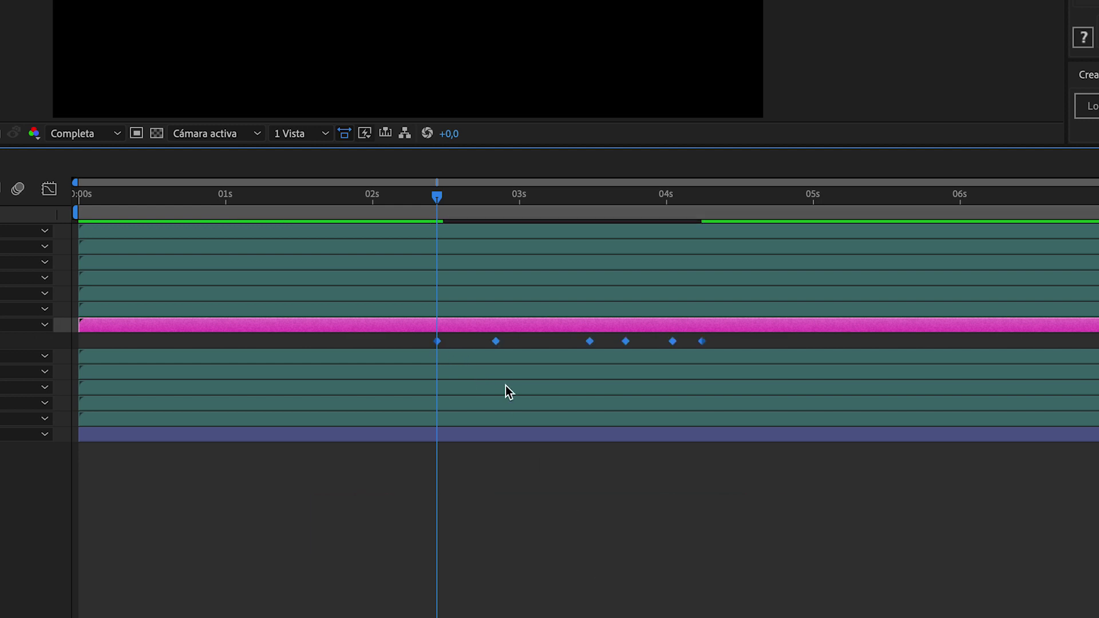
pyautogui.keyDown('ctrl'); pyautogui.keyDown('alt'); pyautogui.click(439, 342); pyautogui.keyUp('alt'); pyautogui.keyUp('ctrl')
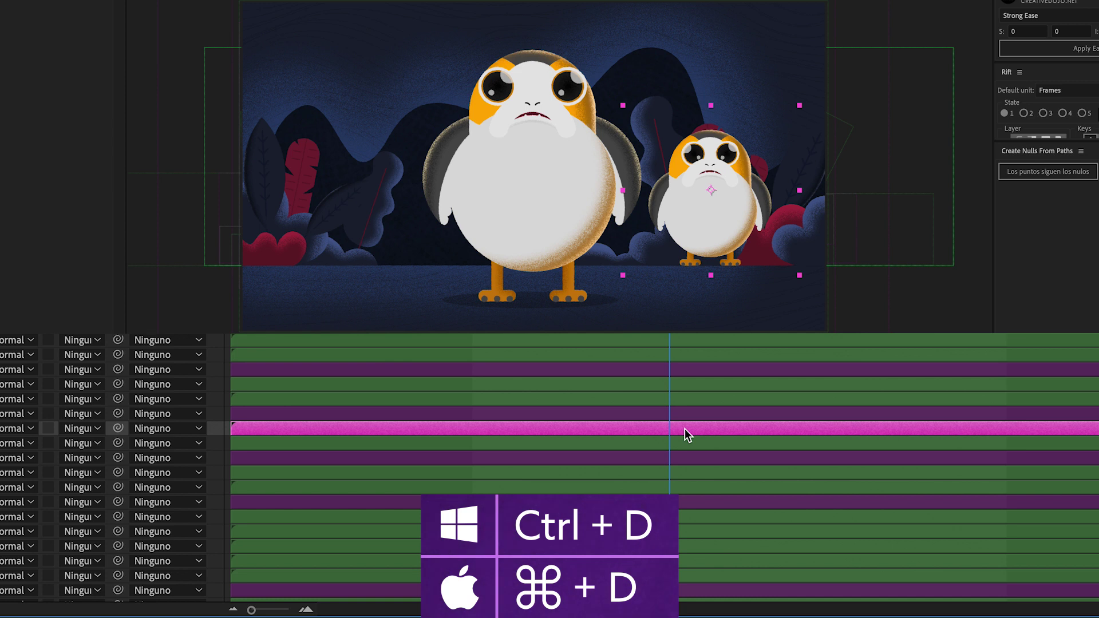
# Duplicate the small porg layer and move the copy horizontally to the other side of the large porg.
pyautogui.hotkey('ctrl', 'd')
pyautogui.moveTo(693, 269); pyautogui.dragTo(363, 269)
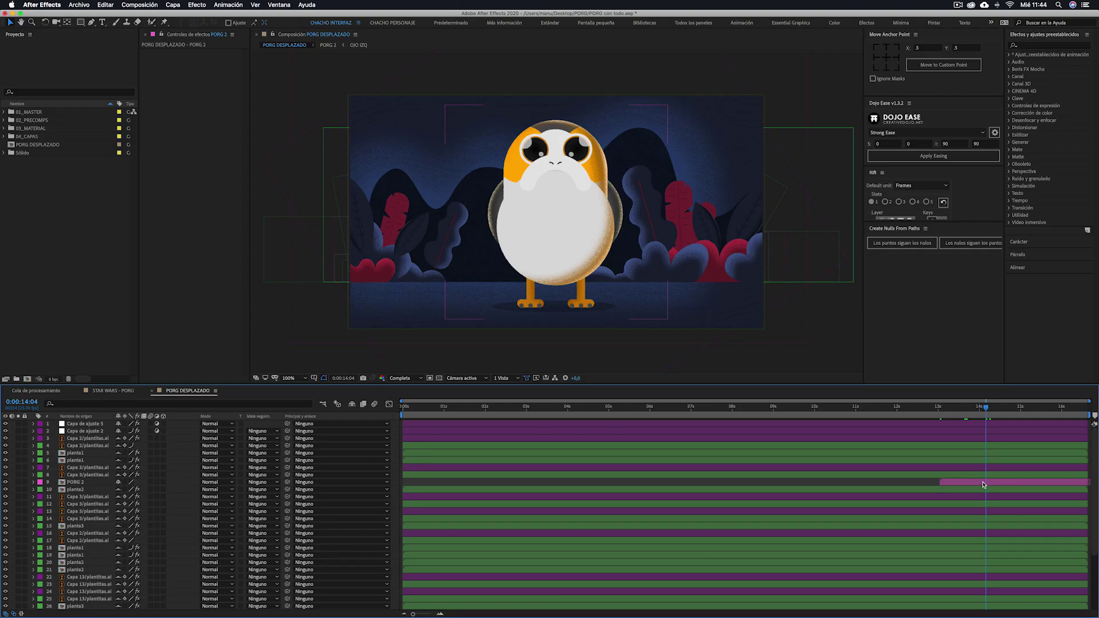
# Copy the PORG 2 layer from the PORG DESPLAZADO composition, paste it into STAR WARS - PORG, and look for its bar further along the timeline.
pyautogui.click(984, 484)
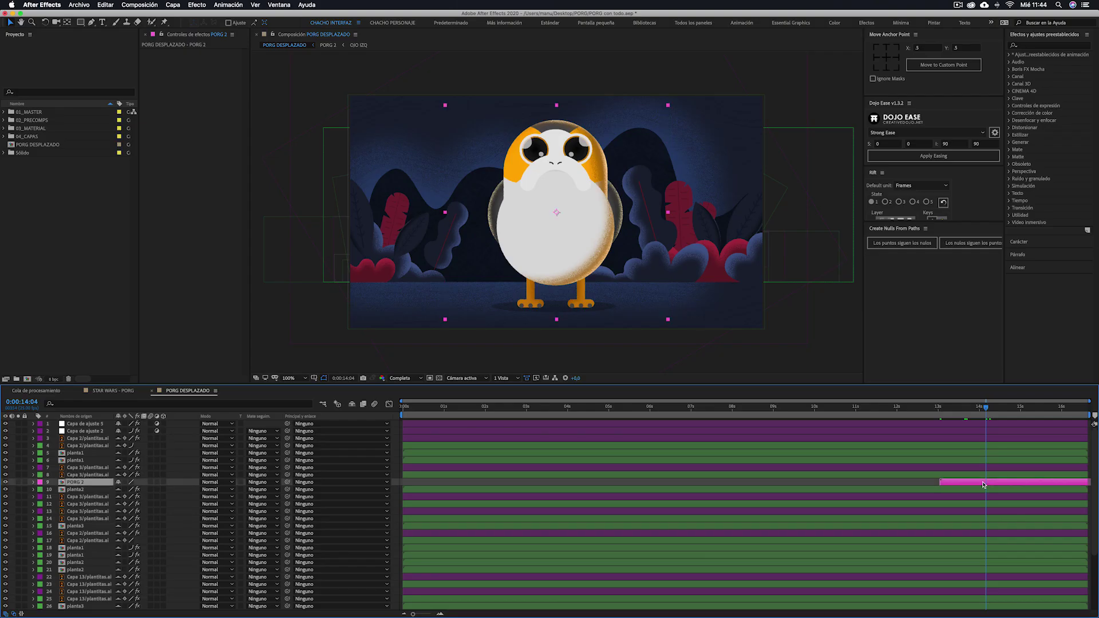
pyautogui.press('super+c')
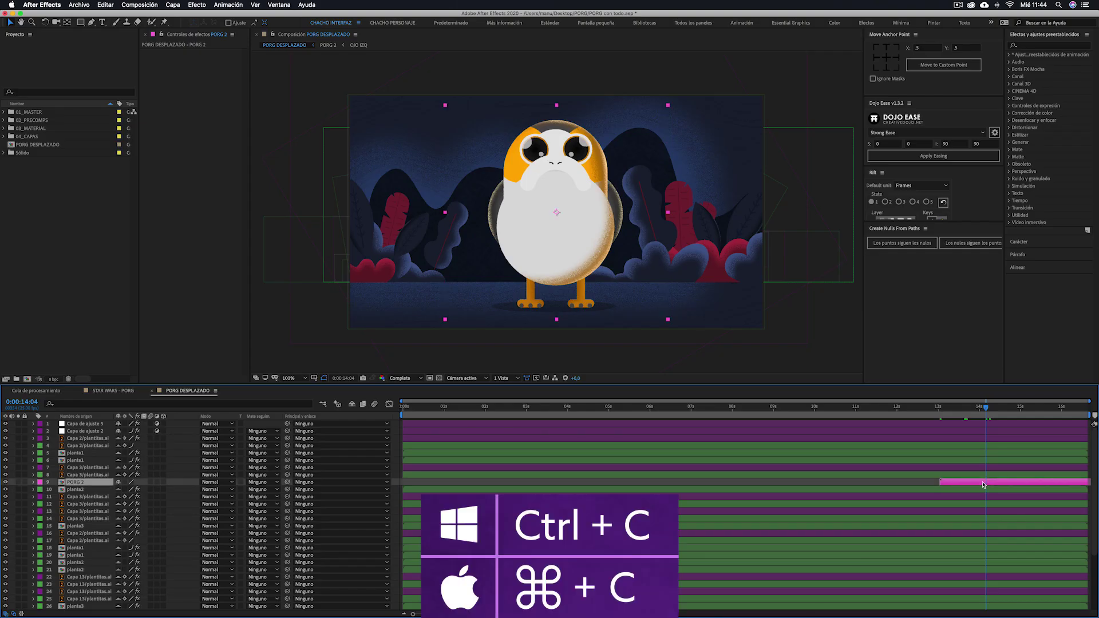
pyautogui.click(115, 391)
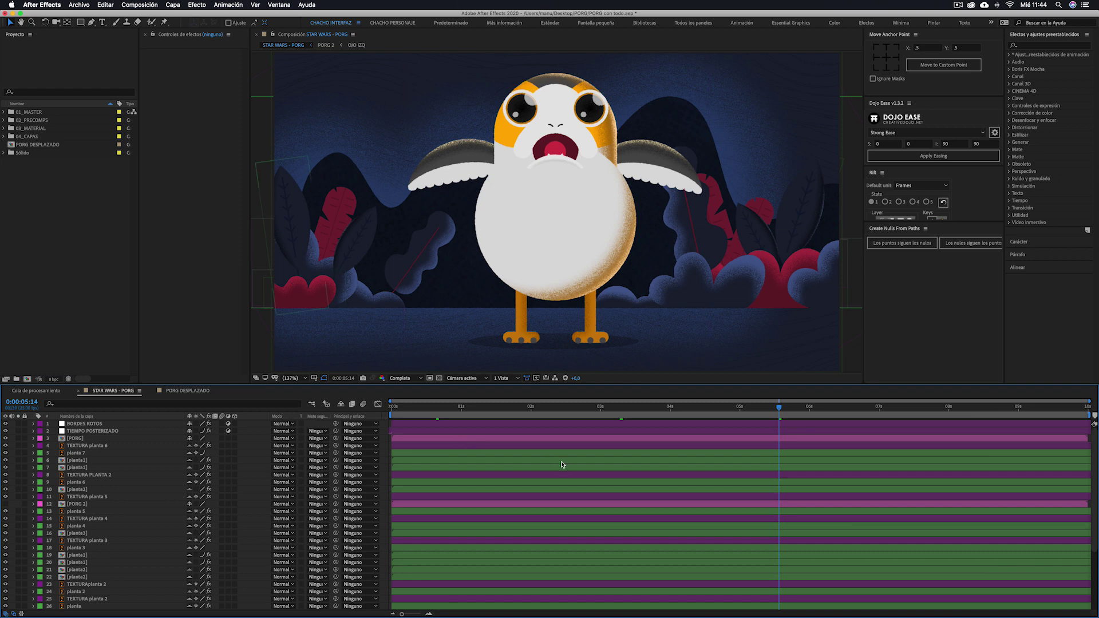
pyautogui.press('super+v')
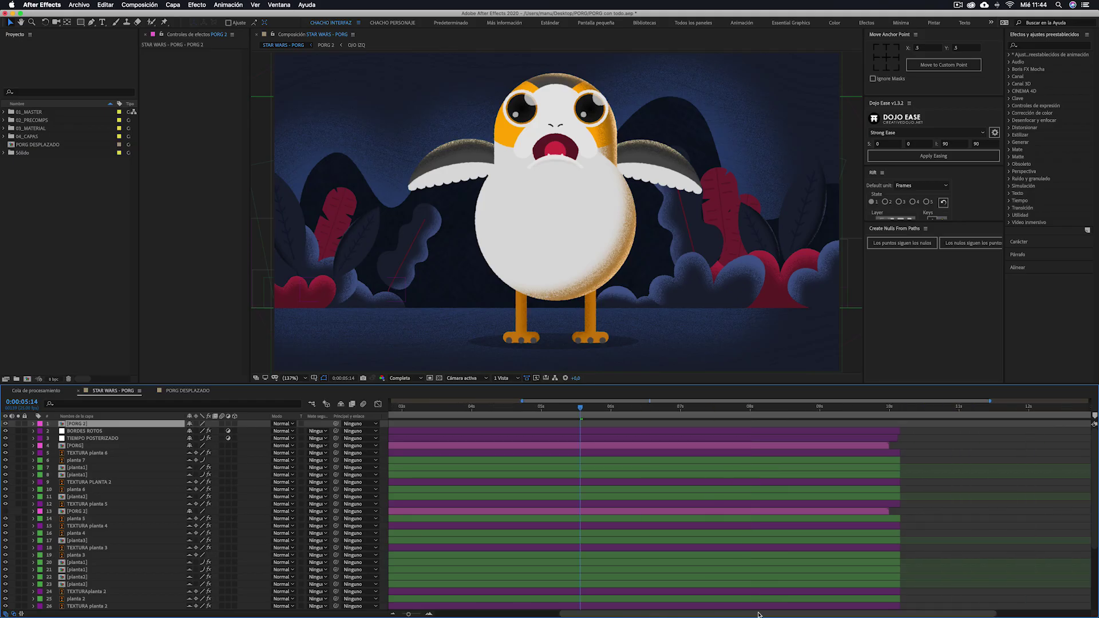
pyautogui.moveTo(758, 615); pyautogui.dragTo(845, 615)
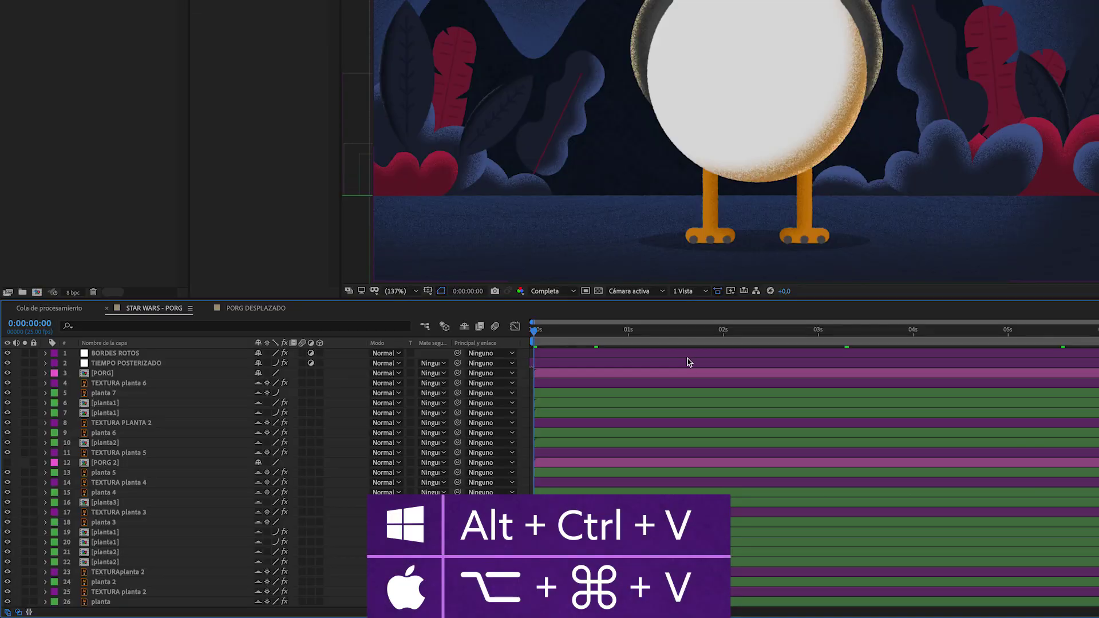
# Paste the copied porg layer so it starts at the current time, including 0:00:00:21 above the selected layers and 0:00:01:04.
pyautogui.hotkey('ctrl', 'alt', 'v')
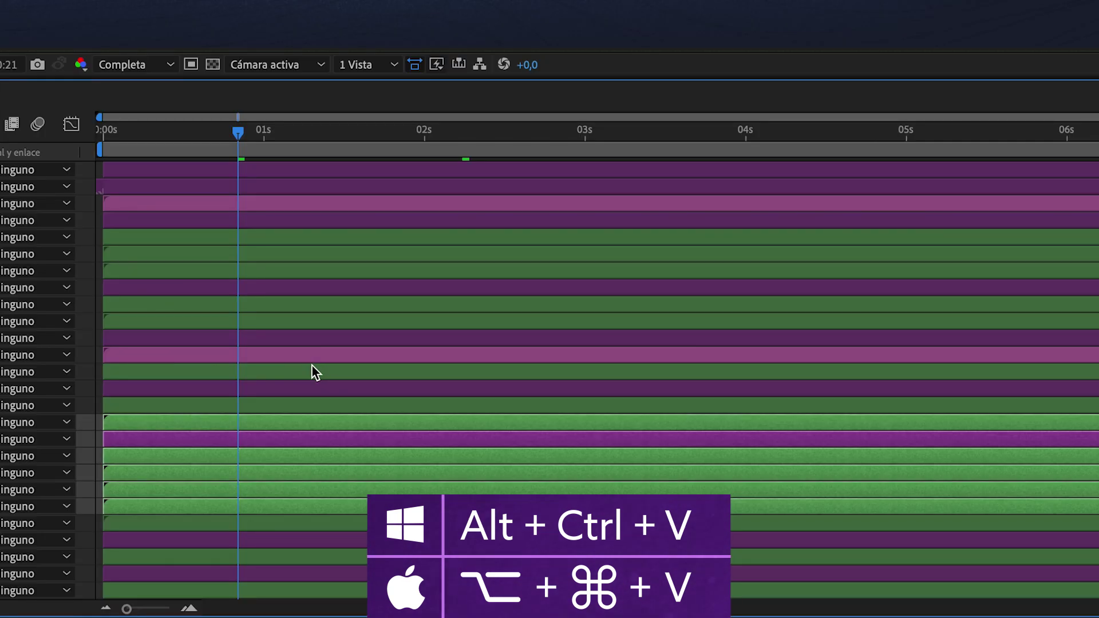
pyautogui.hotkey('ctrl', 'alt', 'v')
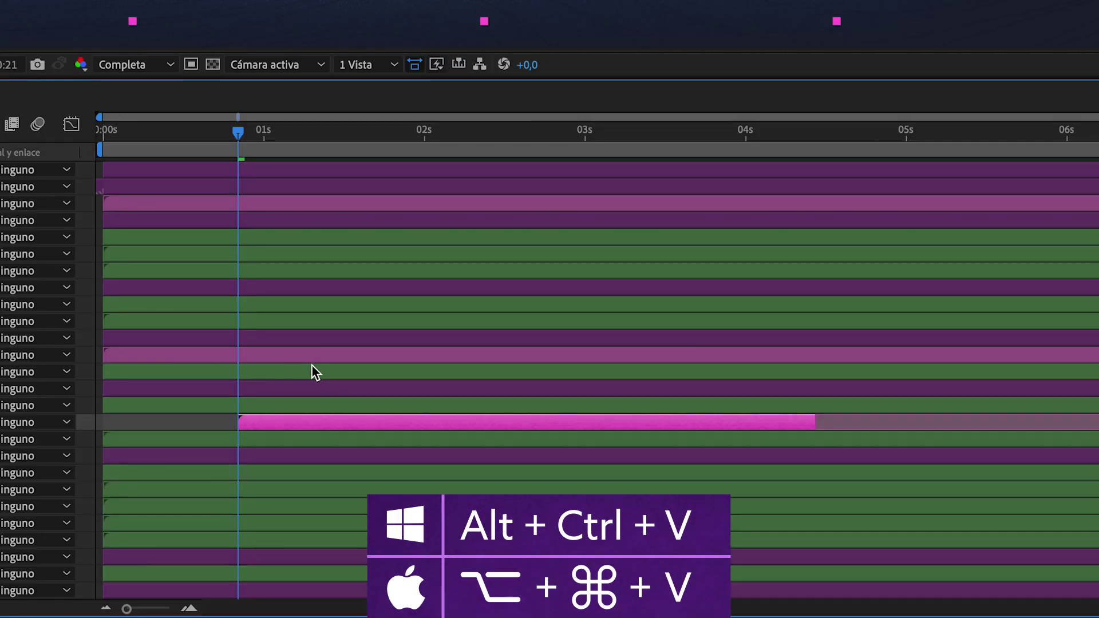
pyautogui.hotkey('ctrl', 'z')
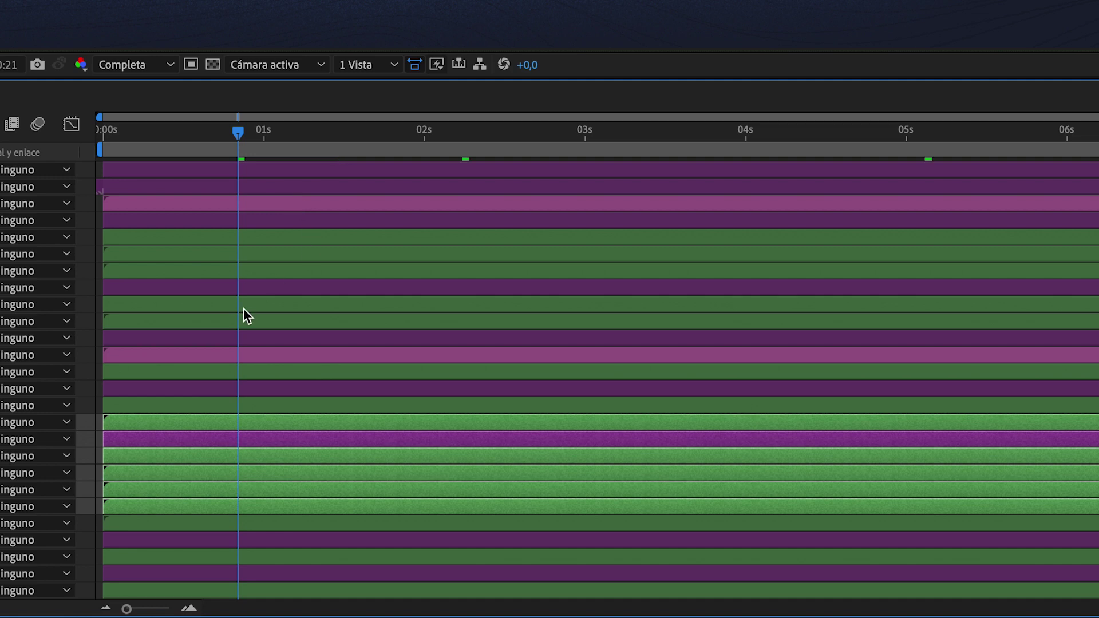
pyautogui.hotkey('ctrl', 'alt', 'v')
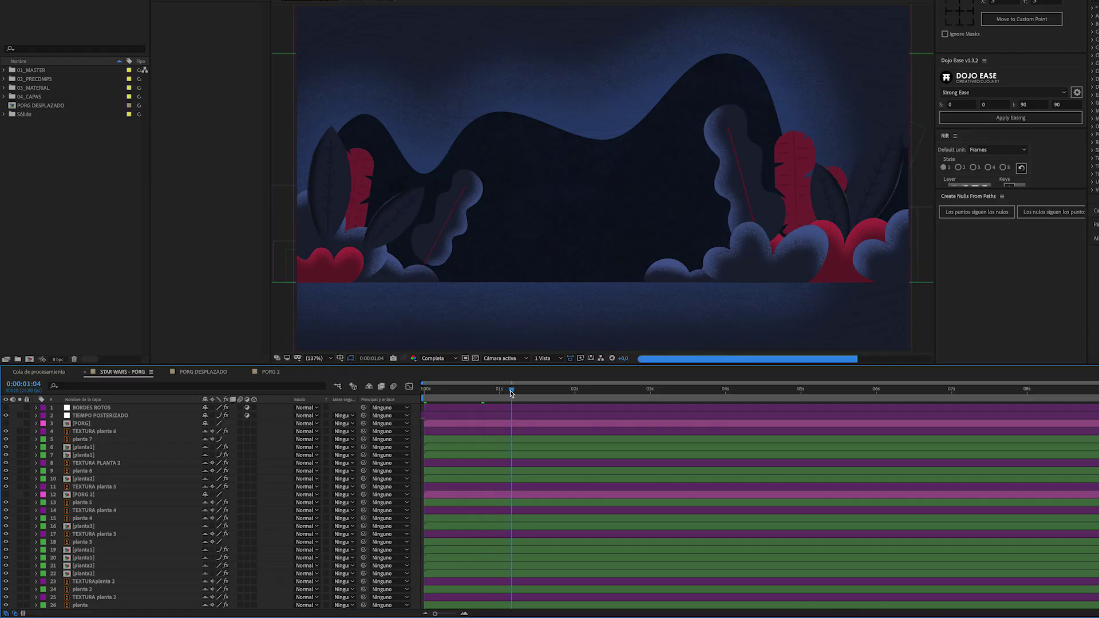
pyautogui.hotkey('ctrl', 'alt', 'v')
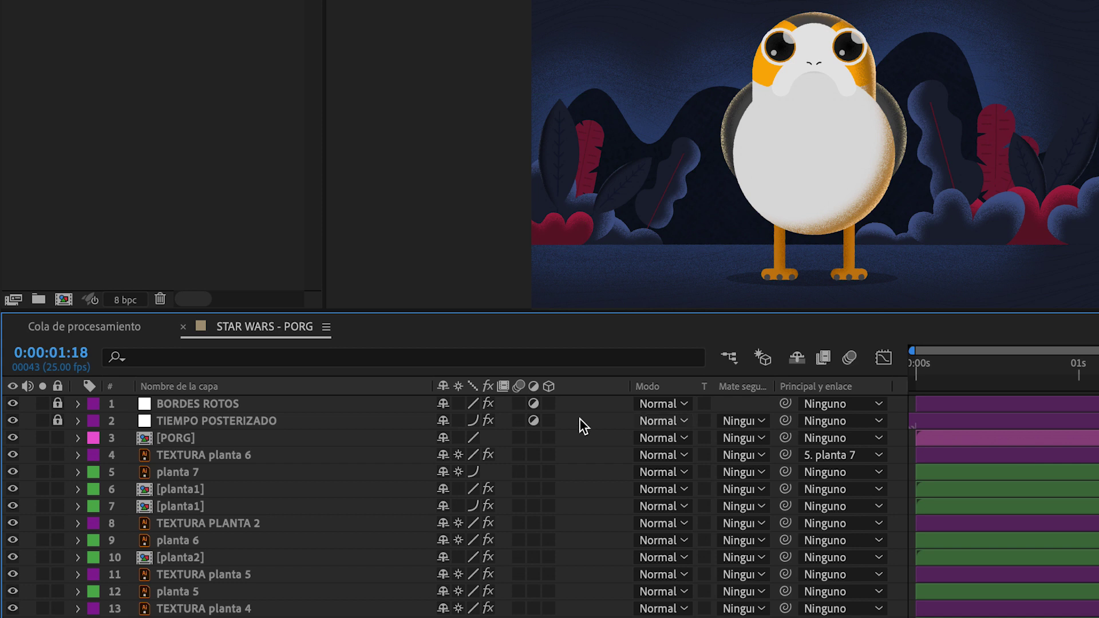
# Solo and unsolo the PORG layer in row 3, and switch its visibility off and back on.
pyautogui.click(173, 437)
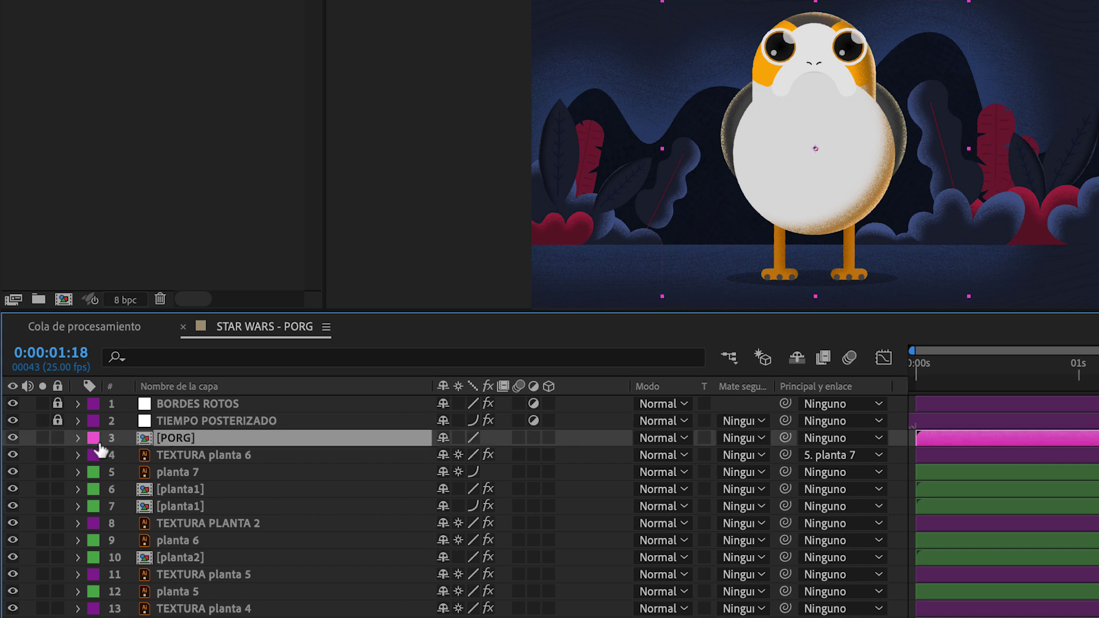
pyautogui.click(42, 437)
pyautogui.click(43, 439)
pyautogui.click(12, 438)
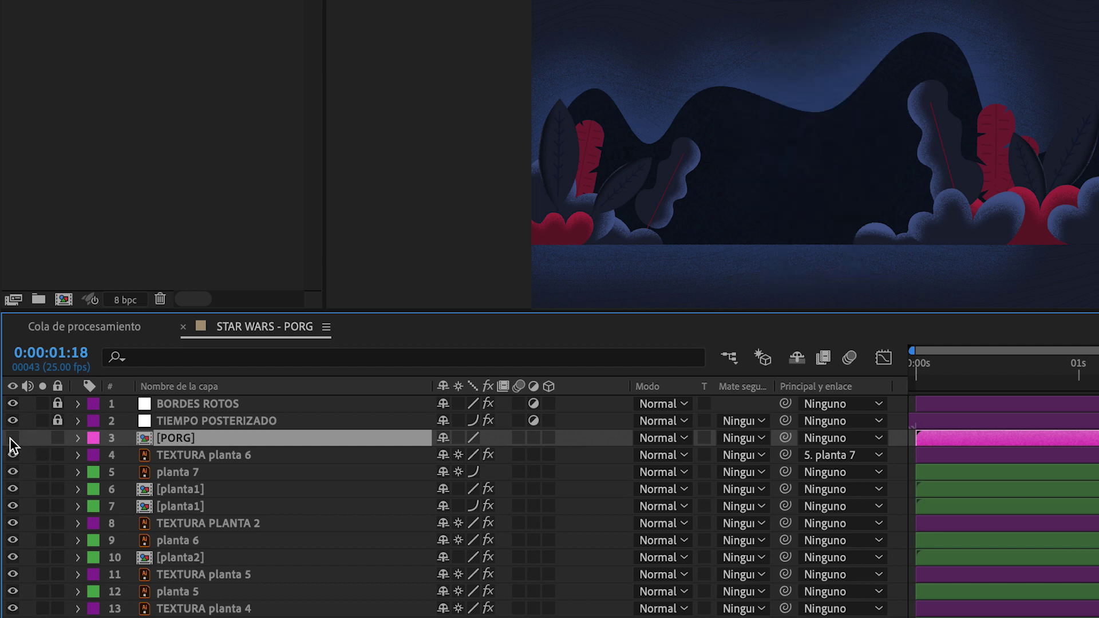
pyautogui.click(13, 439)
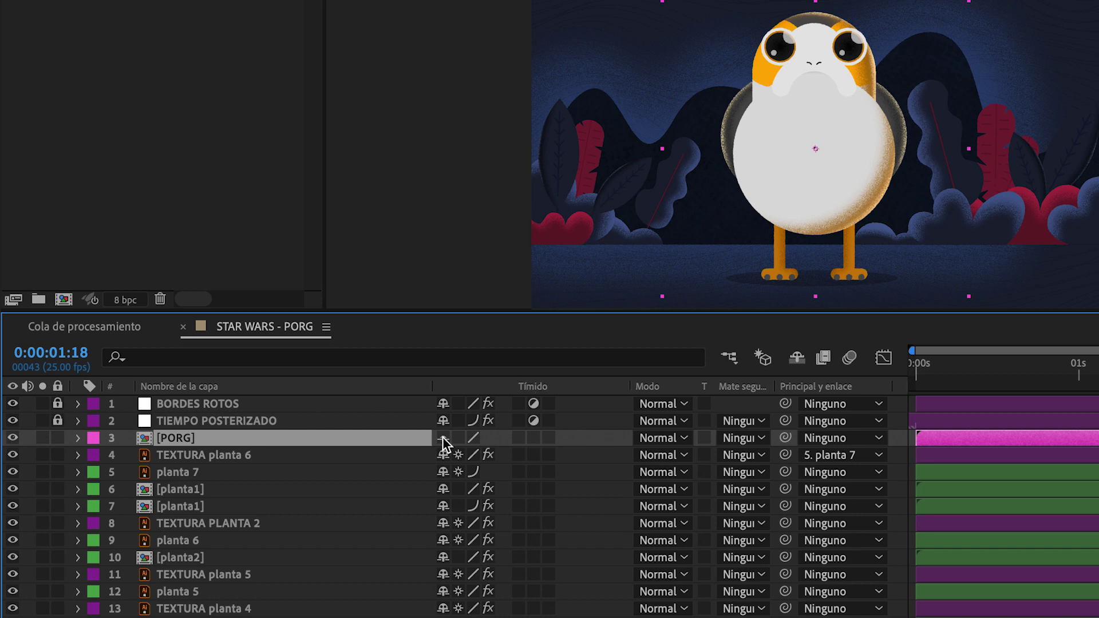
# Toggle the hiding of shy layers in the STAR WARS - PORG timeline.
pyautogui.click(806, 362)
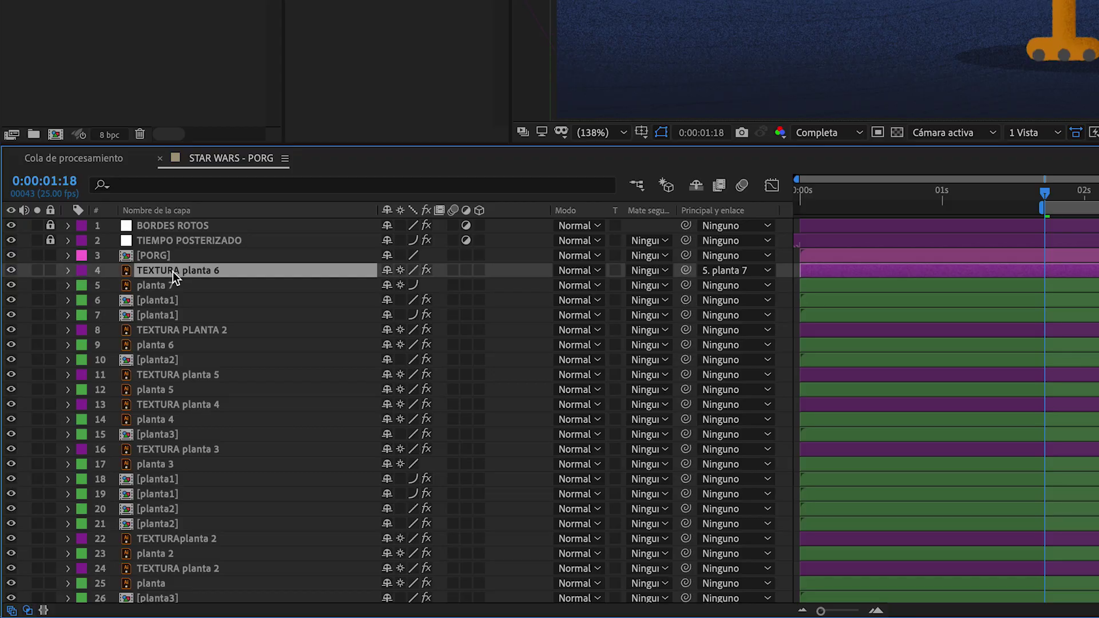
# Select the layers from TEXTURA planta 6 through PORG SFX.mp3 and mark them all as shy.
pyautogui.scroll(-4, 210, 421)
pyautogui.keyDown('shift'); pyautogui.click(178, 598); pyautogui.keyUp('shift')
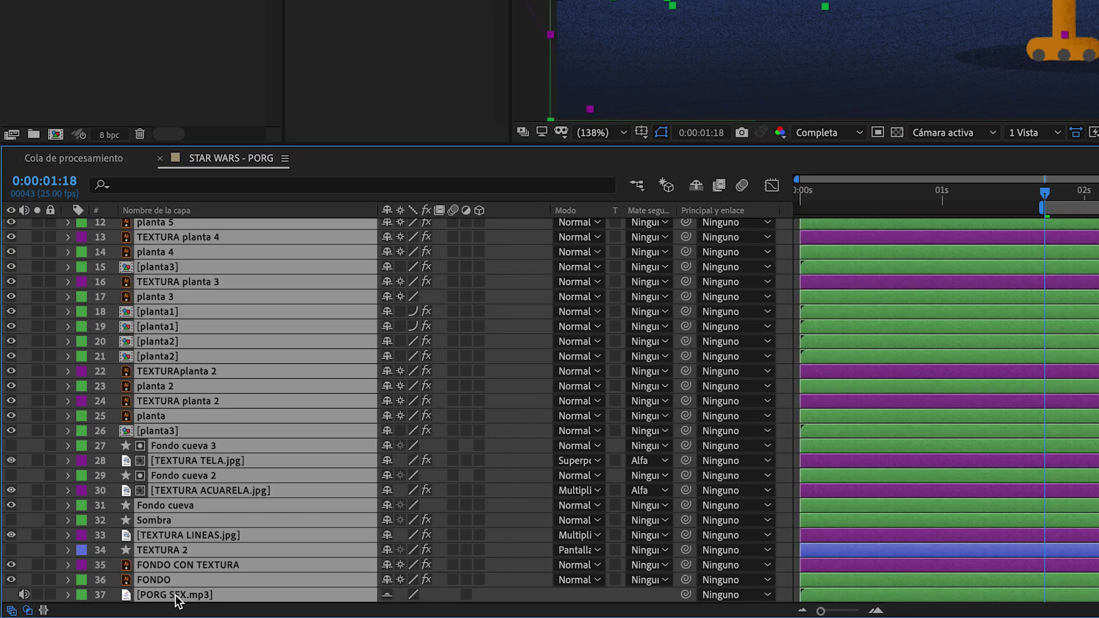
pyautogui.click(387, 579)
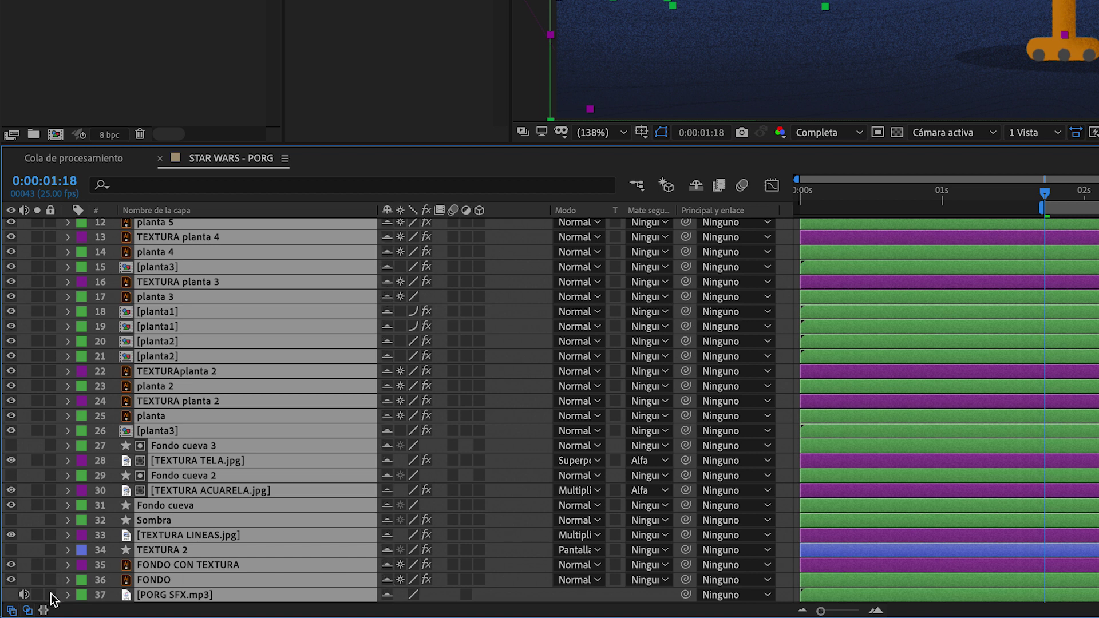
# Lock the selected plant, background and sound layers, hide the shy layers, and select PORG.
pyautogui.click(50, 594)
pyautogui.scroll(5, 230, 387)
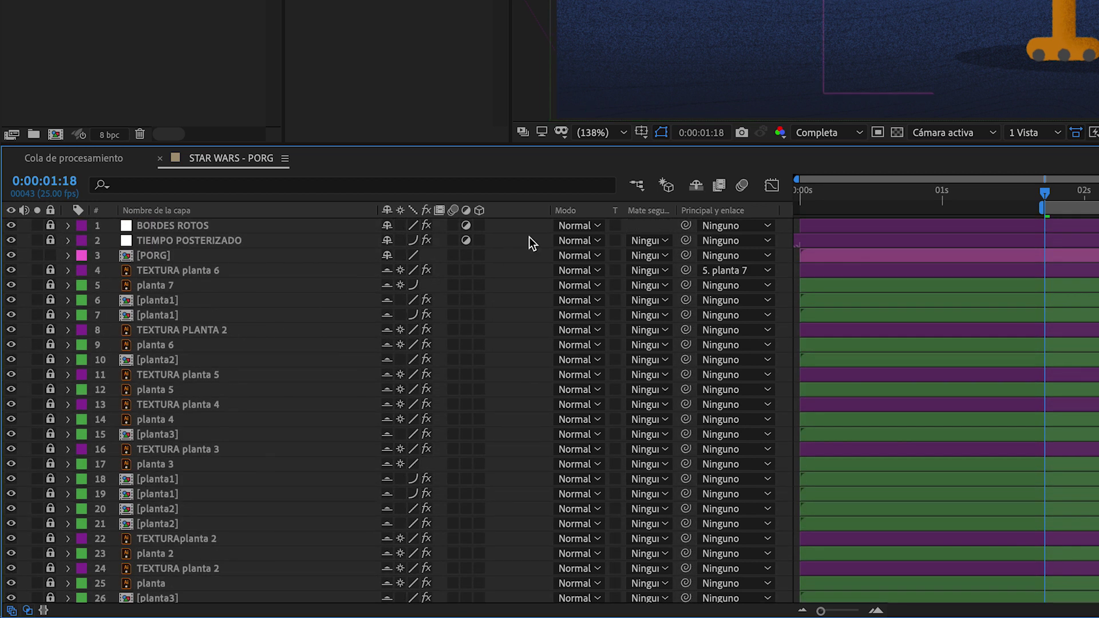
pyautogui.click(690, 188)
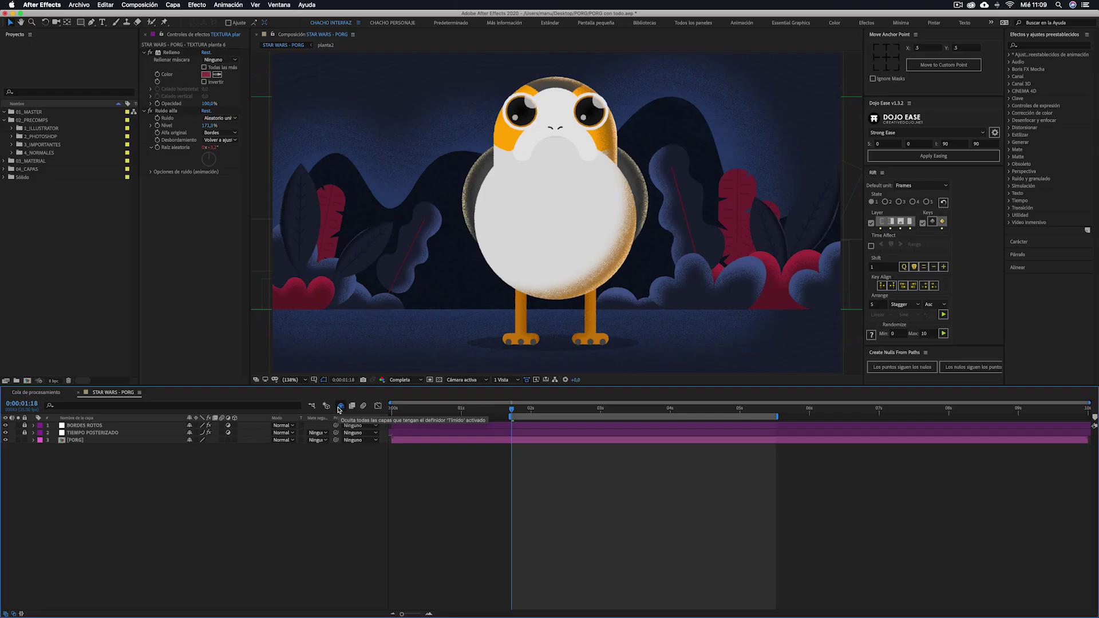
pyautogui.click(74, 440)
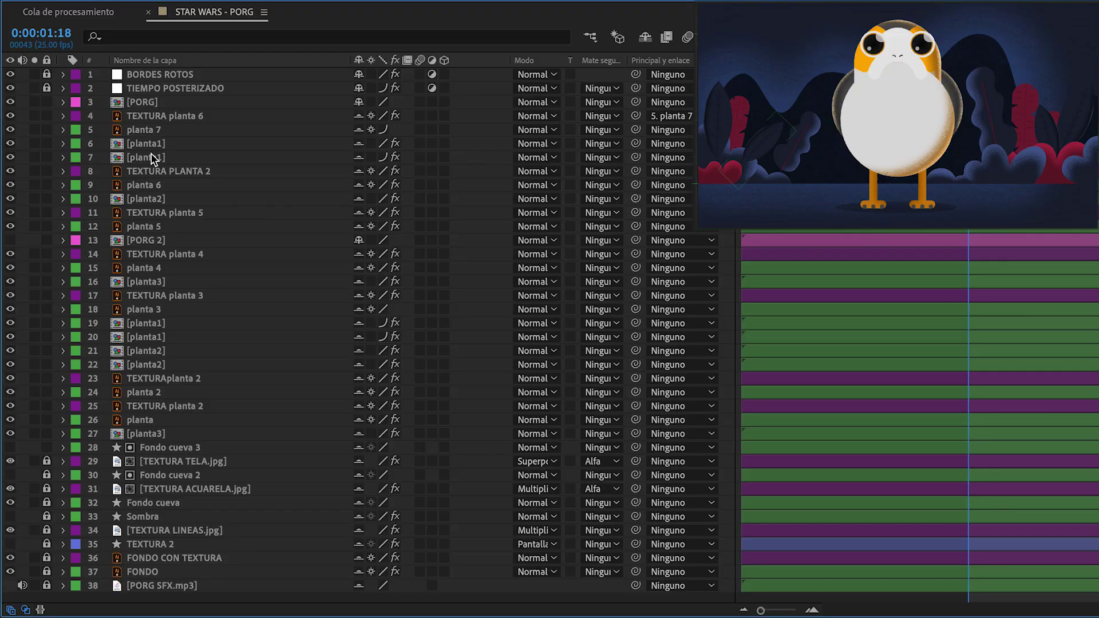
# Select the planta1 layer in row 7 and step the selection up four layers and down four.
pyautogui.click(151, 157)
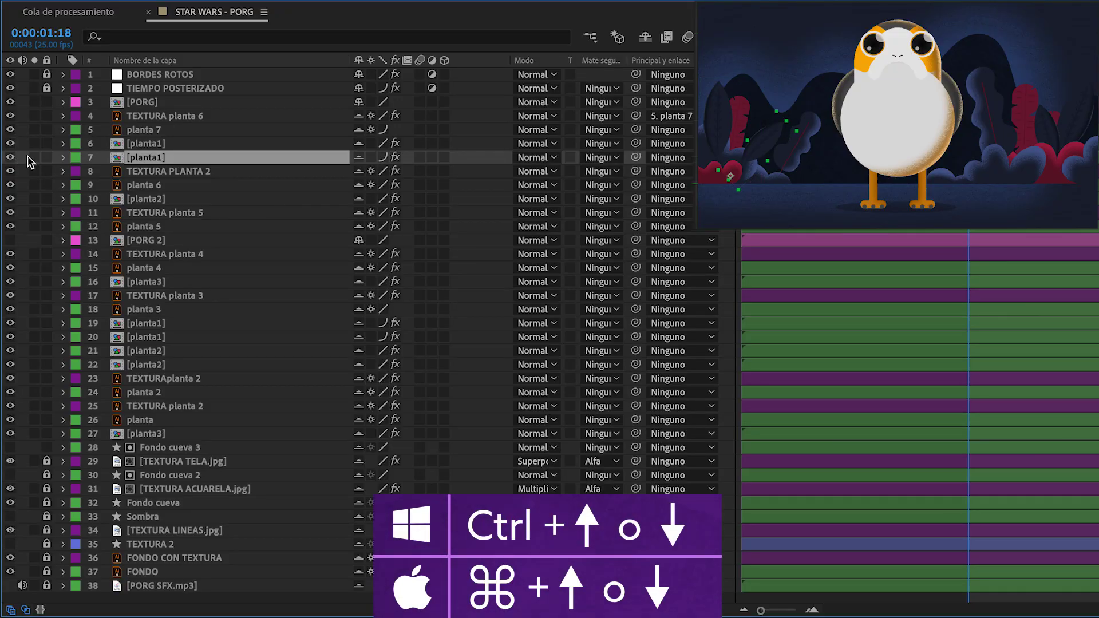
pyautogui.hotkey('ctrl', 'Up')
pyautogui.hotkey('ctrl', 'Up')
pyautogui.hotkey('ctrl', 'Up')
pyautogui.hotkey('ctrl', 'Up')
pyautogui.hotkey('ctrl', 'Down')
pyautogui.hotkey('ctrl', 'Down')
pyautogui.hotkey('ctrl', 'Down')
pyautogui.hotkey('ctrl', 'Down')
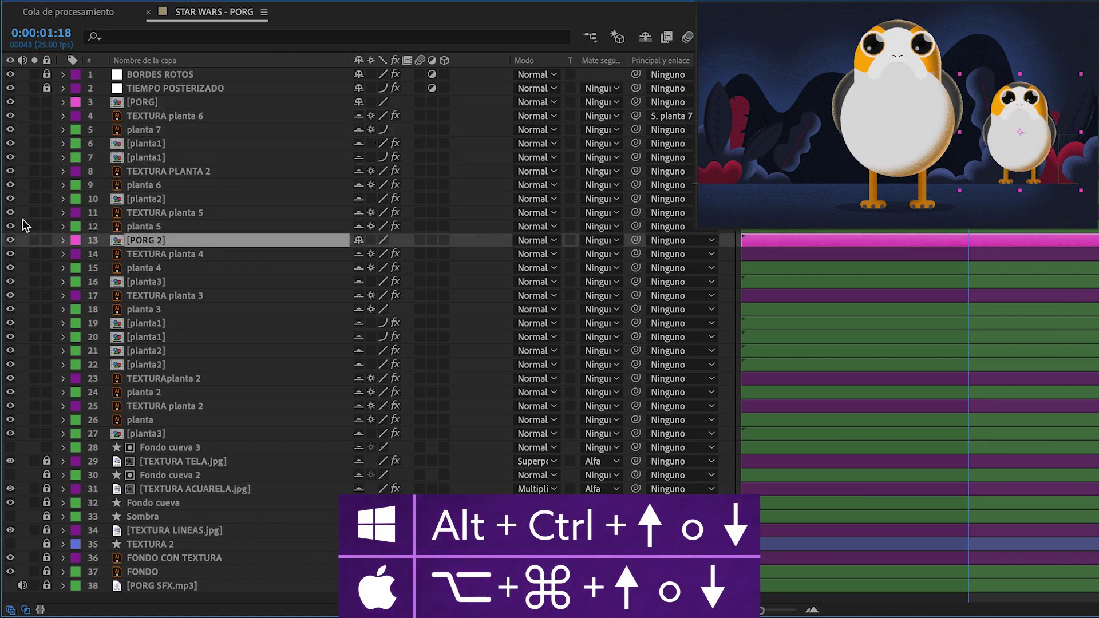
# Move the PORG 2 layer up two rows, and down through the stack to row 25 just above planta.
pyautogui.hotkey('ctrl', 'alt', 'Up')
pyautogui.hotkey('ctrl', 'alt', 'Up')
pyautogui.hotkey('ctrl', 'alt', 'Down')
pyautogui.hotkey('ctrl', 'alt', 'Down')
pyautogui.hotkey('ctrl', 'alt', 'Down')
pyautogui.hotkey('ctrl', 'alt', 'Down')
pyautogui.hotkey('ctrl', 'alt', 'Down')
pyautogui.hotkey('ctrl', 'alt', 'Down')
pyautogui.hotkey('ctrl', 'alt', 'Down')
pyautogui.hotkey('ctrl', 'alt', 'Down')
pyautogui.hotkey('ctrl', 'alt', 'Down')
pyautogui.hotkey('ctrl', 'alt', 'Down')
pyautogui.hotkey('ctrl', 'alt', 'Down')
pyautogui.hotkey('ctrl', 'alt', 'Down')
pyautogui.hotkey('ctrl', 'alt', 'Down')
pyautogui.hotkey('ctrl', 'alt', 'Down')
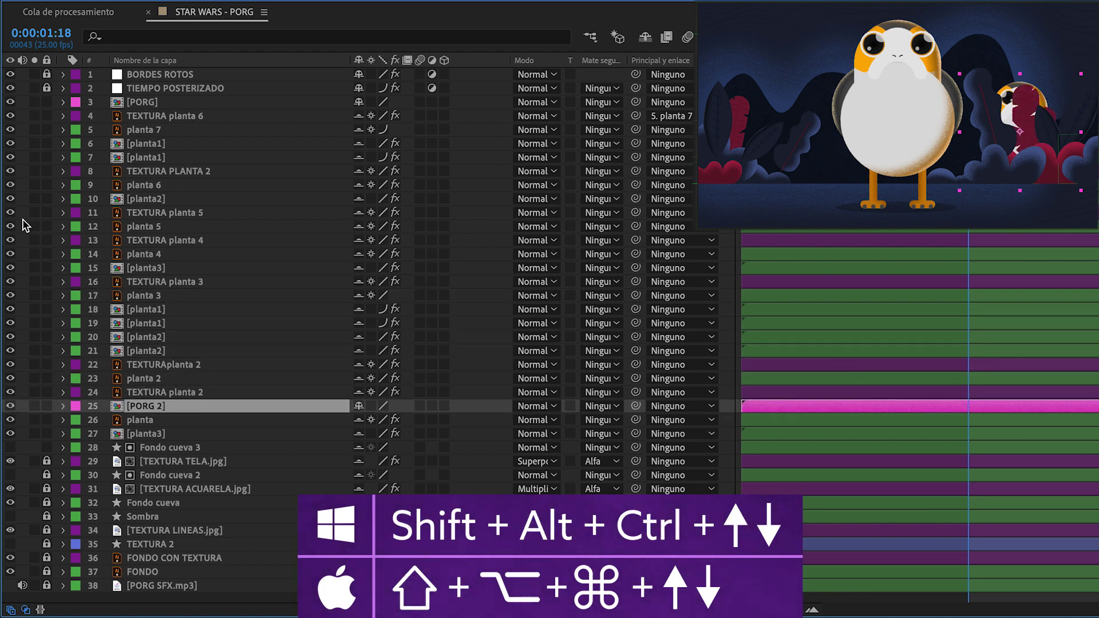
# Alternate the PORG 2 layer between the very top and very bottom of the layer stack, finishing at the top.
pyautogui.hotkey('ctrl', 'shift', 'alt', 'Up')
pyautogui.hotkey('ctrl', 'shift', 'alt', 'Down')
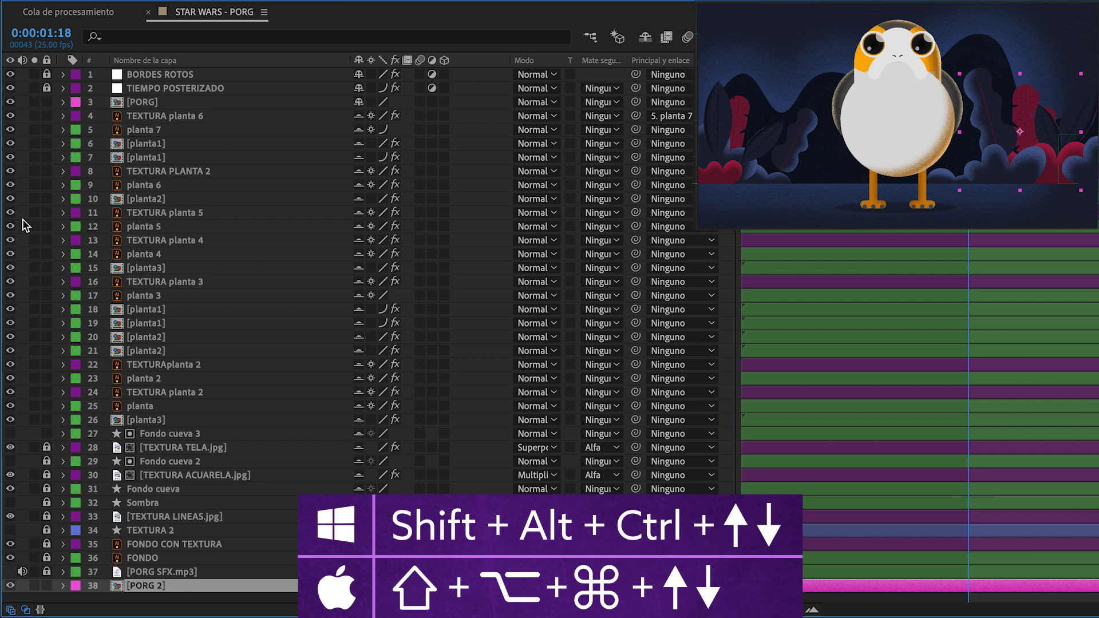
pyautogui.hotkey('ctrl', 'shift', 'alt', 'Up')
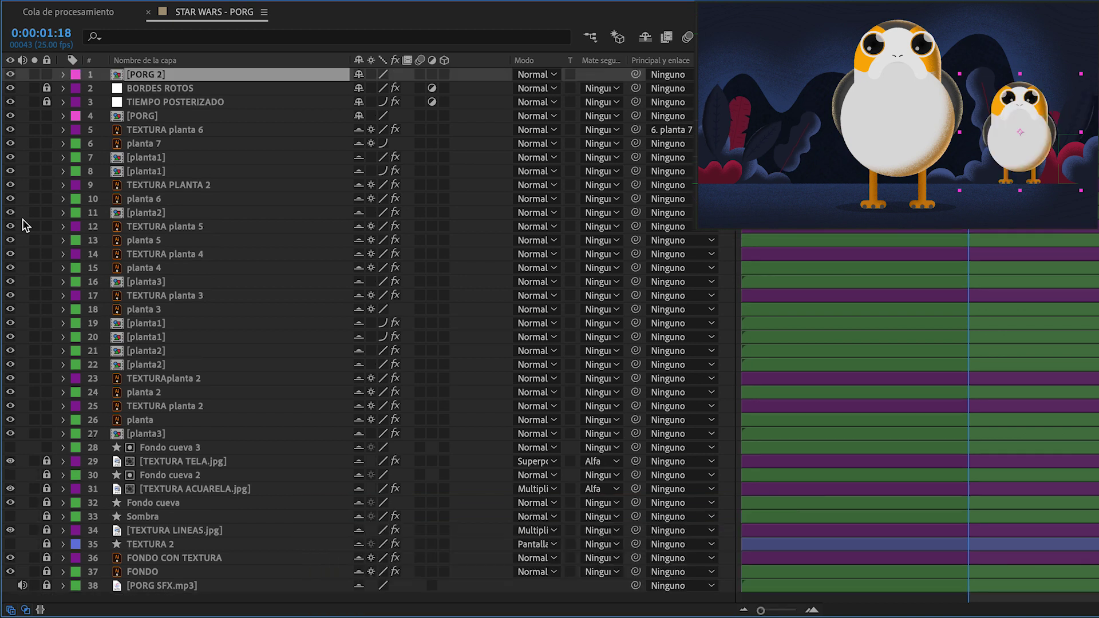
pyautogui.hotkey('ctrl', 'shift', 'alt', 'Down')
pyautogui.hotkey('ctrl', 'shift', 'alt', 'Up')
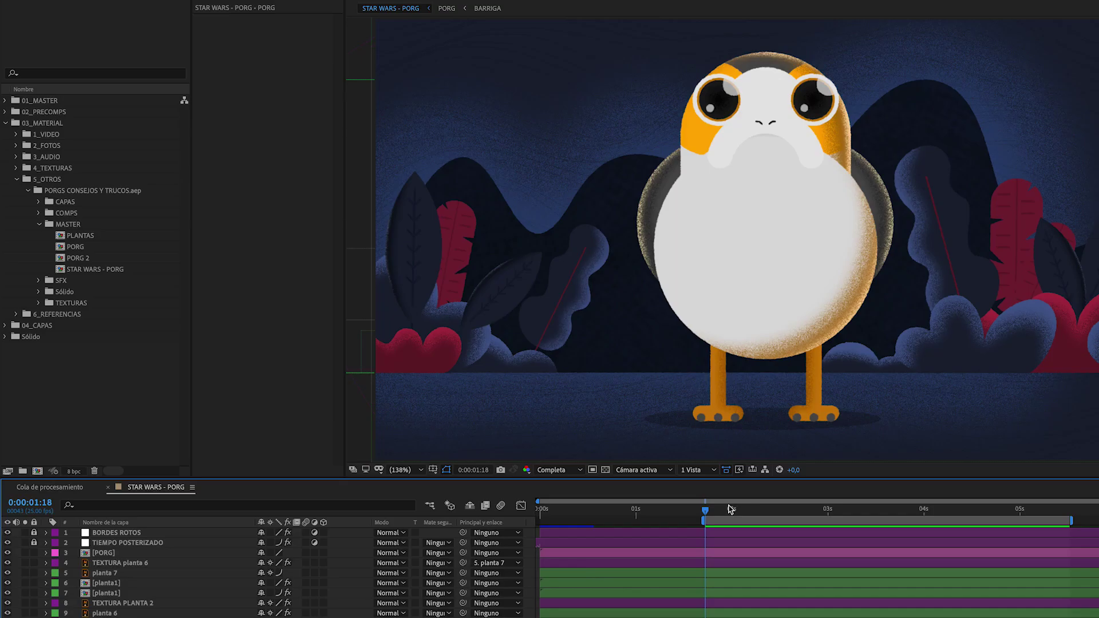
# Replace the PORG layer in row 3 with the PORG 2 composition from the MASTER folder and preview the animation.
pyautogui.click(110, 555)
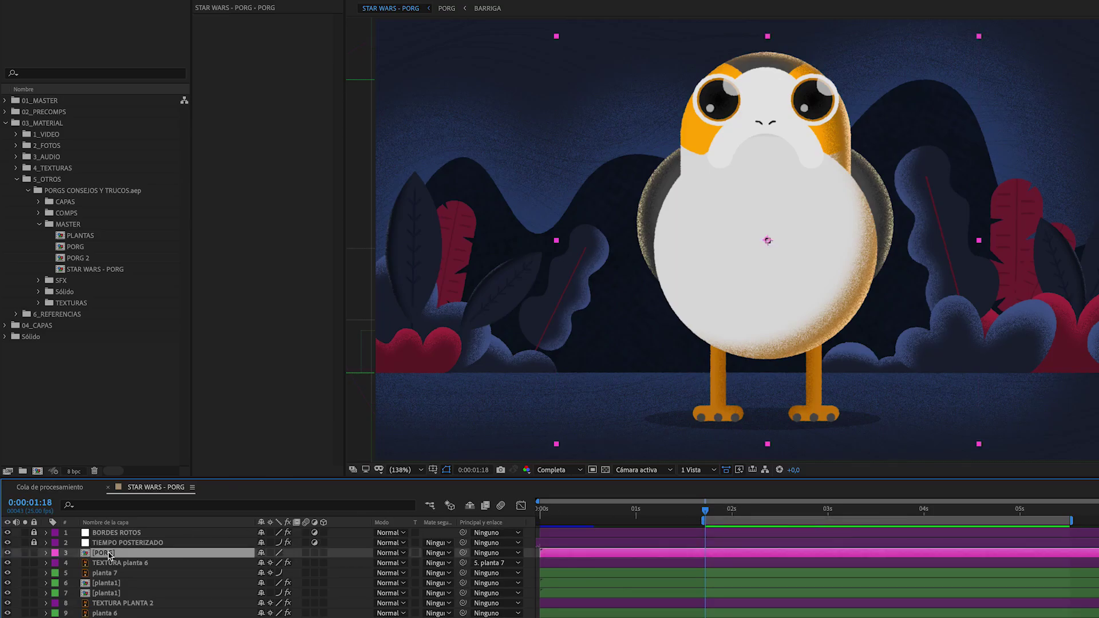
pyautogui.moveTo(82, 262); pyautogui.dragTo(109, 554)
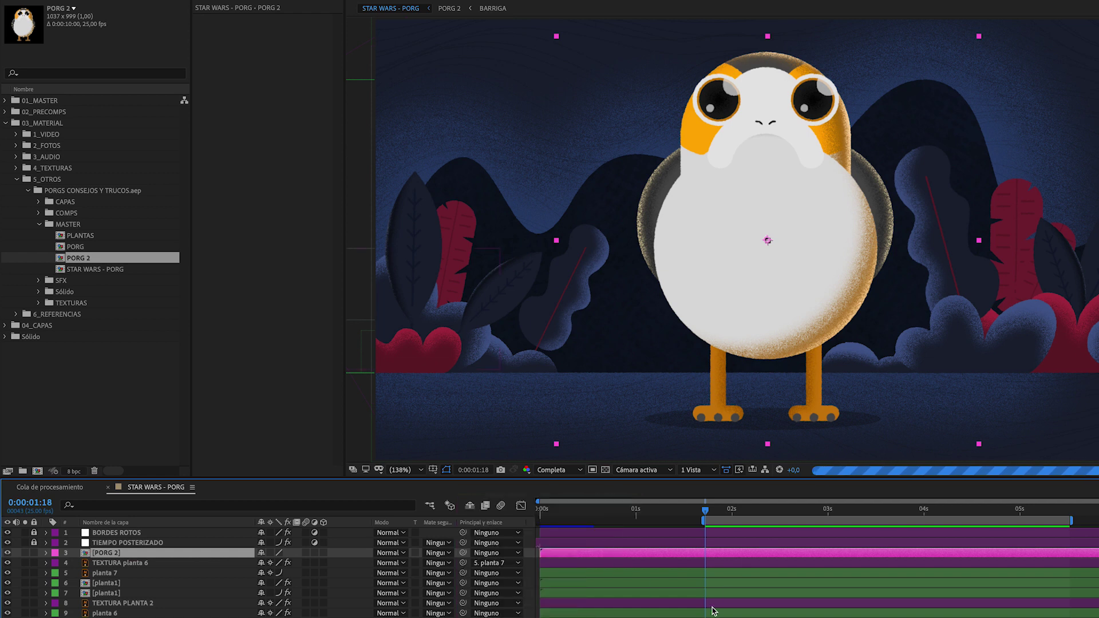
pyautogui.press('space')
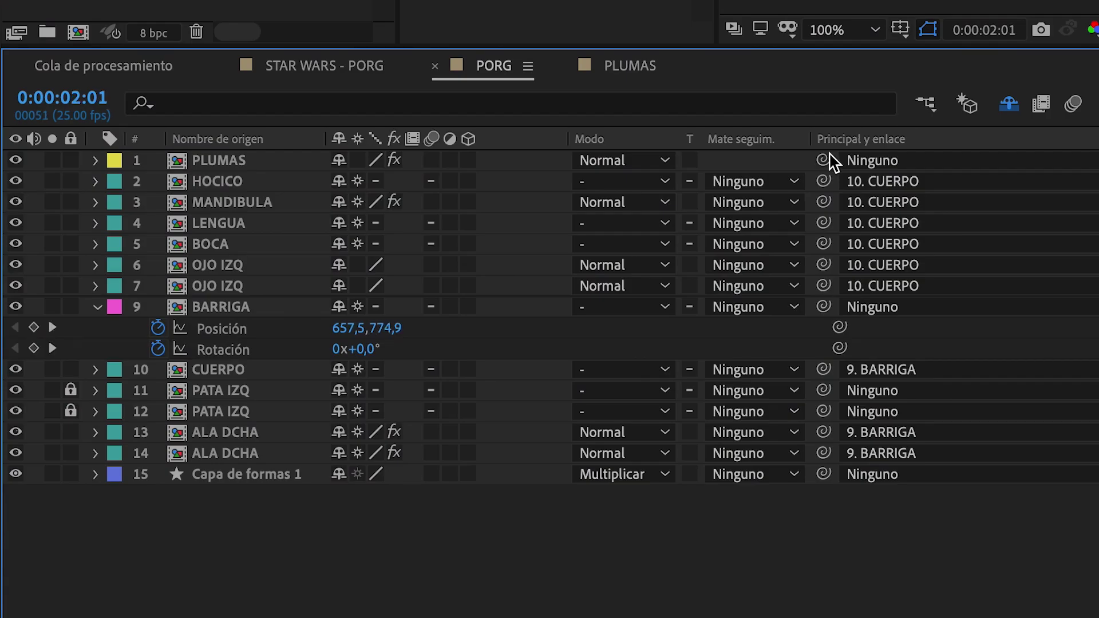
# Parent the PLUMAS layer to BARRIGA, preview the animation, and parent PLUMAS to BARRIGA once more.
pyautogui.moveTo(824, 160); pyautogui.dragTo(238, 304)
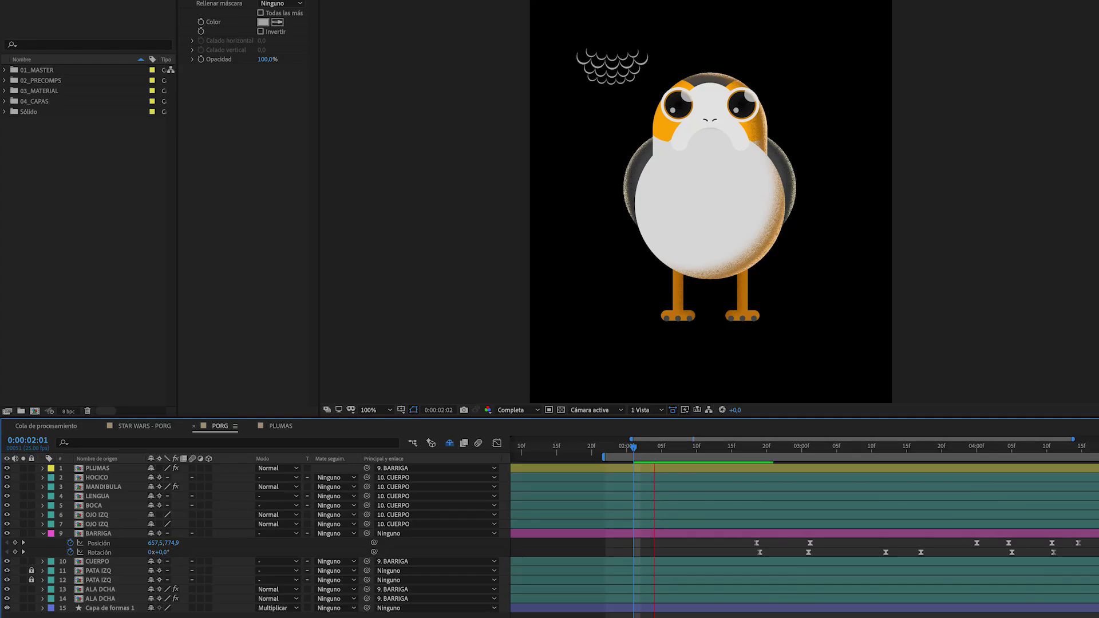
pyautogui.press('space')
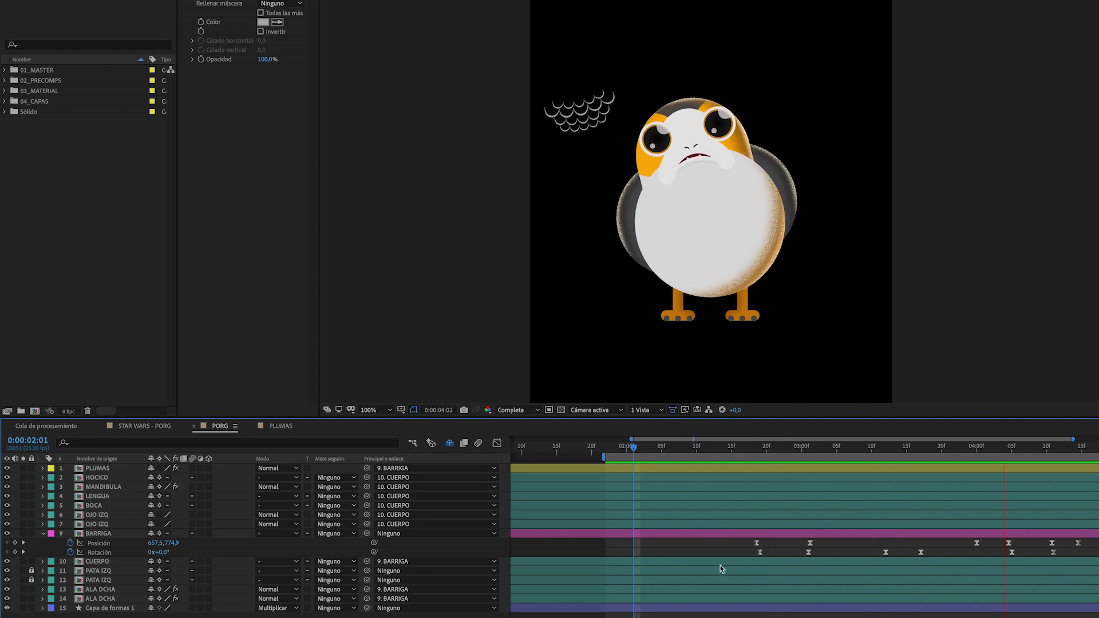
pyautogui.click(632, 452)
pyautogui.moveTo(367, 469); pyautogui.dragTo(91, 534)
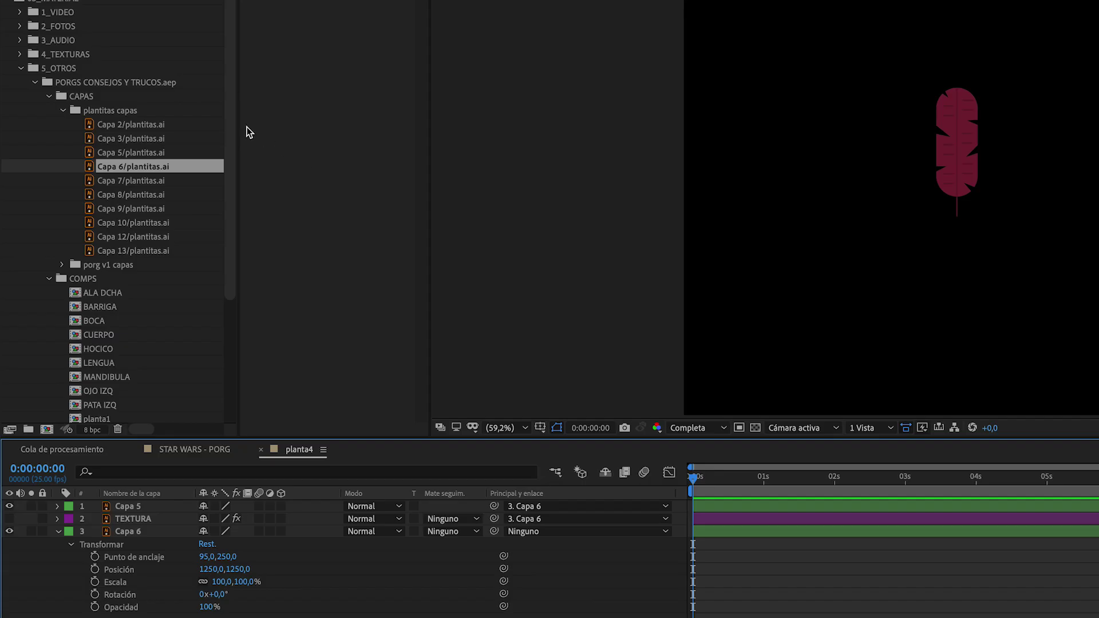
# Turn on continuous rasterization for the Capa 6 layer in the planta4 composition.
pyautogui.click(132, 531)
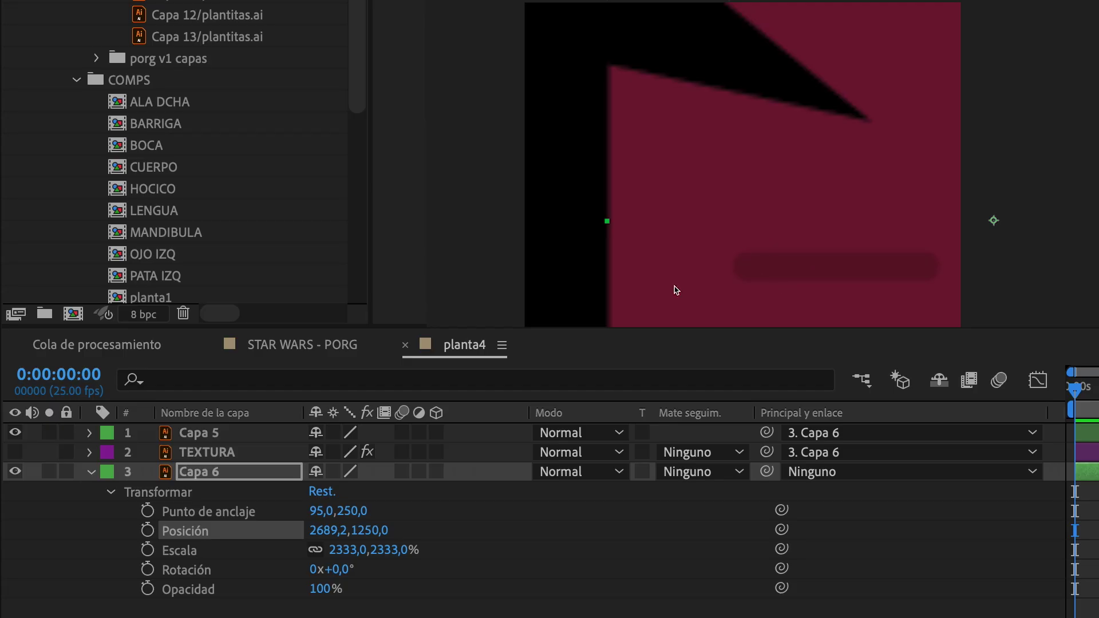
pyautogui.click(334, 471)
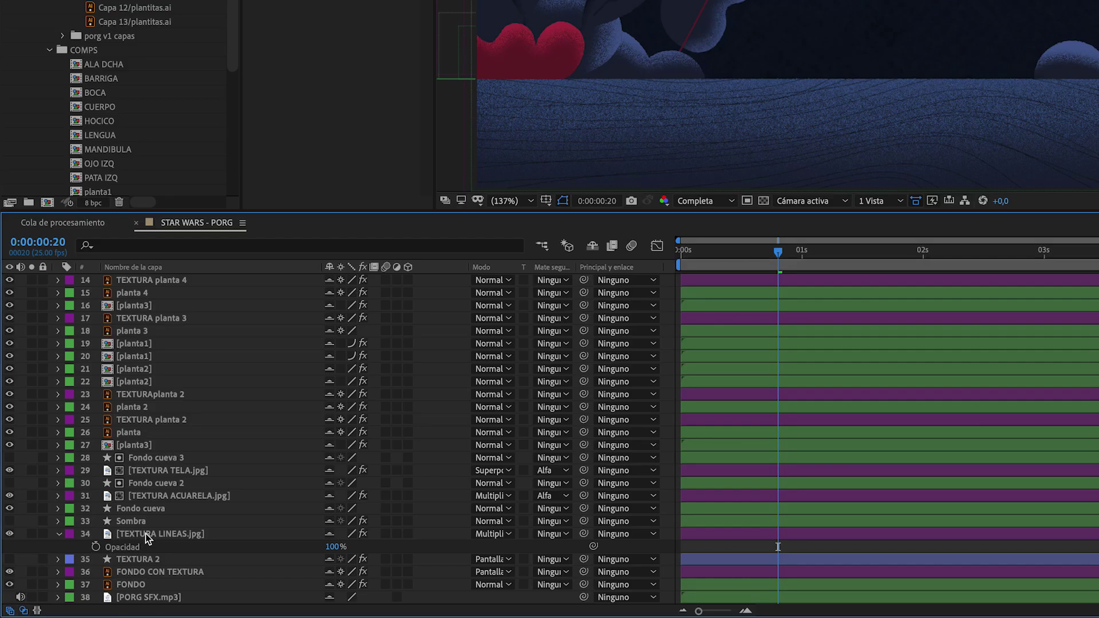
# Set the blending mode of the TEXTURA LINEAS.jpg layer to Oscurecer, and change it to Pantalla.
pyautogui.click(145, 533)
pyautogui.click(493, 533)
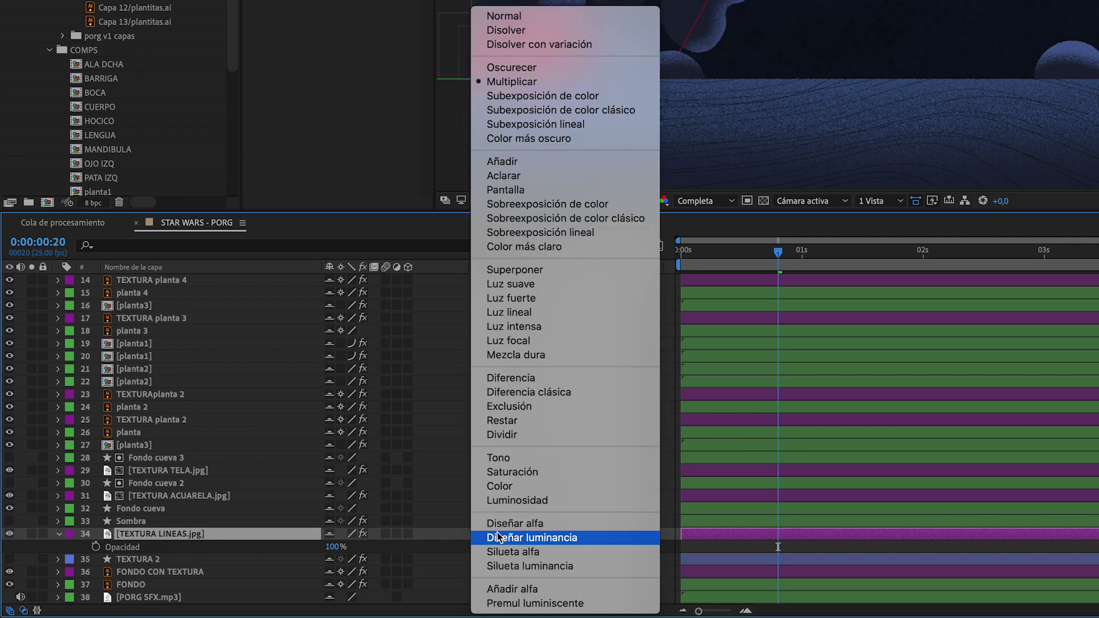
pyautogui.click(508, 67)
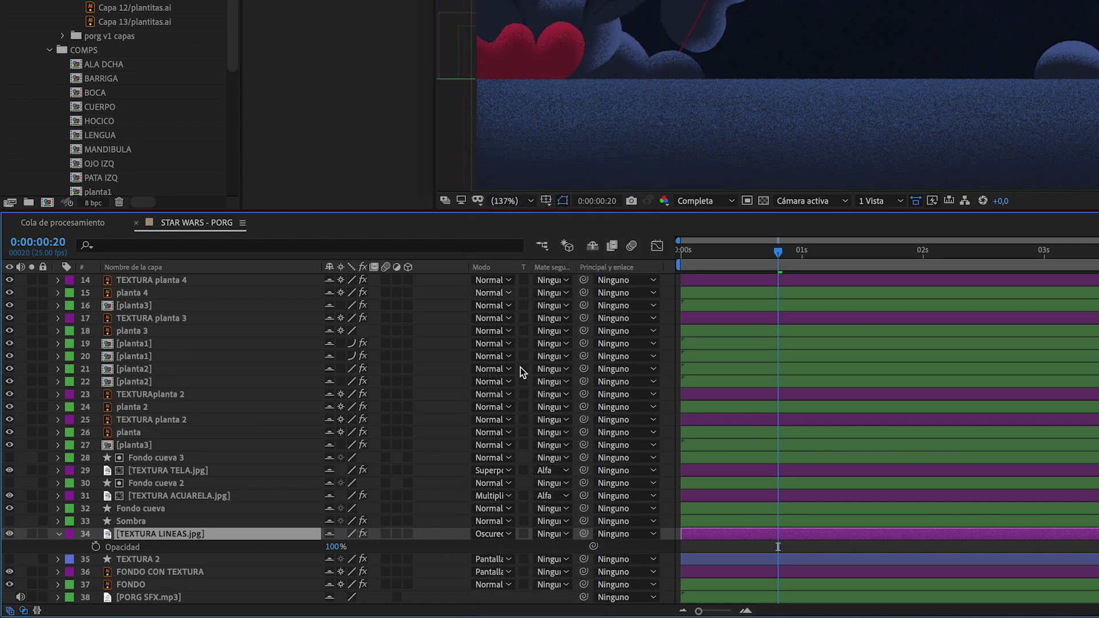
pyautogui.click(498, 533)
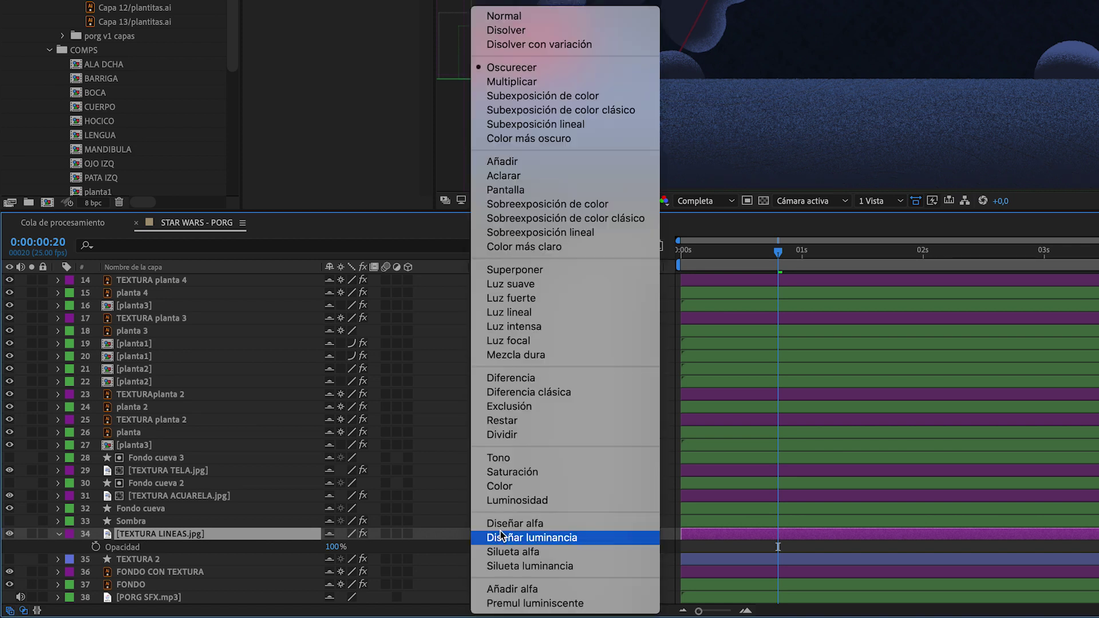
pyautogui.click(498, 190)
# Cycle the TEXTURA LINEAS.jpg layer forward through the following blending modes, including Luz intensa.
pyautogui.hotkey('shift', '=')
pyautogui.hotkey('shift', '=')
pyautogui.hotkey('shift', '=')
pyautogui.hotkey('shift', '=')
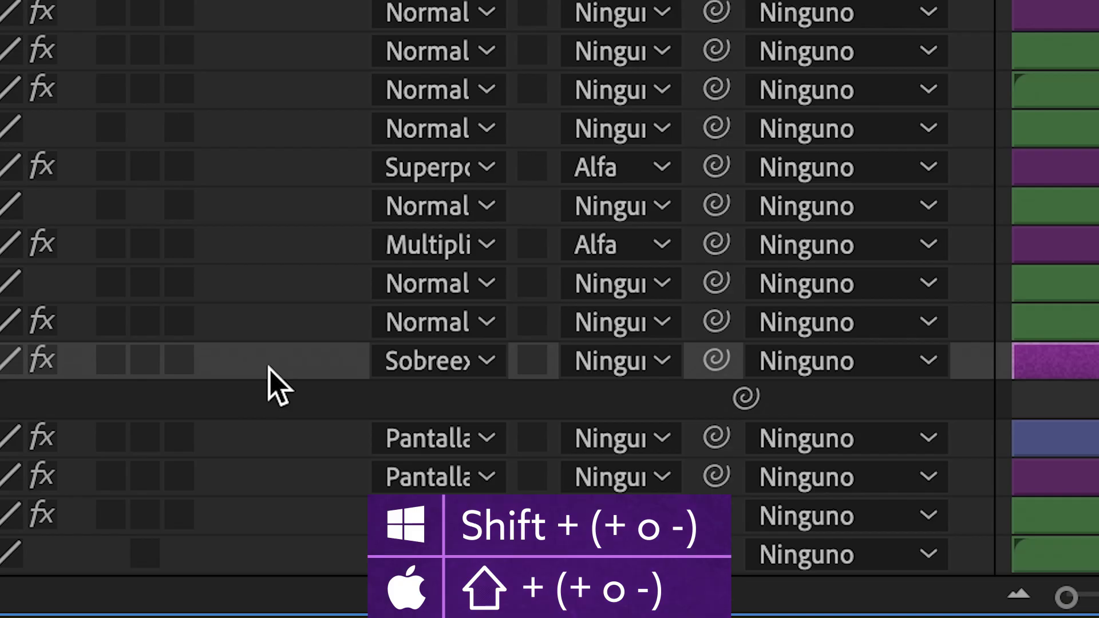
pyautogui.hotkey('shift', '=')
pyautogui.hotkey('shift', '=')
pyautogui.hotkey('shift', '=')
pyautogui.hotkey('shift', '=')
pyautogui.hotkey('shift', '=')
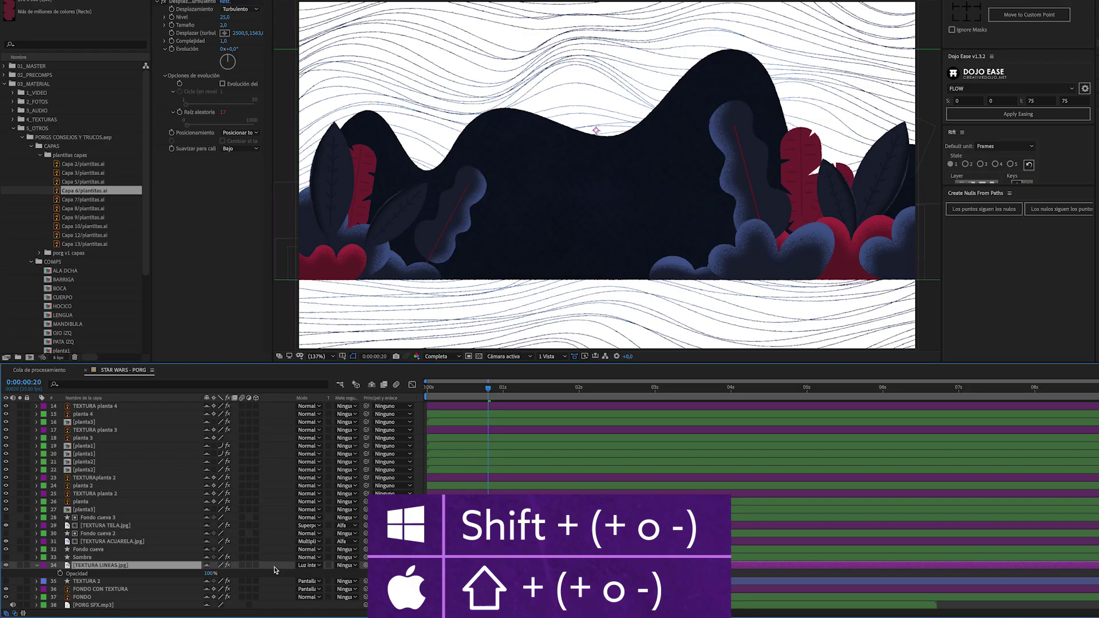
pyautogui.hotkey('shift', '=')
pyautogui.hotkey('shift', '=')
pyautogui.hotkey('shift', '=')
pyautogui.hotkey('shift', '=')
pyautogui.hotkey('shift', '=')
pyautogui.hotkey('shift', '=')
pyautogui.hotkey('shift', '=')
pyautogui.hotkey('shift', '=')
pyautogui.hotkey('shift', '=')
pyautogui.hotkey('shift', '=')
pyautogui.hotkey('shift', '=')
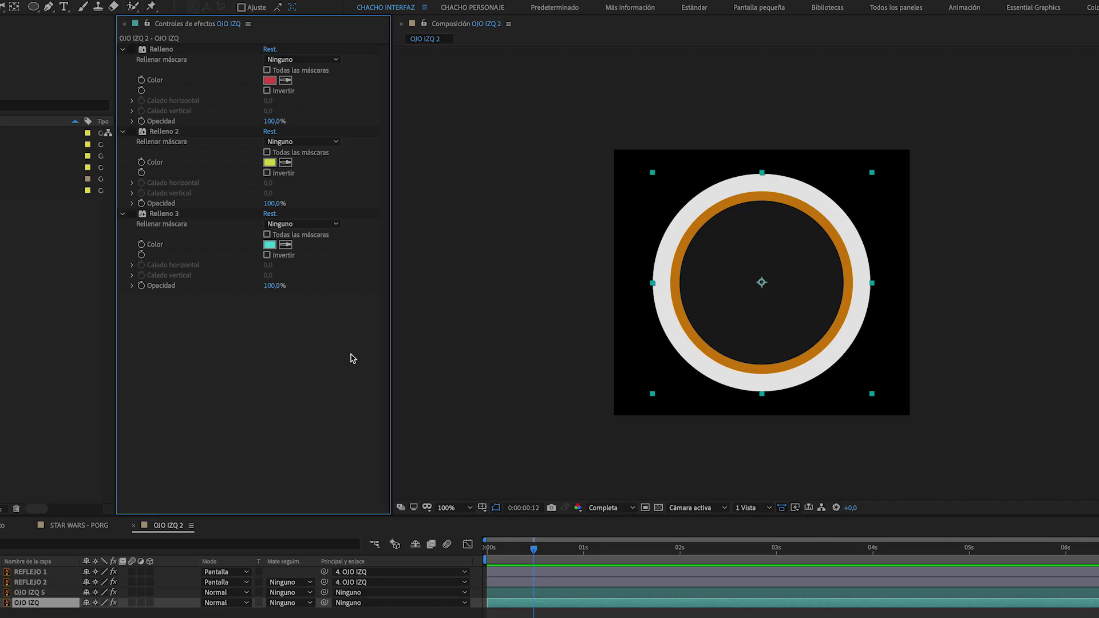
# Enable the Relleno, Relleno 2 and Relleno 3 effects on the OJO IZQ layer one after another.
pyautogui.click(131, 49)
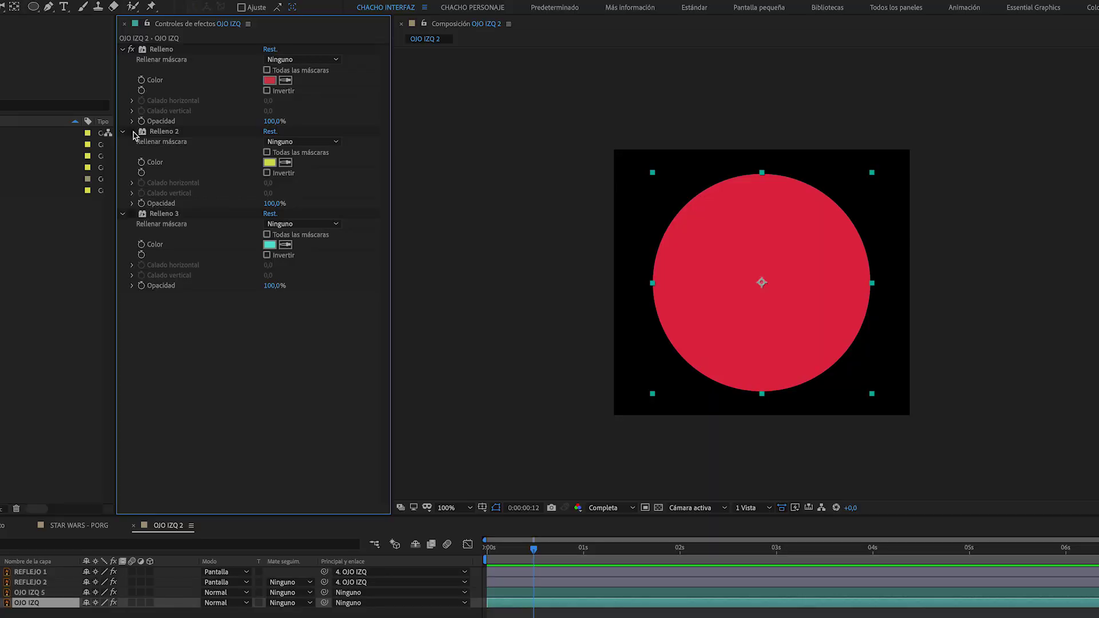
pyautogui.click(131, 132)
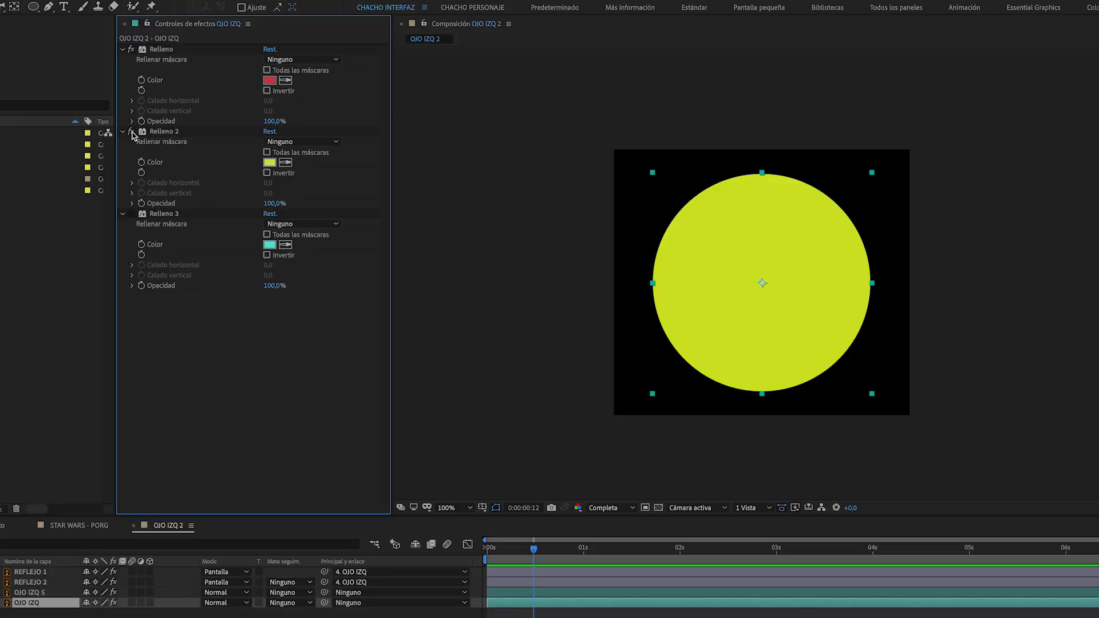
pyautogui.click(131, 214)
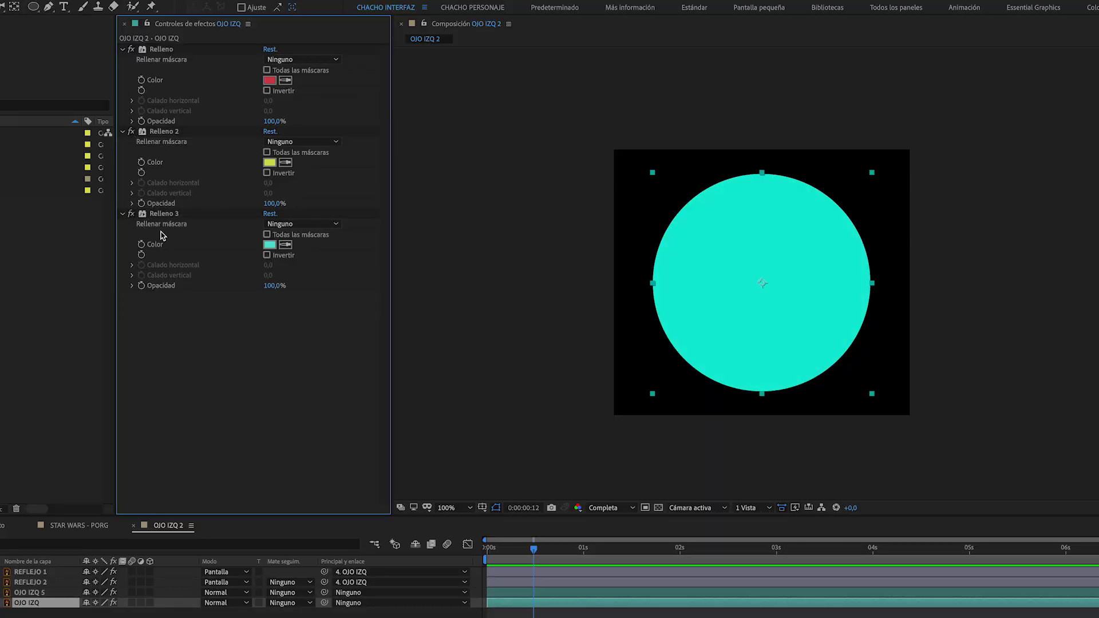
# Reorder the fill effects on OJO IZQ, placing Relleno 3 above Relleno 2 and moving the uppermost effects further down.
pyautogui.moveTo(164, 218); pyautogui.dragTo(180, 146)
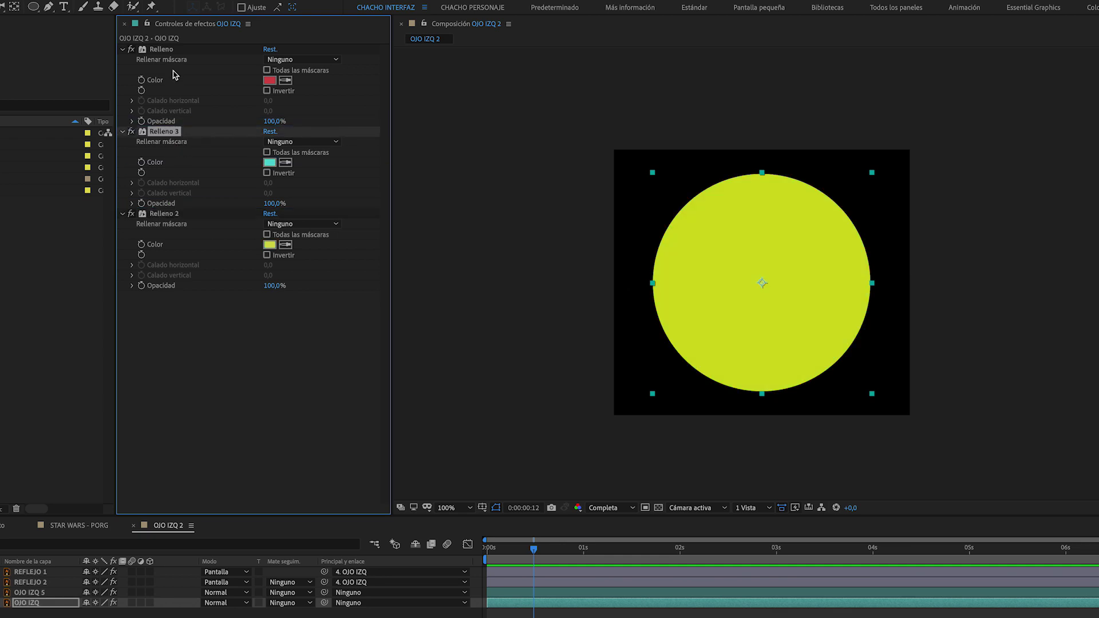
pyautogui.moveTo(166, 51); pyautogui.dragTo(169, 189)
pyautogui.moveTo(156, 49); pyautogui.dragTo(181, 191)
pyautogui.moveTo(165, 50); pyautogui.dragTo(203, 312)
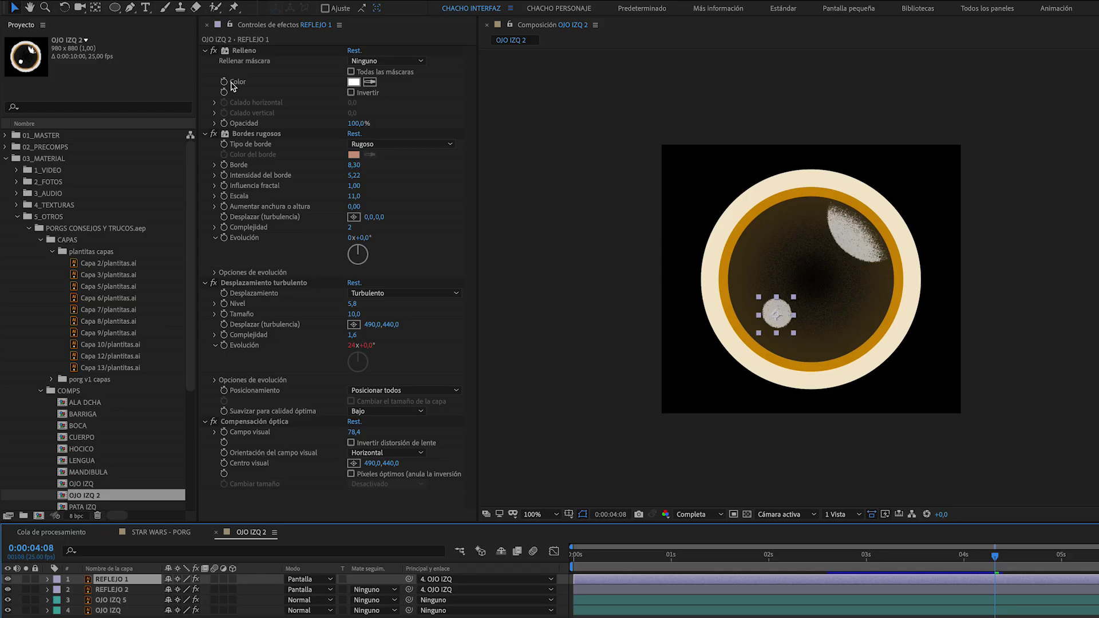
# Disable the Relleno, Bordes rugosos and Compensación óptica effects on the REFLEJO 1 layer.
pyautogui.click(212, 113)
pyautogui.click(214, 134)
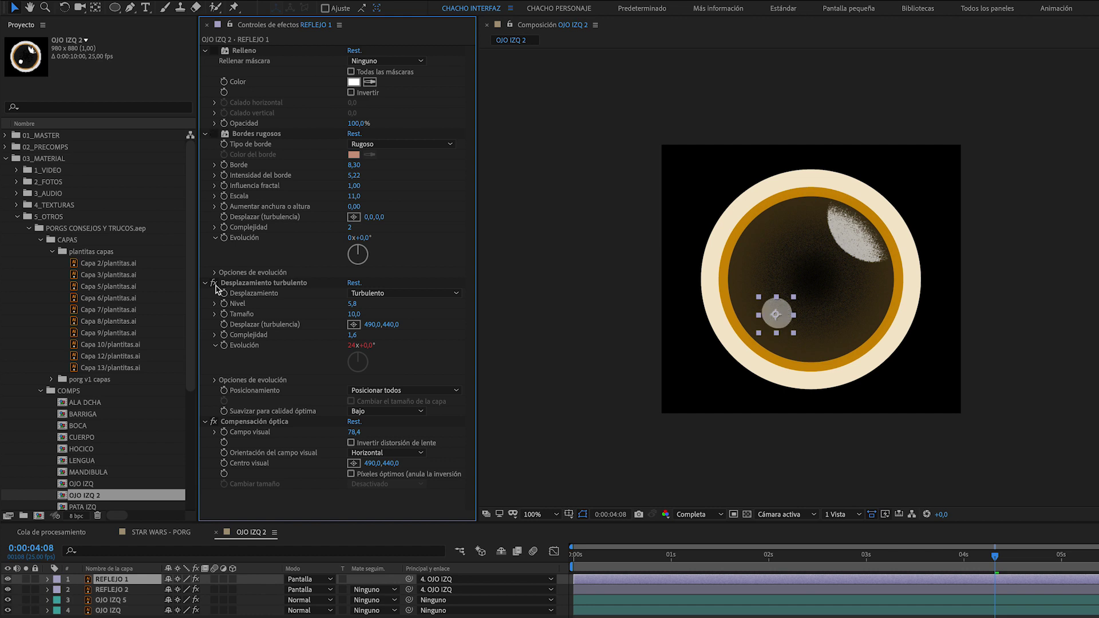
pyautogui.click(213, 422)
# Disable the Relleno and Bordes rugosos effects on the REFLEJO 2 layer.
pyautogui.click(108, 589)
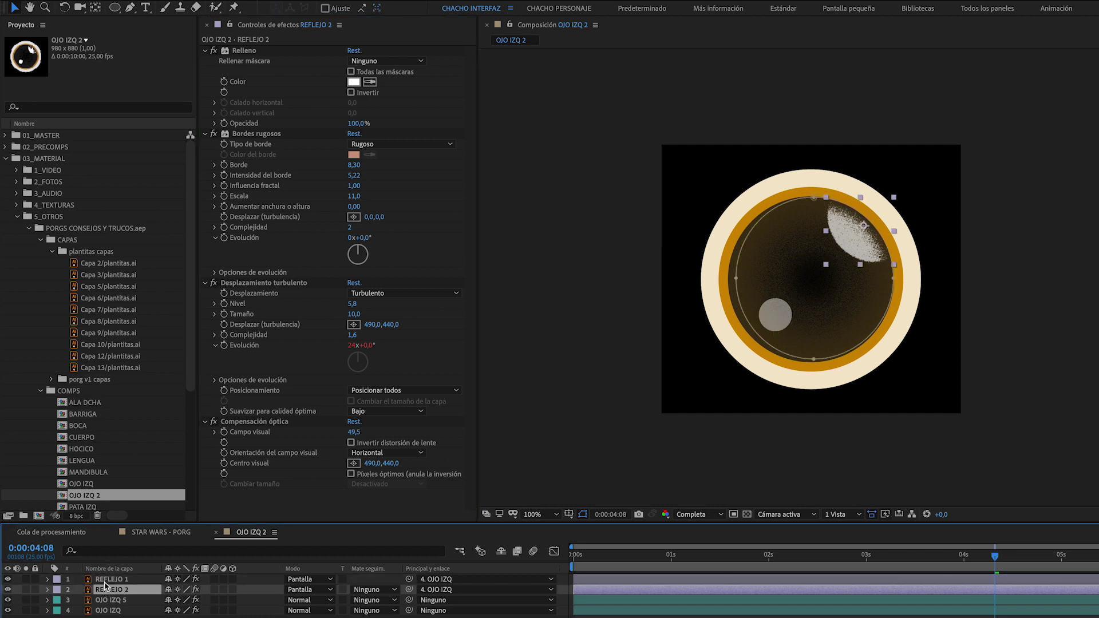
pyautogui.click(214, 50)
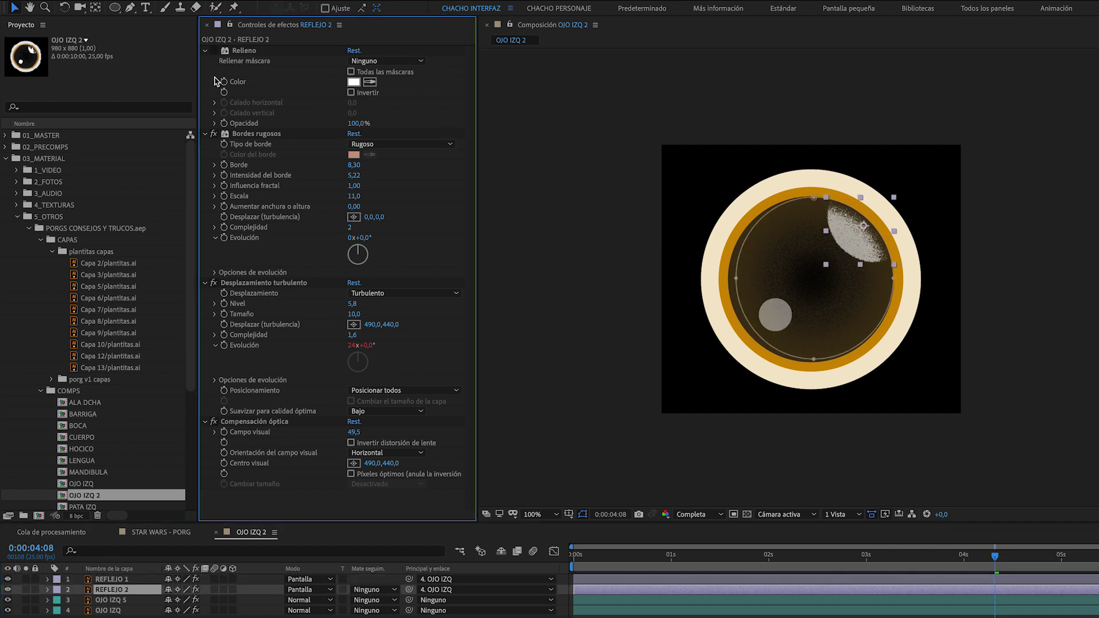
pyautogui.click(213, 134)
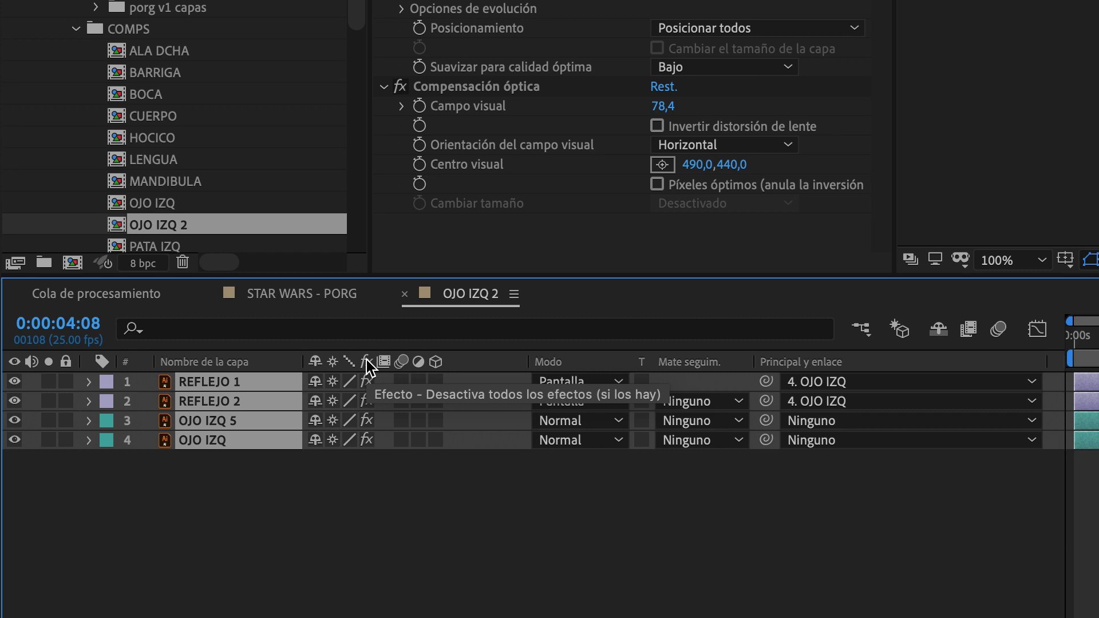
# Toggle the effects of REFLEJO 1, REFLEJO 2, OJO IZQ 5 and OJO IZQ off and on, and remove all effects from these layers.
pyautogui.moveTo(367, 381); pyautogui.dragTo(368, 523)
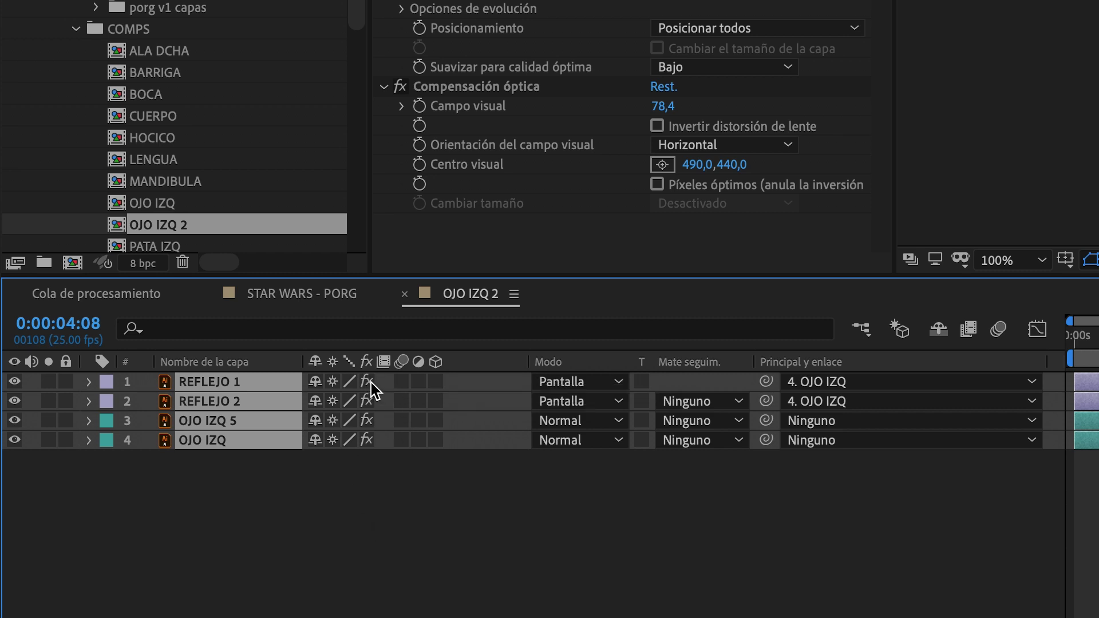
pyautogui.moveTo(370, 382); pyautogui.dragTo(388, 521)
pyautogui.click(388, 520)
pyautogui.click(225, 387)
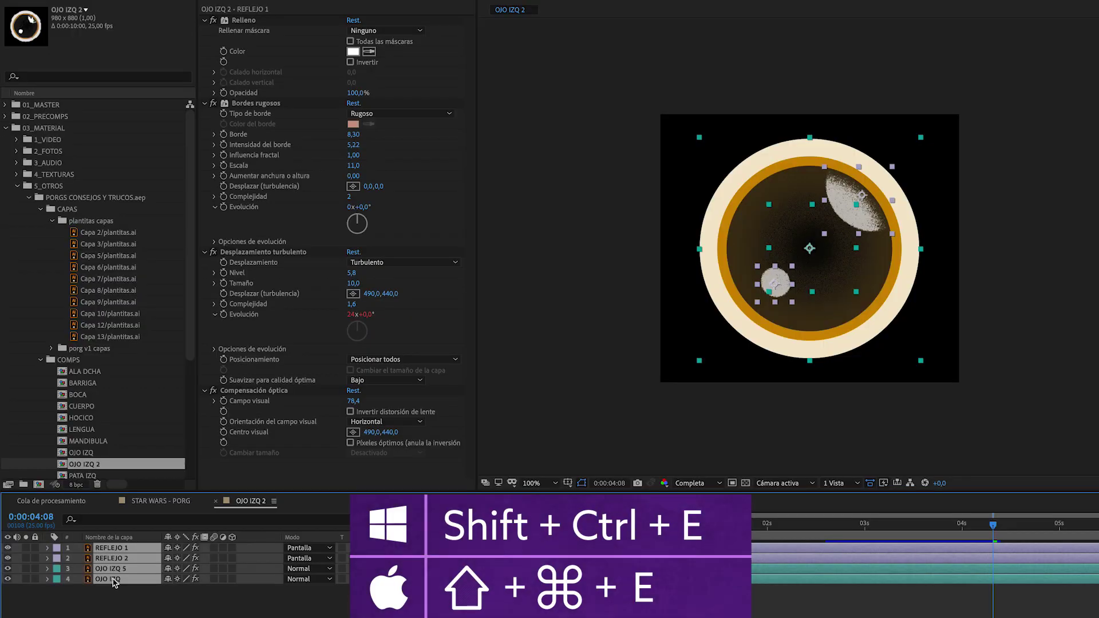
pyautogui.hotkey('ctrl', 'shift', 'e')
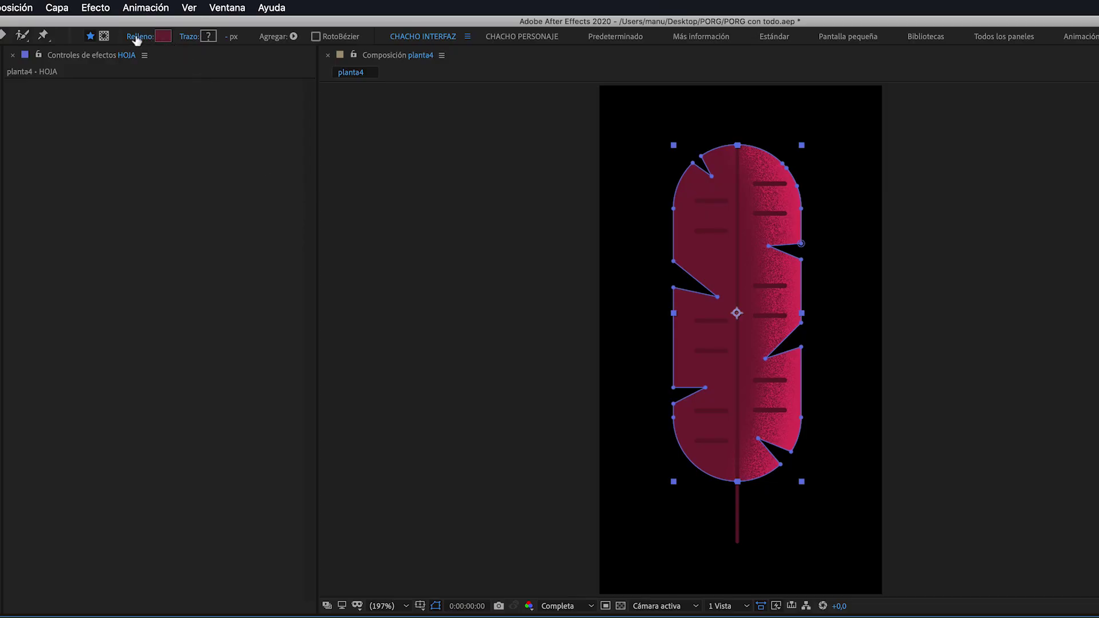
# Draw a triangular mask across the left edge of the leaf on the HOJA shape layer and set its mode to Restar.
pyautogui.click(105, 37)
pyautogui.click(644, 324)
pyautogui.click(700, 333)
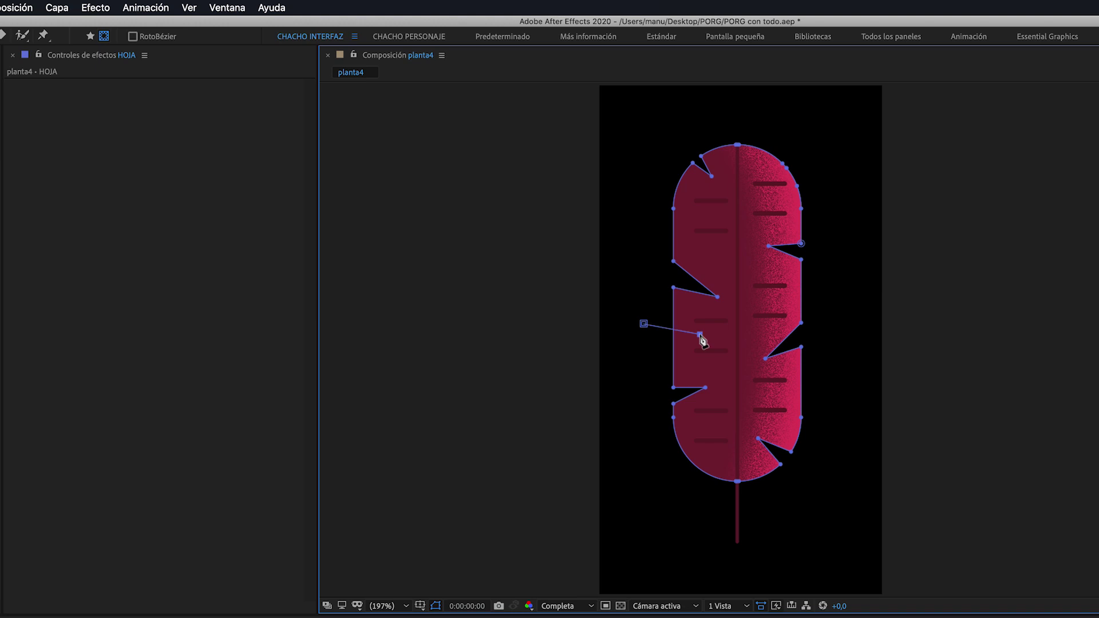
pyautogui.click(643, 324)
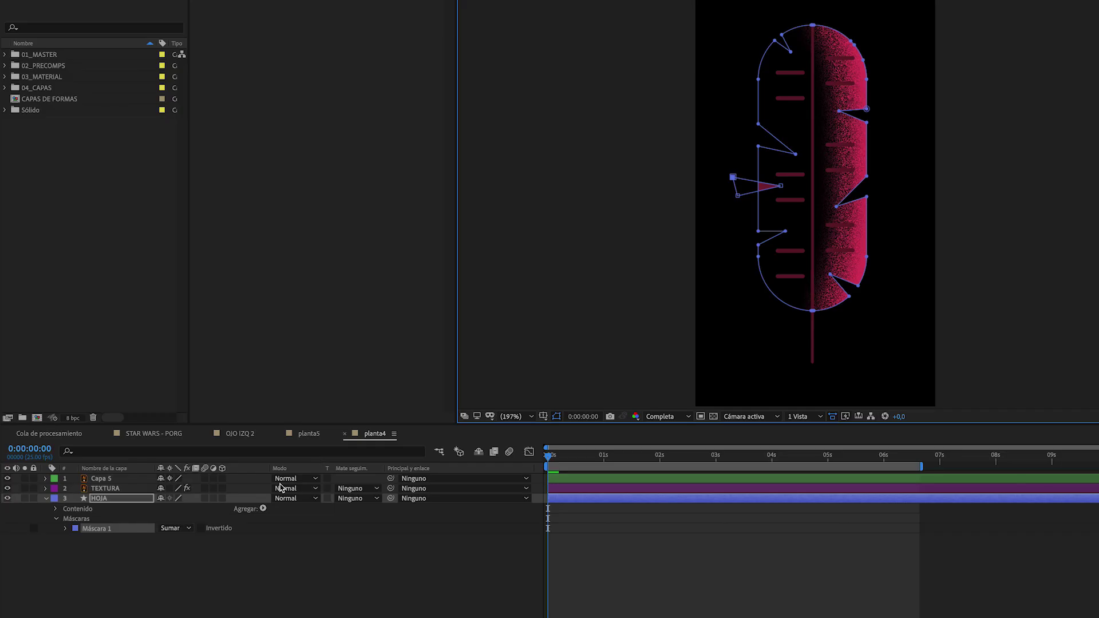
pyautogui.click(179, 530)
pyautogui.click(195, 562)
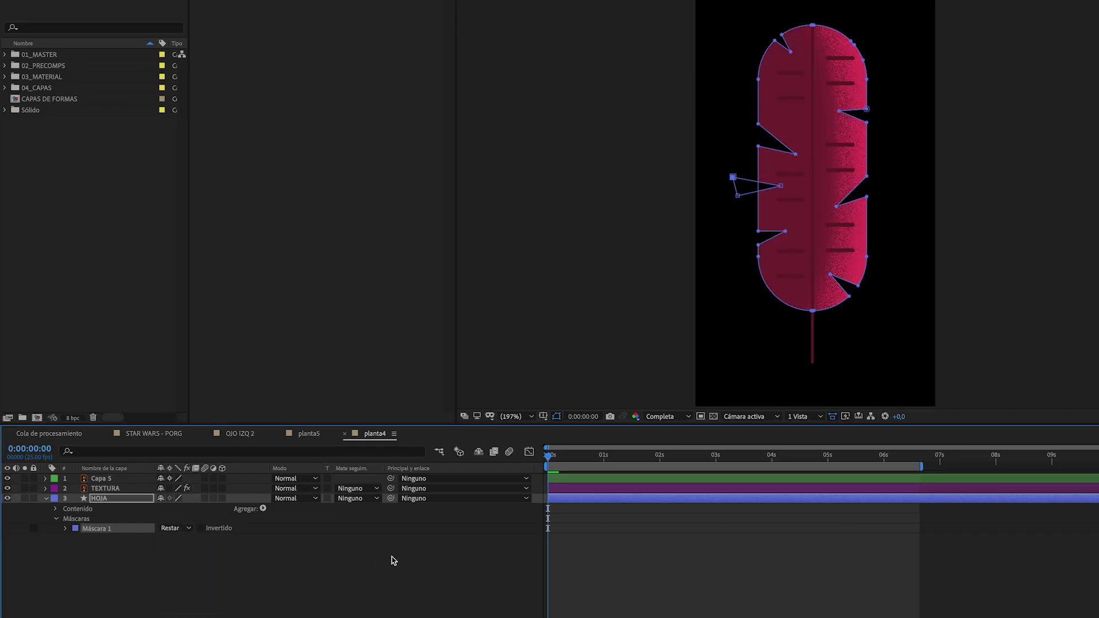
pyautogui.click(393, 560)
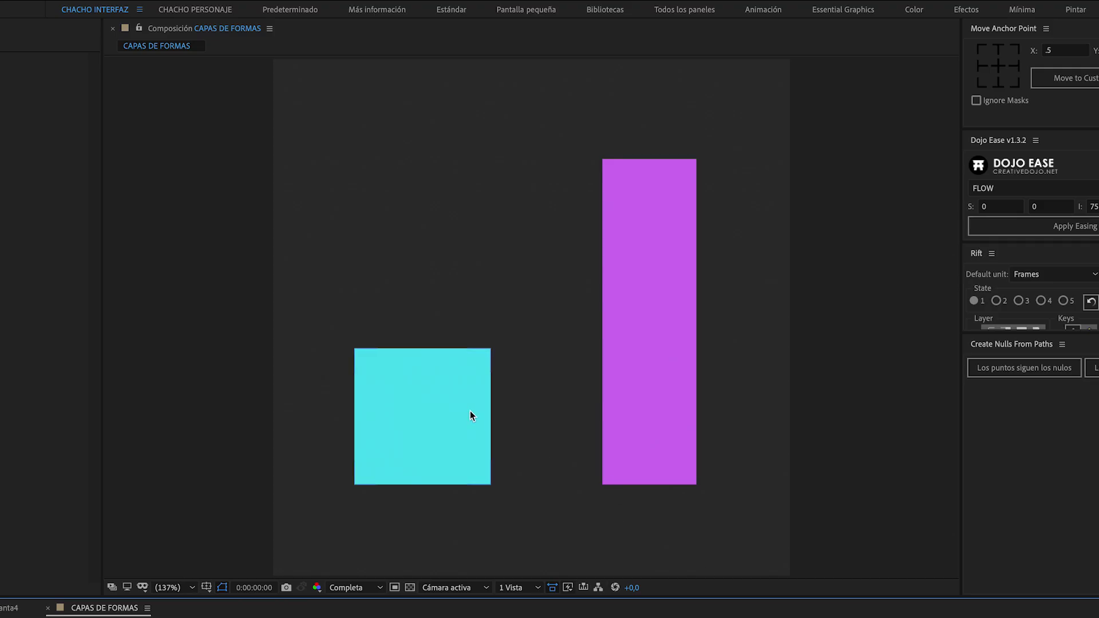
# Move the cyan square around the CAPAS DE FORMAS composition, bringing it toward the purple rectangle's upper right corner.
pyautogui.click(469, 411)
pyautogui.moveTo(421, 400); pyautogui.dragTo(483, 471)
pyautogui.moveTo(481, 417); pyautogui.dragTo(491, 426)
pyautogui.moveTo(484, 382); pyautogui.dragTo(457, 385)
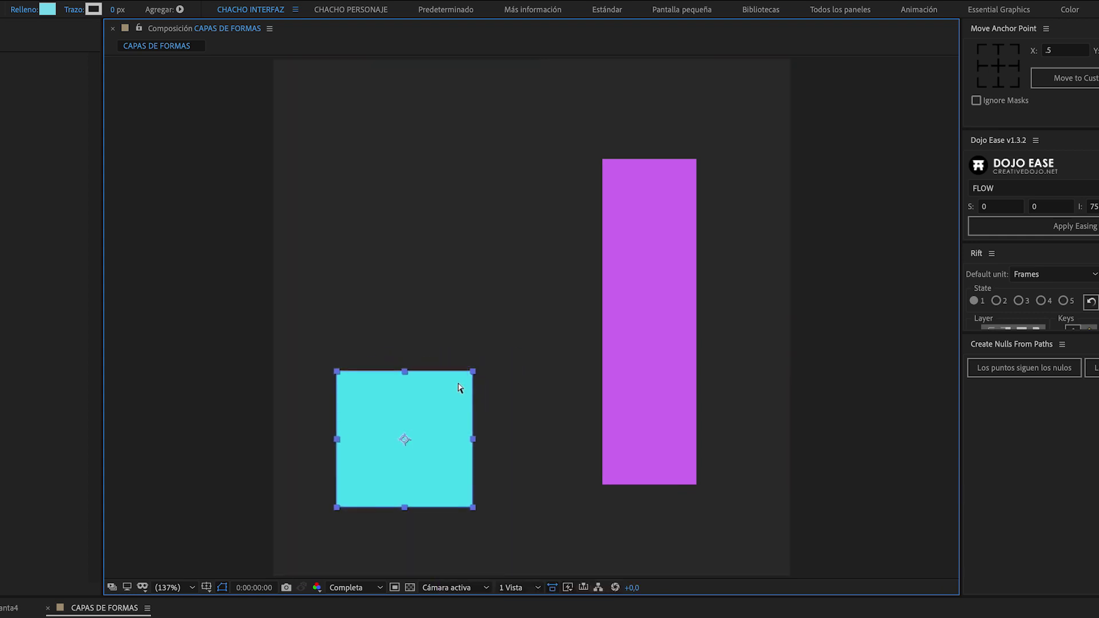
pyautogui.moveTo(431, 421); pyautogui.dragTo(754, 213)
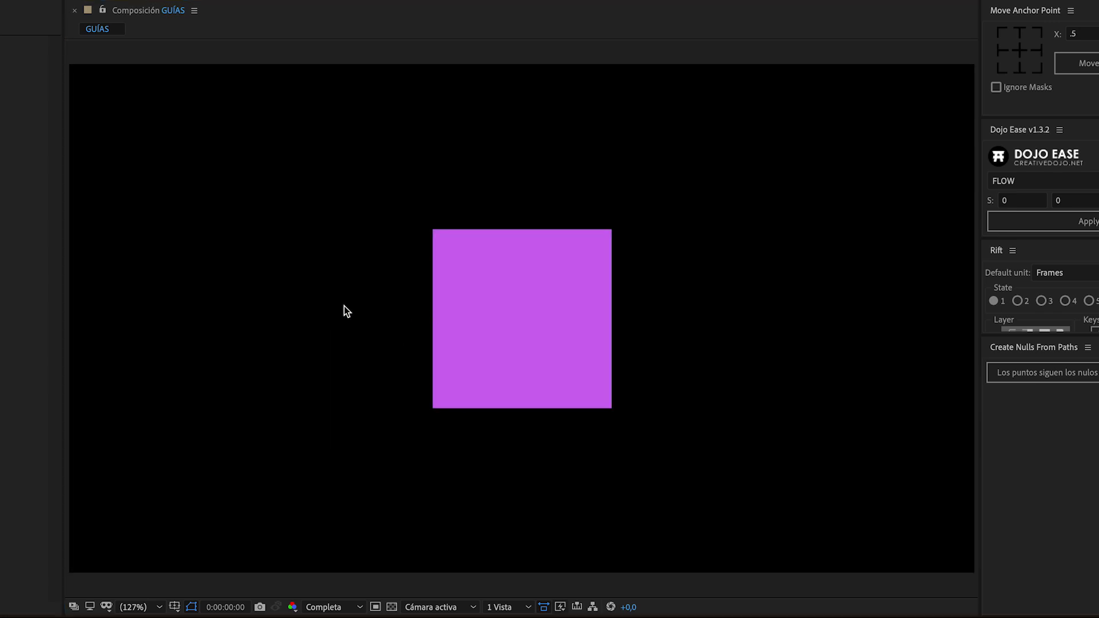
# Add a vertical guide at about 455 px and a horizontal guide at about 200 px, and align the square's upper left corner to them.
pyautogui.hotkey('ctrl', 'r')
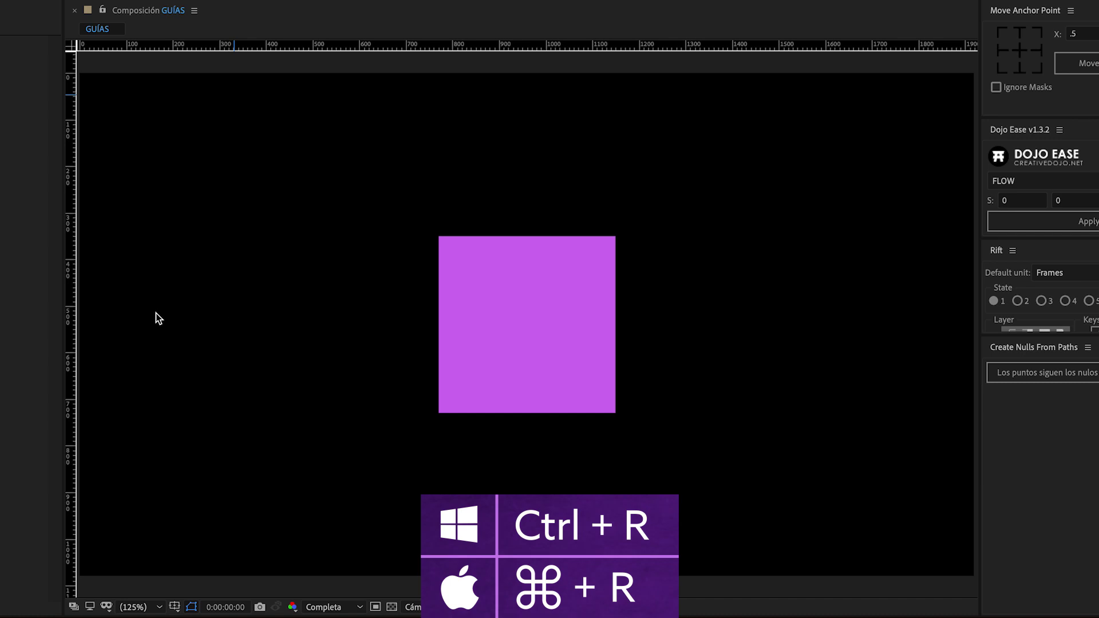
pyautogui.moveTo(69, 314); pyautogui.dragTo(292, 298)
pyautogui.moveTo(326, 49); pyautogui.dragTo(326, 166)
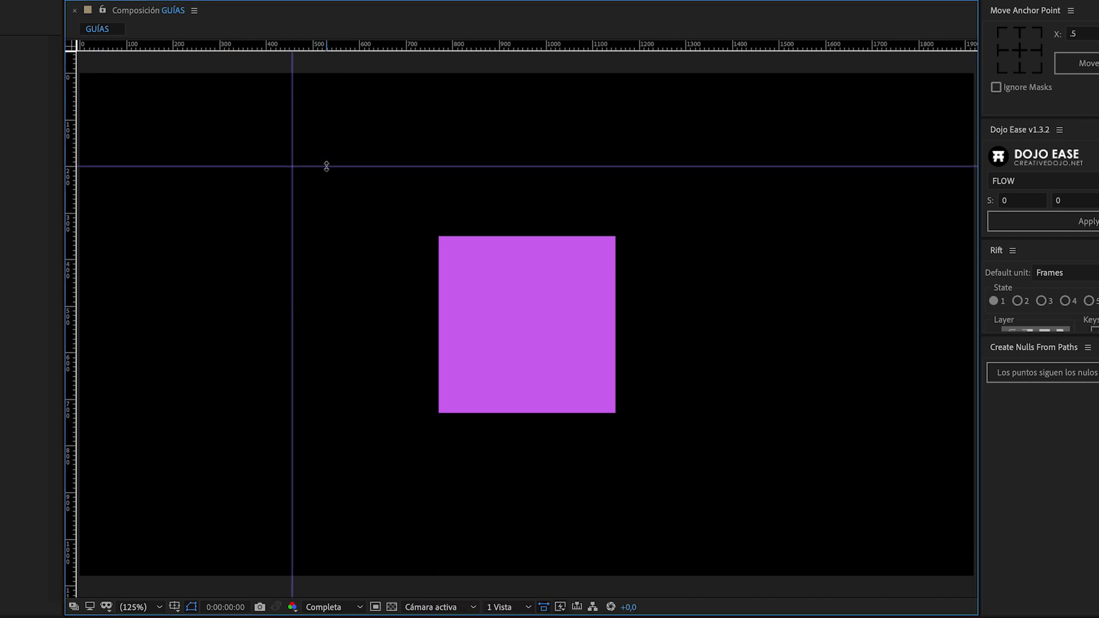
pyautogui.moveTo(512, 343); pyautogui.dragTo(379, 276)
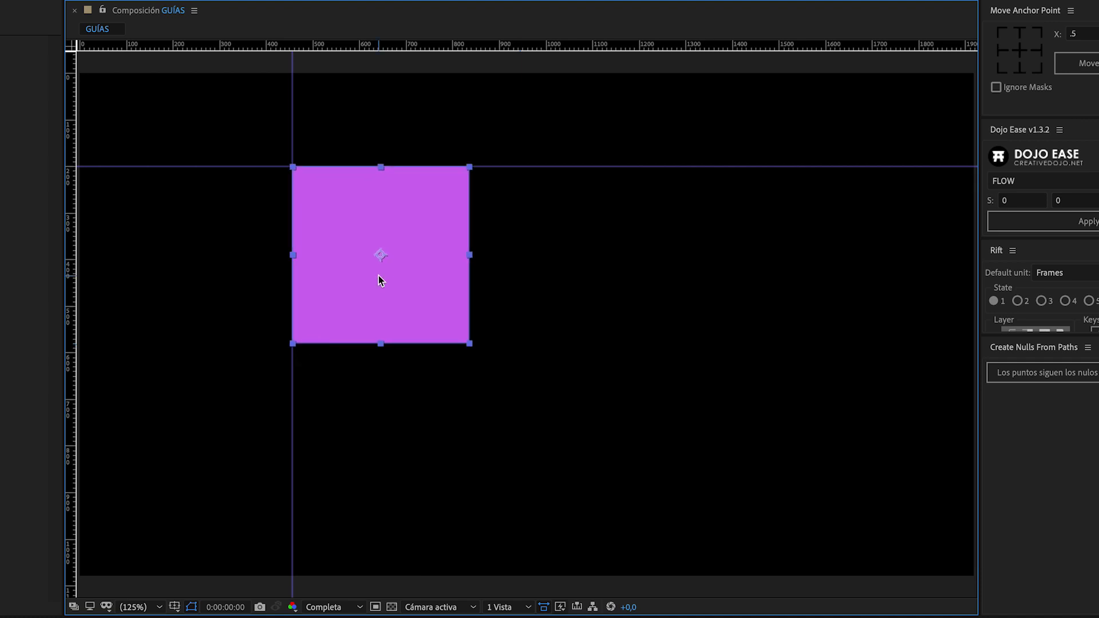
pyautogui.click(310, 430)
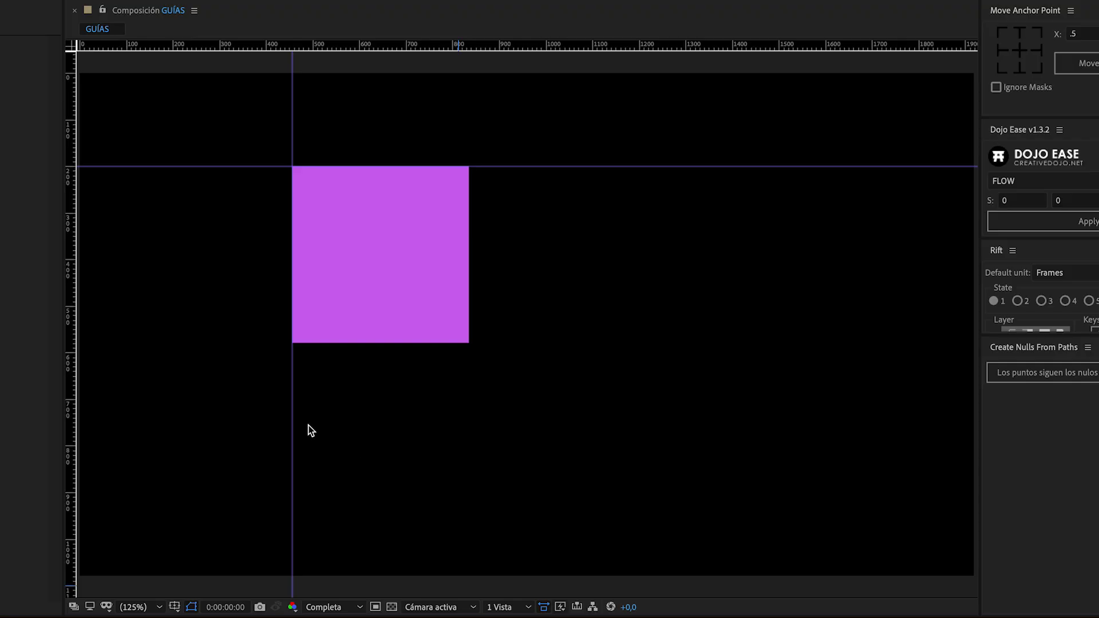
# Set the vertical guide's position to exactly 200.
pyautogui.rightClick(292, 429)
pyautogui.click(335, 443)
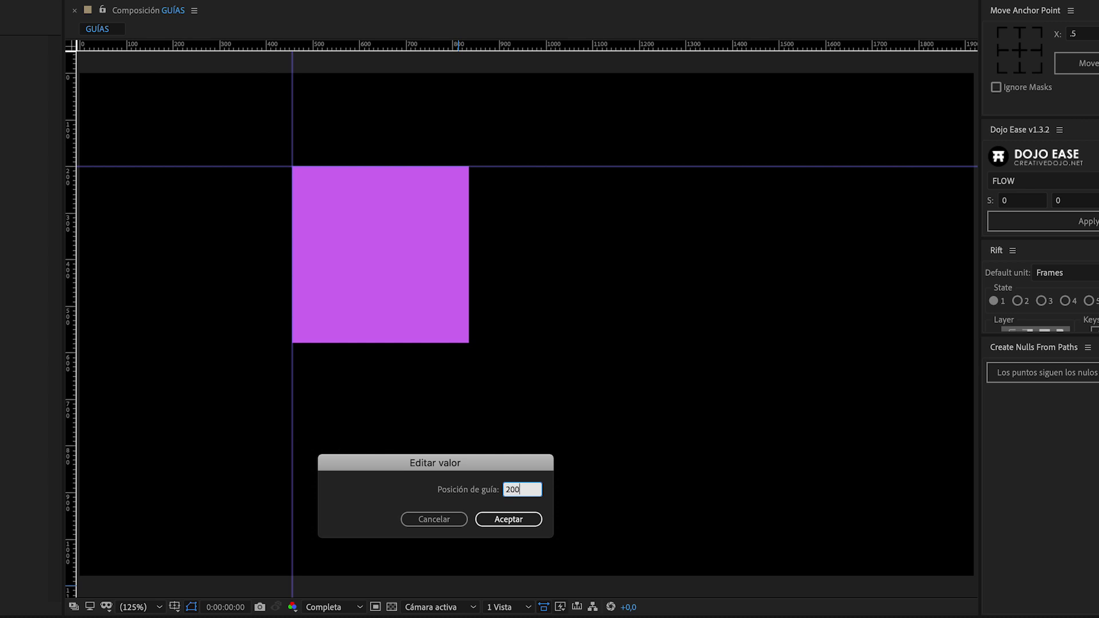
pyautogui.press('Return')
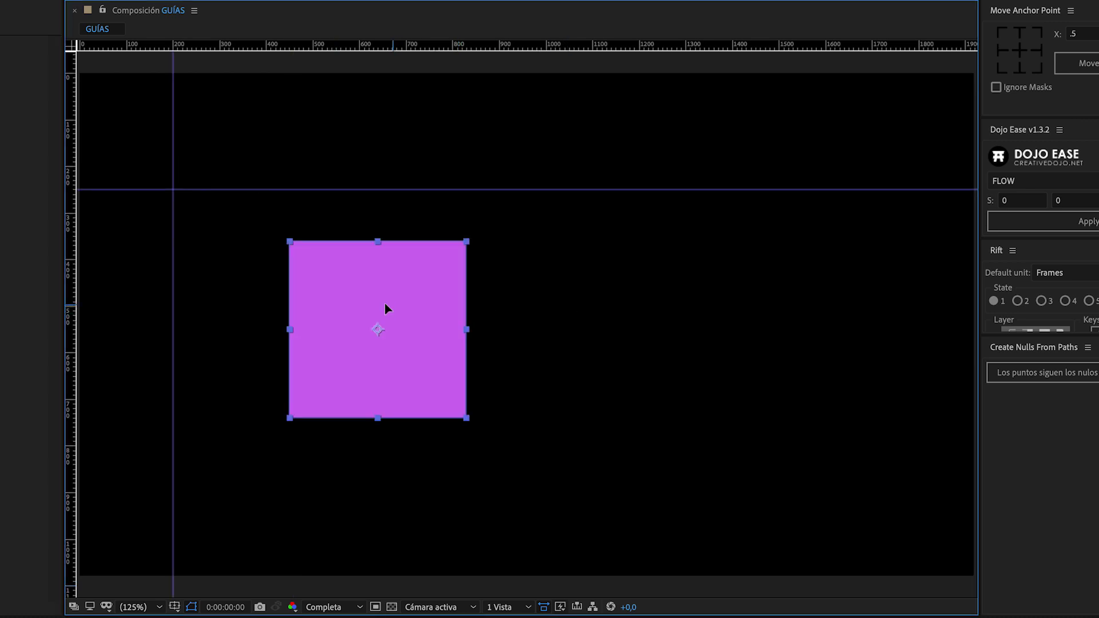
# Turn on Ajustar con las guías and move the purple square toward the intersection of the two guides.
pyautogui.moveTo(385, 308); pyautogui.dragTo(295, 266)
pyautogui.moveTo(294, 266); pyautogui.dragTo(289, 259)
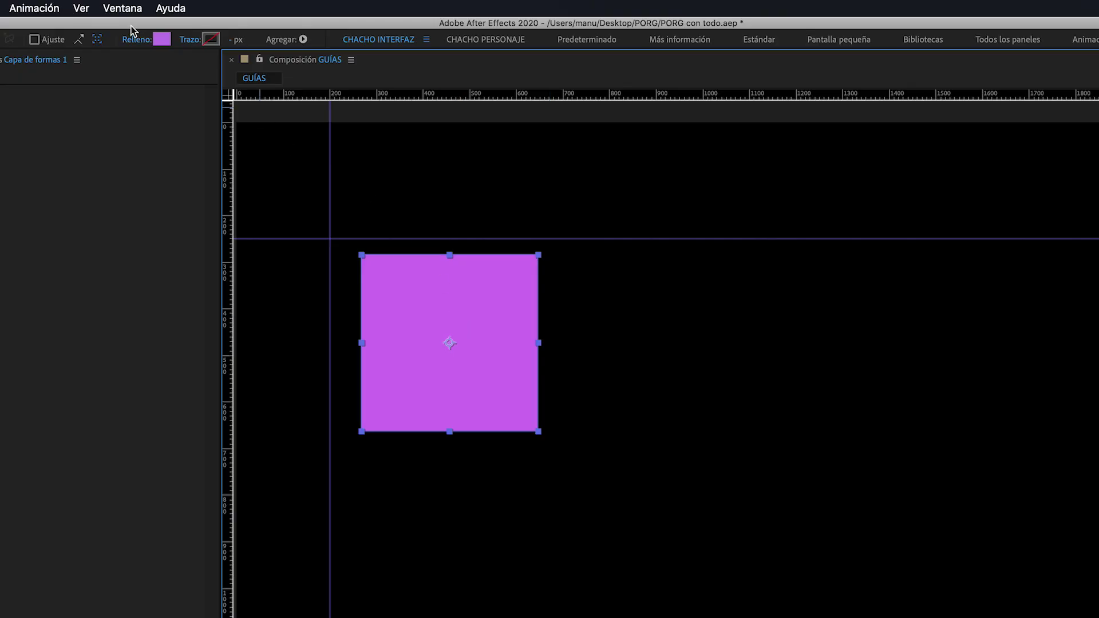
pyautogui.click(81, 8)
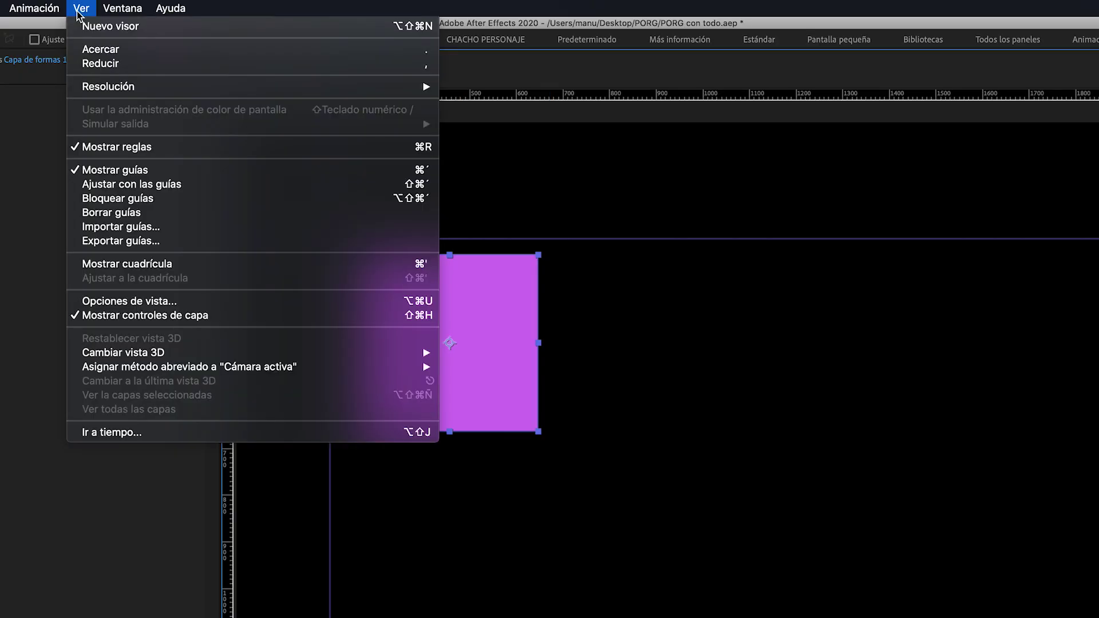
pyautogui.click(132, 186)
pyautogui.click(624, 369)
pyautogui.moveTo(524, 353); pyautogui.dragTo(502, 327)
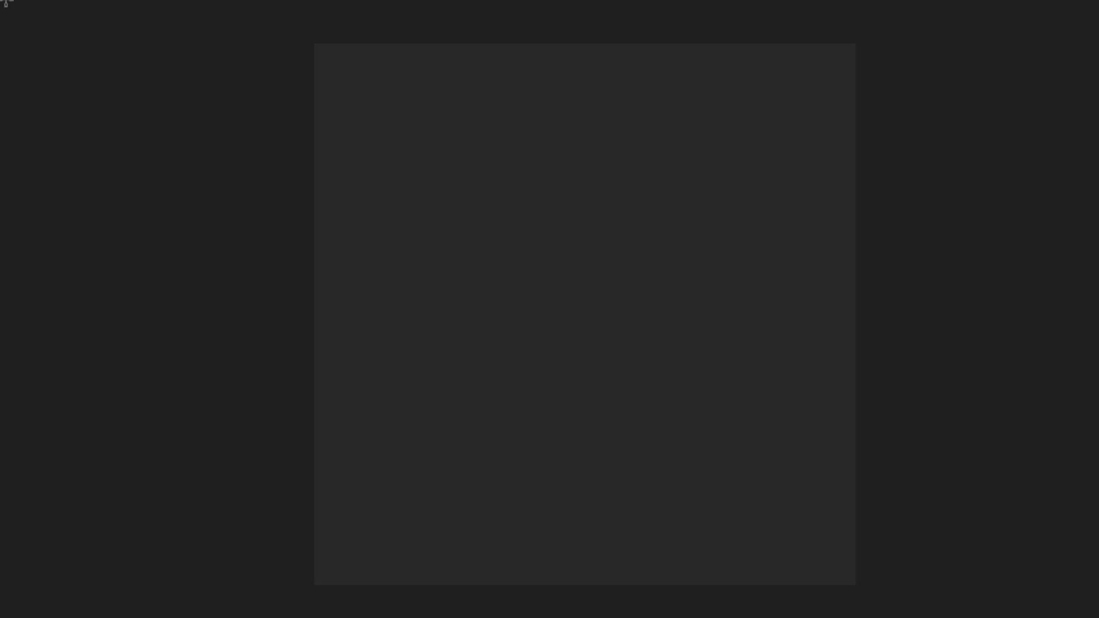
# Draw two rectangles and a circle in the empty composition, and snap the circle's anchor point to its centre.
pyautogui.moveTo(386, 151); pyautogui.dragTo(490, 389)
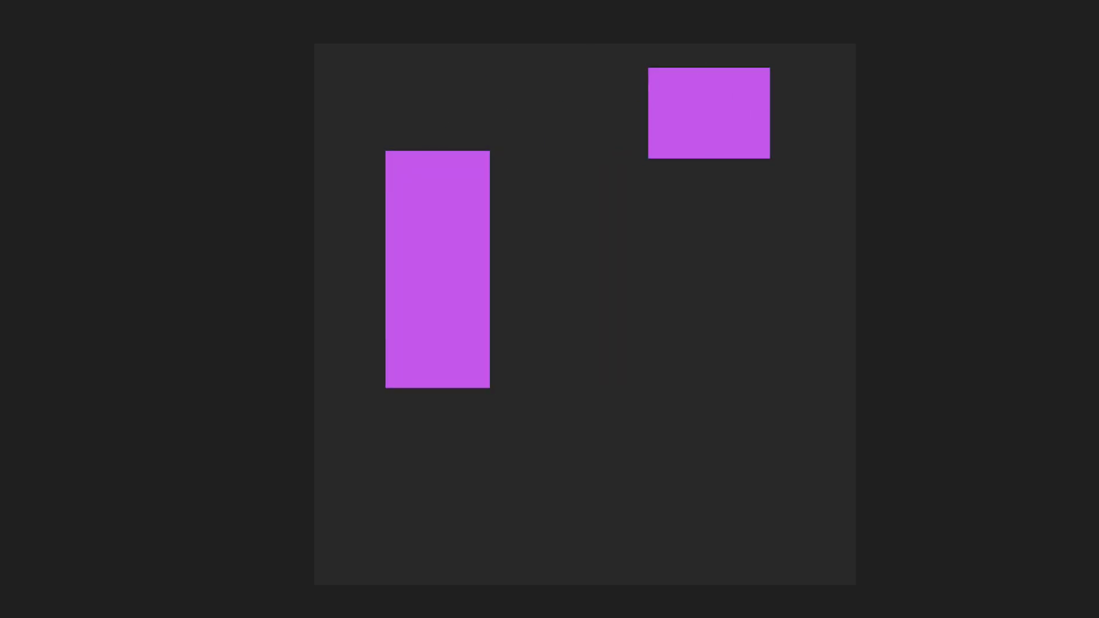
pyautogui.moveTo(587, 316); pyautogui.dragTo(820, 548)
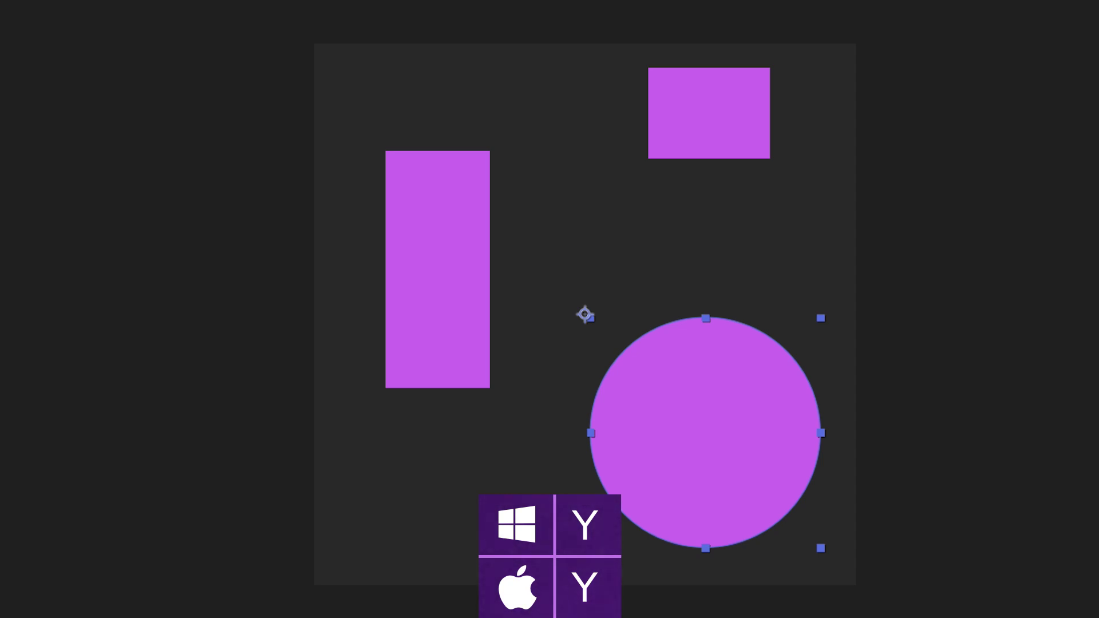
pyautogui.press('ctrl')
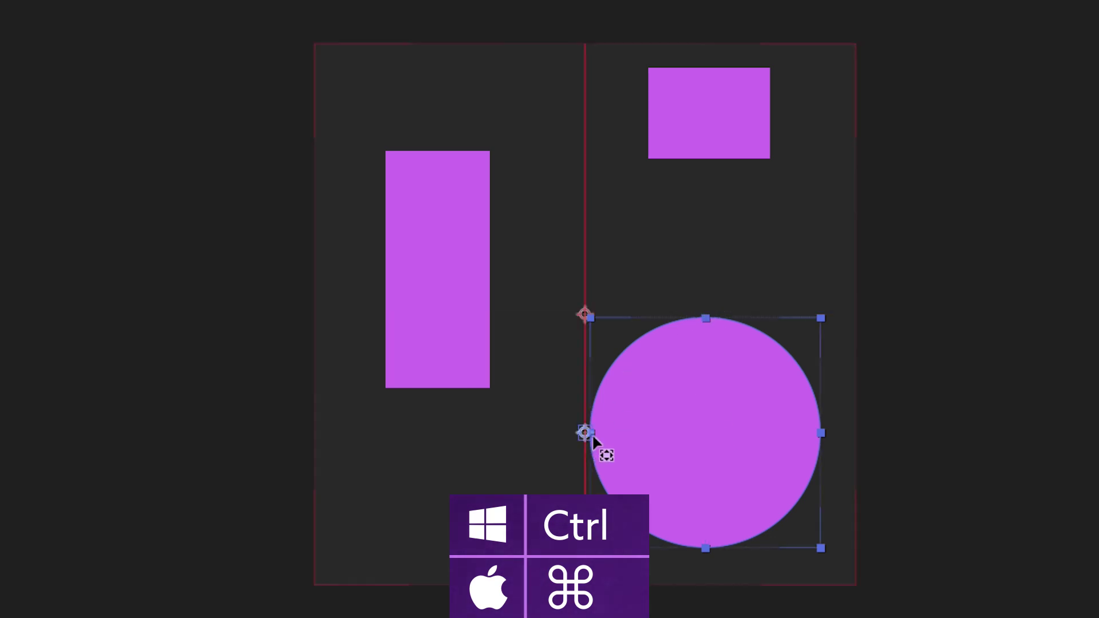
pyautogui.moveTo(593, 431); pyautogui.dragTo(703, 437)
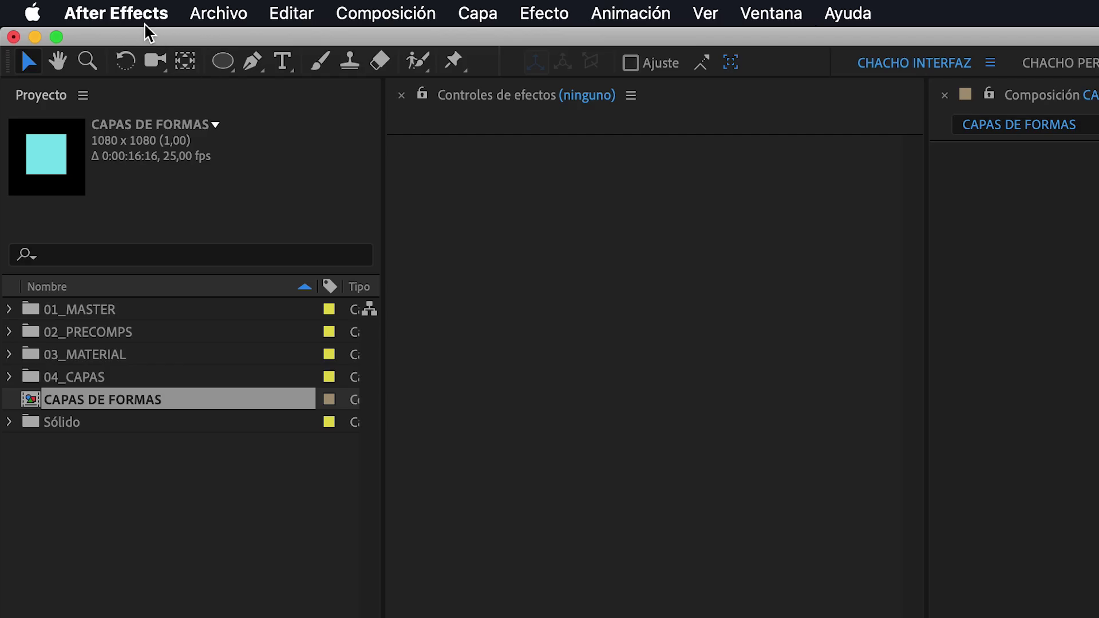
# Enable Centrar el punto de anclaje en las nuevas capas de forma in the General preferences.
pyautogui.click(142, 16)
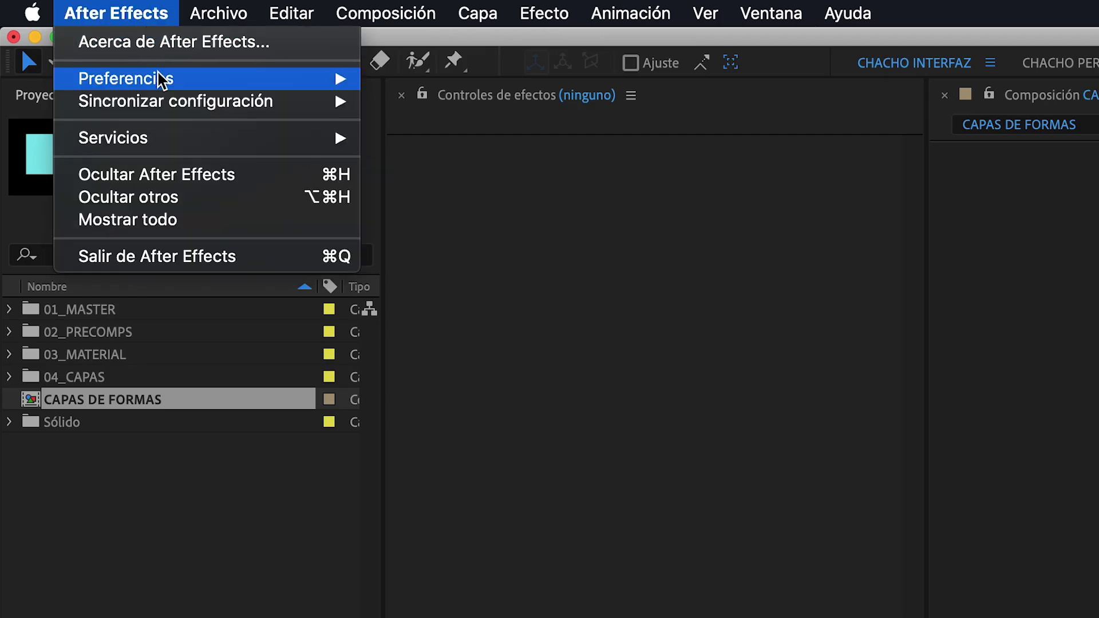
pyautogui.moveTo(162, 80)
pyautogui.click(435, 82)
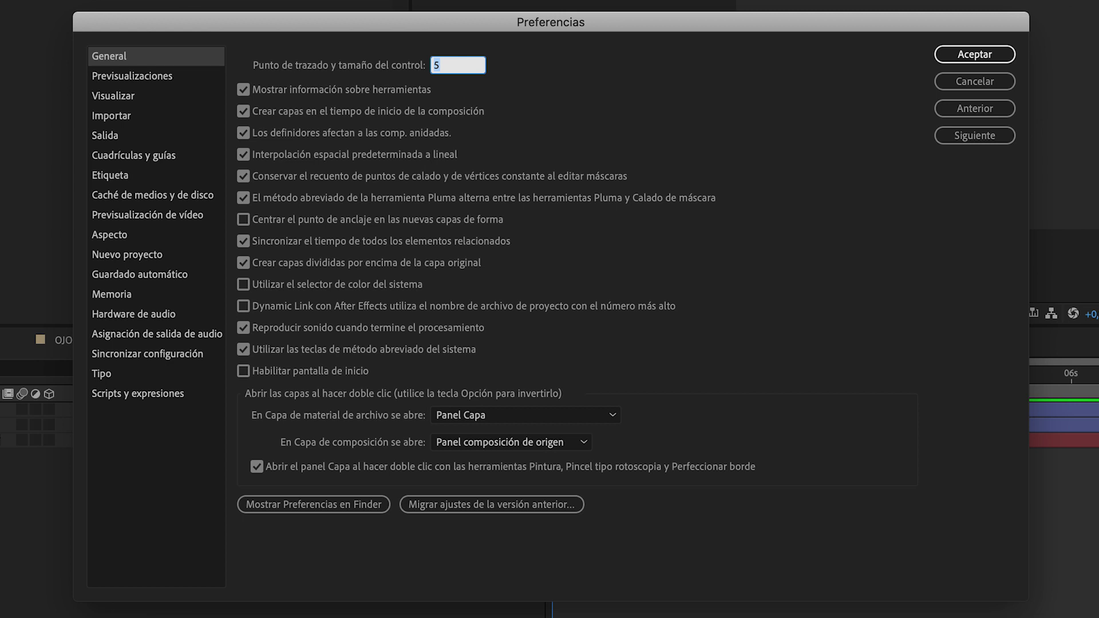
pyautogui.click(331, 218)
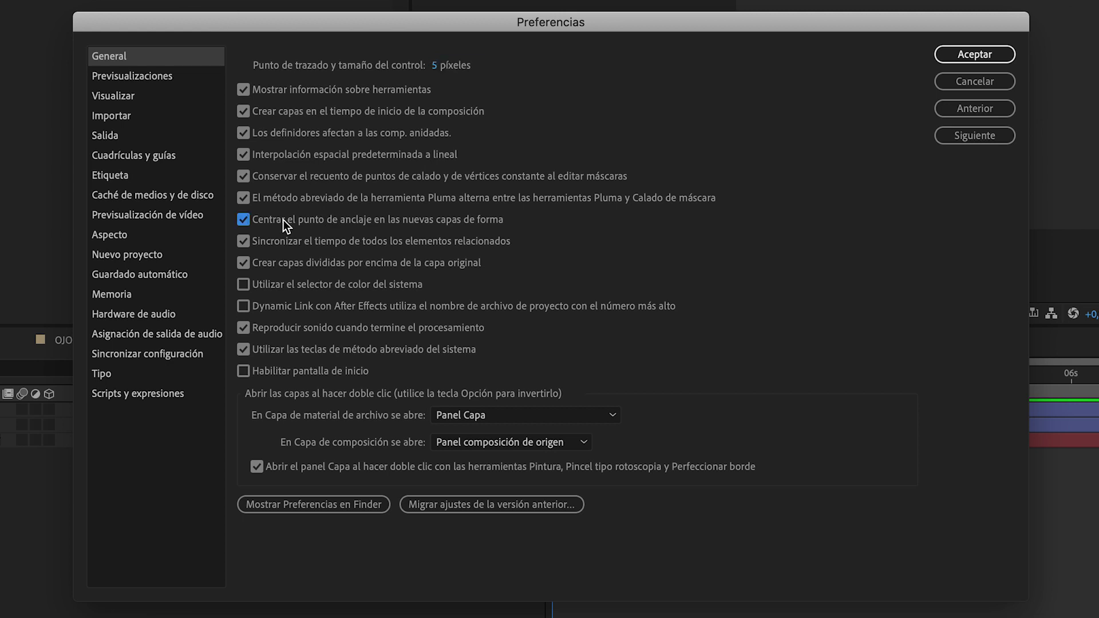
pyautogui.click(974, 54)
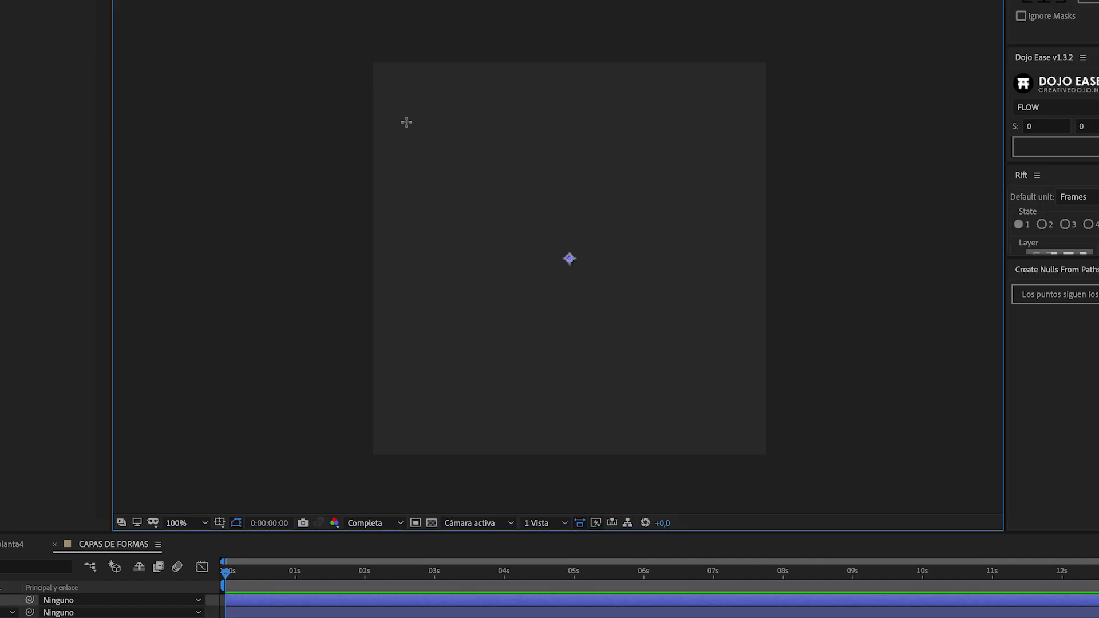
# Draw a circle, a small rectangle beside it and a third, wider shape below them as separate shape layers.
pyautogui.moveTo(401, 118); pyautogui.dragTo(544, 258)
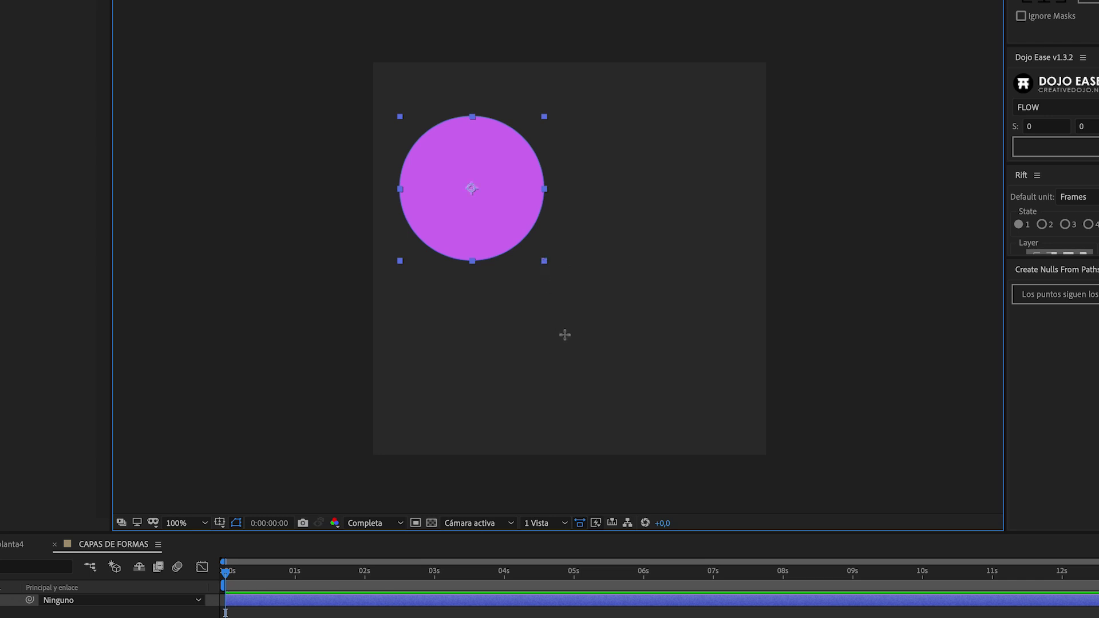
pyautogui.moveTo(599, 139); pyautogui.dragTo(708, 204)
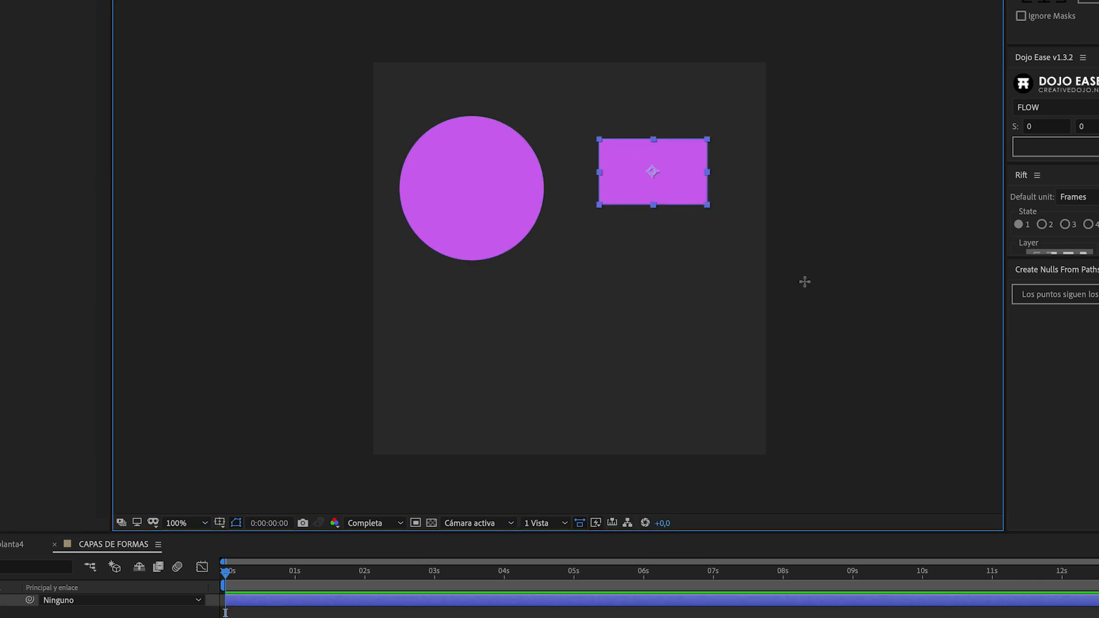
pyautogui.press('F2')
pyautogui.moveTo(458, 308); pyautogui.dragTo(712, 430)
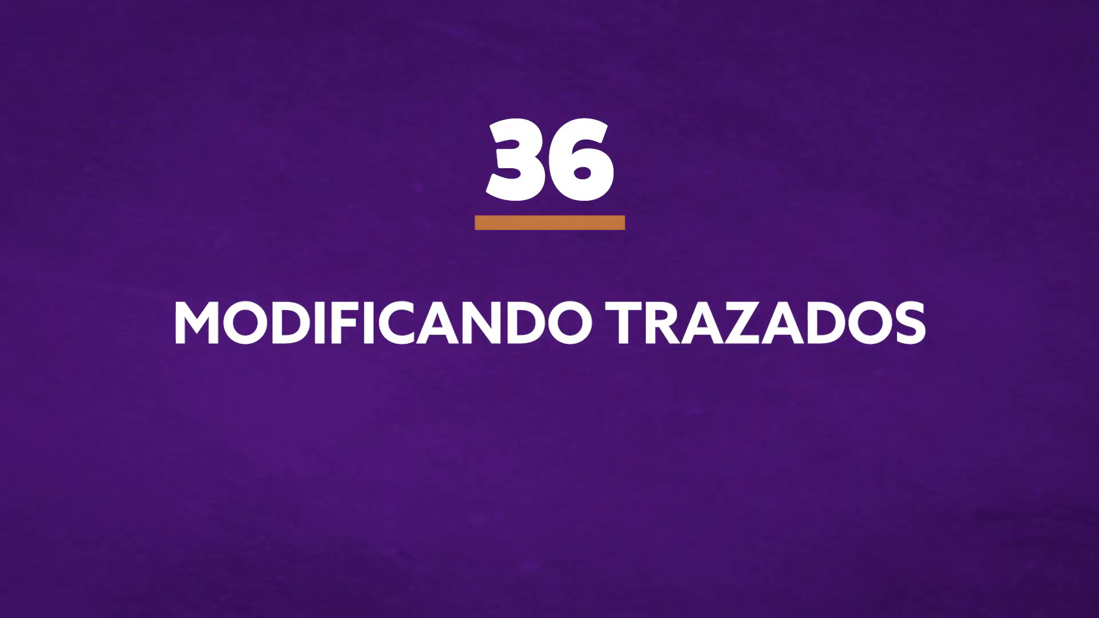
# Draw a rectangle about 523 by 329 px on a new shape layer and convert its Trazado de rectángulo 1 into a Bézier path.
pyautogui.moveTo(781, 141); pyautogui.dragTo(941, 240)
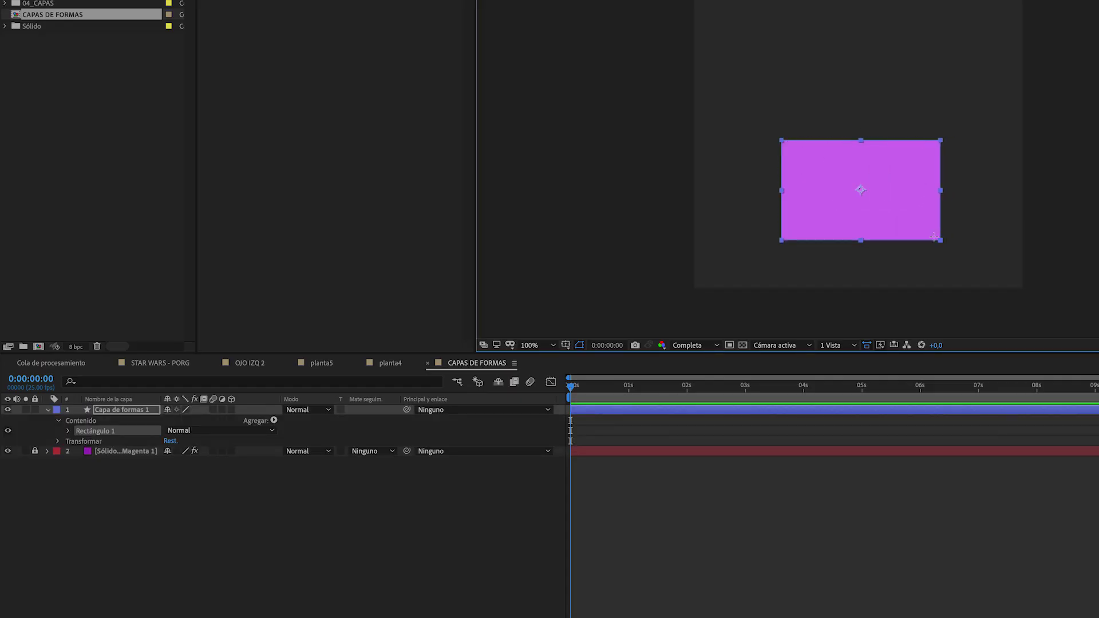
pyautogui.click(69, 432)
pyautogui.click(79, 442)
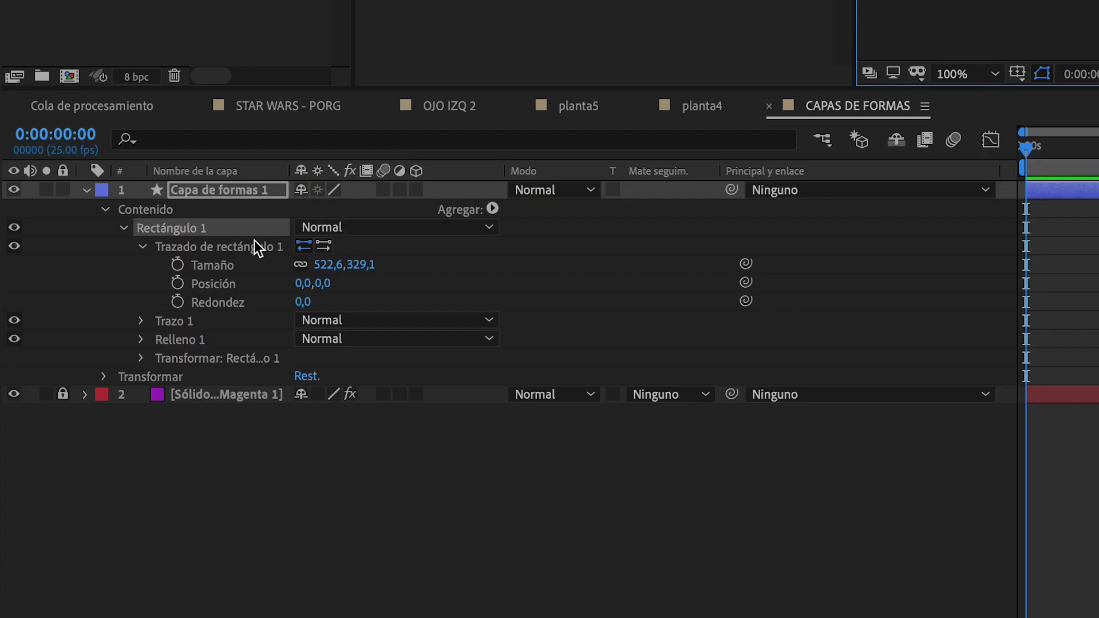
pyautogui.click(256, 248)
pyautogui.rightClick(251, 247)
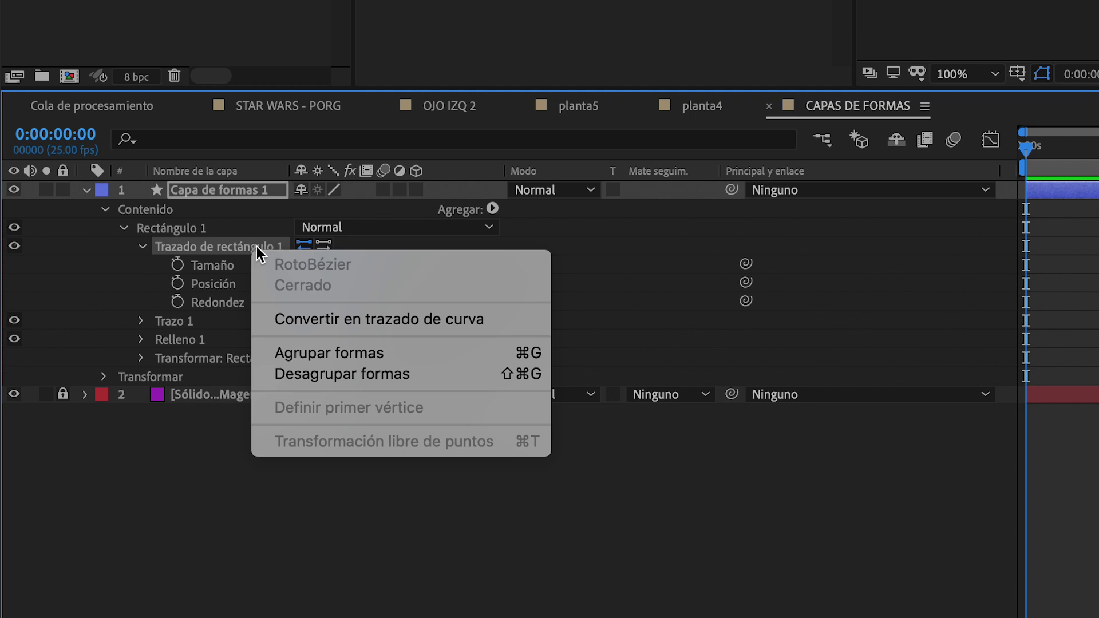
pyautogui.click(385, 319)
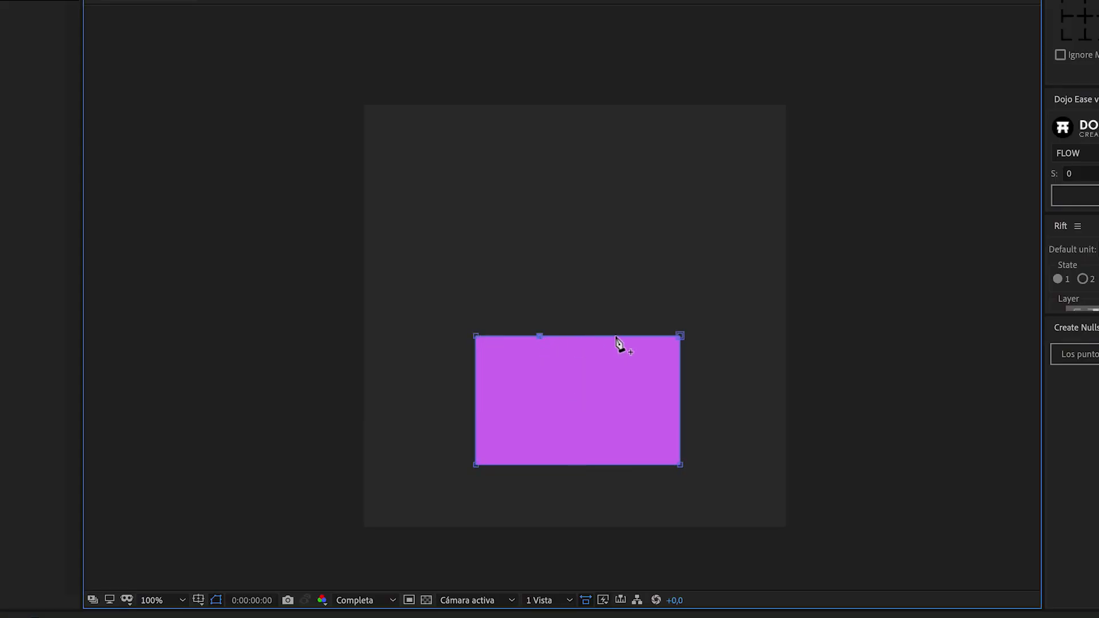
# Add vertices along the rectangle's upper edge and pull the middle one upward into a pointed peak.
pyautogui.click(616, 337)
pyautogui.click(578, 337)
pyautogui.moveTo(578, 336); pyautogui.dragTo(579, 235)
# Remove the extra vertices on both sides of the peak so the shape has a simple house-like roof.
pyautogui.moveTo(477, 337); pyautogui.dragTo(656, 331)
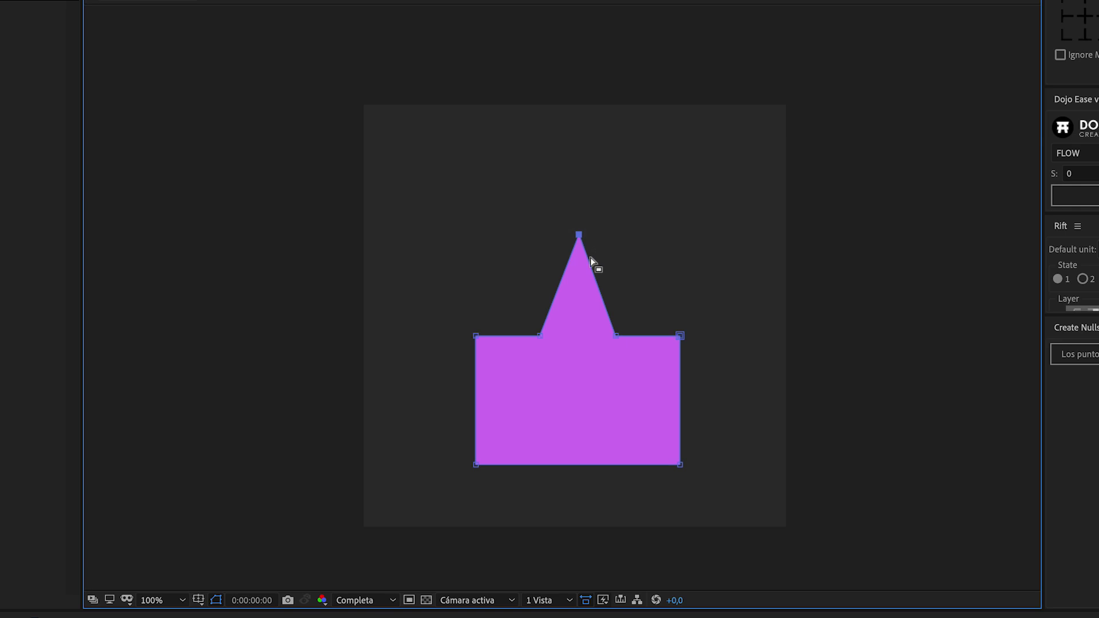
pyautogui.press('Delete')
pyautogui.hotkey('ctrl', 'z')
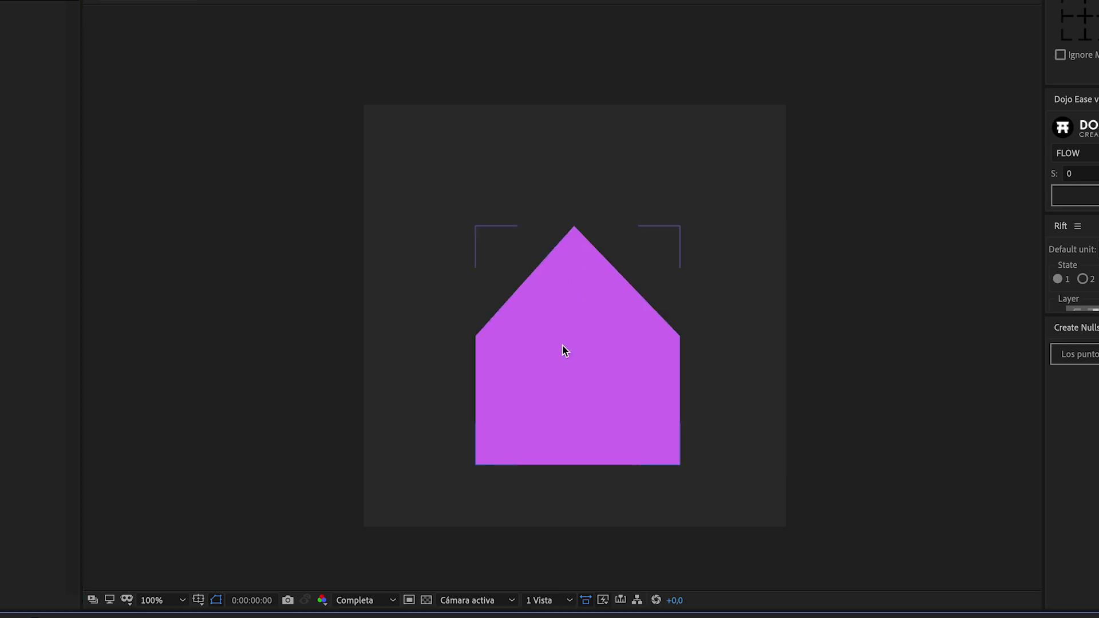
# Open the house path between its left roof corner and its peak by turning off the Cerrado option for those vertices.
pyautogui.click(481, 332)
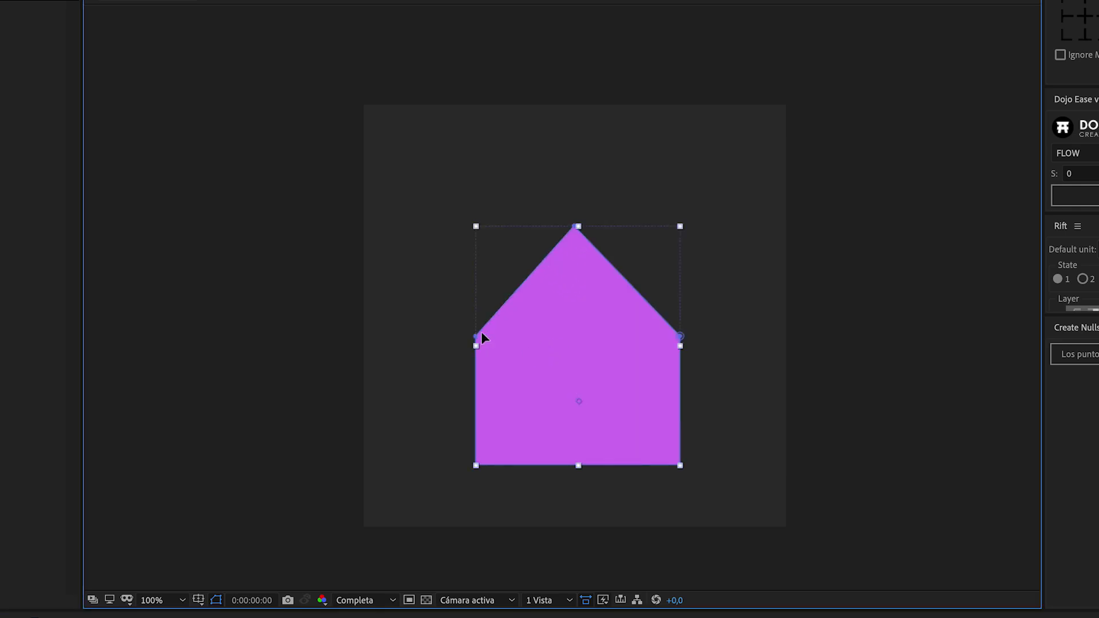
pyautogui.rightClick(573, 228)
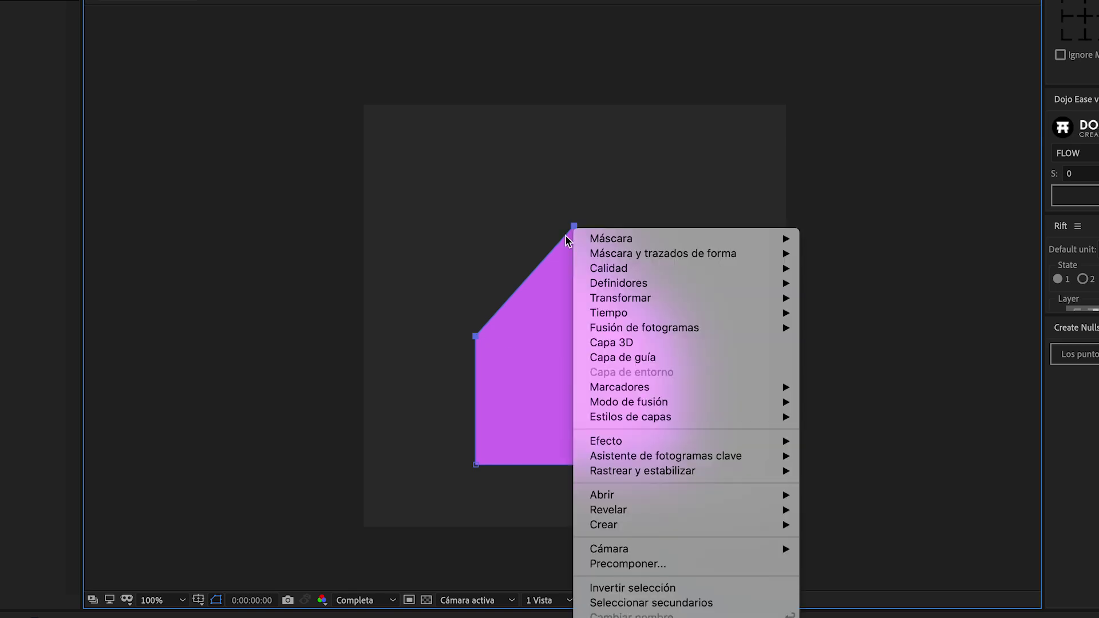
pyautogui.moveTo(594, 253)
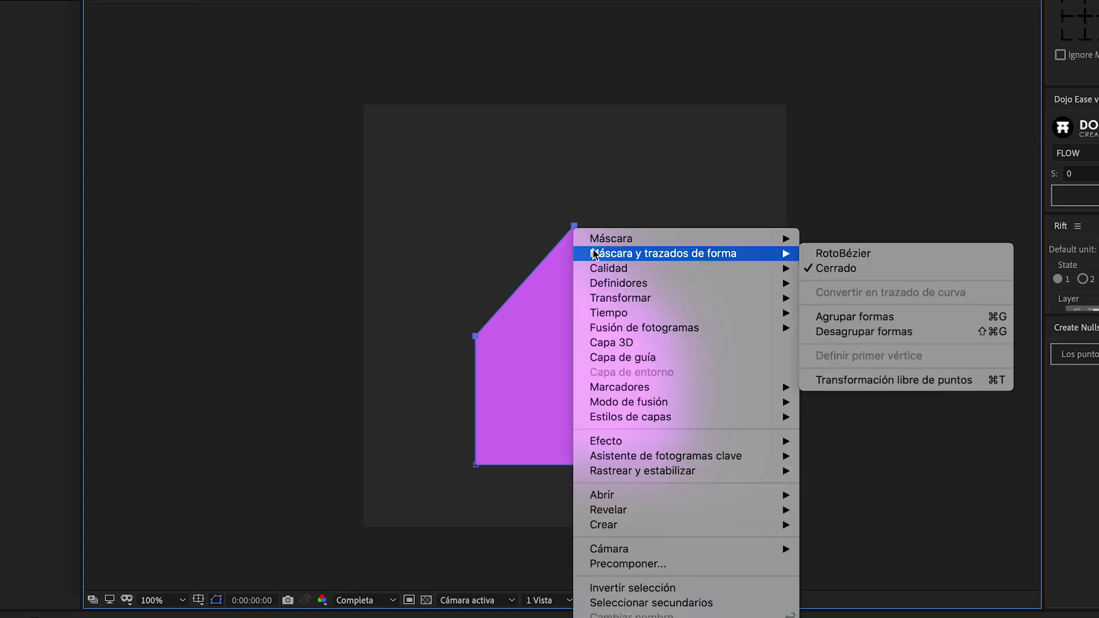
pyautogui.click(847, 269)
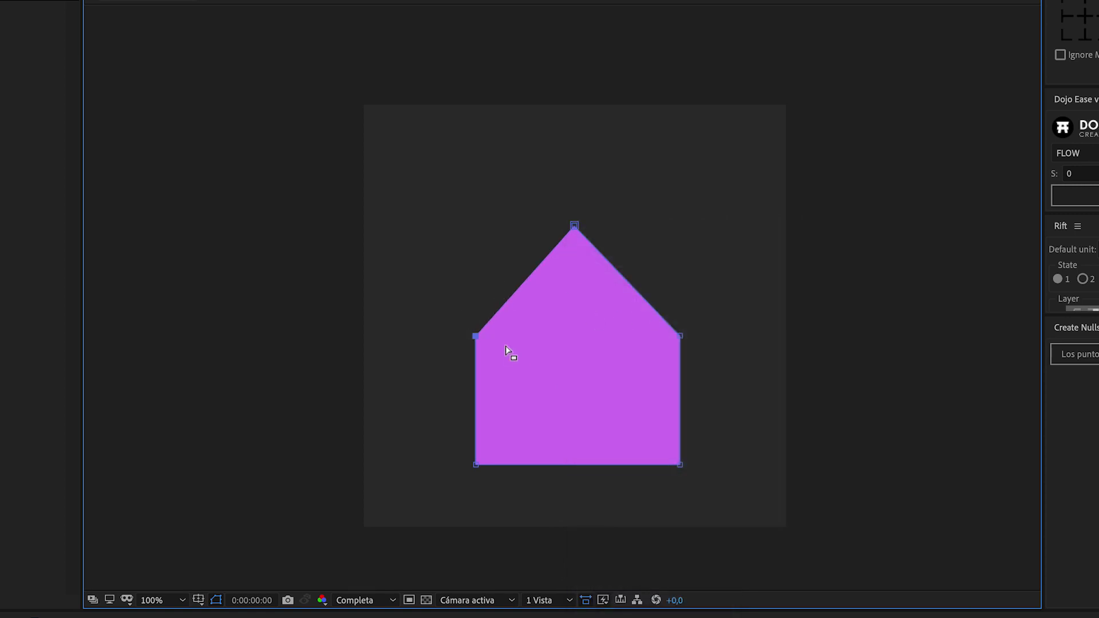
pyautogui.click(543, 297)
pyautogui.click(574, 226)
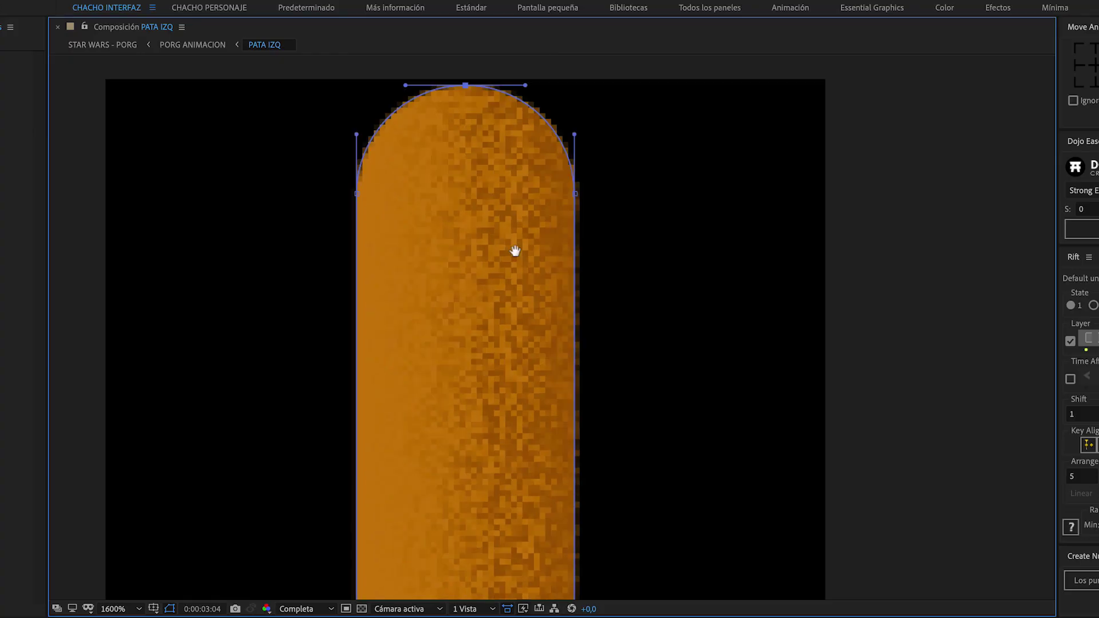
# Set the path point and handle size to 20 in the General preferences.
pyautogui.scroll(4, 515, 251)
pyautogui.scroll(1, 504, 321)
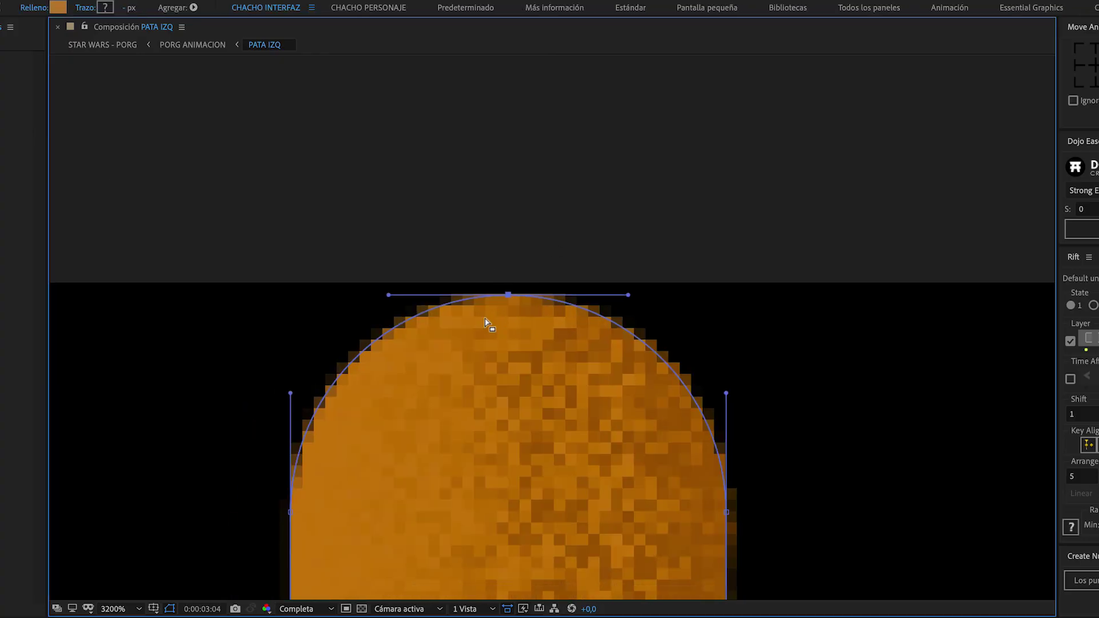
pyautogui.click(358, 309)
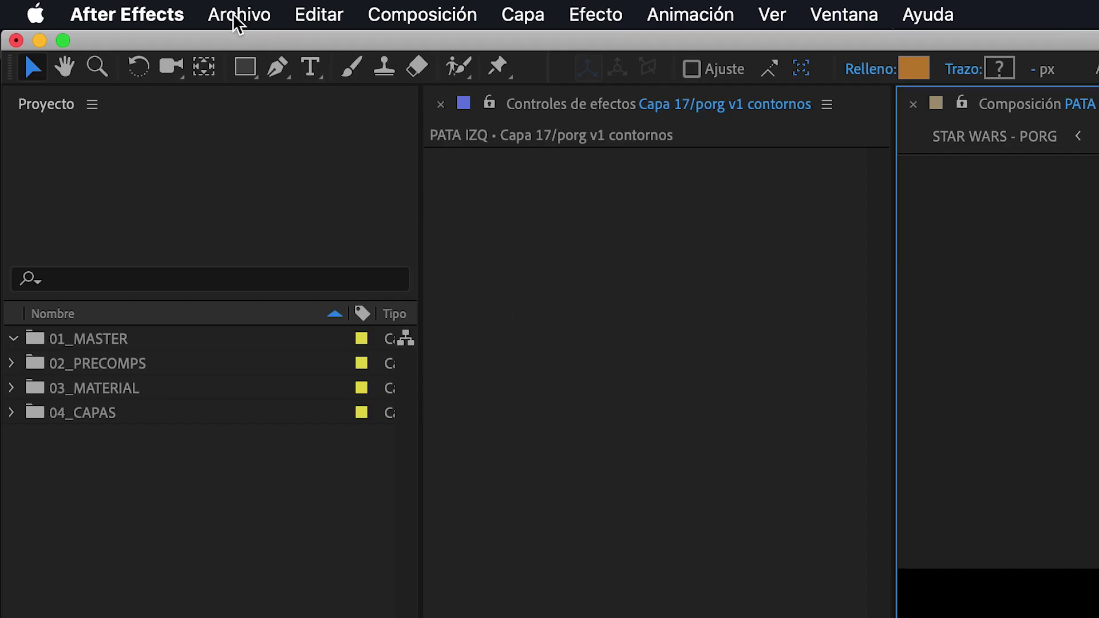
pyautogui.click(162, 16)
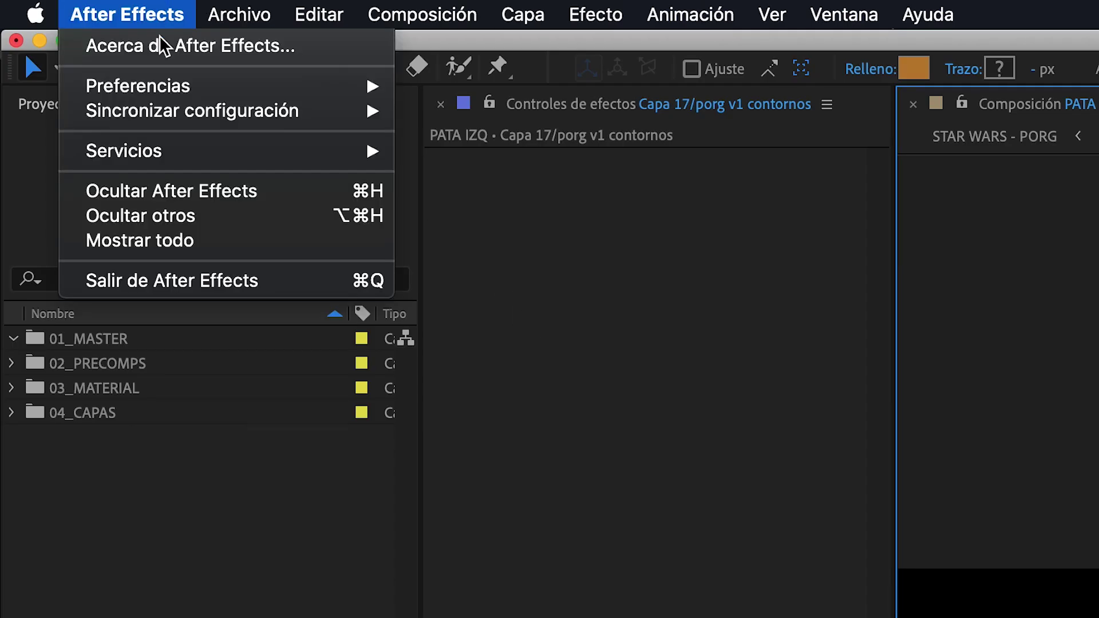
pyautogui.moveTo(162, 92)
pyautogui.click(427, 85)
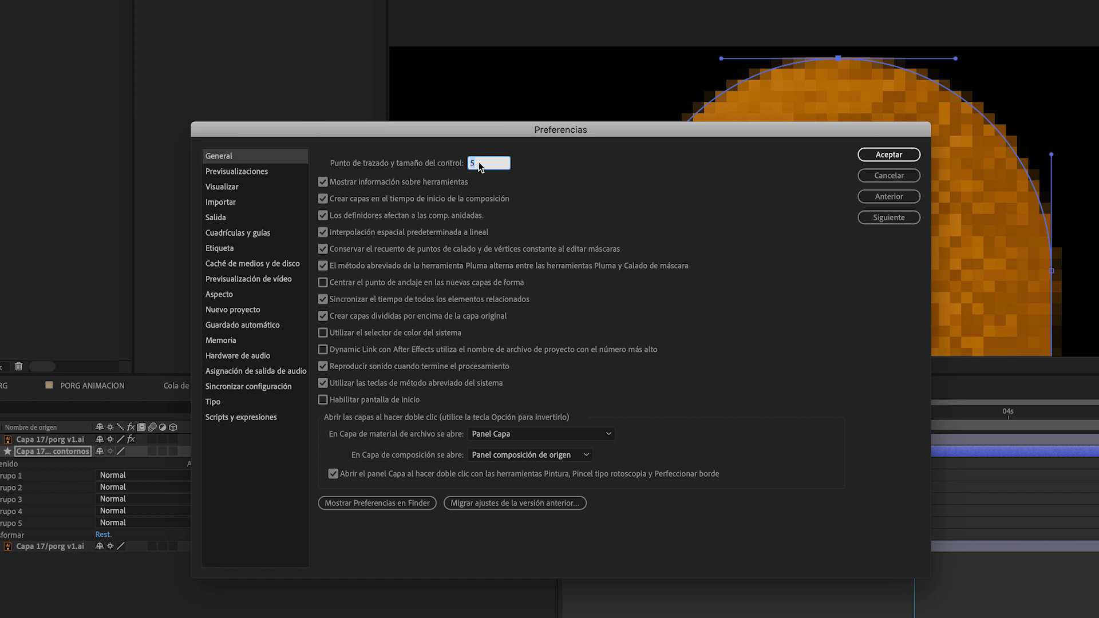
pyautogui.write('20')
pyautogui.click(882, 158)
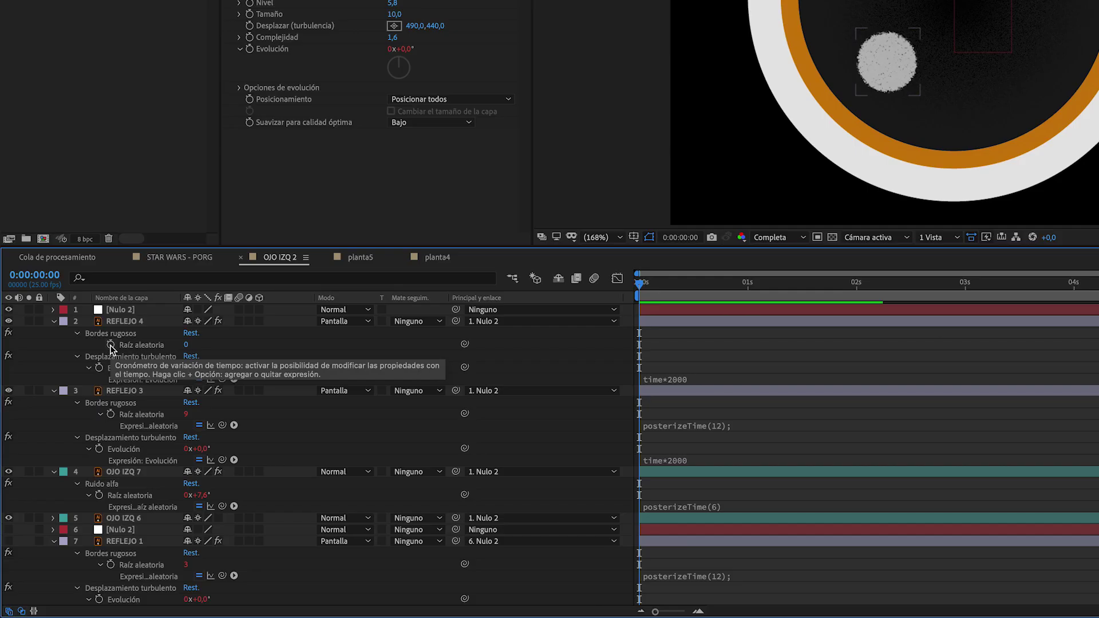
# Add the expression posterizeTime(12); random(1,20) to the Raíz aleatoria property of Bordes rugosos on REFLEJO 4.
pyautogui.keyDown('alt'); pyautogui.click(110, 347); pyautogui.keyUp('alt')
pyautogui.write('posterizeTime(12)')
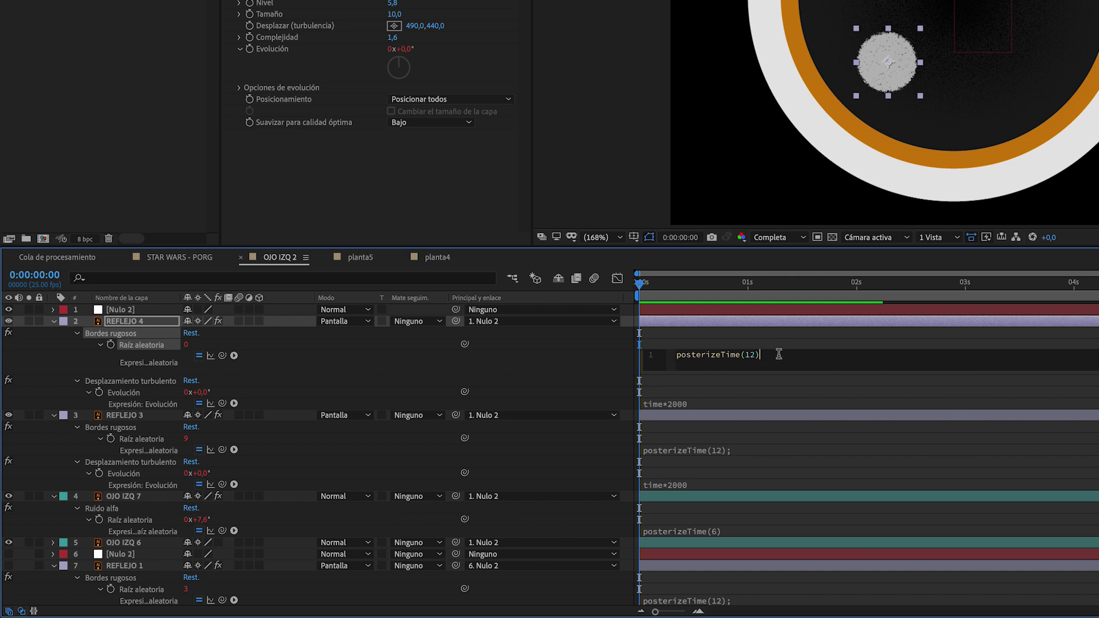
pyautogui.write('; random(1,20')
pyautogui.click(712, 339)
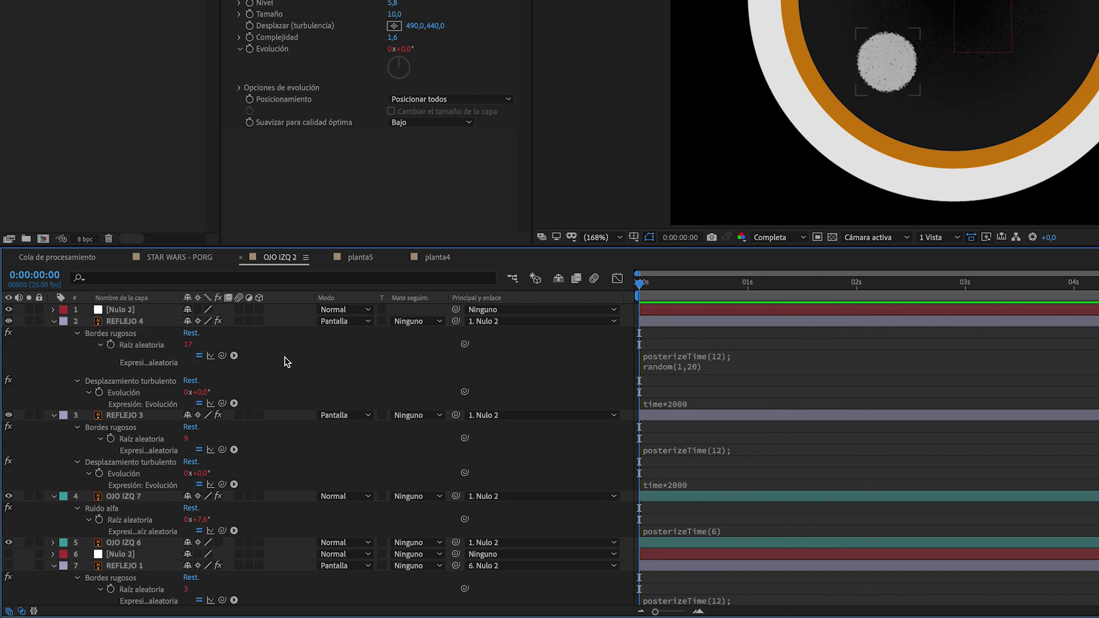
# Disable the Raíz aleatoria expression on REFLEJO 4 and all expressions on REFLEJO 4, REFLEJO 3 and OJO IZQ 7 at once.
pyautogui.click(199, 359)
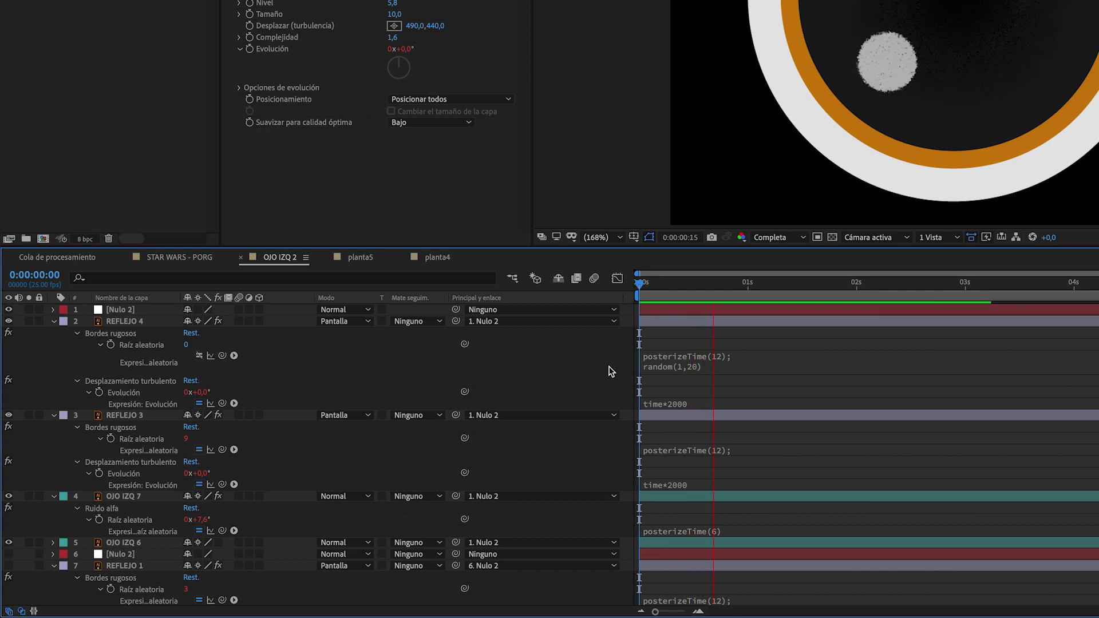
pyautogui.rightClick(738, 326)
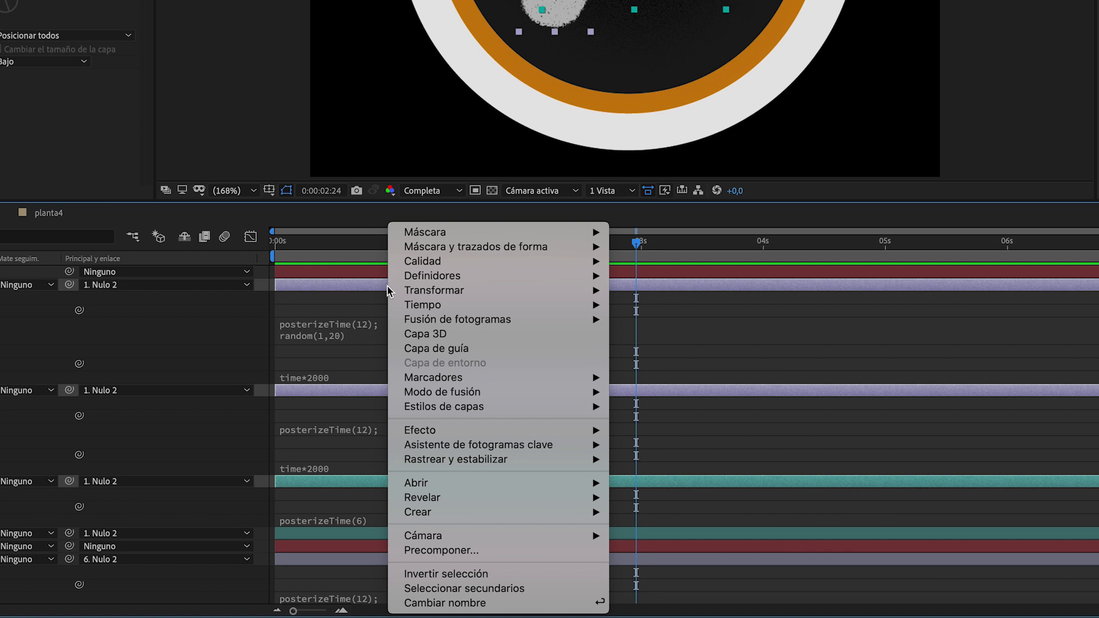
pyautogui.moveTo(408, 276)
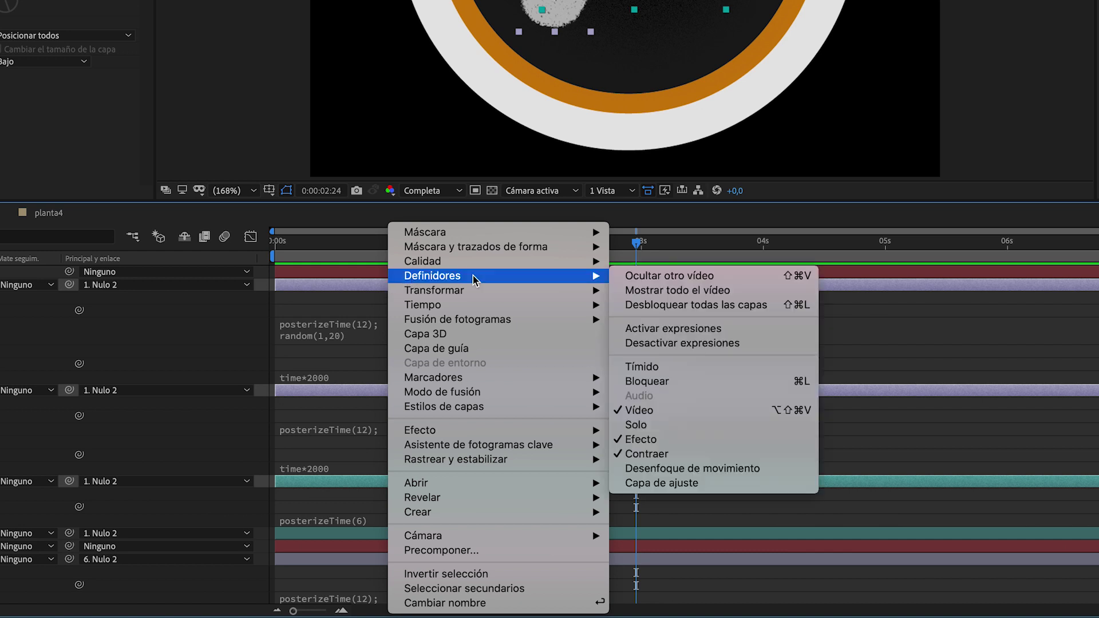
pyautogui.click(673, 343)
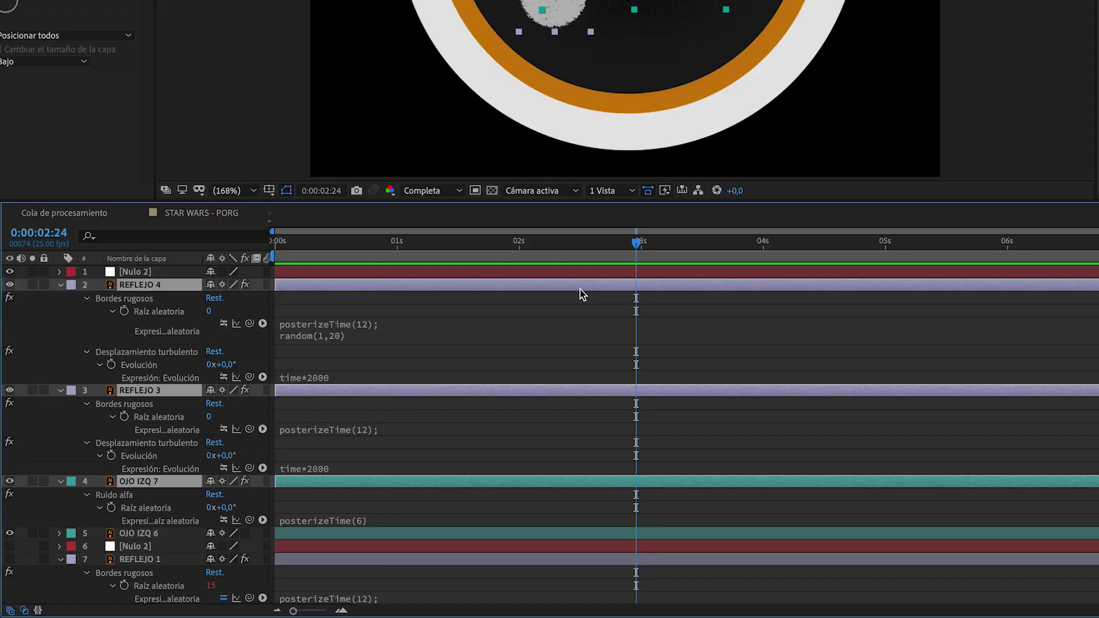
# Reactivate the expressions on the selected layers and reveal only the properties that carry expressions.
pyautogui.rightClick(910, 321)
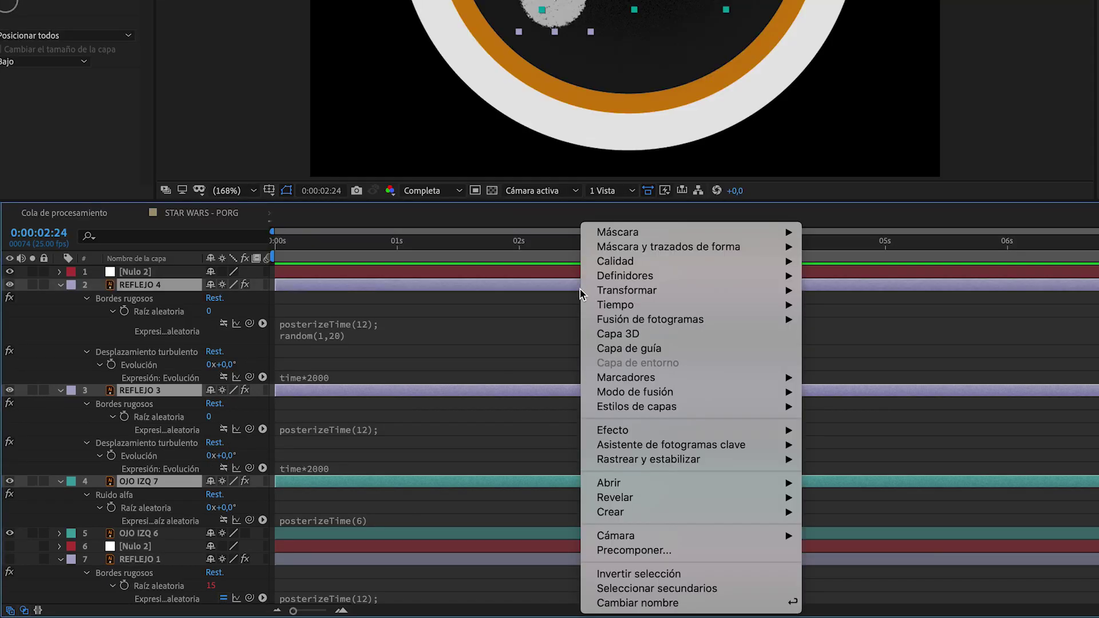
pyautogui.moveTo(933, 312)
pyautogui.click(870, 328)
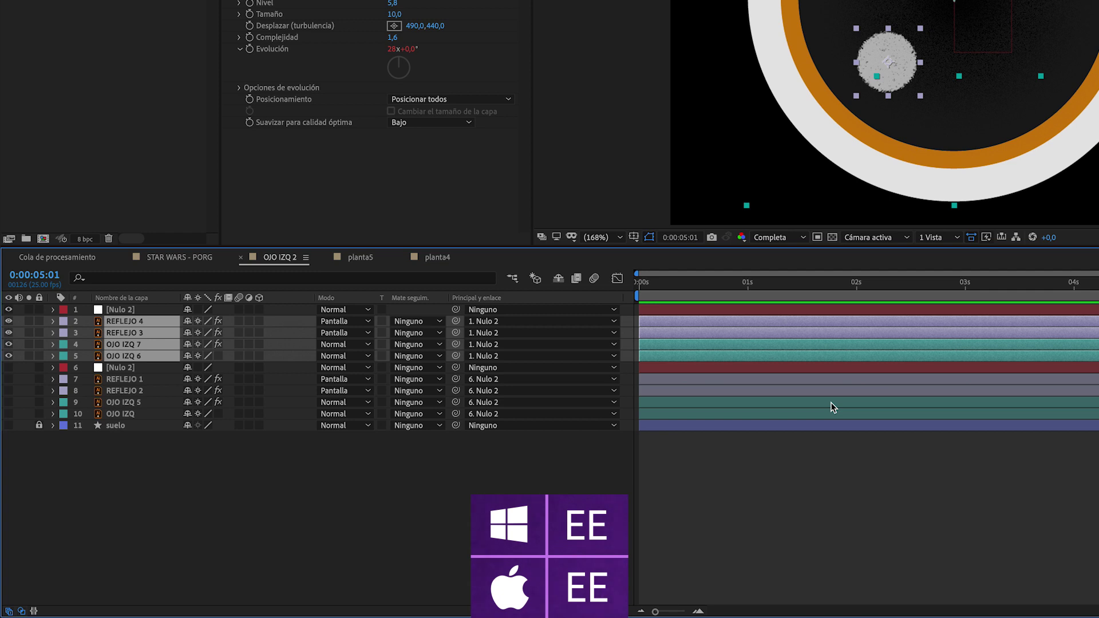
pyautogui.press('e')
pyautogui.press('e')
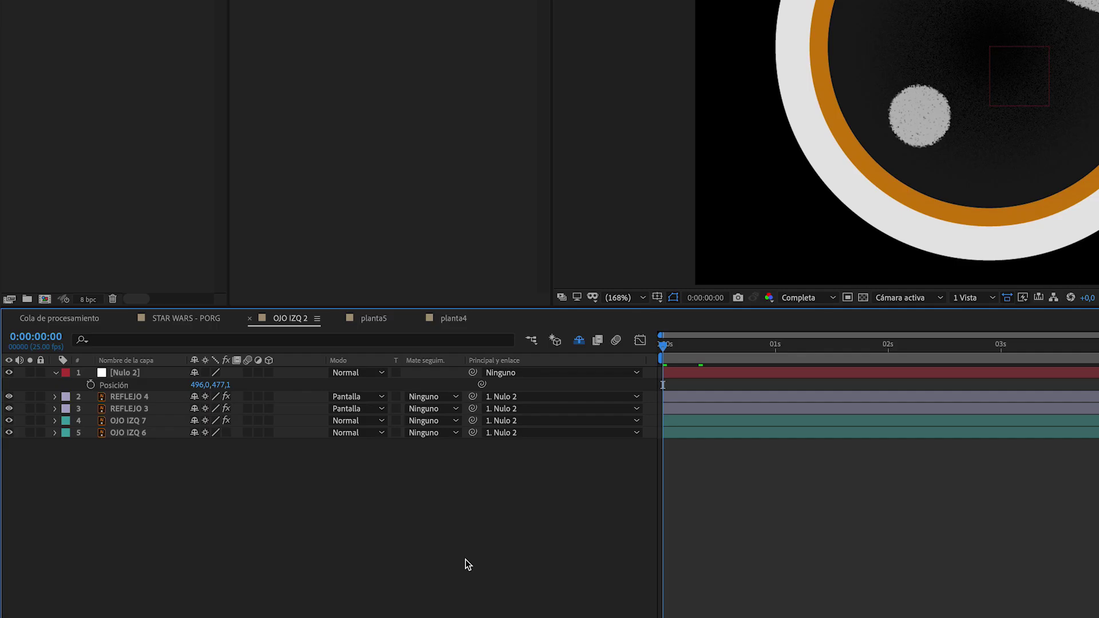
# Add the expression wiggle(2,10) to the Posición property of the Nulo 2 layer.
pyautogui.keyDown('alt'); pyautogui.click(90, 385); pyautogui.keyUp('alt')
pyautogui.write('wiggle')
pyautogui.press('Return')
pyautogui.write('2,10')
pyautogui.click(214, 483)
# Copy only the expression from Nulo 2's Posición, paste it onto layers REFLEJO 4 through OJO IZQ 6, and preview the motion.
pyautogui.rightClick(116, 384)
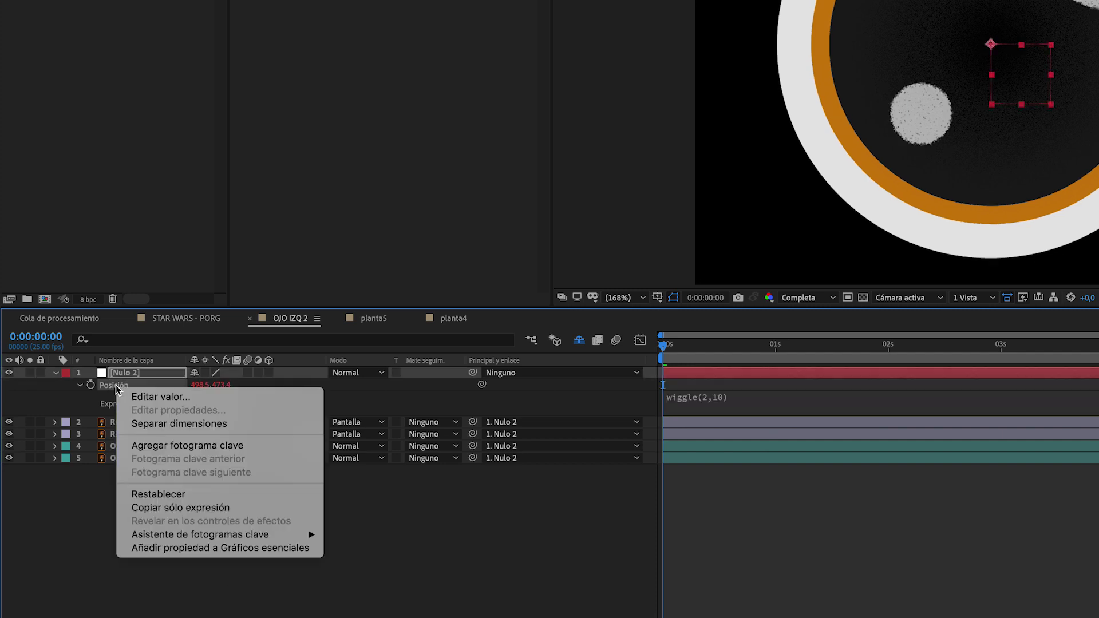
pyautogui.click(192, 507)
pyautogui.click(129, 422)
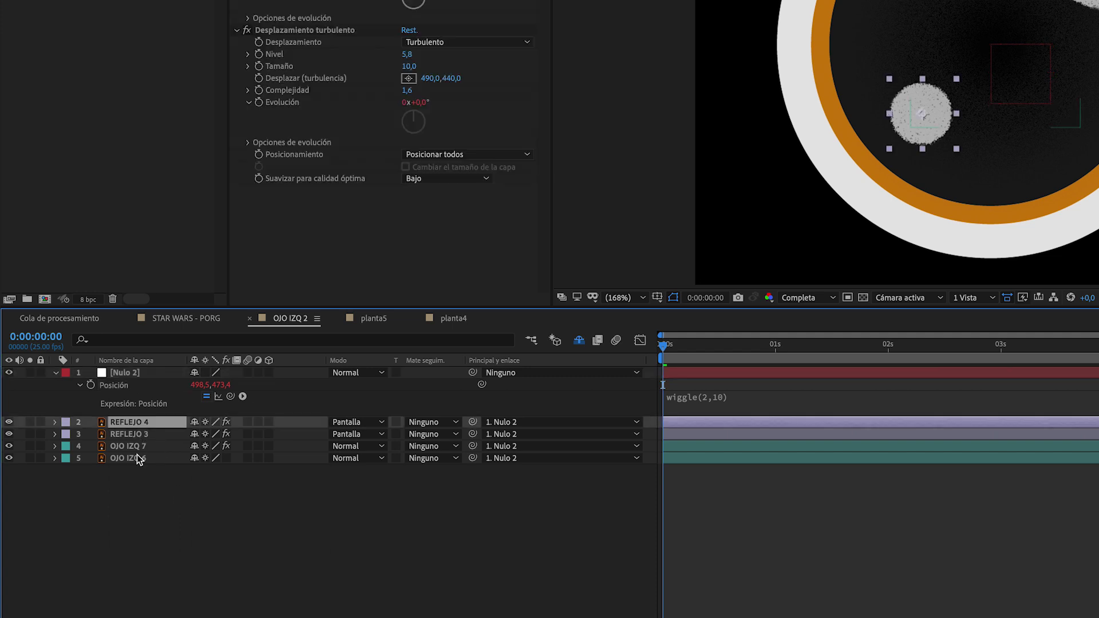
pyautogui.keyDown('shift'); pyautogui.click(136, 458); pyautogui.keyUp('shift')
pyautogui.press('p')
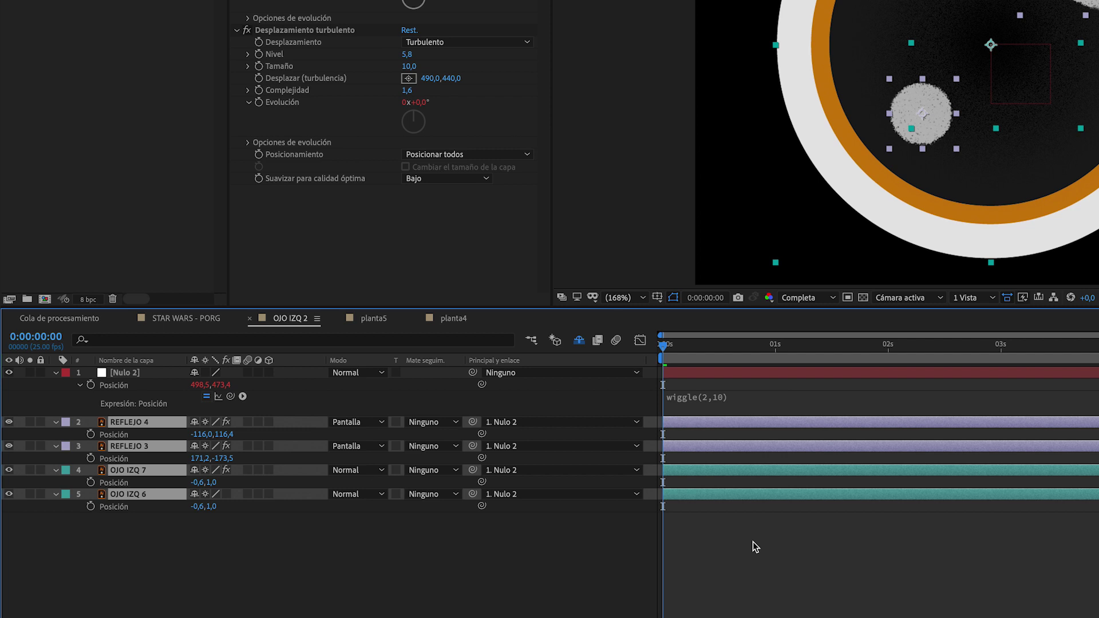
pyautogui.hotkey('ctrl', 'v')
pyautogui.press('space')
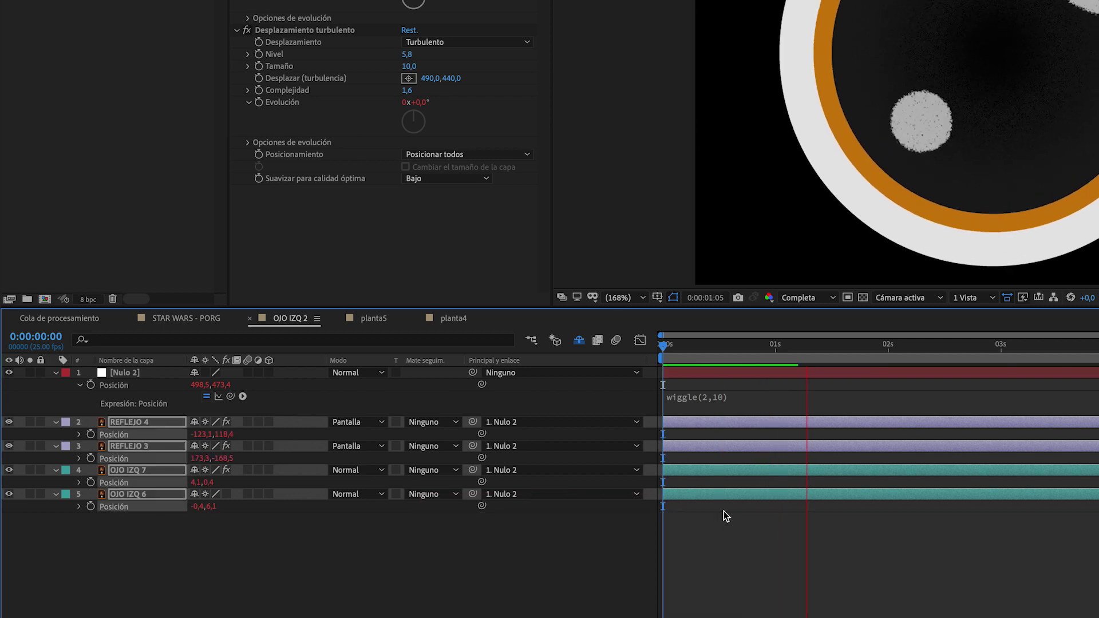
pyautogui.press('space')
# Paste the copied wiggle expression onto all five layers with their Escala property shown, and play a preview.
pyautogui.hotkey('ctrl', 'a')
pyautogui.press('s')
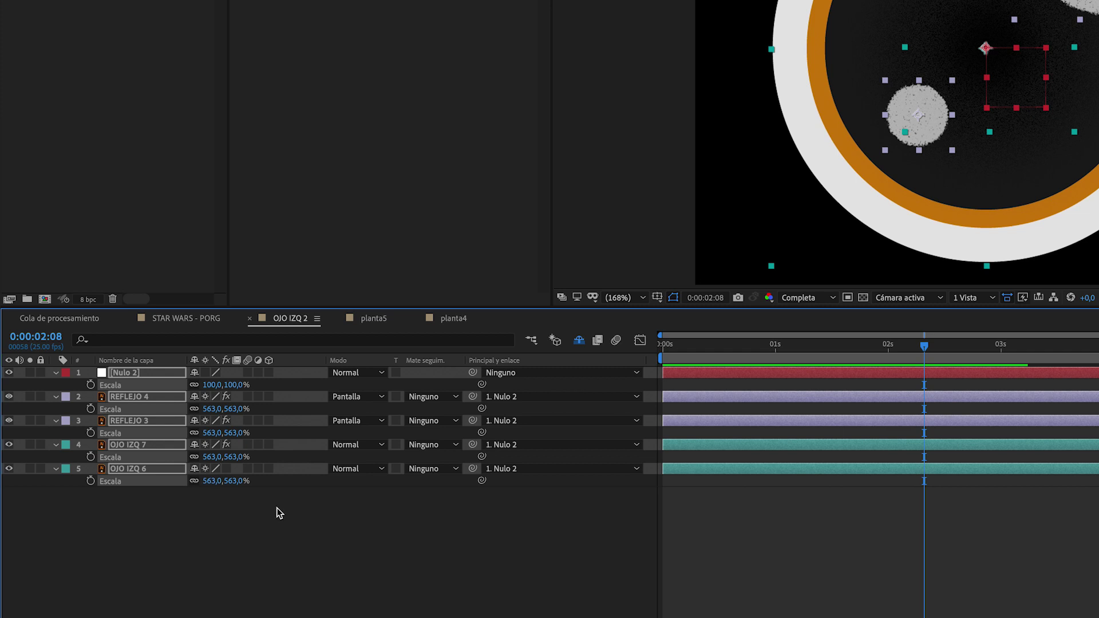
pyautogui.hotkey('ctrl', 'v')
pyautogui.press('space')
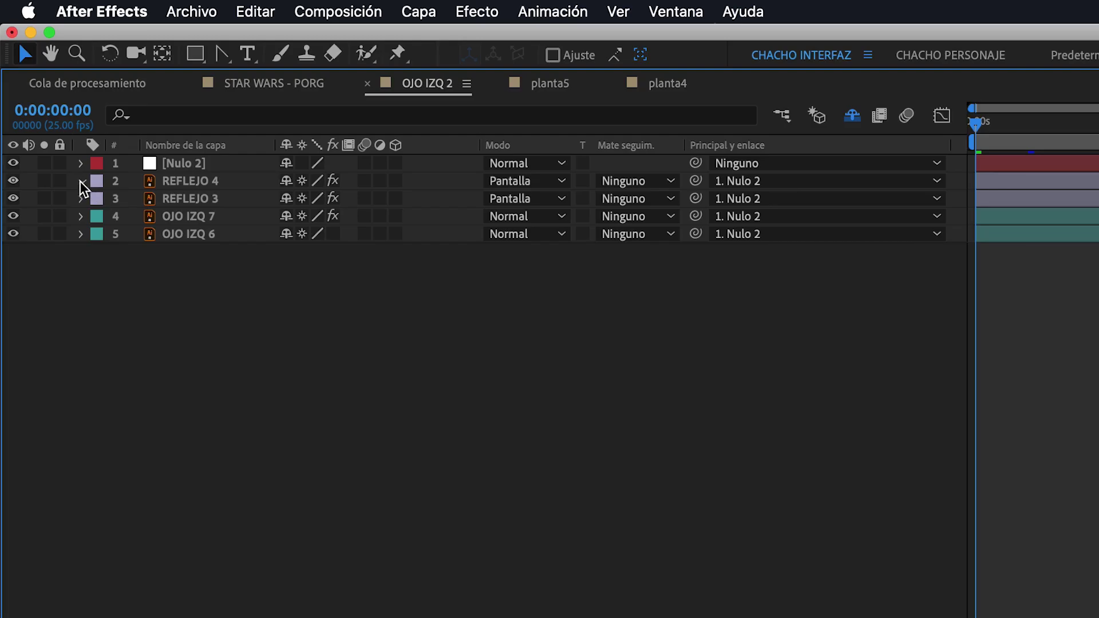
# Expand REFLEJO 4's Efectos, Relleno and Transformar groups one at a time and collapse the layer again.
pyautogui.click(81, 180)
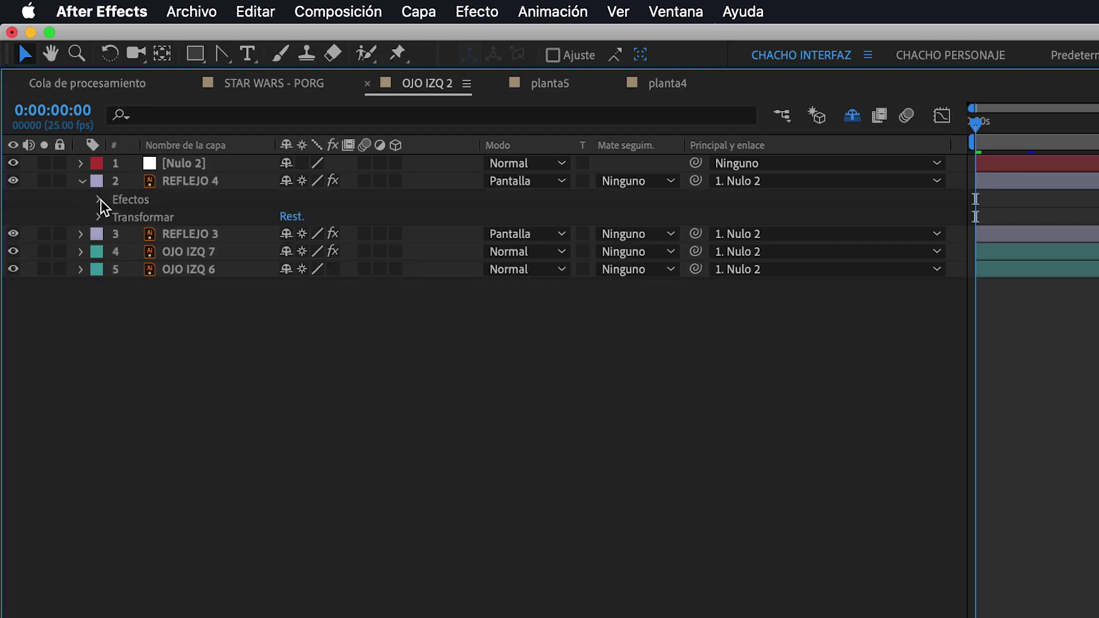
pyautogui.click(101, 200)
pyautogui.click(118, 217)
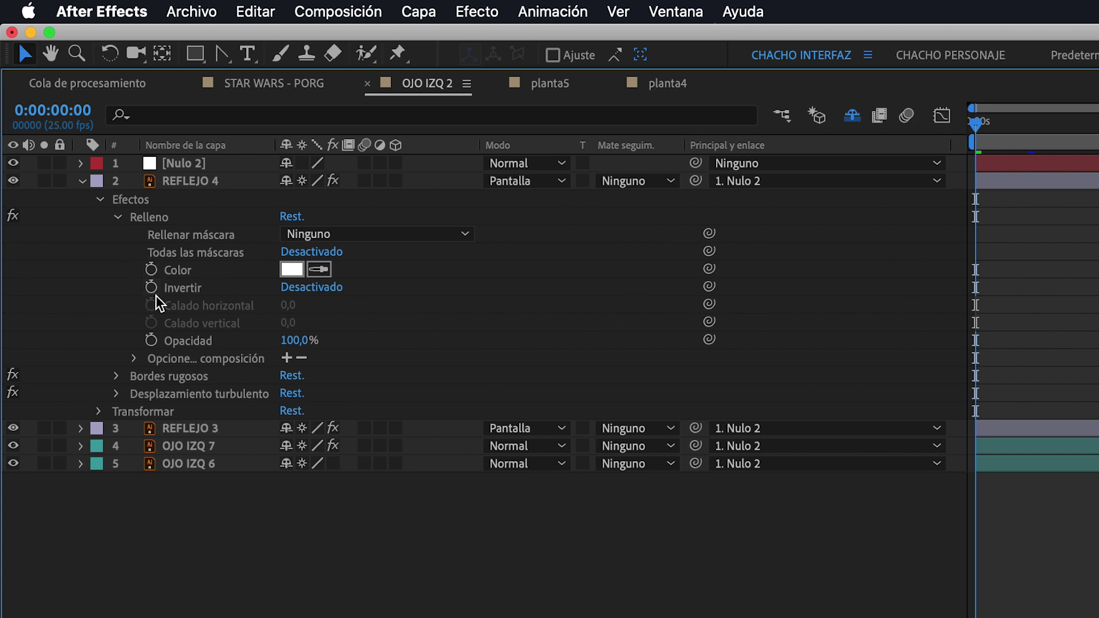
pyautogui.click(100, 411)
pyautogui.click(81, 181)
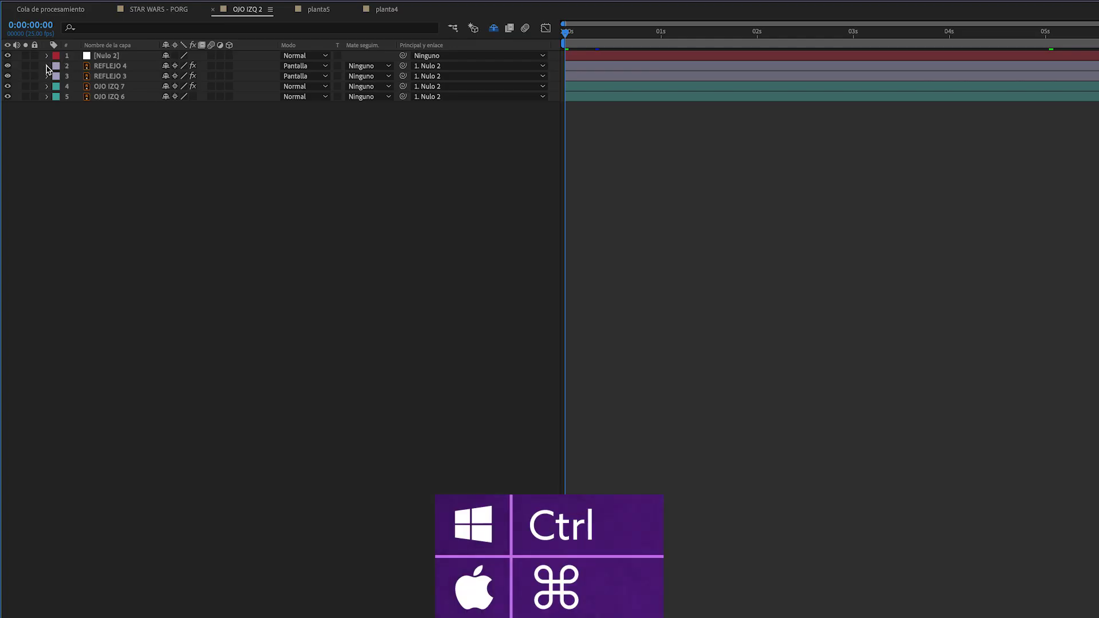
# Expand every property of REFLEJO 4 at once and select Color, Borde, Escala, Nivel, Tamaño, Posición and the transform Escala.
pyautogui.keyDown('ctrl'); pyautogui.click(47, 66); pyautogui.keyUp('ctrl')
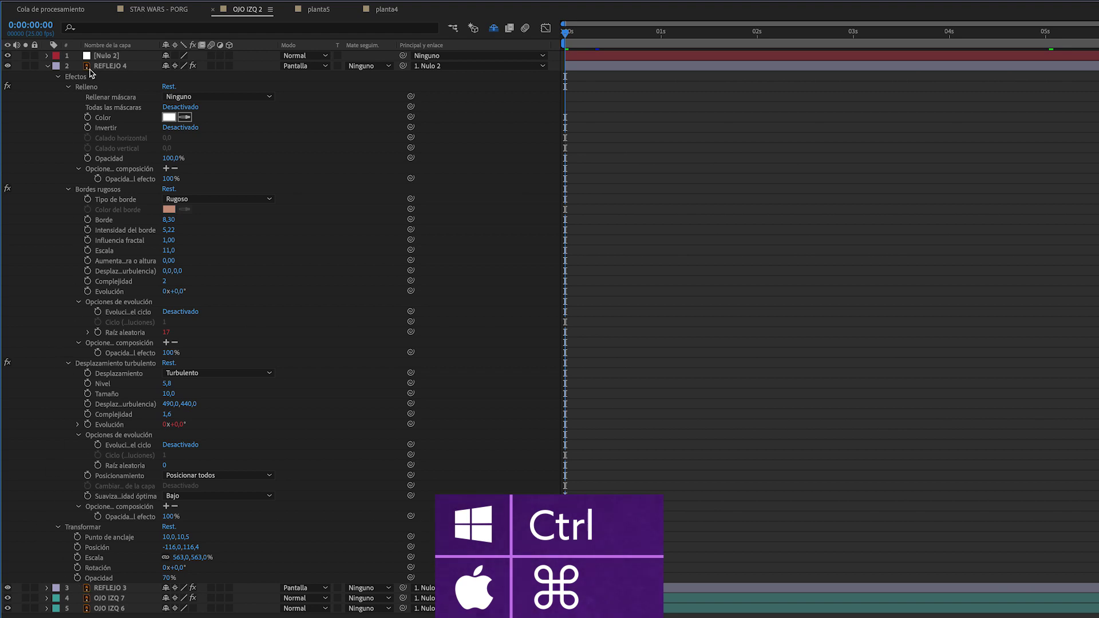
pyautogui.click(101, 115)
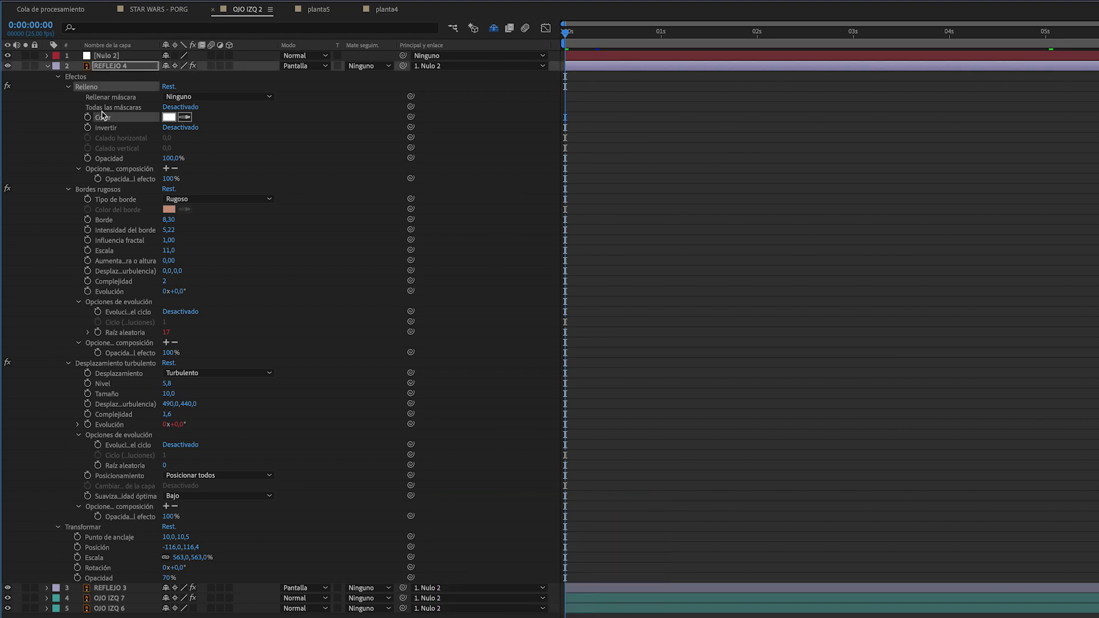
pyautogui.keyDown('ctrl'); pyautogui.click(109, 220); pyautogui.keyUp('ctrl')
pyautogui.keyDown('ctrl'); pyautogui.click(107, 251); pyautogui.keyUp('ctrl')
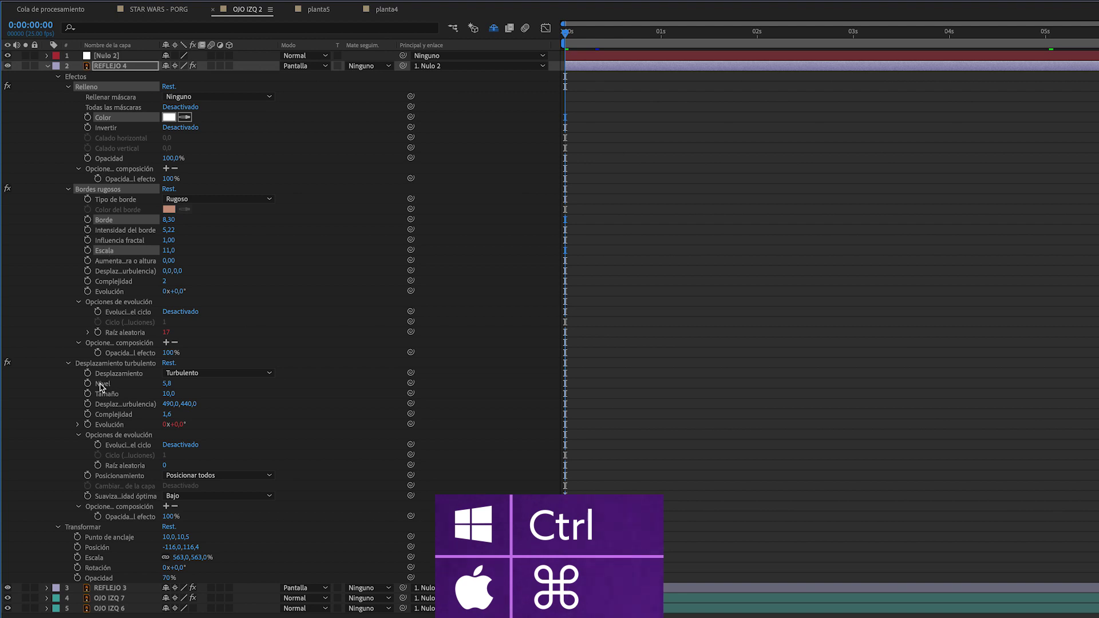
pyautogui.keyDown('ctrl'); pyautogui.click(100, 384); pyautogui.keyUp('ctrl')
pyautogui.keyDown('ctrl'); pyautogui.click(105, 394); pyautogui.keyUp('ctrl')
pyautogui.keyDown('ctrl'); pyautogui.click(85, 547); pyautogui.keyUp('ctrl')
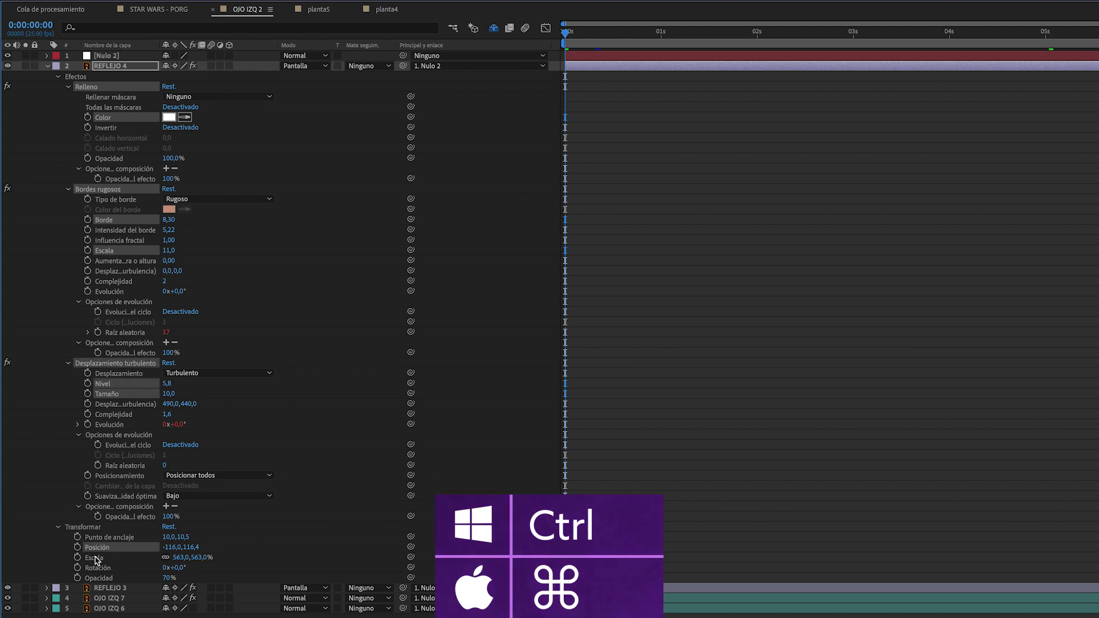
pyautogui.keyDown('ctrl'); pyautogui.click(95, 558); pyautogui.keyUp('ctrl')
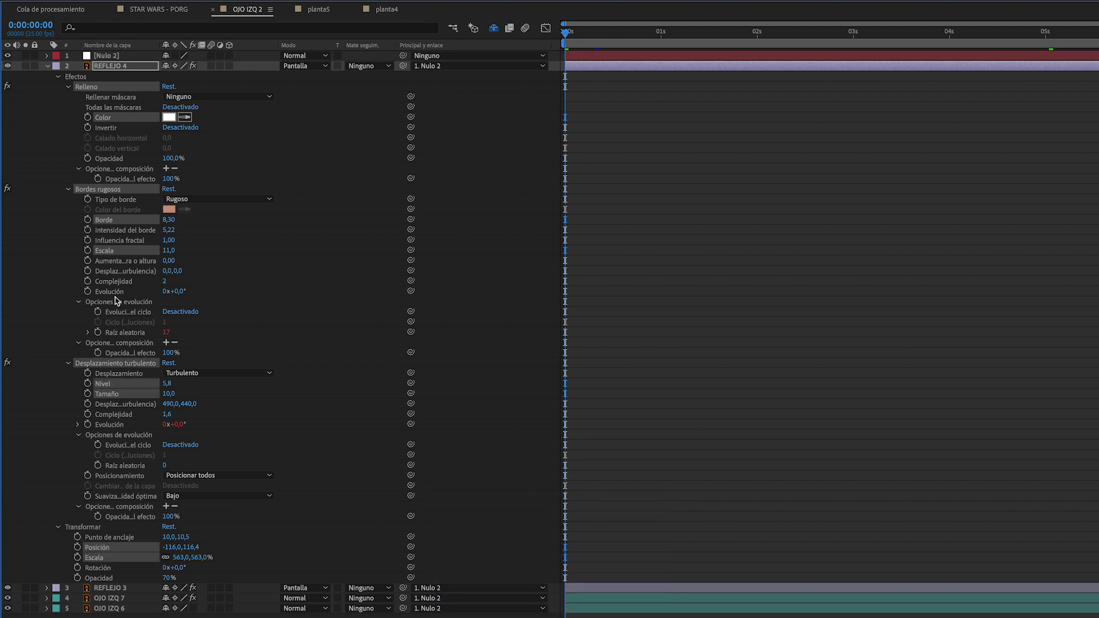
# Show only the selected REFLEJO 4 properties and add keyframes to all of them at 0:00:00:00.
pyautogui.press('s')
pyautogui.press('s')
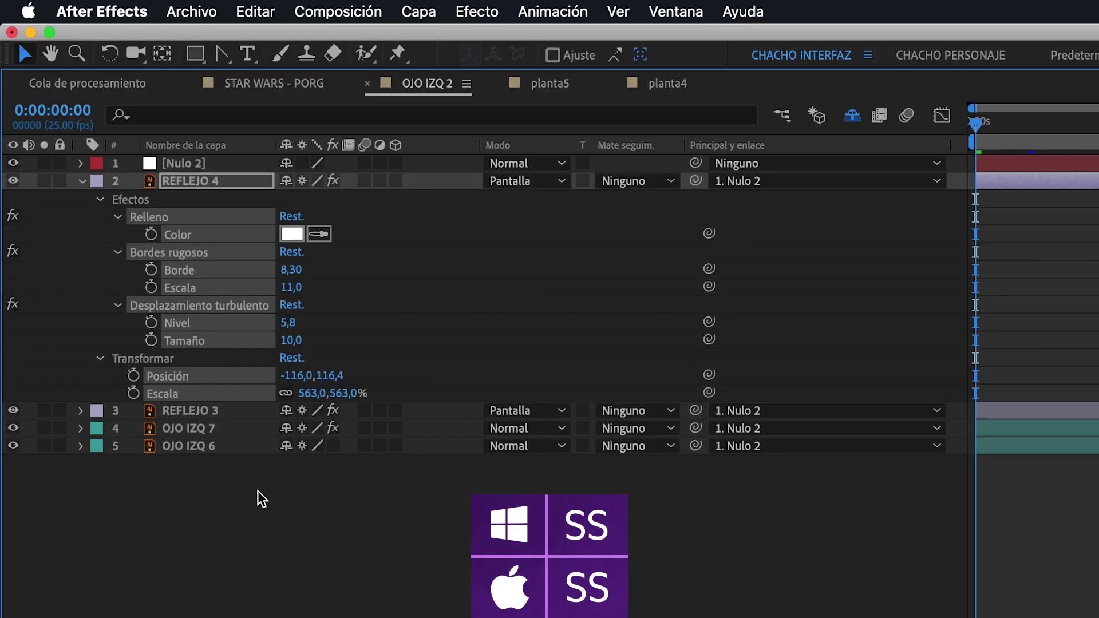
pyautogui.click(151, 234)
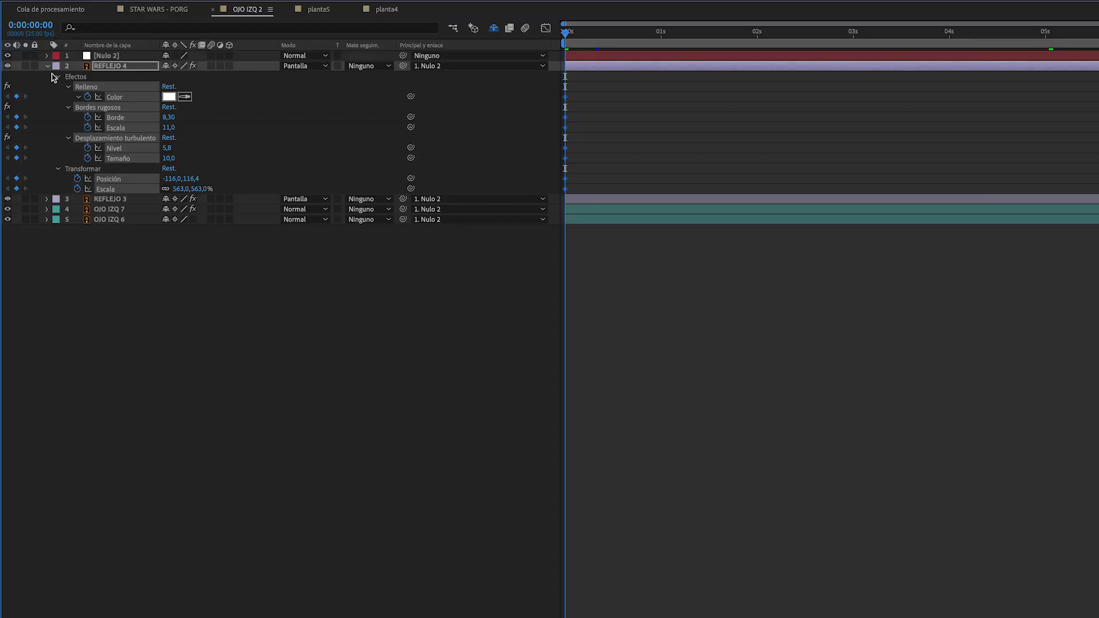
# Collapse the REFLEJO 4 layer and expand it again.
pyautogui.click(47, 66)
pyautogui.click(48, 67)
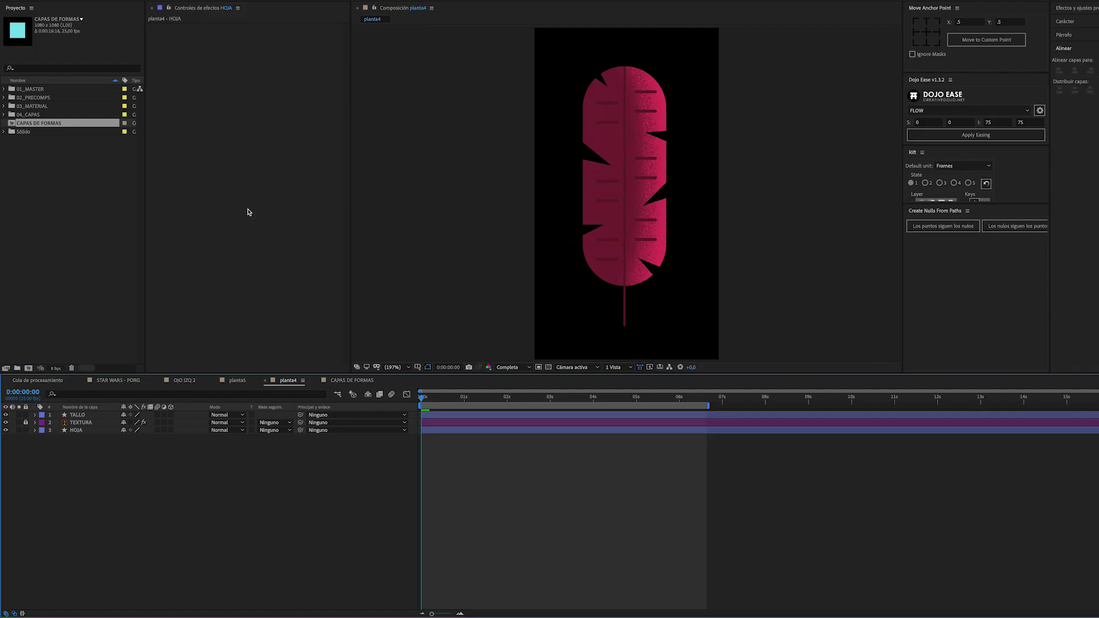
# Expand TALLO's Contenido and open Trazado 1 inside Grupo 1 and Grupo 2 one at a time, selecting the Trazado property of Grupo 1.
pyautogui.click(34, 415)
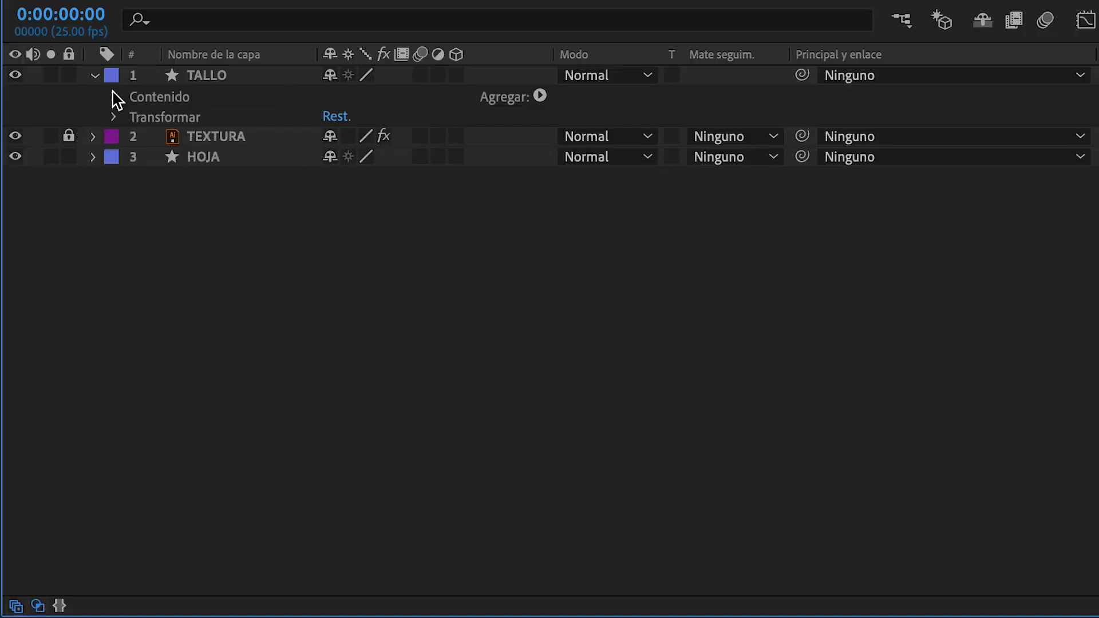
pyautogui.click(114, 96)
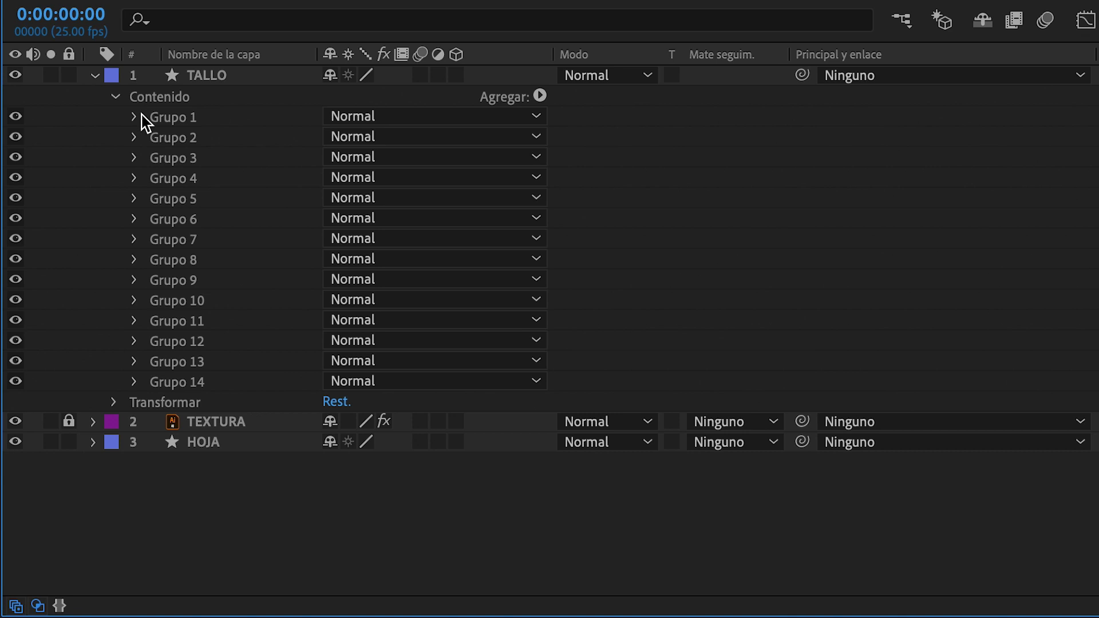
pyautogui.click(136, 117)
pyautogui.click(153, 138)
pyautogui.click(272, 160)
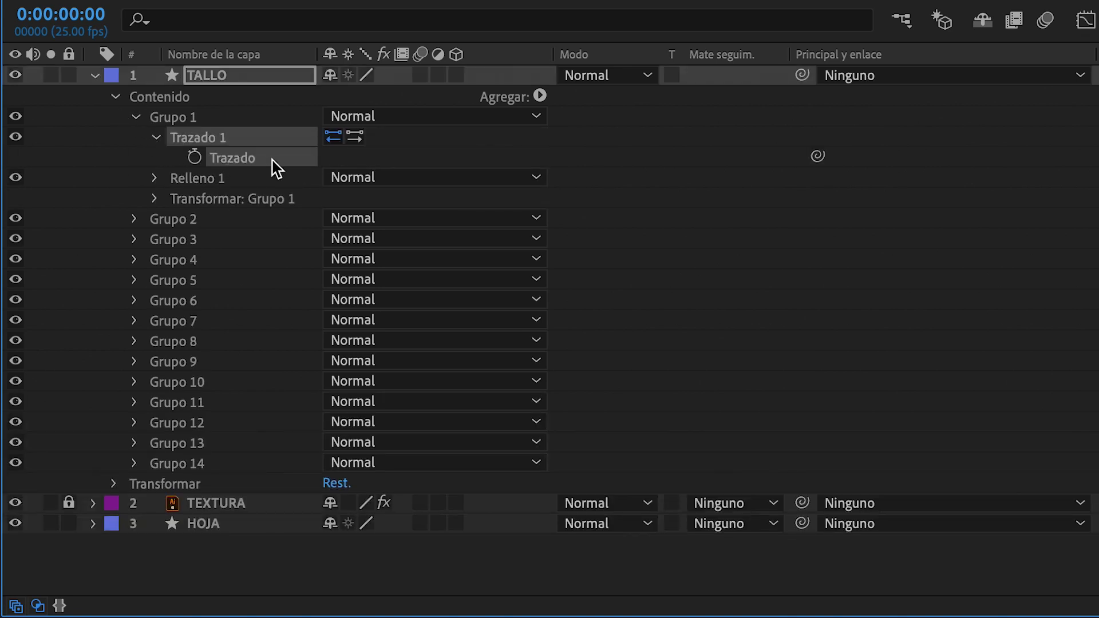
pyautogui.click(134, 219)
pyautogui.click(154, 239)
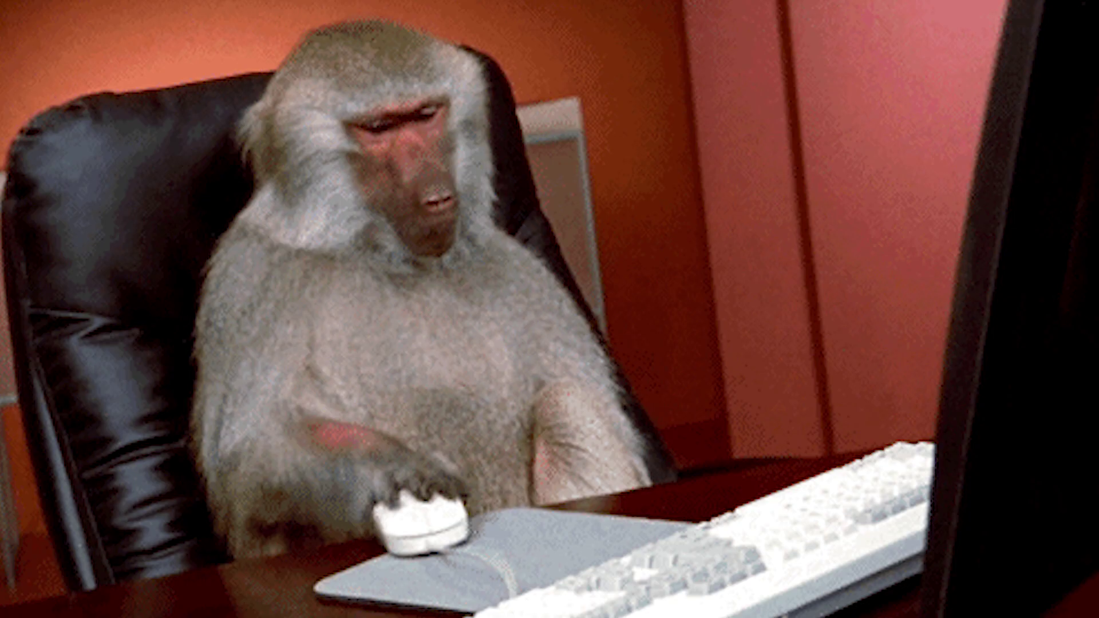
# Filter the planta4 timeline by "trazado" to list the path properties of the HOJA and TALLO layers.
pyautogui.click(164, 207)
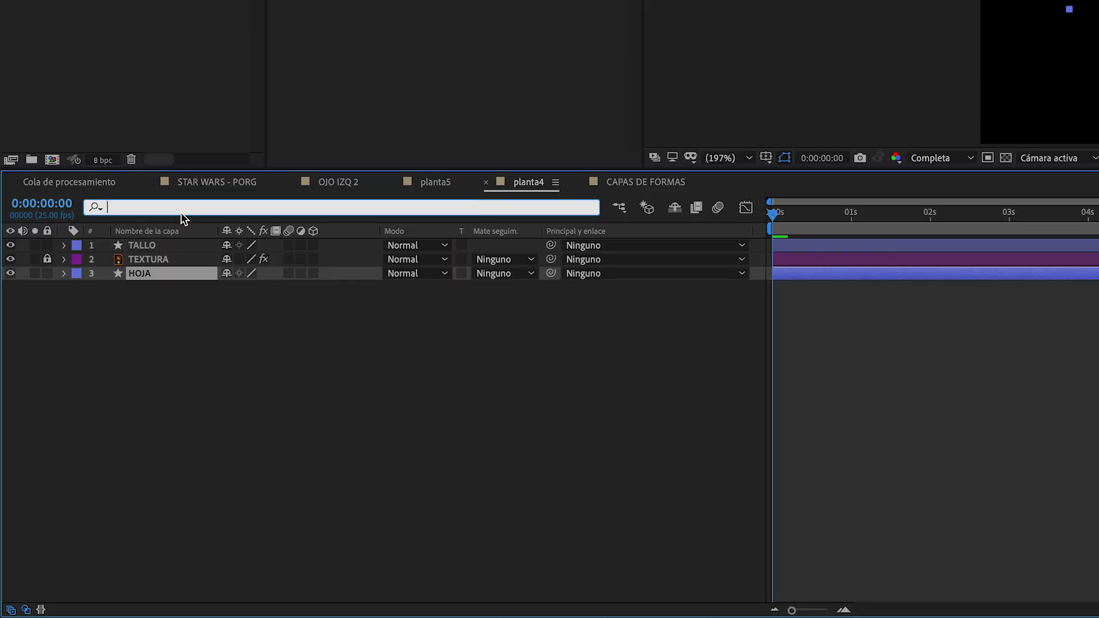
pyautogui.write('trazado')
pyautogui.press('Return')
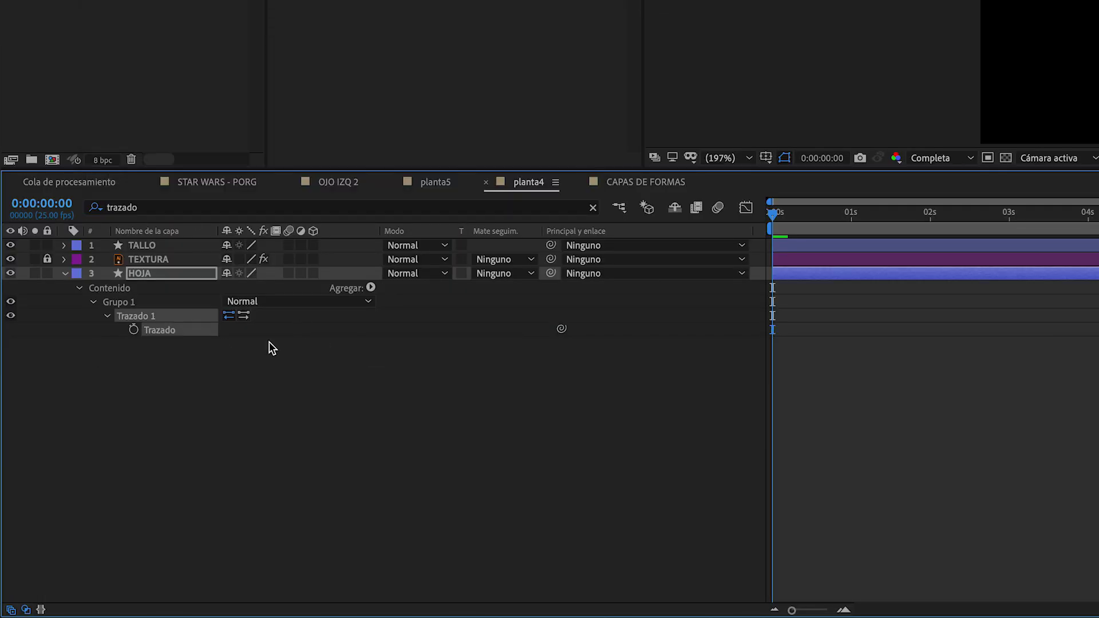
pyautogui.click(151, 245)
pyautogui.click(164, 206)
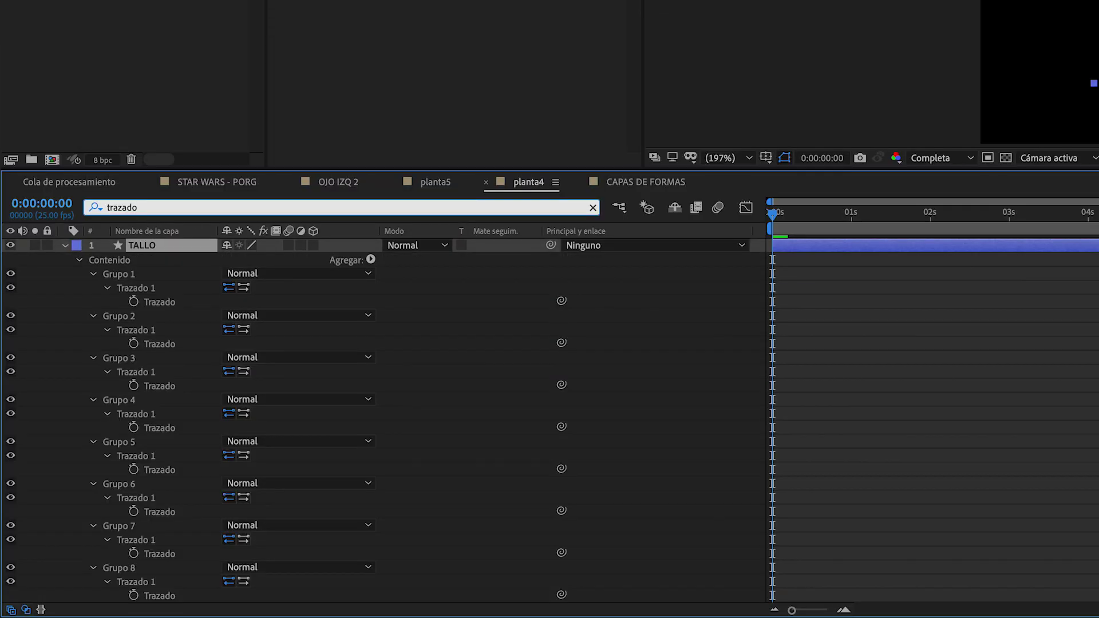
# Add keyframes to the Trazado property of every TALLO group and of HOJA at 0:00:00:00.
pyautogui.moveTo(133, 302); pyautogui.dragTo(138, 602)
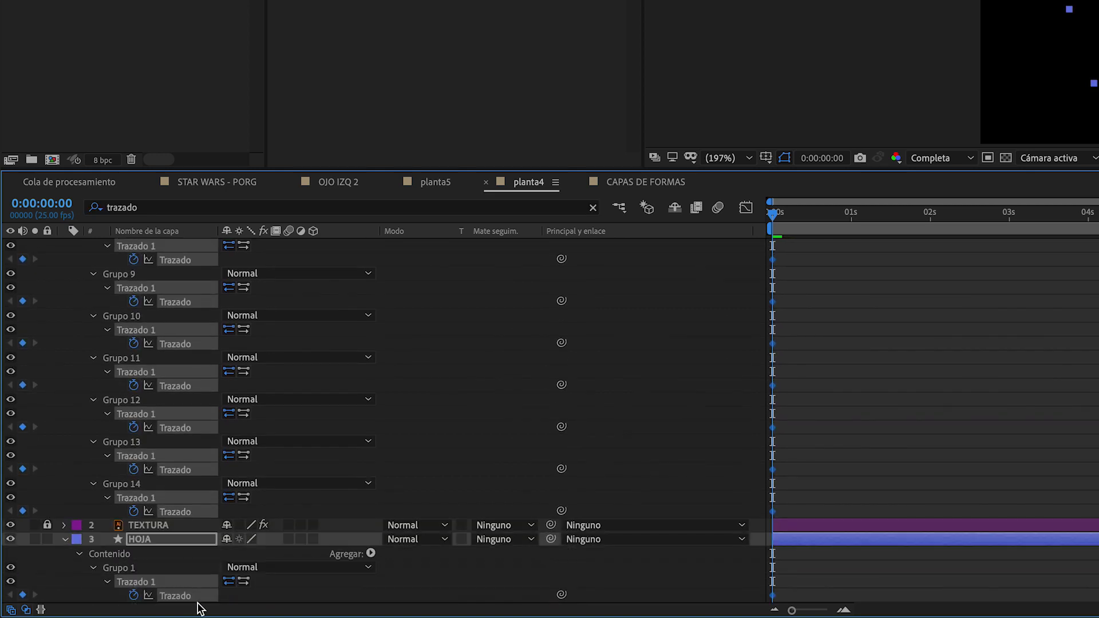
pyautogui.click(910, 397)
pyautogui.press('u')
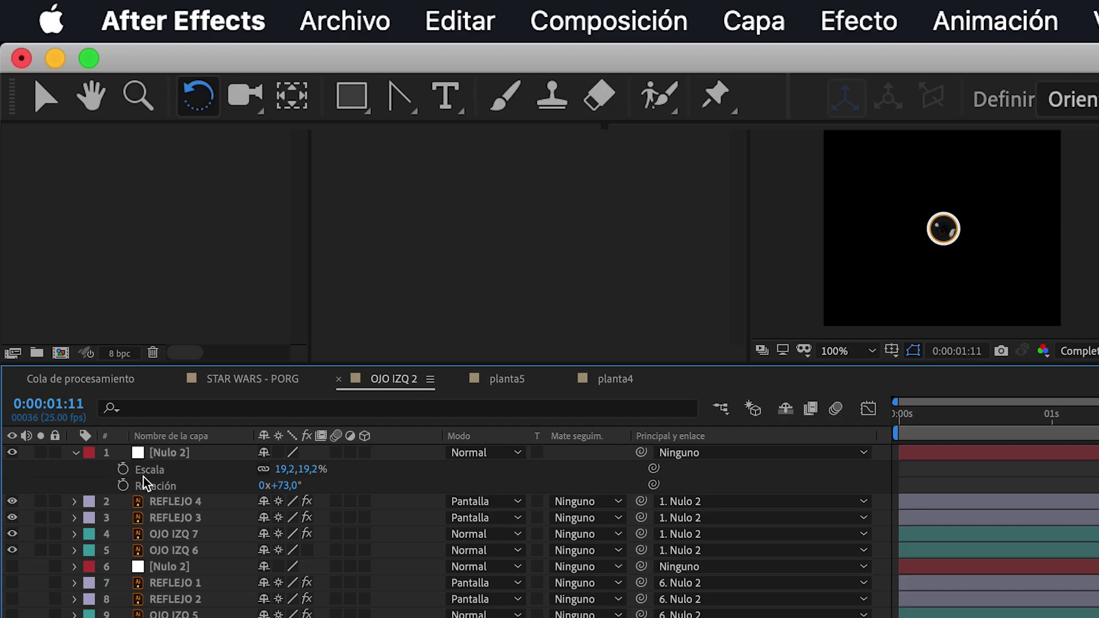
# Reset the Escala of the first Nulo 2 layer to 100% and reset its Rotación to the default.
pyautogui.click(209, 455)
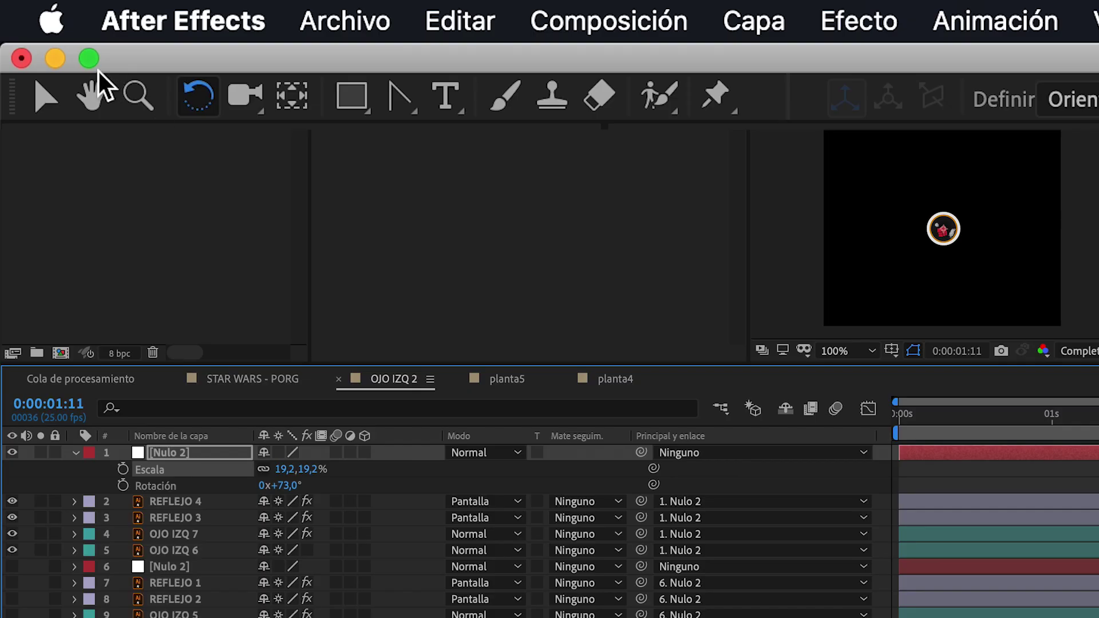
pyautogui.doubleClick(57, 95)
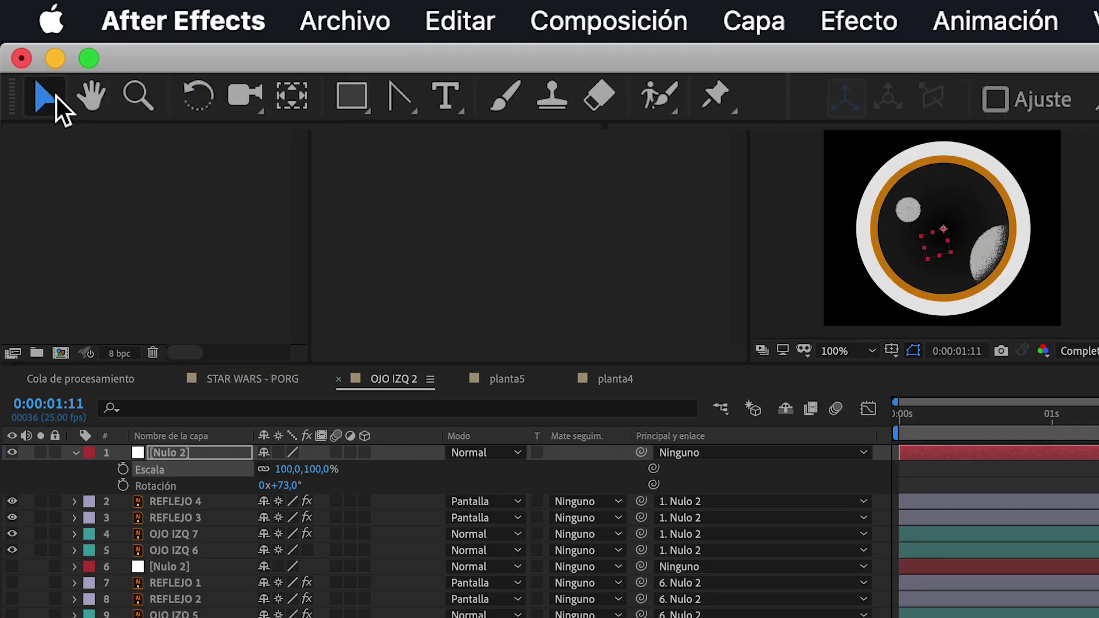
pyautogui.doubleClick(190, 106)
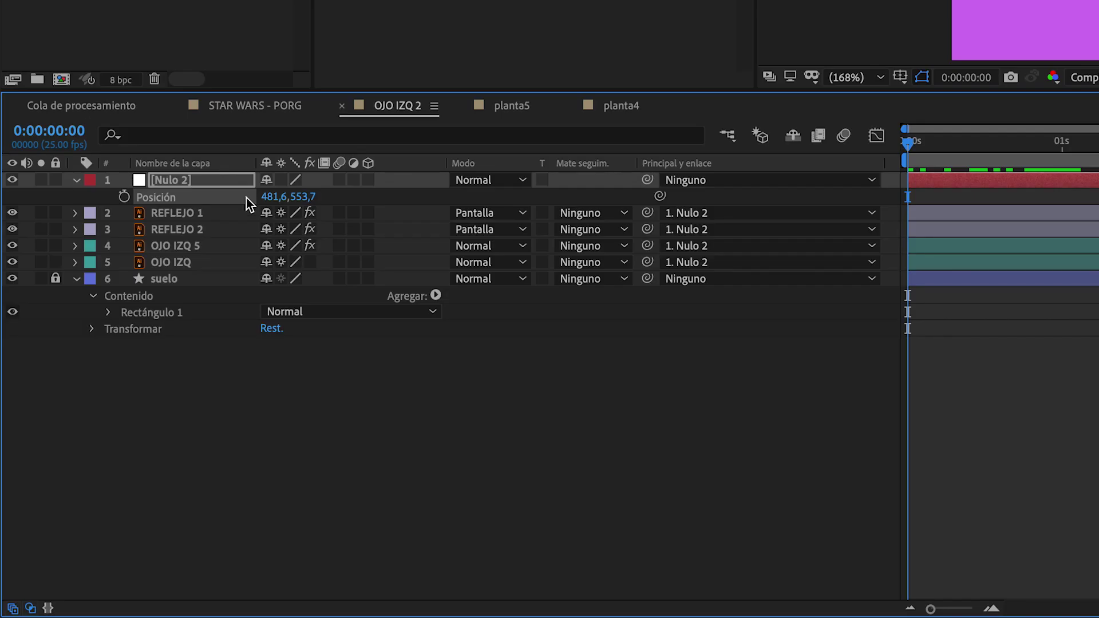
# Separate the Posición dimensions of Nulo 2 and start keyframing X Posición at 0:00:00:00.
pyautogui.rightClick(164, 201)
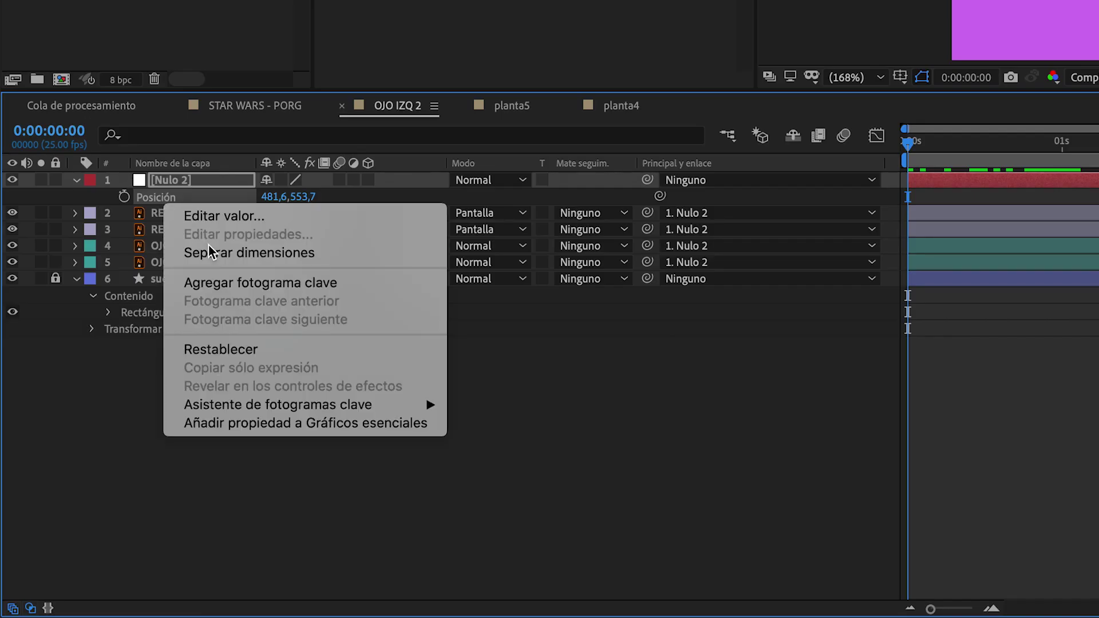
pyautogui.click(262, 258)
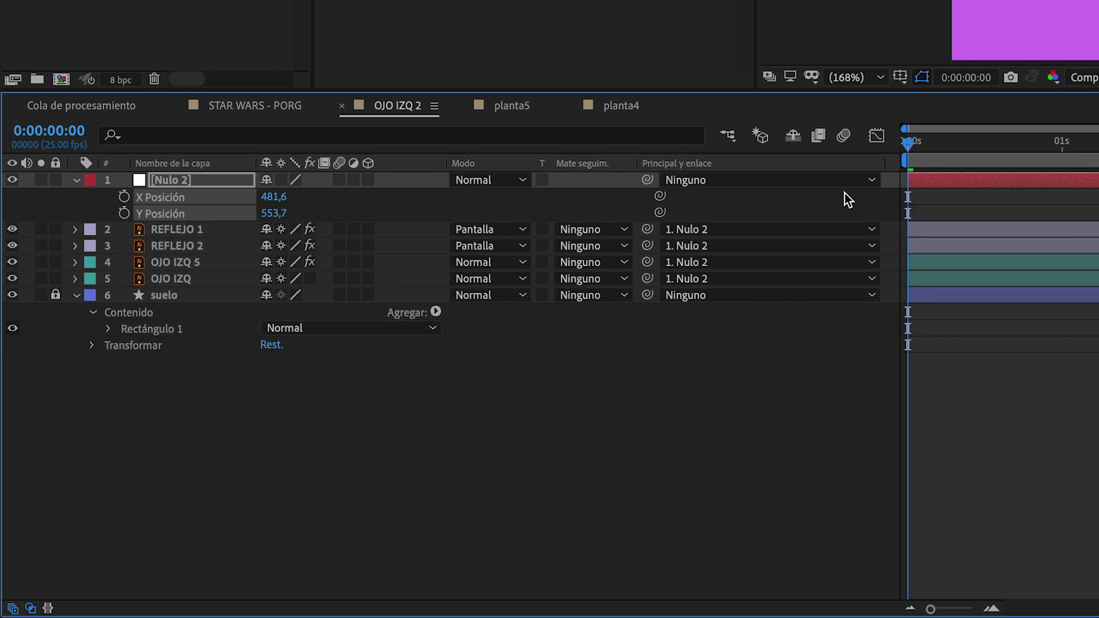
pyautogui.click(101, 204)
pyautogui.click(124, 197)
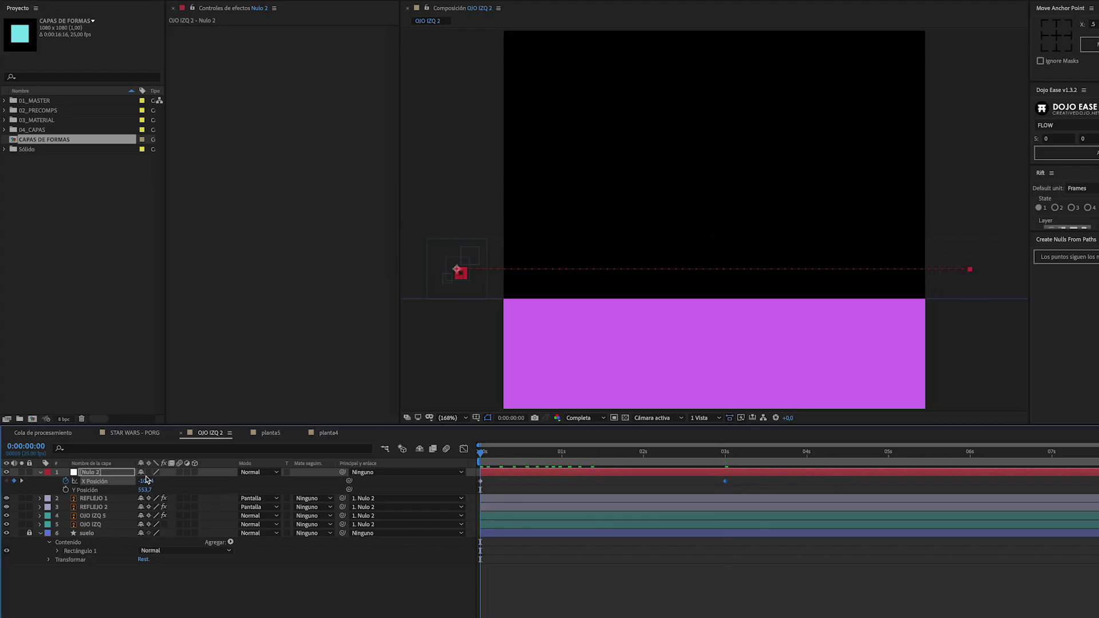
# Keyframe Nulo 2's Y Posición starting at 0:00:00:00, apply easing to the animation and play a preview.
pyautogui.click(66, 489)
pyautogui.moveTo(145, 490); pyautogui.dragTo(153, 489)
pyautogui.click(1065, 153)
pyautogui.press('space')
pyautogui.moveTo(683, 496); pyautogui.dragTo(656, 489)
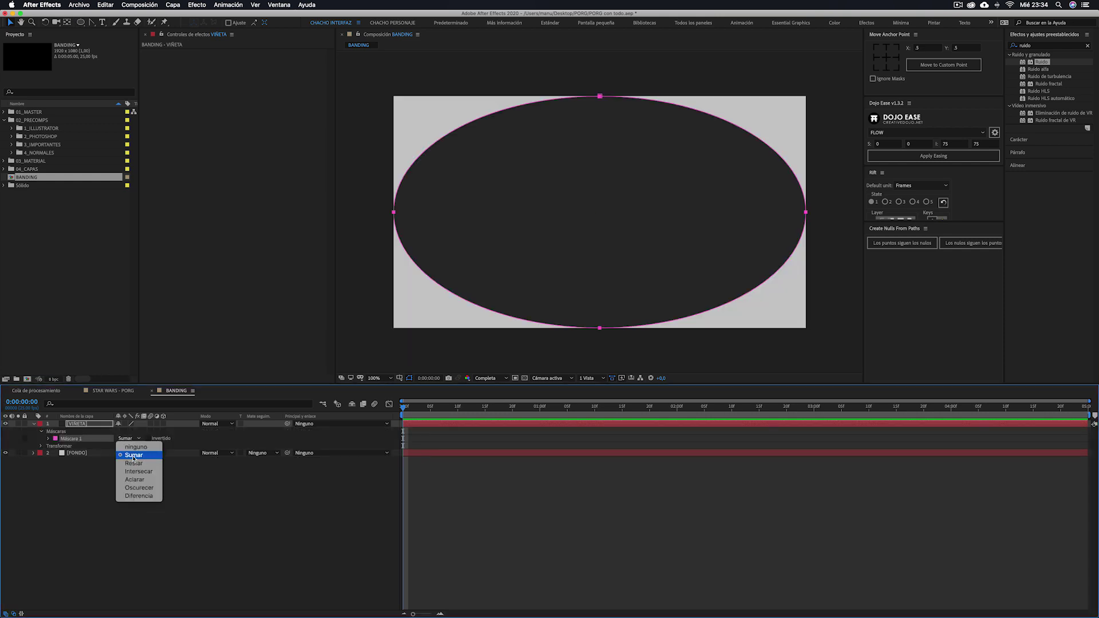
# Set the mode of Máscara 1 on the VIÑETA layer to Restar.
pyautogui.click(130, 460)
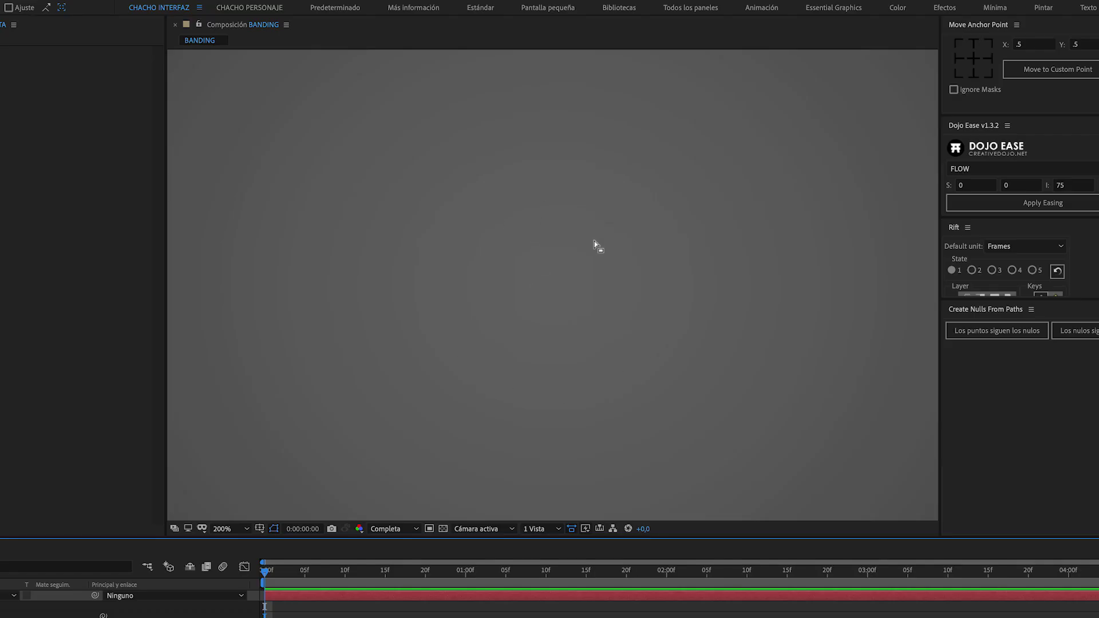
pyautogui.scroll(2, 544, 292)
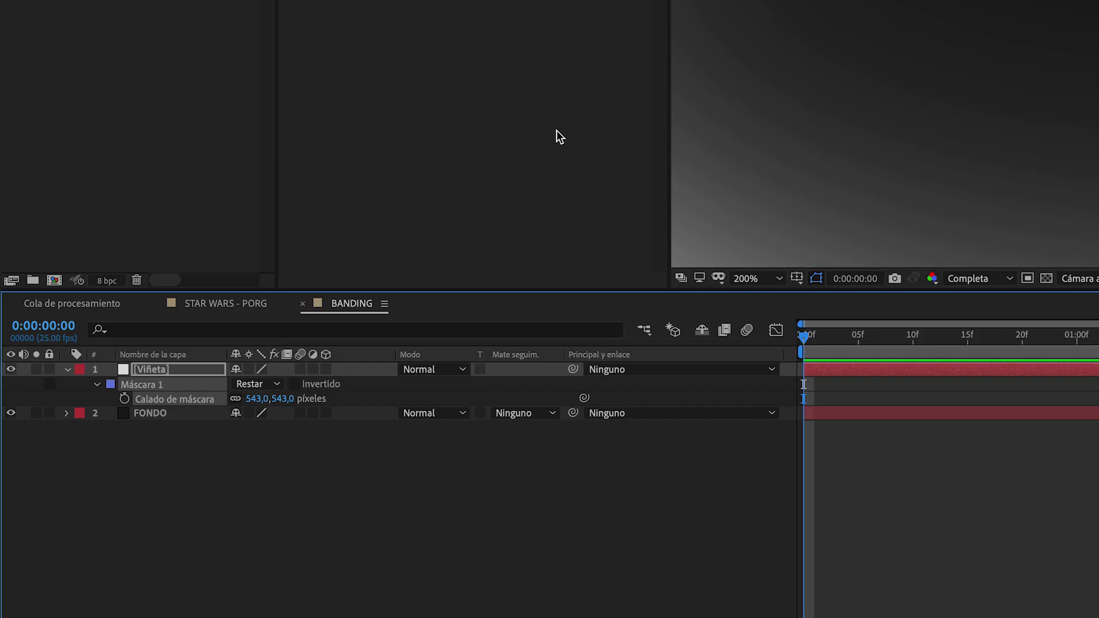
# Set the project's color depth to 16 bits por canal in the project settings.
pyautogui.click(107, 286)
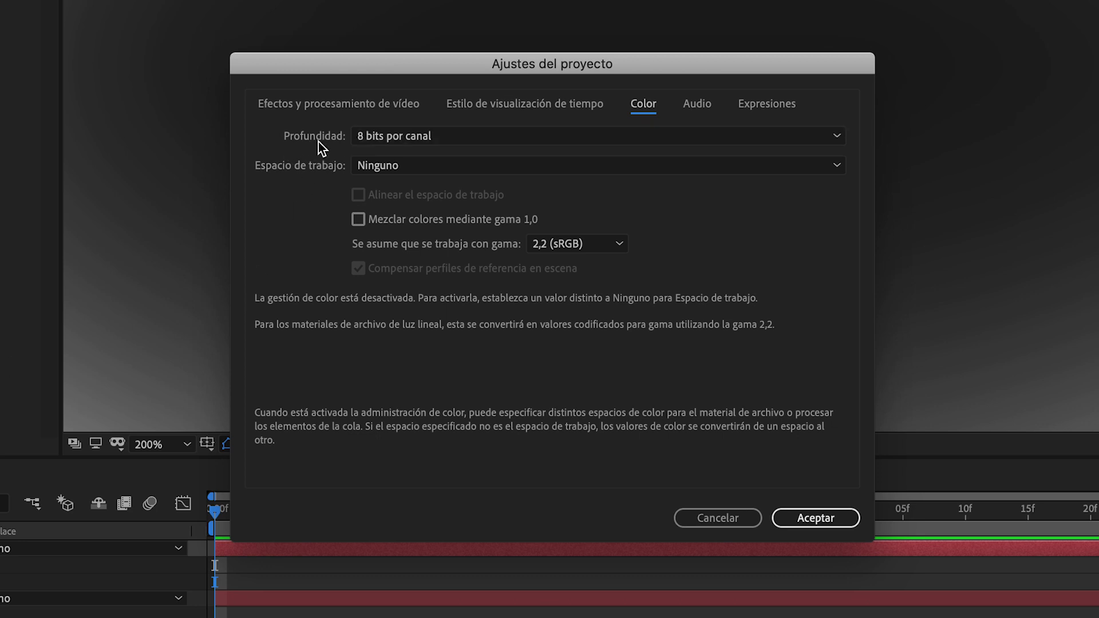
pyautogui.click(437, 141)
pyautogui.click(413, 177)
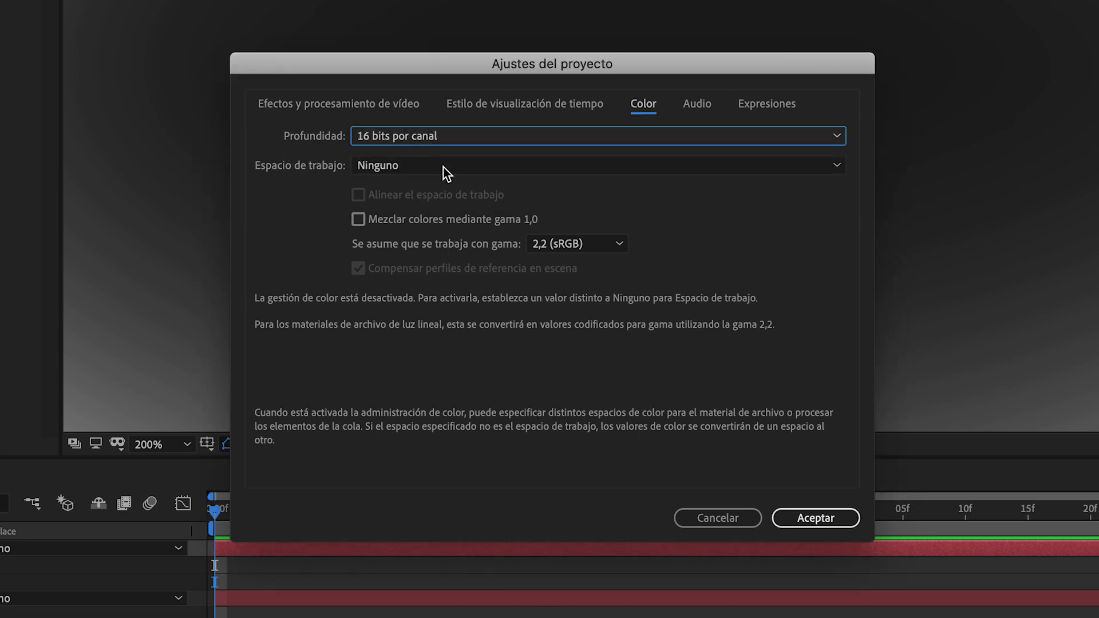
pyautogui.click(822, 520)
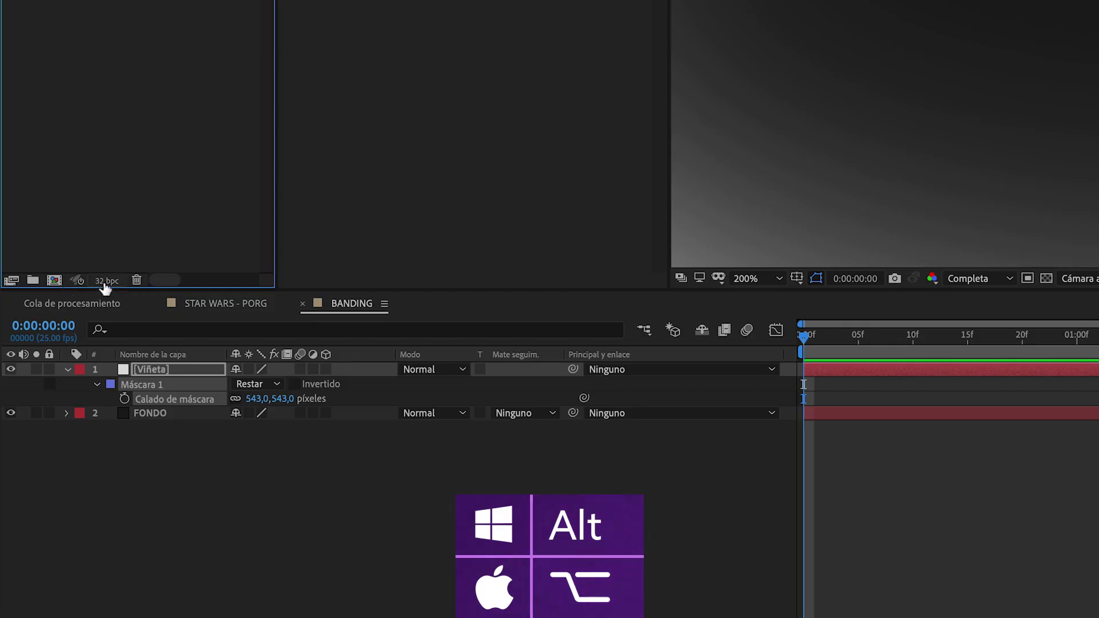
# Cycle the project's color depth through 8, 16 and 32 bpc without opening the project settings.
pyautogui.keyDown('alt'); pyautogui.click(106, 281); pyautogui.keyUp('alt')
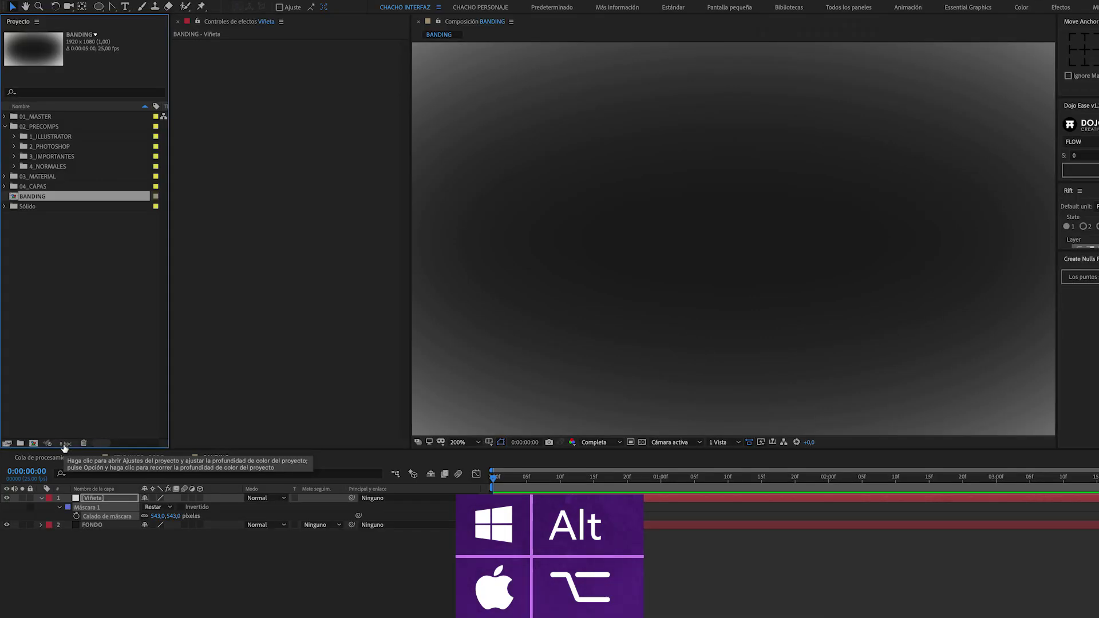
pyautogui.keyDown('alt'); pyautogui.click(64, 443); pyautogui.keyUp('alt')
pyautogui.keyDown('alt'); pyautogui.click(65, 444); pyautogui.keyUp('alt')
pyautogui.keyDown('alt'); pyautogui.click(65, 444); pyautogui.keyUp('alt')
# Create a new adjustment layer (Capa de ajuste) in the BANDING composition.
pyautogui.rightClick(371, 559)
pyautogui.moveTo(687, 346)
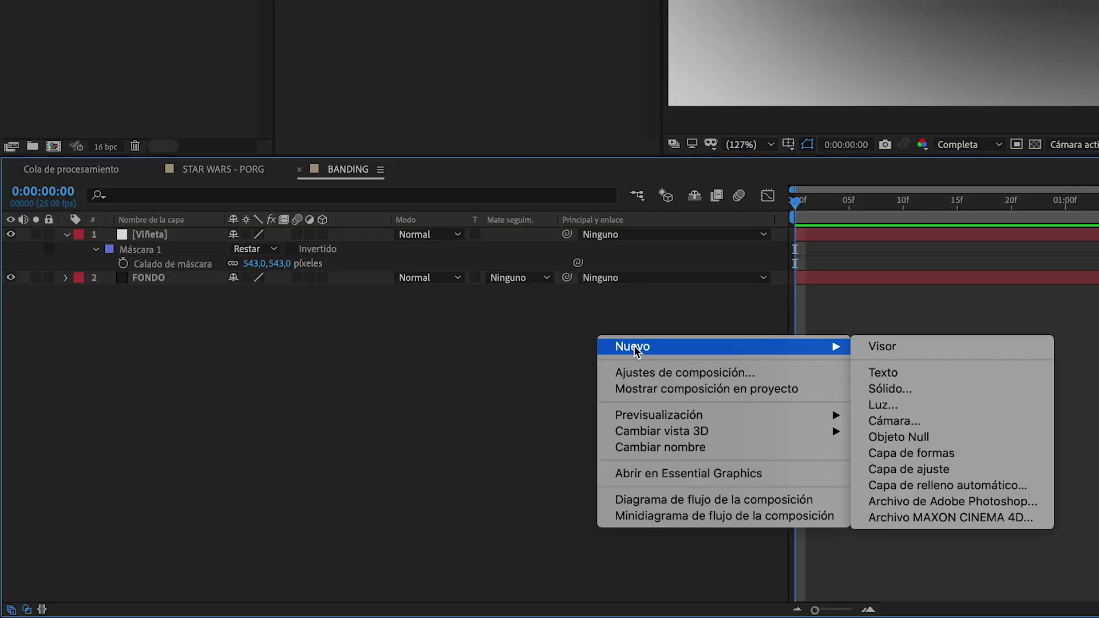
pyautogui.click(912, 468)
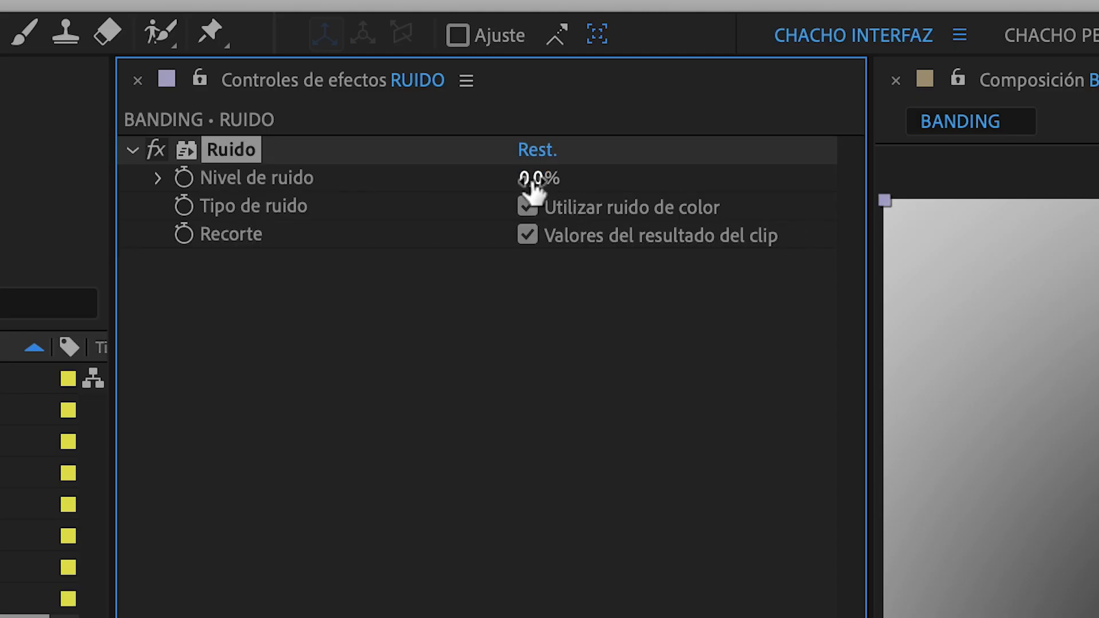
# Set Nivel de ruido to 1% in the RUIDO layer's Ruido effect and inspect the vignette gradient up close.
pyautogui.click(535, 178)
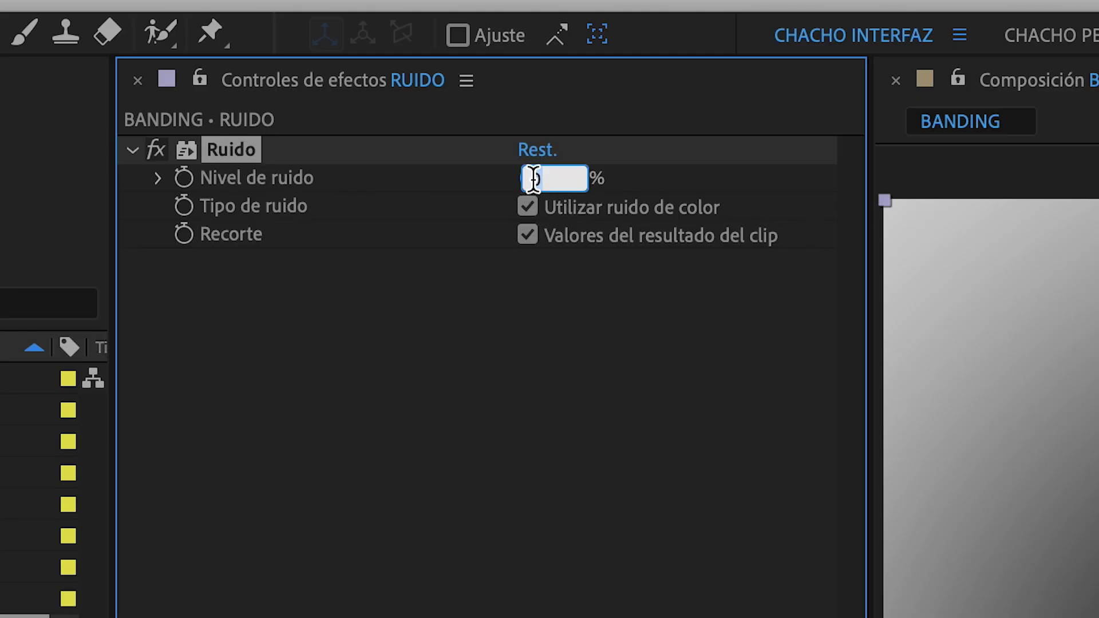
pyautogui.write('1')
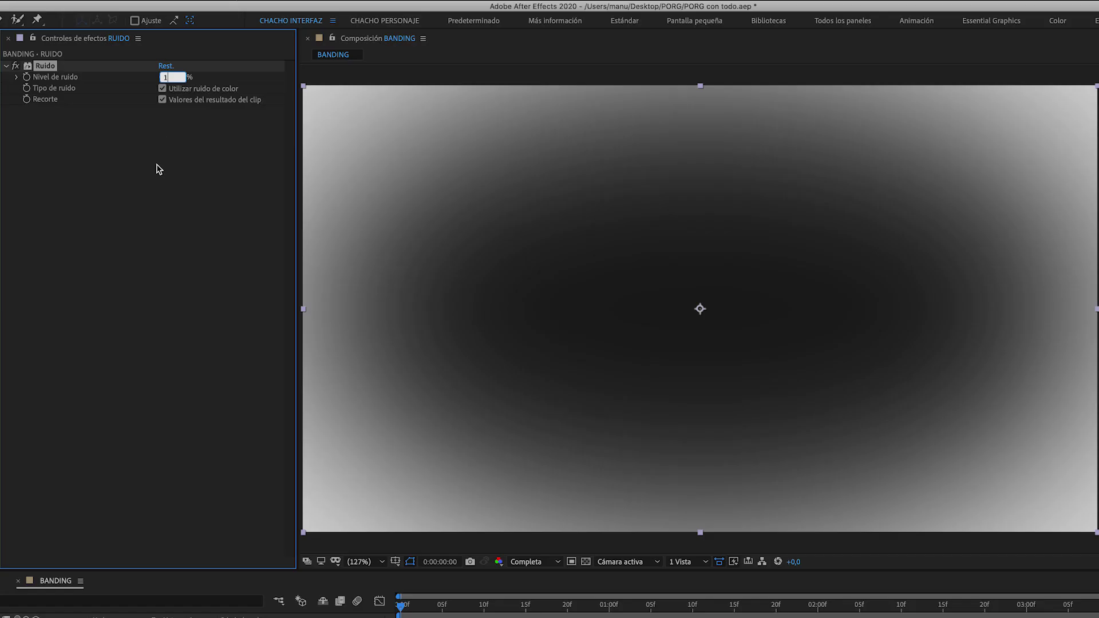
pyautogui.click(141, 198)
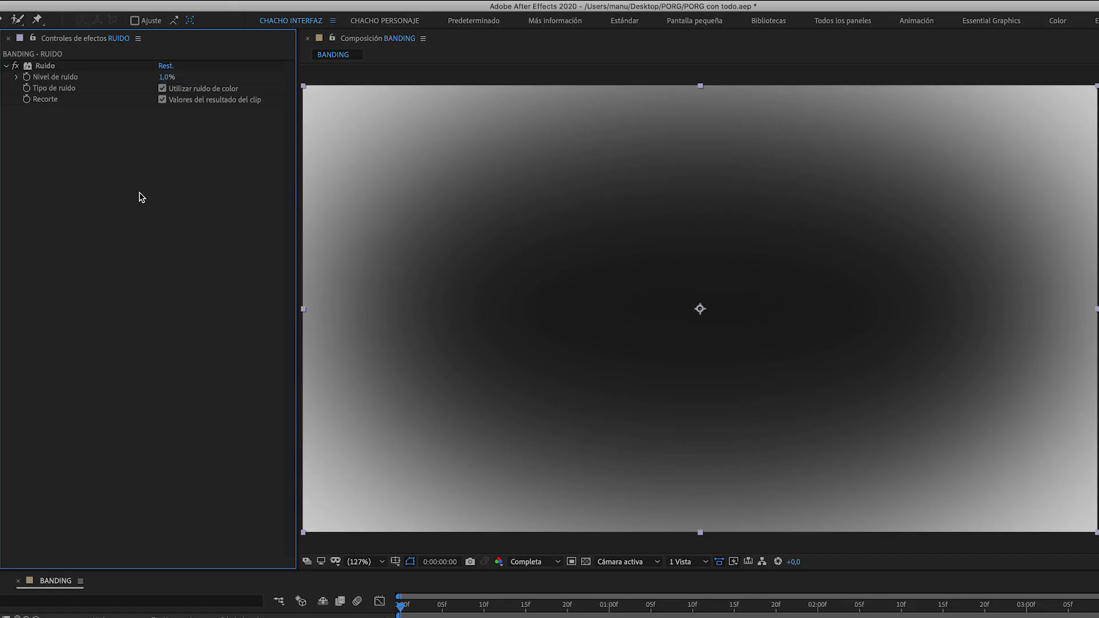
pyautogui.press('.')
pyautogui.press('.')
pyautogui.press('.')
pyautogui.press('.')
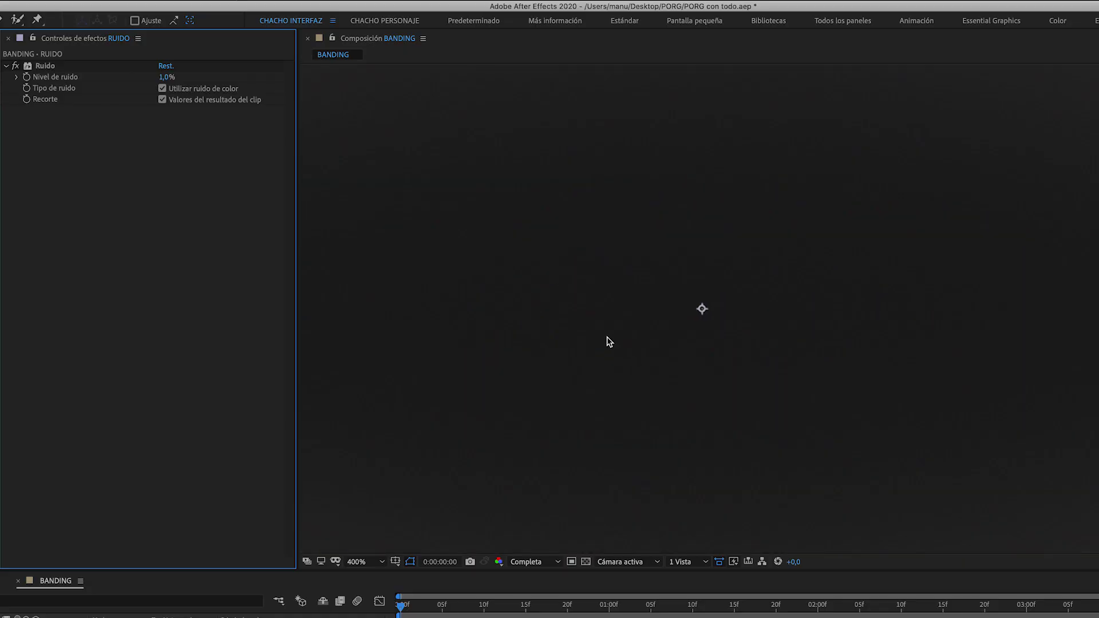
pyautogui.press(',')
pyautogui.press(',')
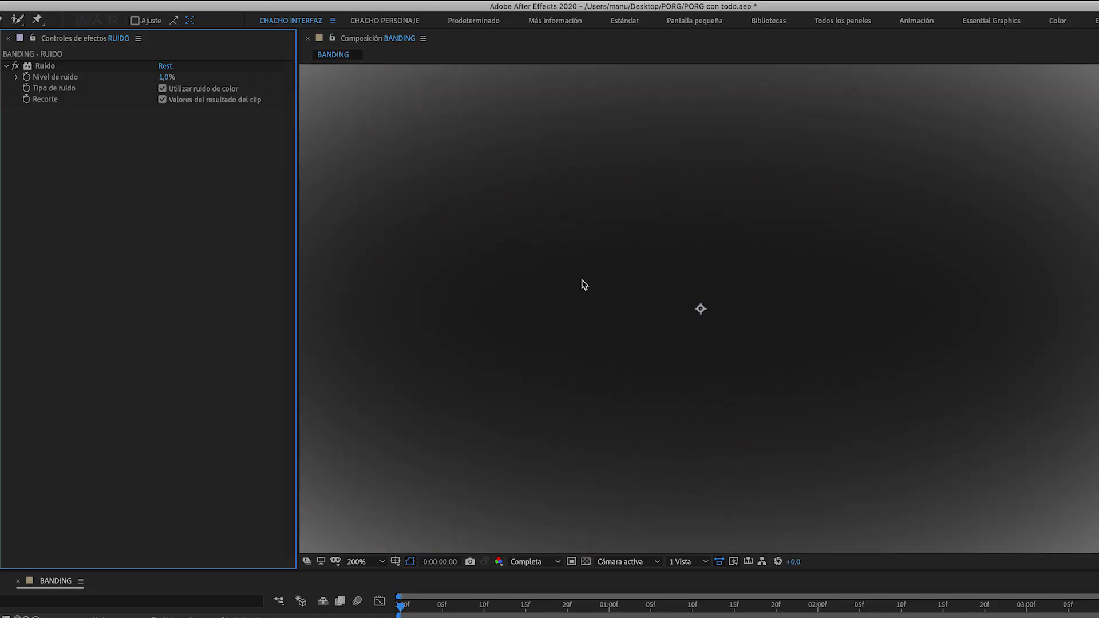
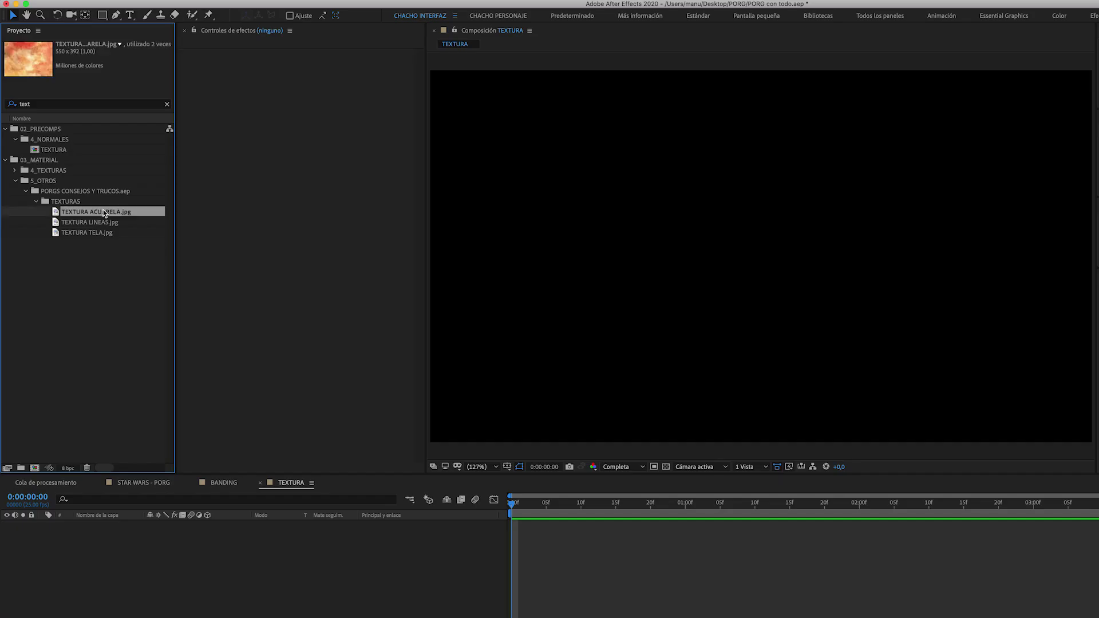
# Add TEXTURA ACUARELA.jpg to the TEXTURA composition and try scaling it up to fill the frame.
pyautogui.moveTo(103, 209); pyautogui.dragTo(202, 551)
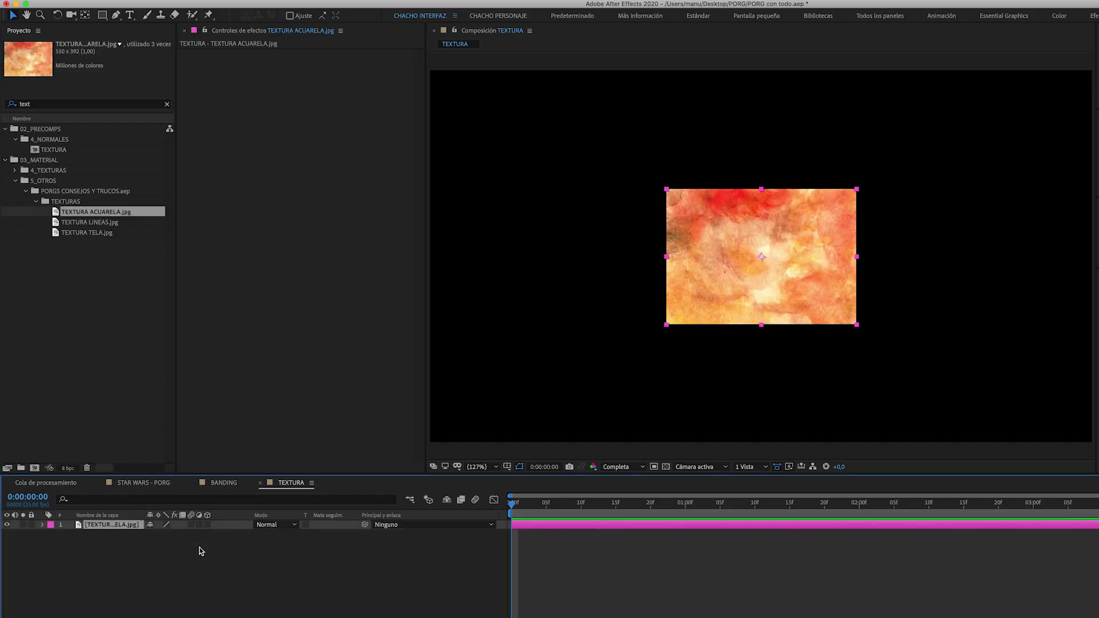
pyautogui.moveTo(856, 325); pyautogui.dragTo(1098, 504)
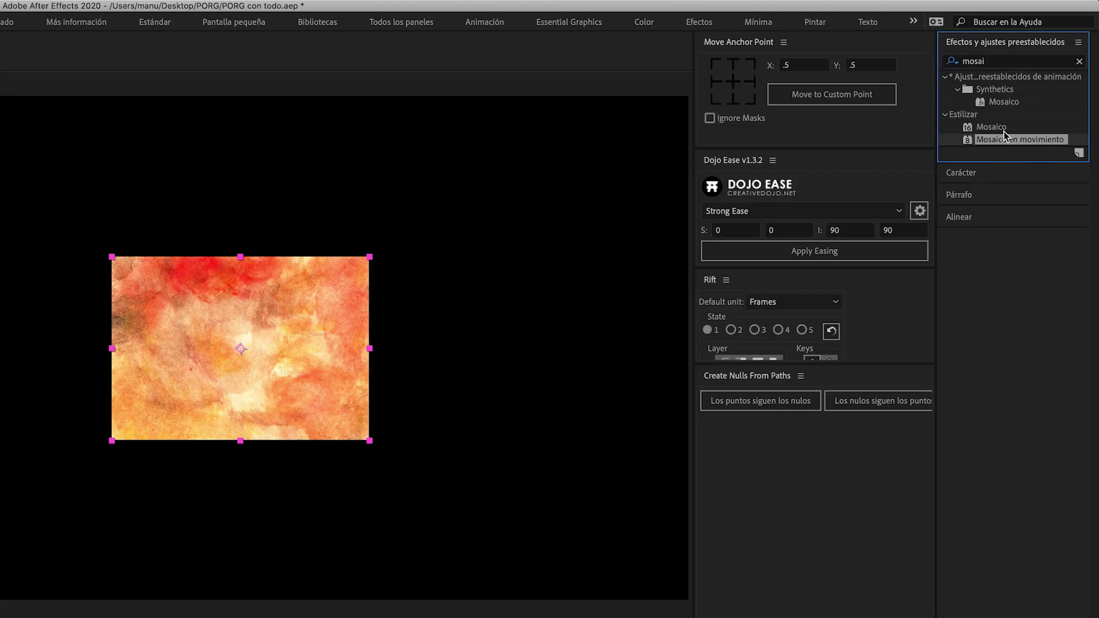
# Apply Mosaico en movimiento to the watercolor texture, increasing Anchura de salida and Altura de salida and enabling Reflejar bordes.
pyautogui.moveTo(1003, 136); pyautogui.dragTo(271, 343)
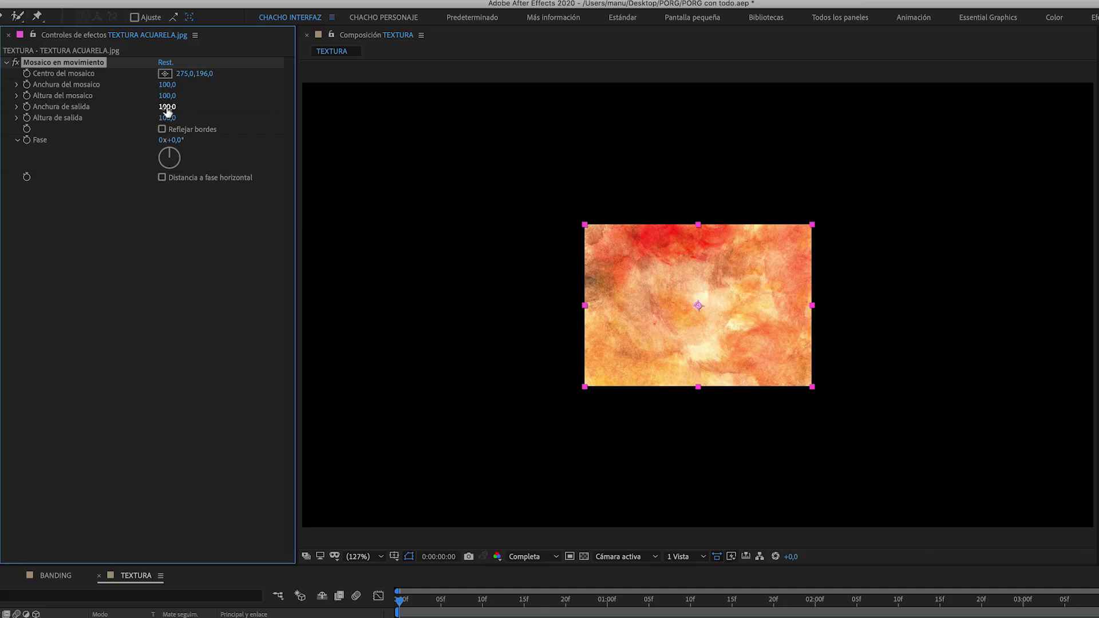
pyautogui.moveTo(167, 109); pyautogui.dragTo(338, 110)
pyautogui.moveTo(166, 118); pyautogui.dragTo(290, 117)
pyautogui.click(162, 129)
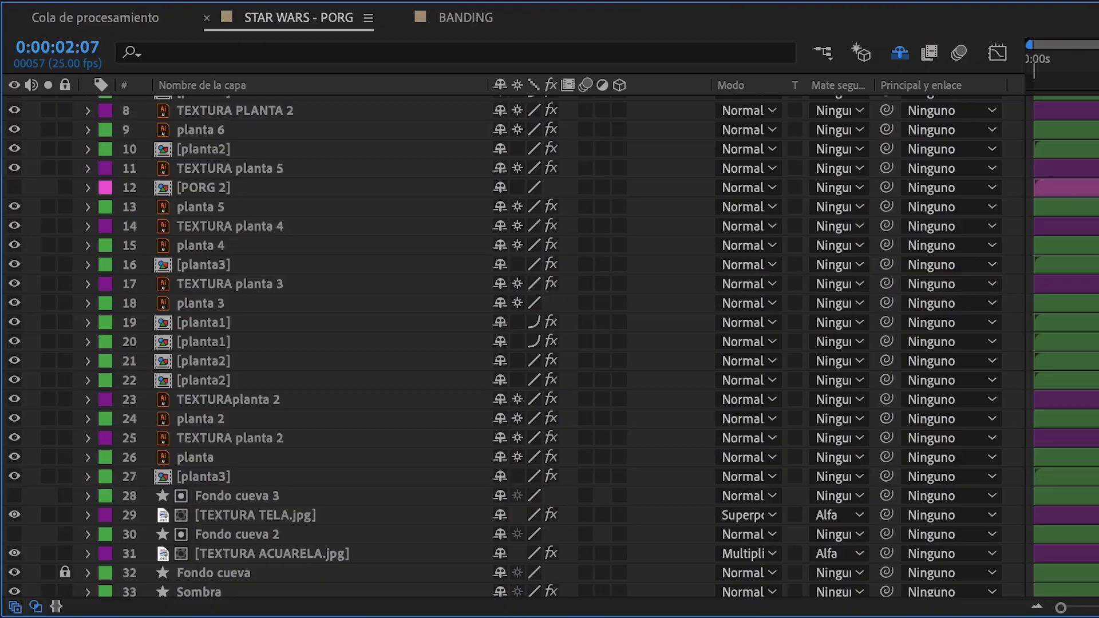
# Create an adjustment layer named EFECTOS above the STAR WARS - PORG layers and paste the copied effects onto it.
pyautogui.scroll(3, 515, 343)
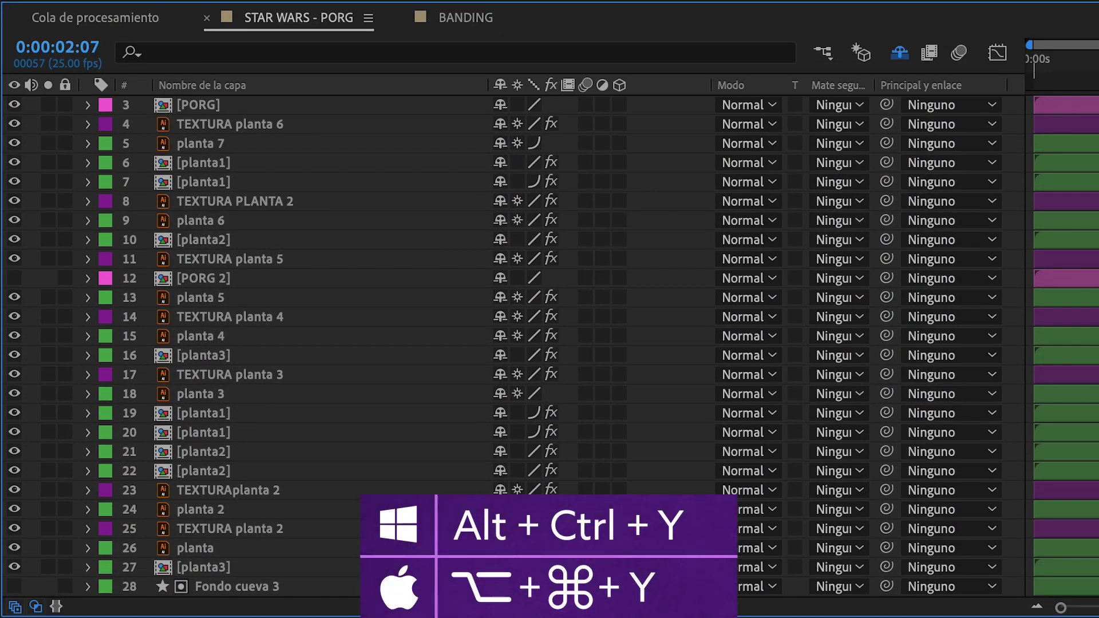
pyautogui.hotkey('ctrl', 'alt', 'y')
pyautogui.press('Return')
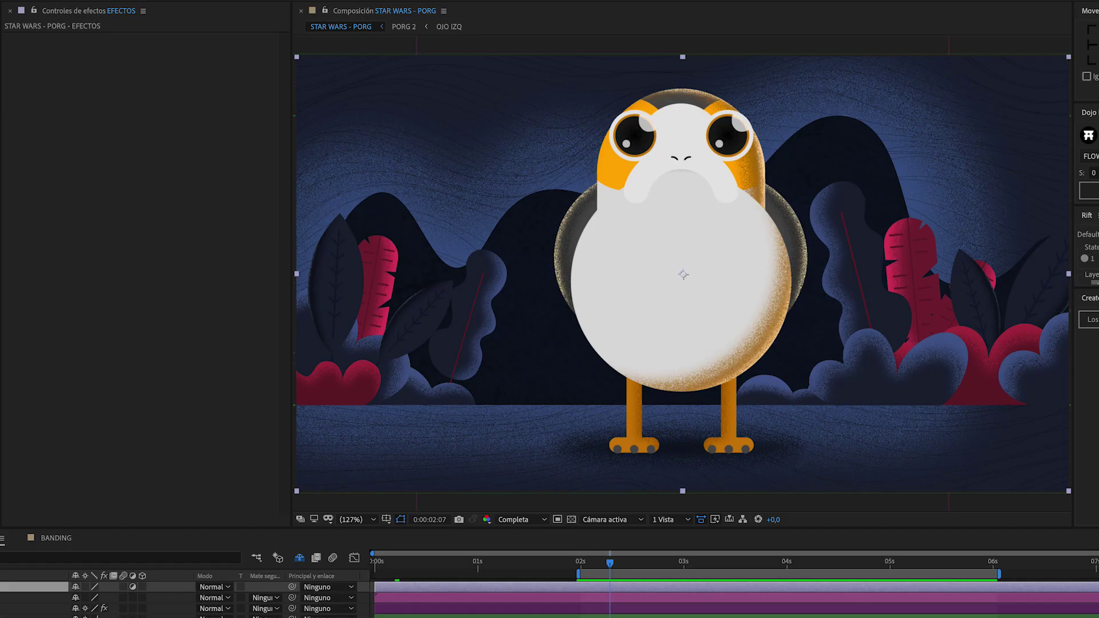
pyautogui.click(172, 295)
pyautogui.hotkey('ctrl', 'v')
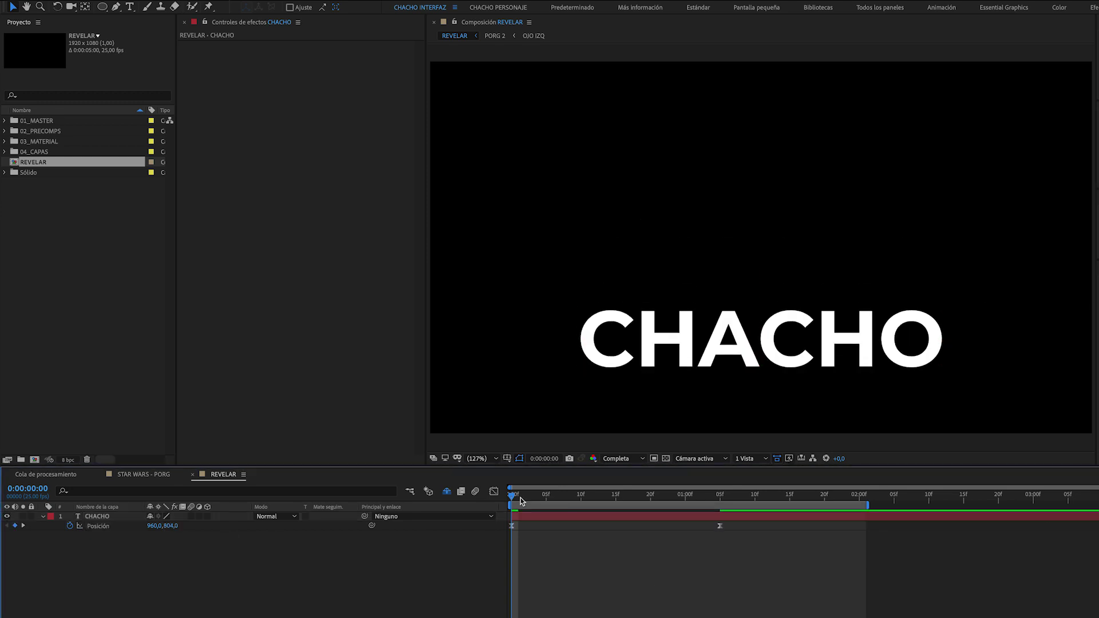
# Draw a rectangle shape over the CHACHO text, set it as the text layer's Alfa track matte, and preview the reveal.
pyautogui.moveTo(520, 497); pyautogui.dragTo(720, 497)
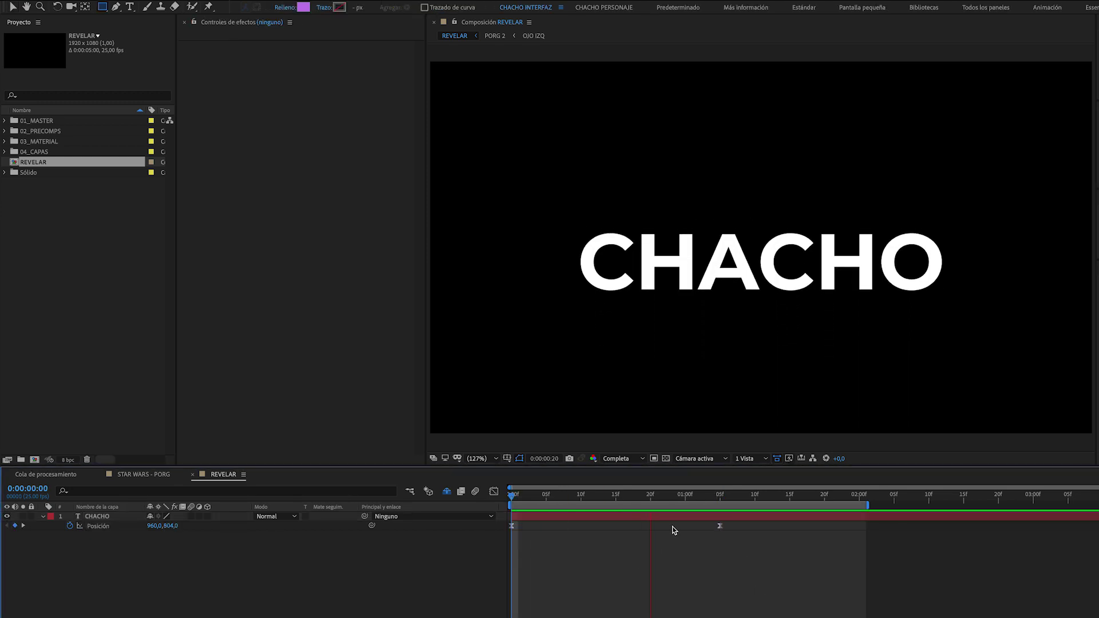
pyautogui.moveTo(529, 180)
pyautogui.mouseDown()
pyautogui.moveTo(744, 236)
pyautogui.moveTo(958, 261)
pyautogui.moveTo(1011, 282)
pyautogui.mouseUp()
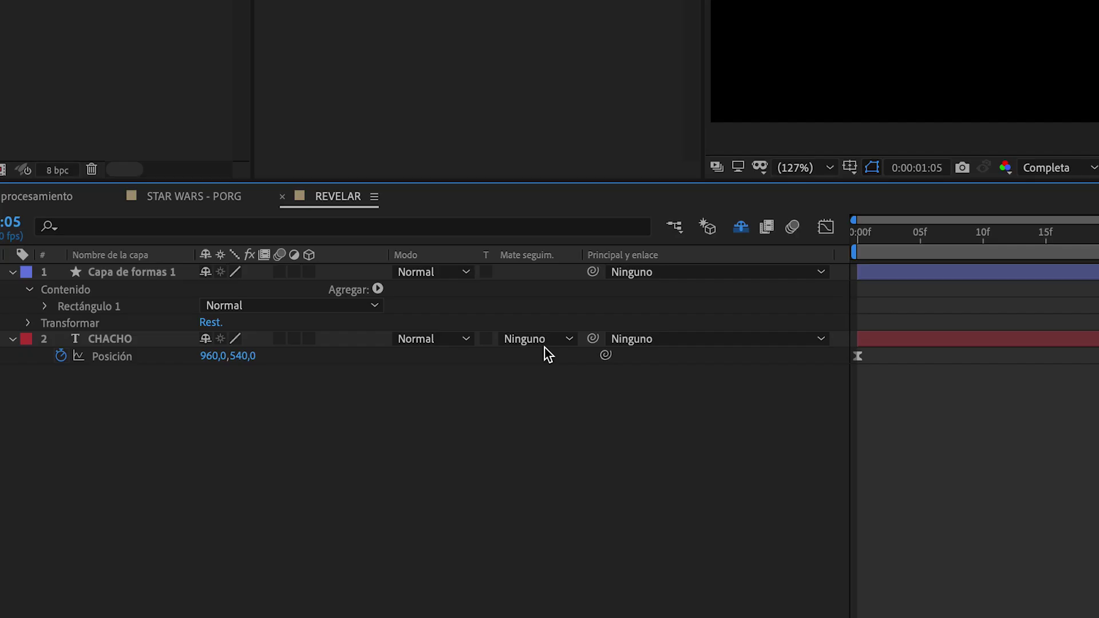
pyautogui.click(335, 553)
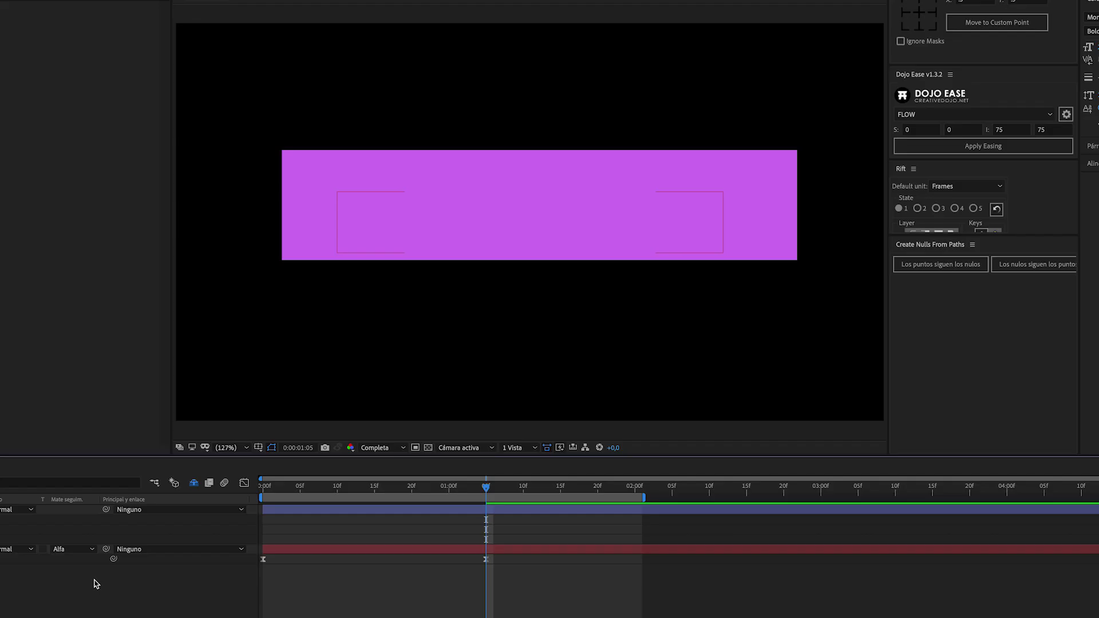
pyautogui.click(572, 391)
pyautogui.moveTo(428, 496); pyautogui.dragTo(263, 494)
pyautogui.press('space')
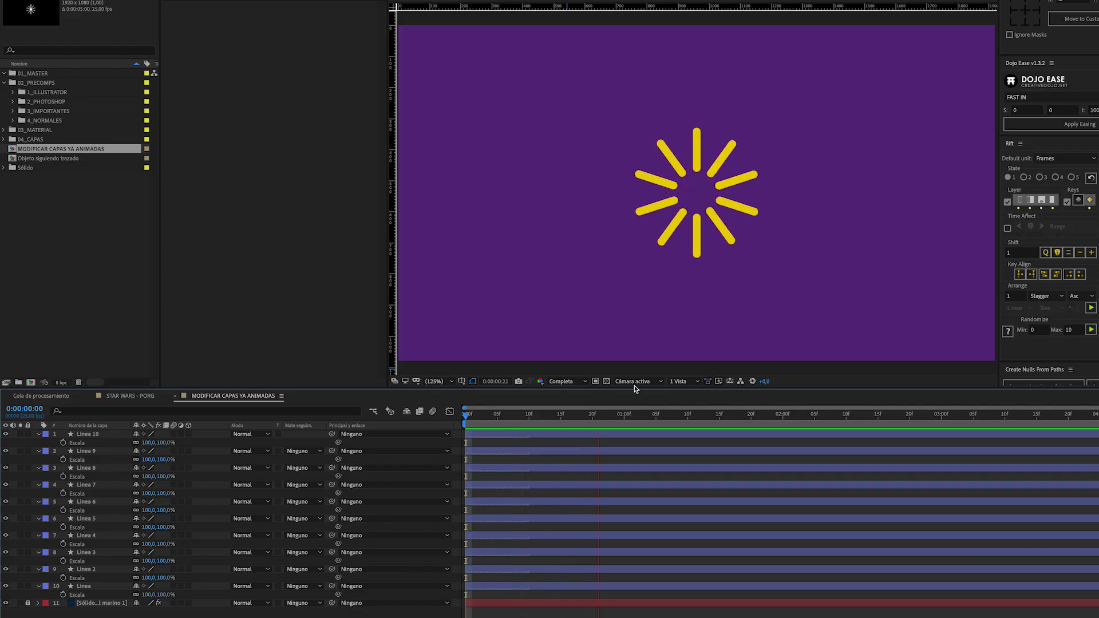
# Try to move all ten Línea layers together and scrub their Escala directly.
pyautogui.press('space')
pyautogui.hotkey('ctrl', 'a')
pyautogui.moveTo(696, 142); pyautogui.dragTo(568, 88)
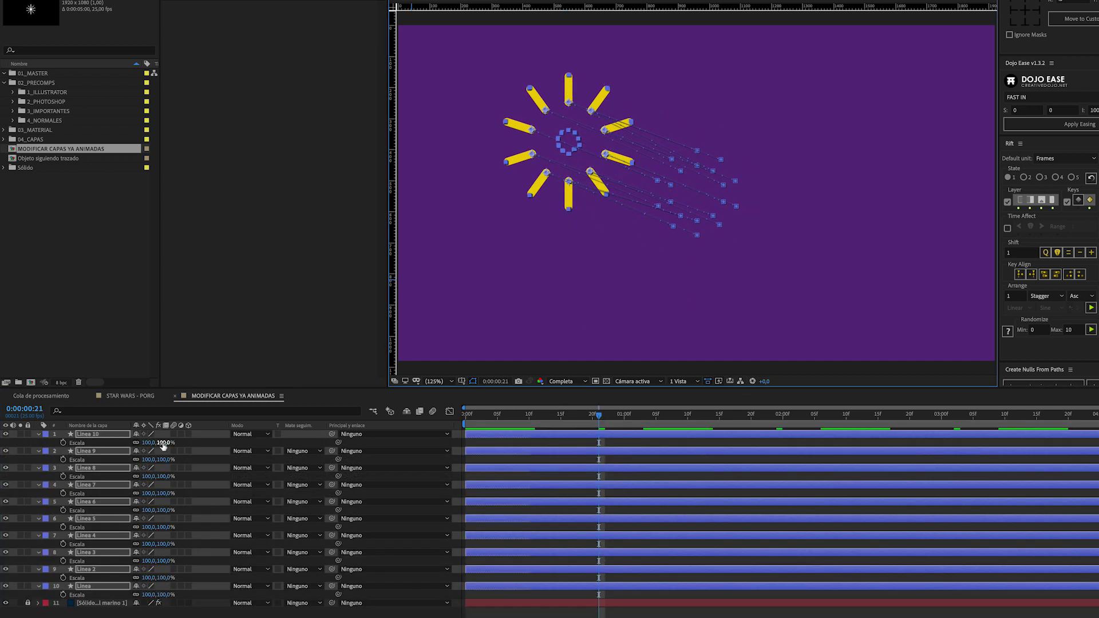
pyautogui.moveTo(163, 444); pyautogui.dragTo(137, 444)
pyautogui.press('Home')
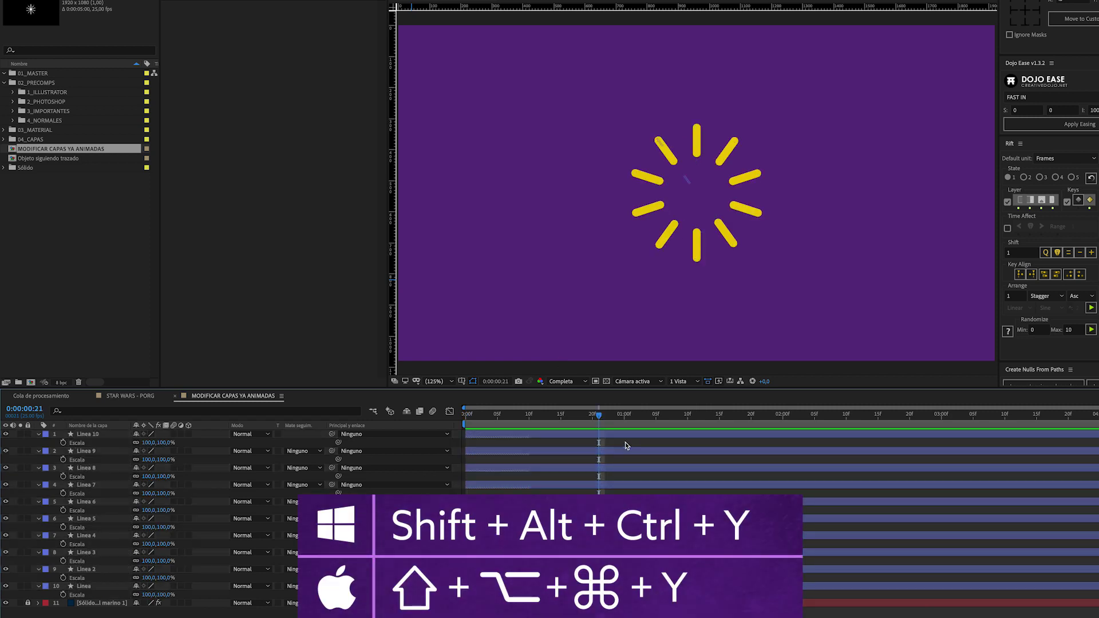
# Create a null object and parent all ten Línea layers to it.
pyautogui.hotkey('ctrl', 'alt', 'shift', 'y')
pyautogui.click(586, 444)
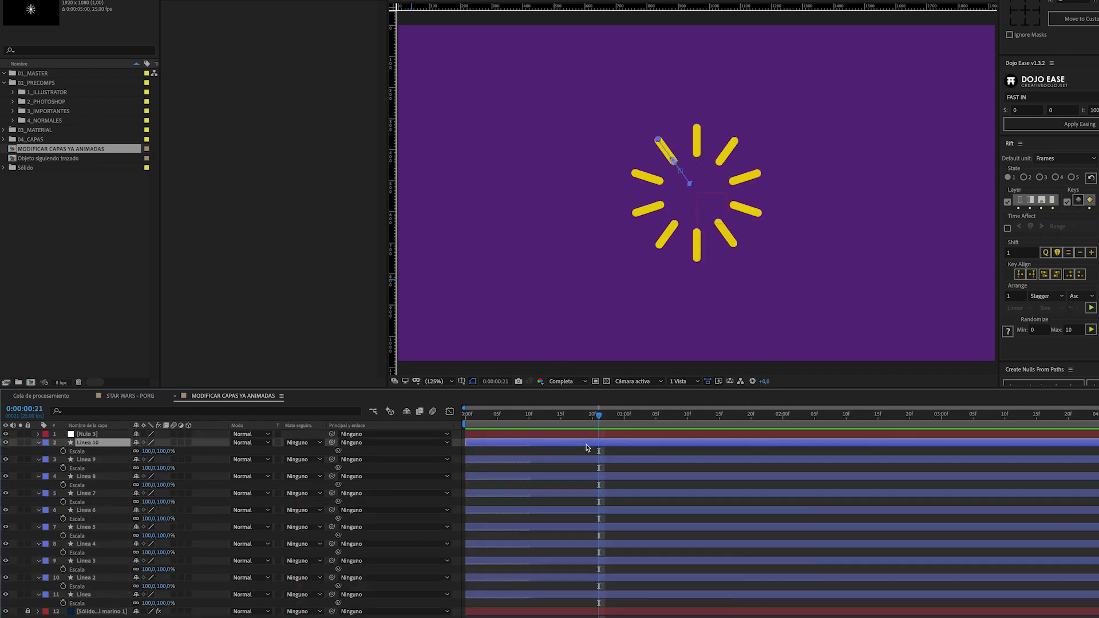
pyautogui.keyDown('shift'); pyautogui.click(586, 594); pyautogui.keyUp('shift')
pyautogui.moveTo(331, 594); pyautogui.dragTo(86, 434)
# Move the null toward the composition's upper left and shrink it to transform all the lines together, and finally delete it.
pyautogui.click(86, 433)
pyautogui.moveTo(682, 201); pyautogui.dragTo(540, 162)
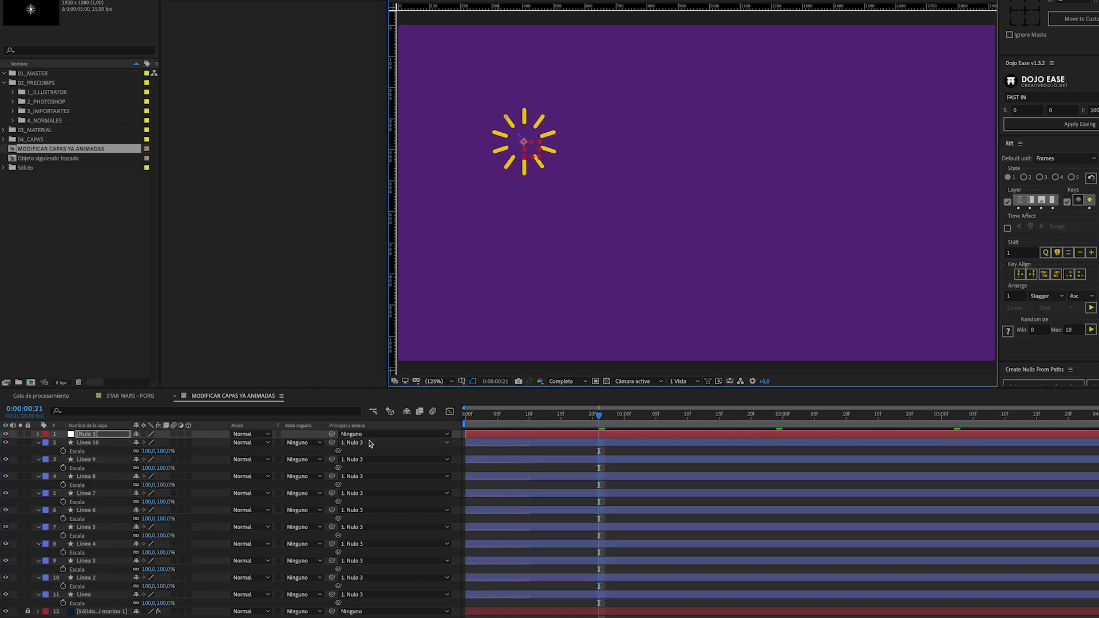
pyautogui.press('Delete')
pyautogui.press('Home')
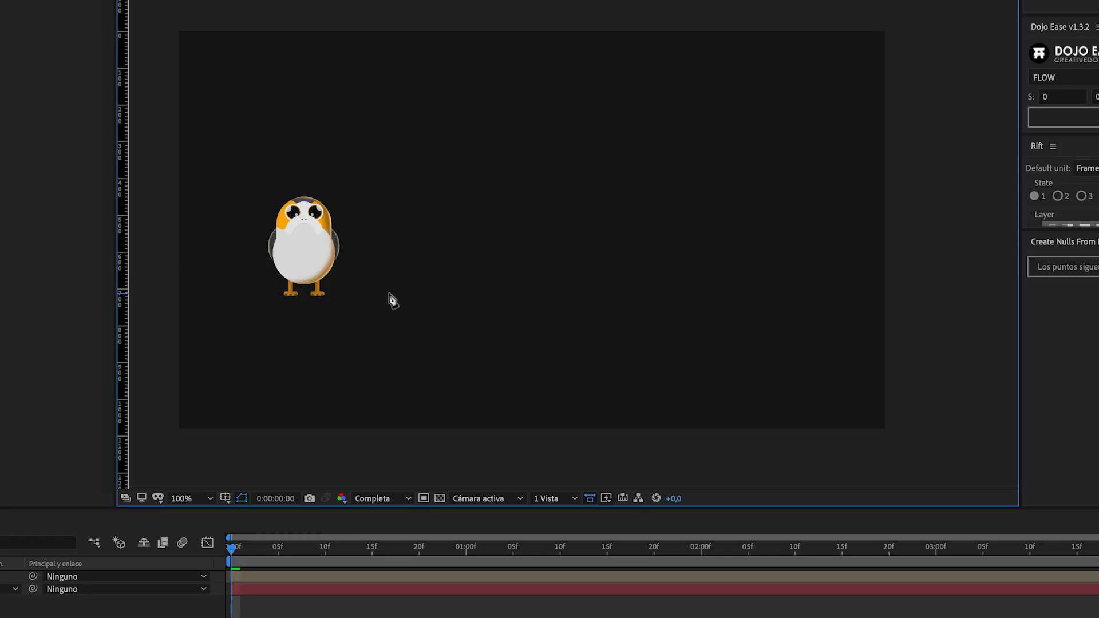
# Draw a wavy open path with the Pen tool, running from beside the porg across the composition.
pyautogui.click(389, 293)
pyautogui.moveTo(431, 161); pyautogui.dragTo(483, 152)
pyautogui.moveTo(562, 348); pyautogui.dragTo(634, 390)
pyautogui.click(703, 173)
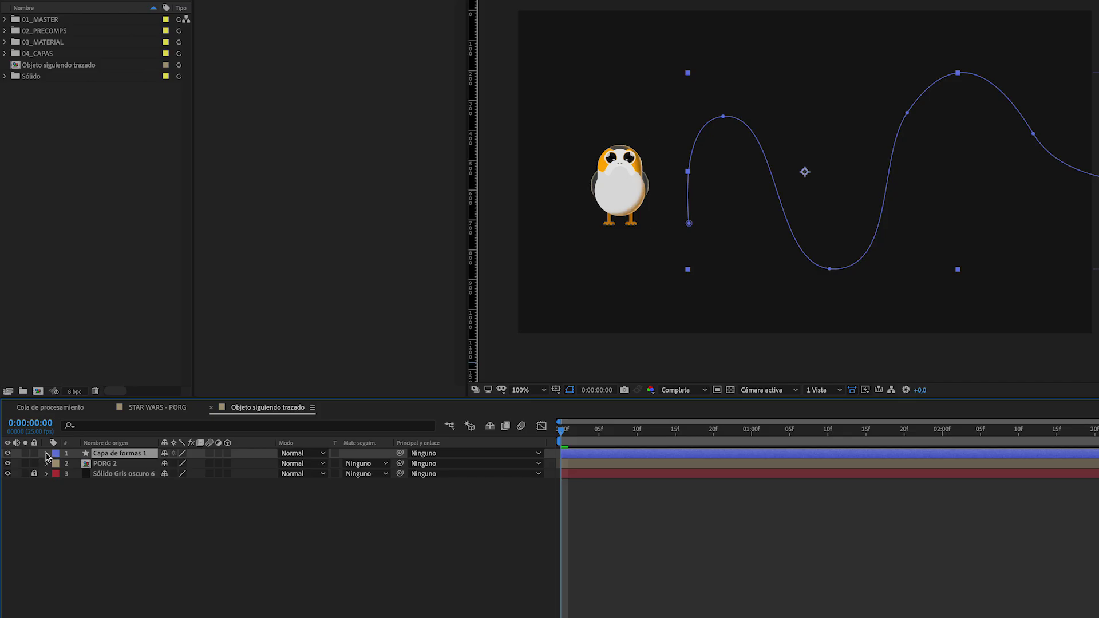
# Copy the shape layer's Trazado property into the Posición of PORG 2 and preview the motion.
pyautogui.click(47, 453)
pyautogui.click(57, 464)
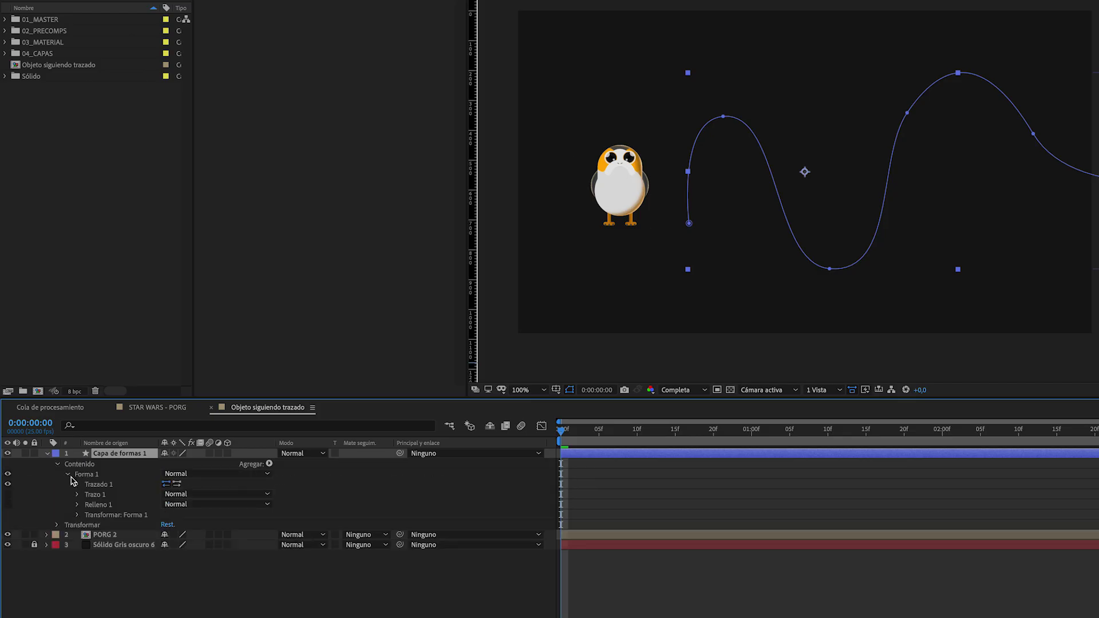
pyautogui.click(78, 484)
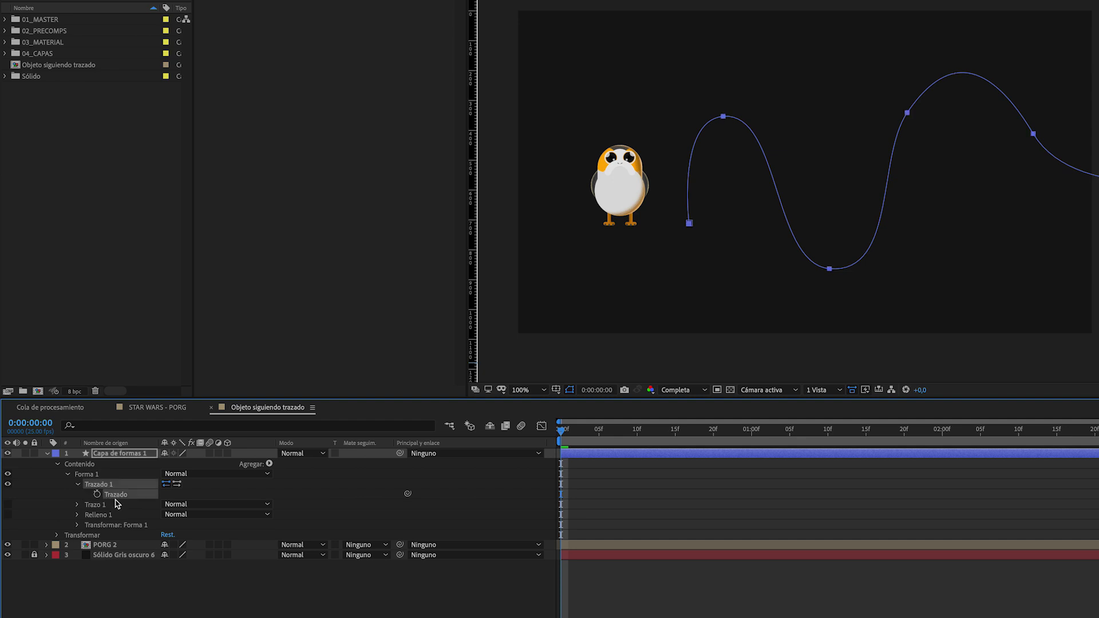
pyautogui.click(109, 546)
pyautogui.press('p')
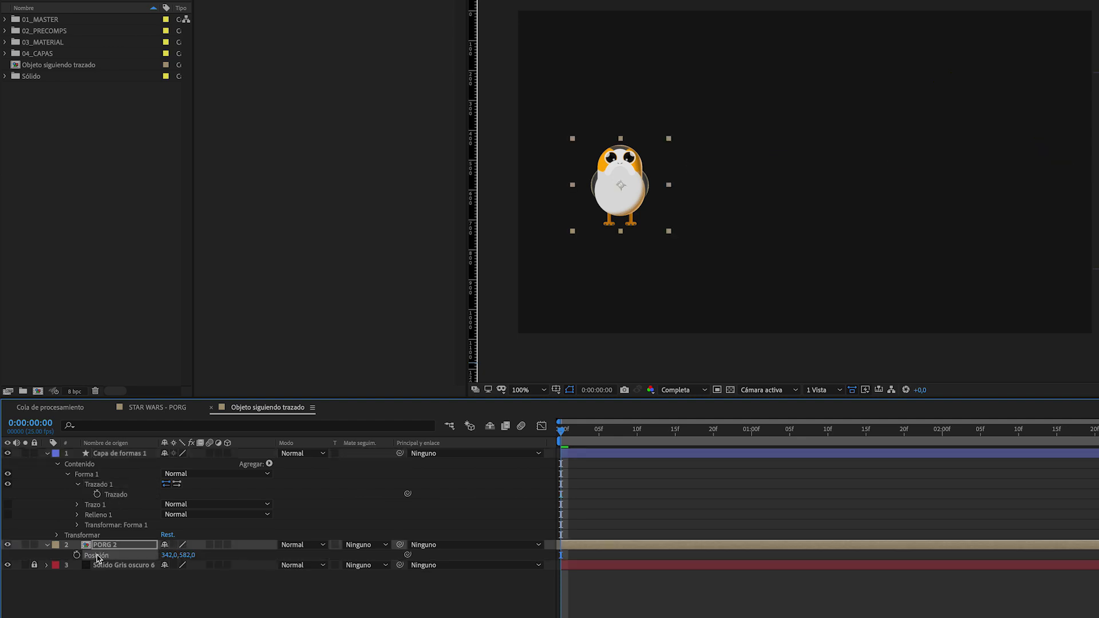
pyautogui.hotkey('ctrl', 'v')
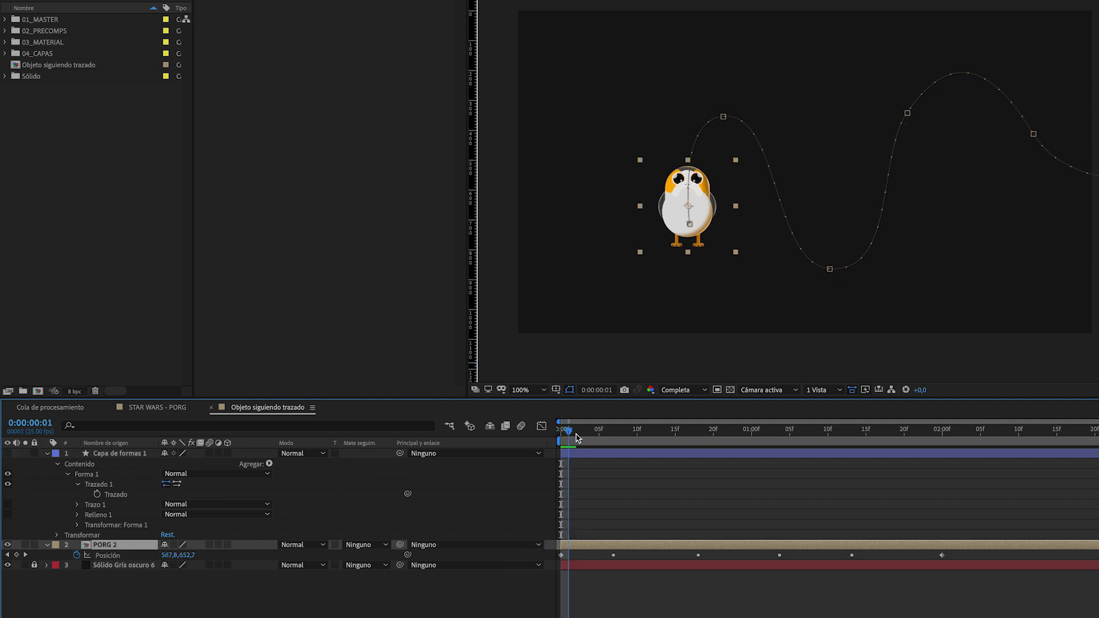
pyautogui.press('space')
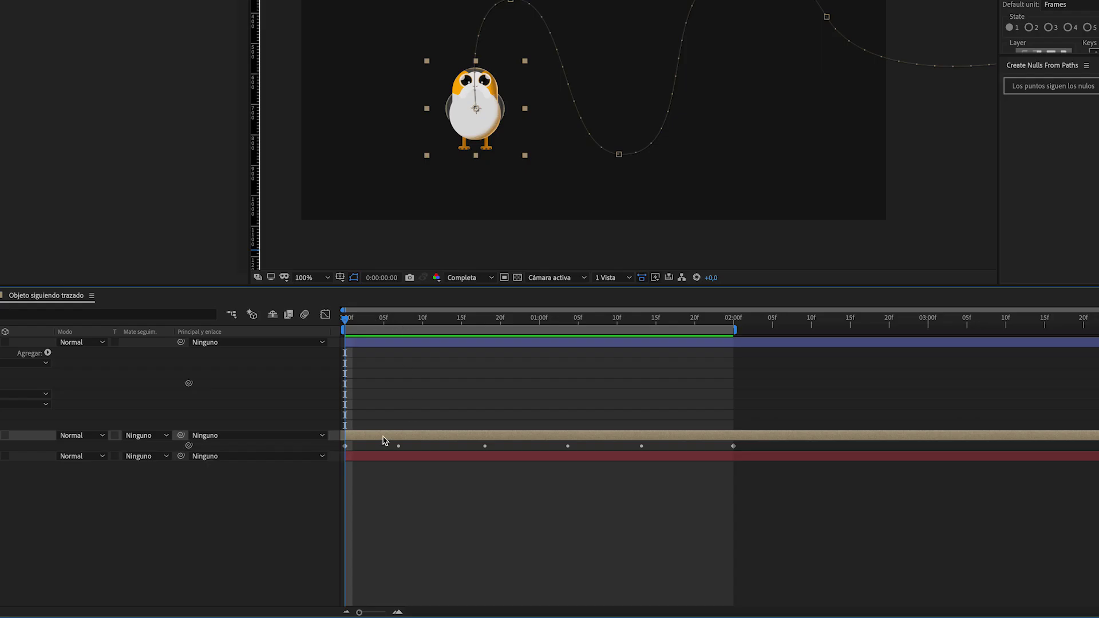
# Set Orientación automática of PORG 2 to Orientar en el trazado.
pyautogui.rightClick(384, 440)
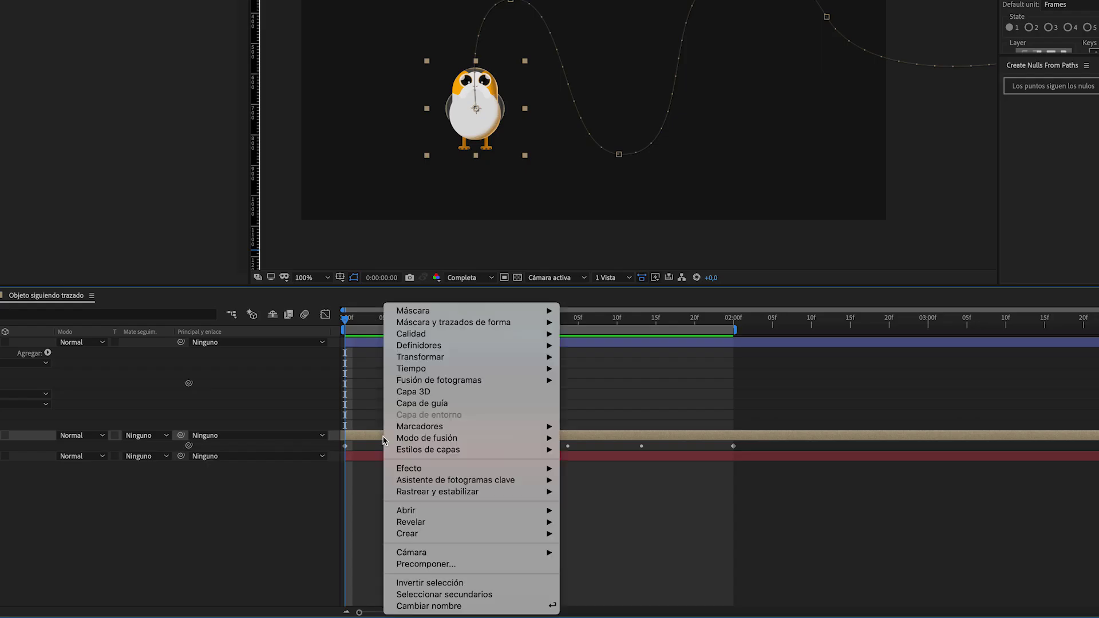
pyautogui.moveTo(433, 362)
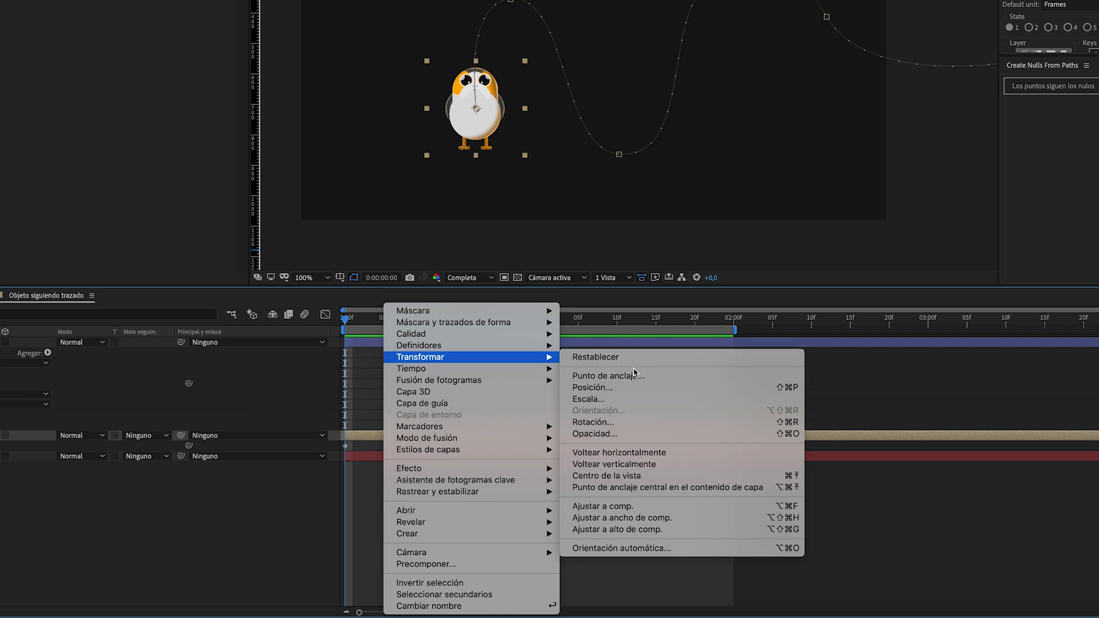
pyautogui.click(629, 547)
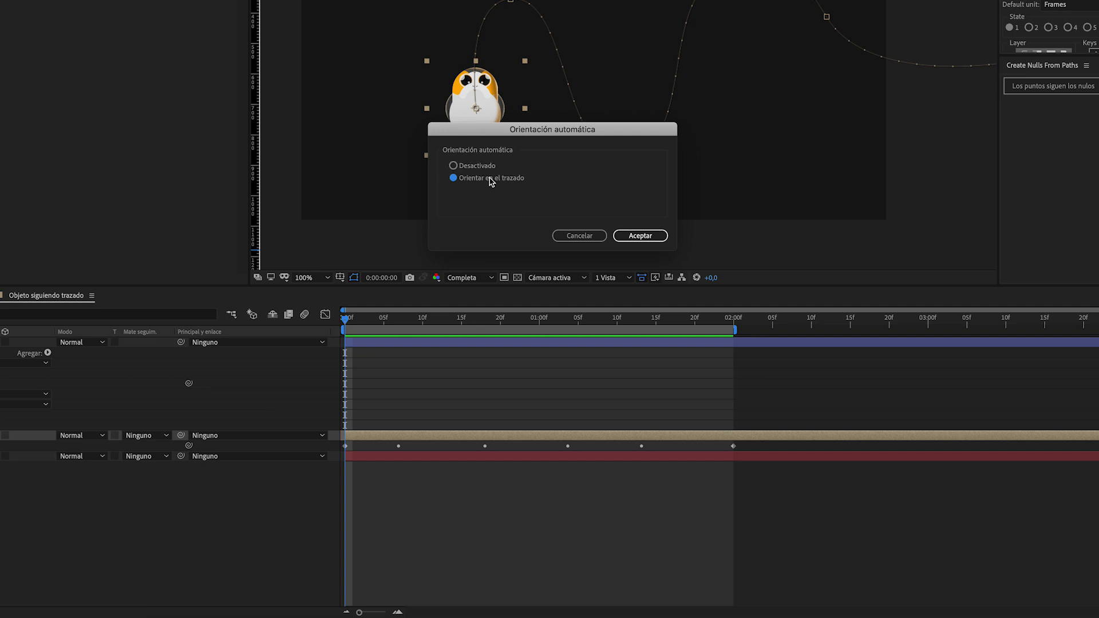
pyautogui.click(629, 235)
# Adjust the Rotación of PORG 2 so it faces correctly along the path, and scrub through the animation.
pyautogui.press('r')
pyautogui.moveTo(182, 555); pyautogui.dragTo(232, 547)
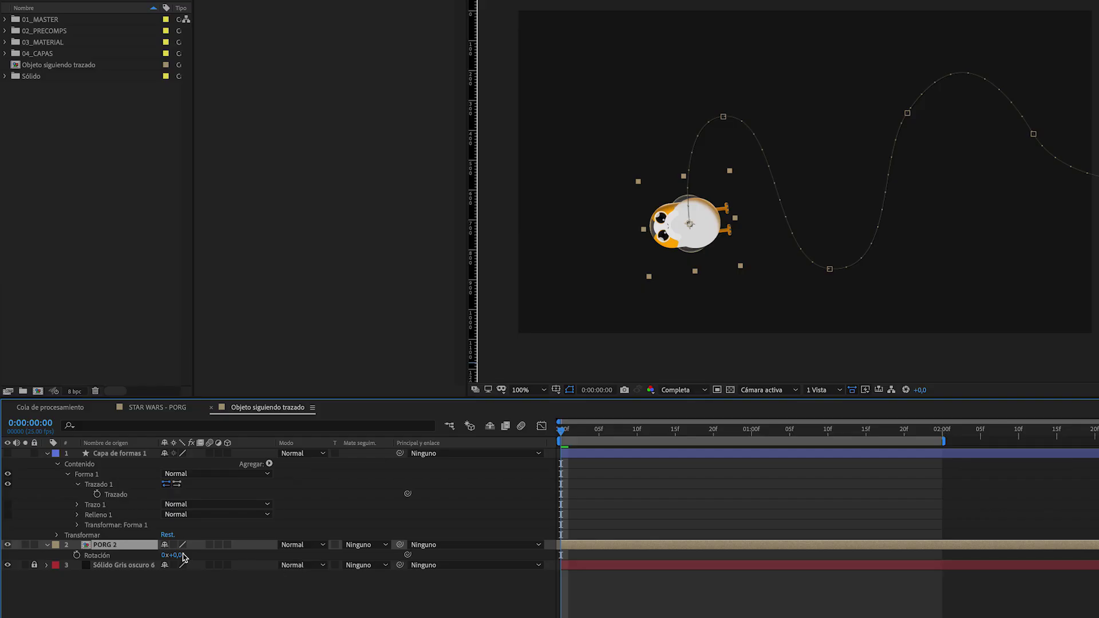
pyautogui.moveTo(572, 434); pyautogui.dragTo(897, 453)
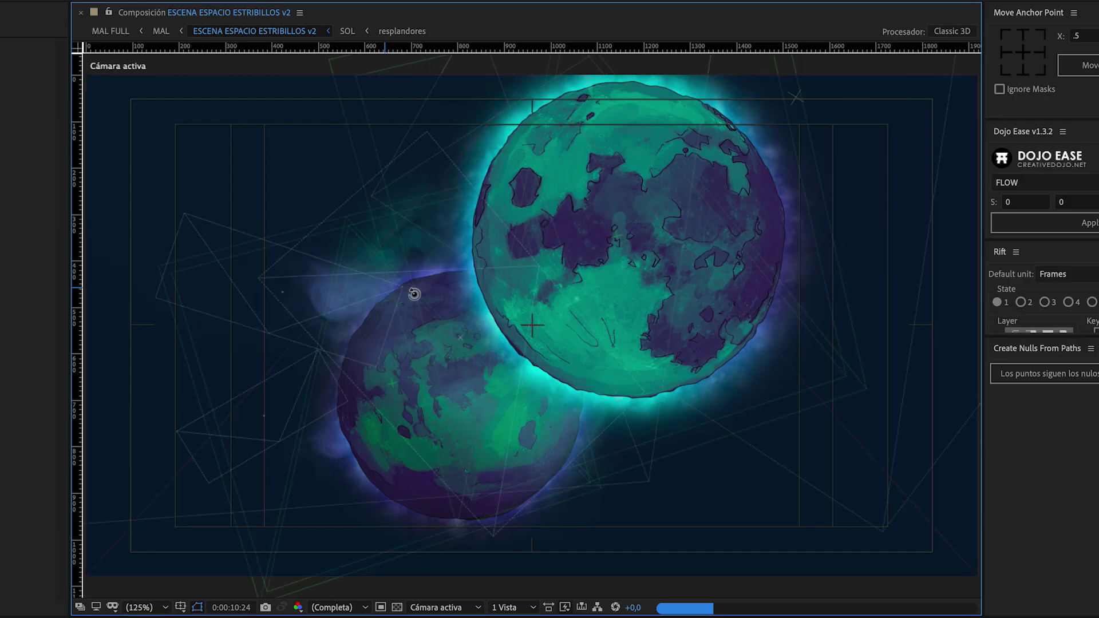
# Orbit the camera, and set Orientación automática of the selected smoke and planet layers to Orientar hacia la cámara.
pyautogui.moveTo(414, 292); pyautogui.dragTo(243, 304)
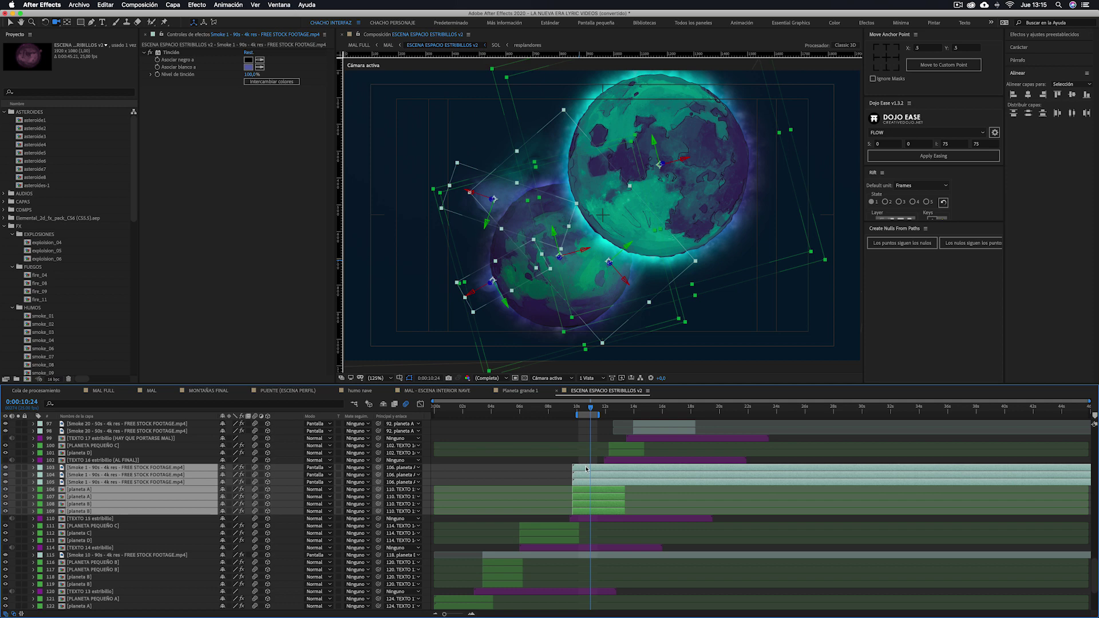
pyautogui.rightClick(586, 469)
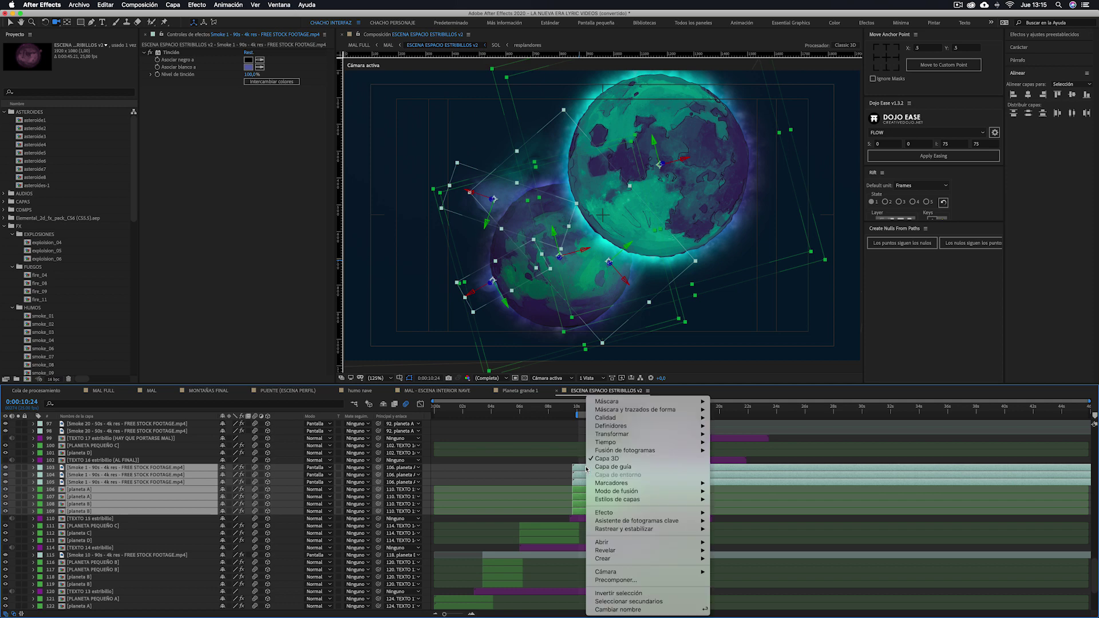
pyautogui.moveTo(611, 434)
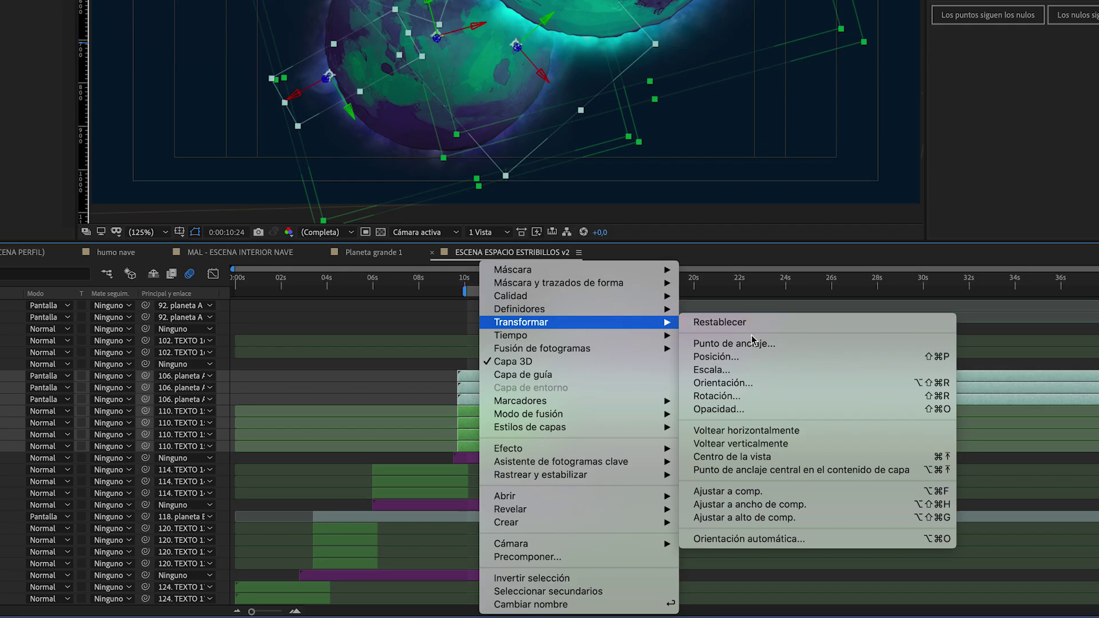
pyautogui.click(778, 538)
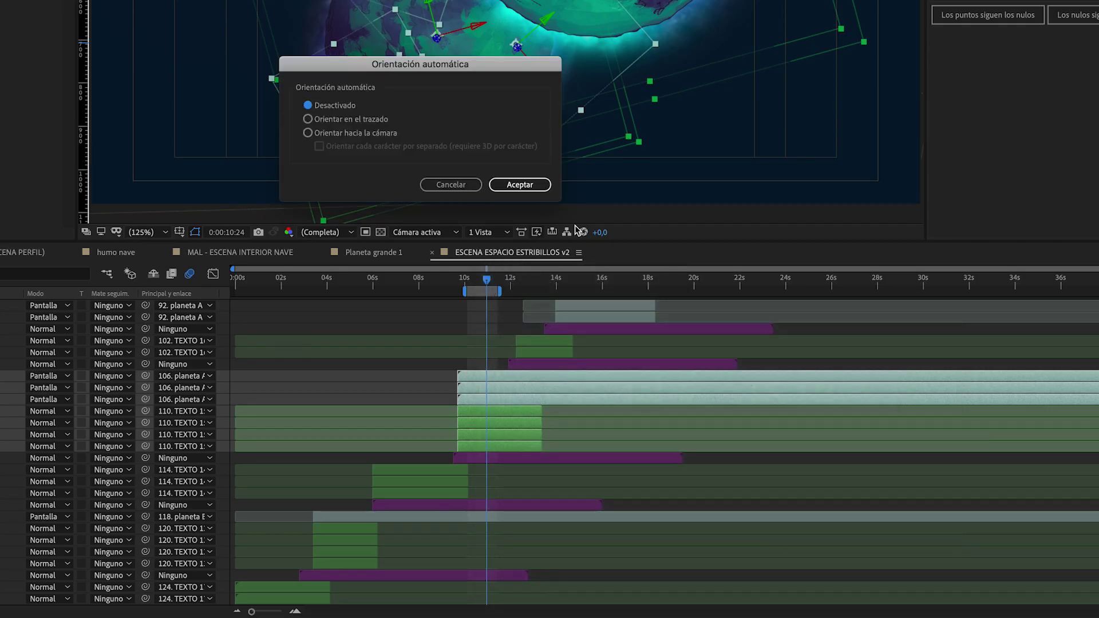
pyautogui.click(360, 135)
pyautogui.click(536, 186)
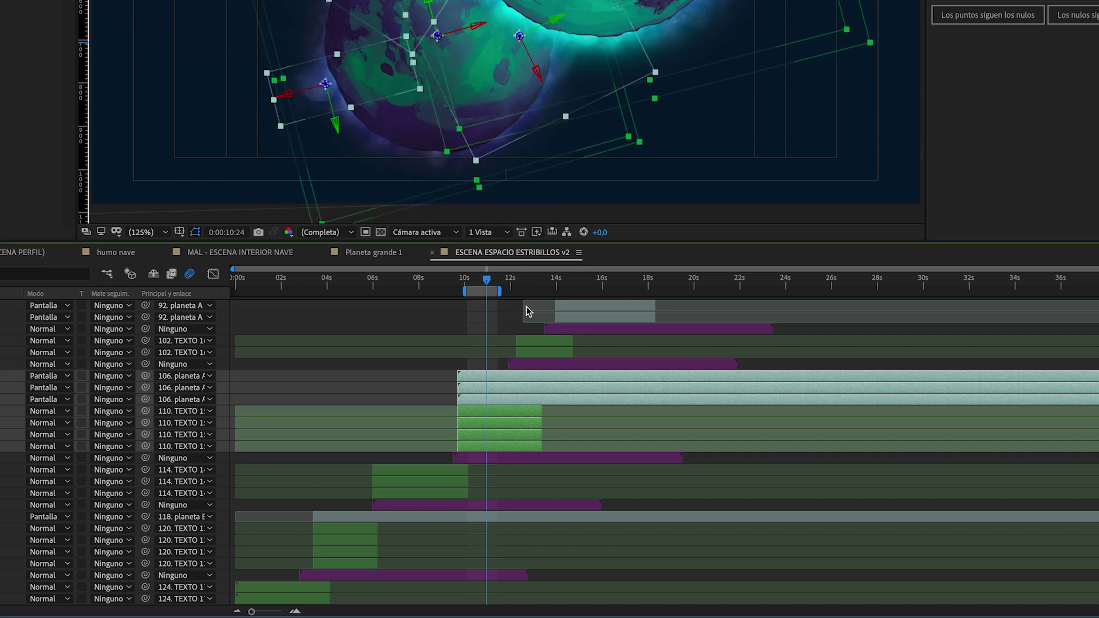
# Deselect the layers and orbit the camera around the planets to check that they face it.
pyautogui.click(476, 367)
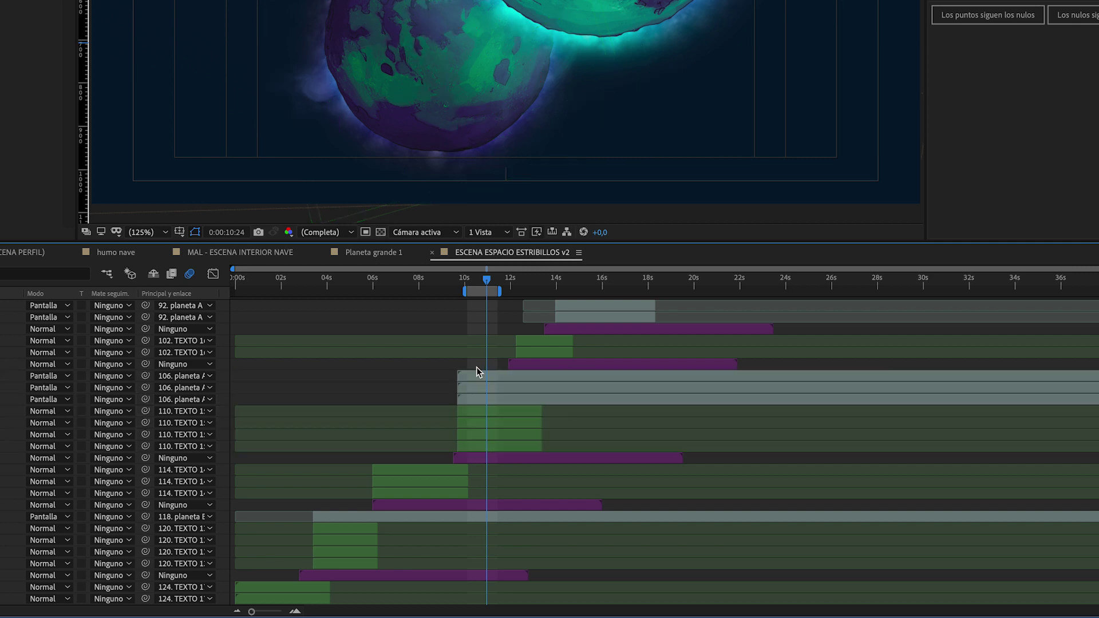
pyautogui.press('`')
pyautogui.moveTo(422, 380); pyautogui.dragTo(677, 315)
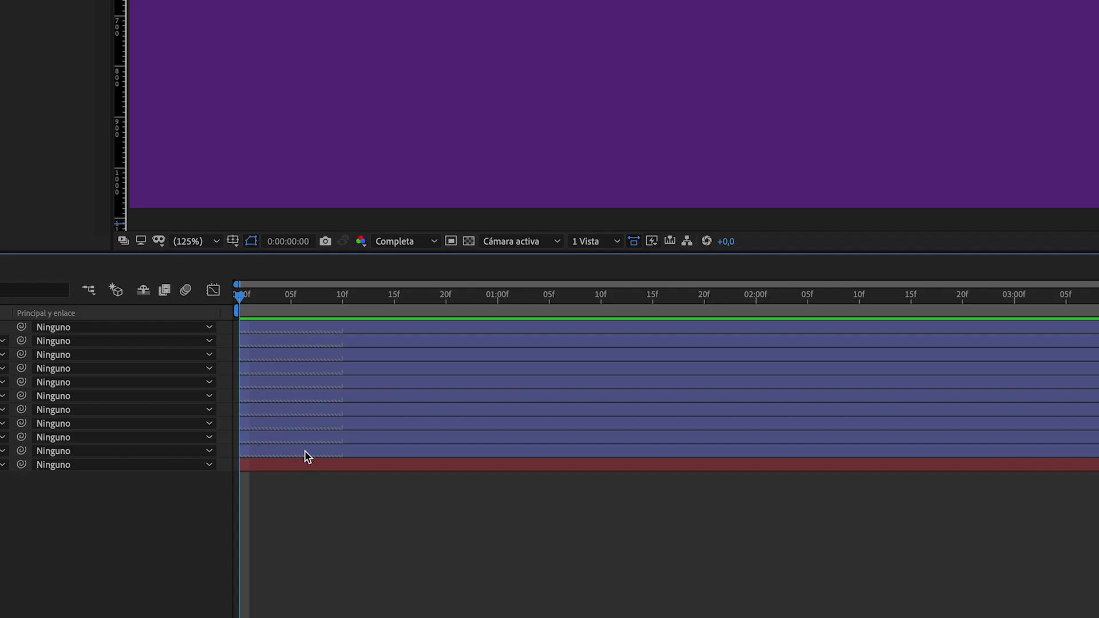
# Split all ten line layers at 0:00:00:02 and delete the parts after that point.
pyautogui.click(378, 580)
pyautogui.keyDown('shift'); pyautogui.click(322, 331); pyautogui.keyUp('shift')
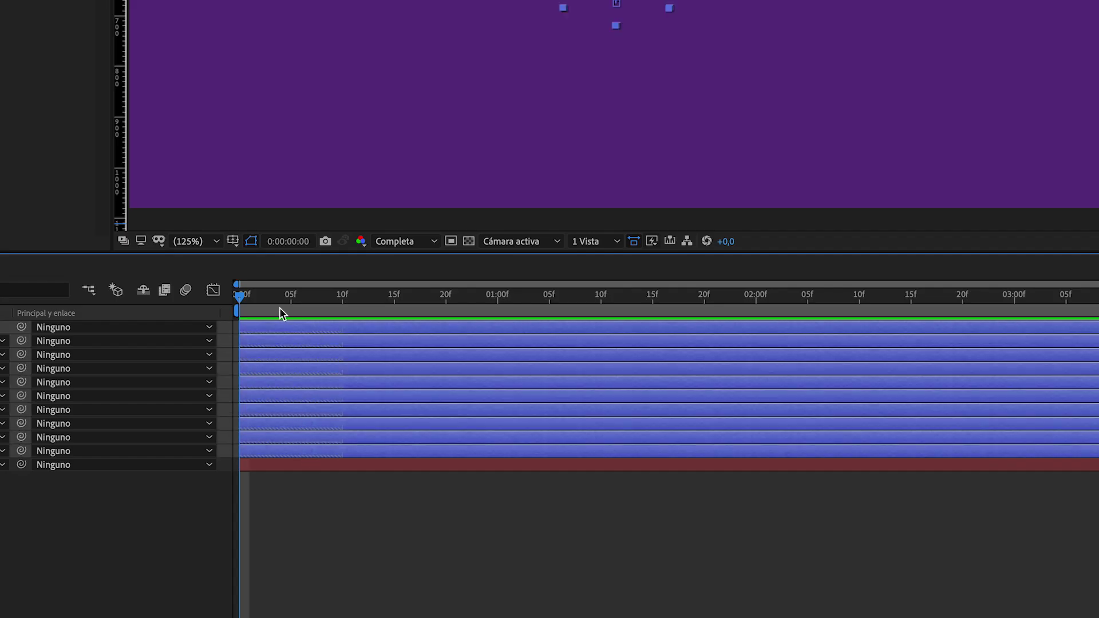
pyautogui.moveTo(239, 298); pyautogui.dragTo(259, 297)
pyautogui.hotkey('ctrl', 'shift', 'd')
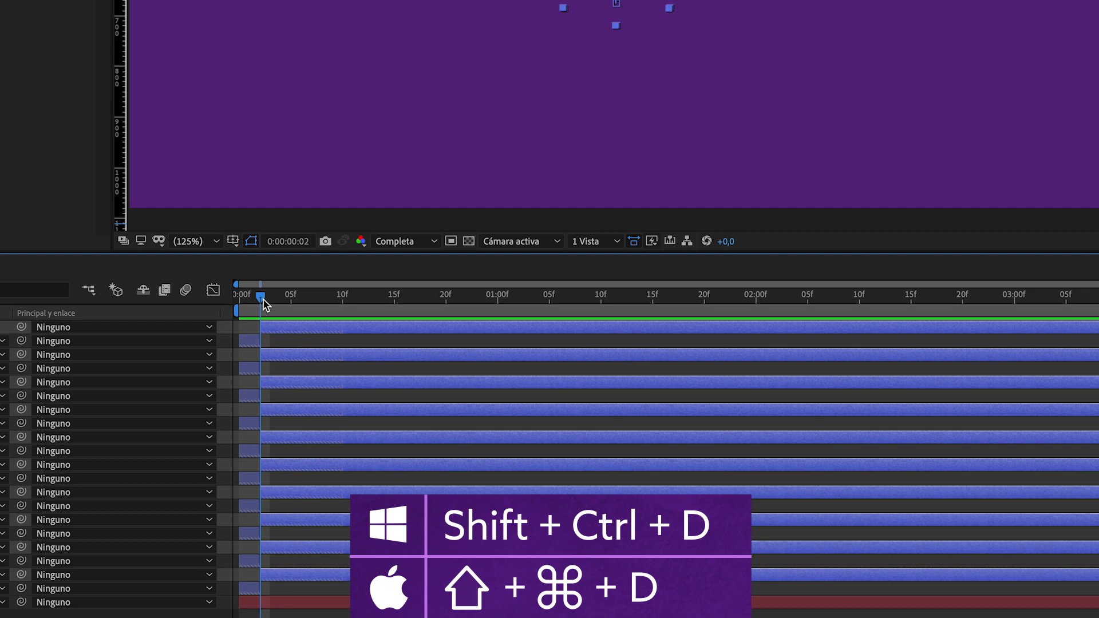
pyautogui.press('Delete')
# Arrange the ten trimmed line layers with Capas de secuencia without Superposición, extend their ends along the timeline, and preview the animation.
pyautogui.rightClick(249, 327)
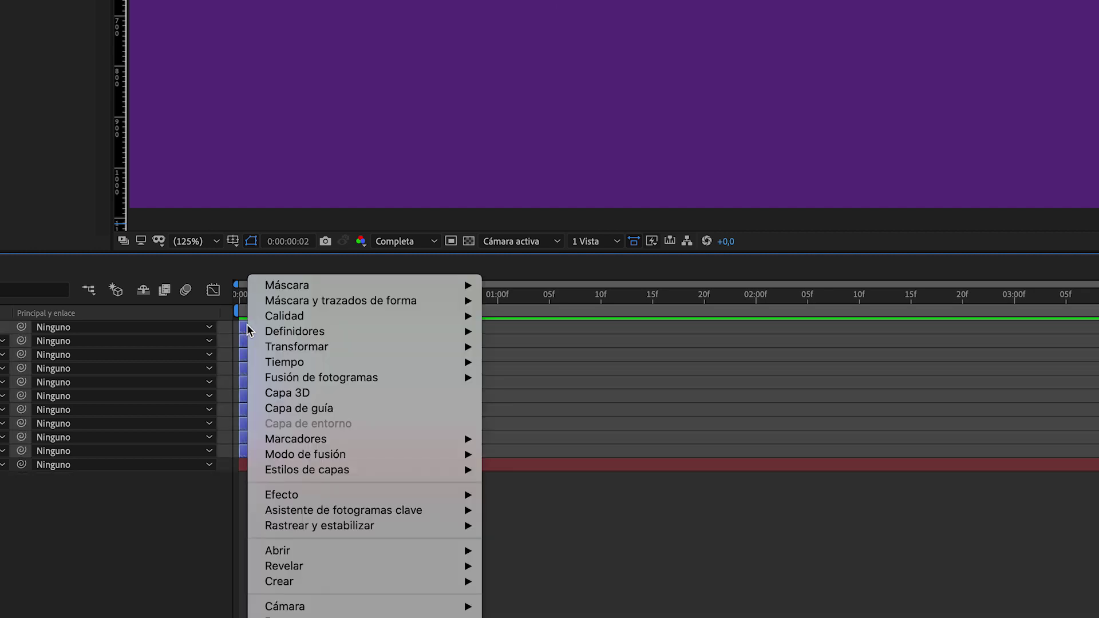
pyautogui.moveTo(269, 512)
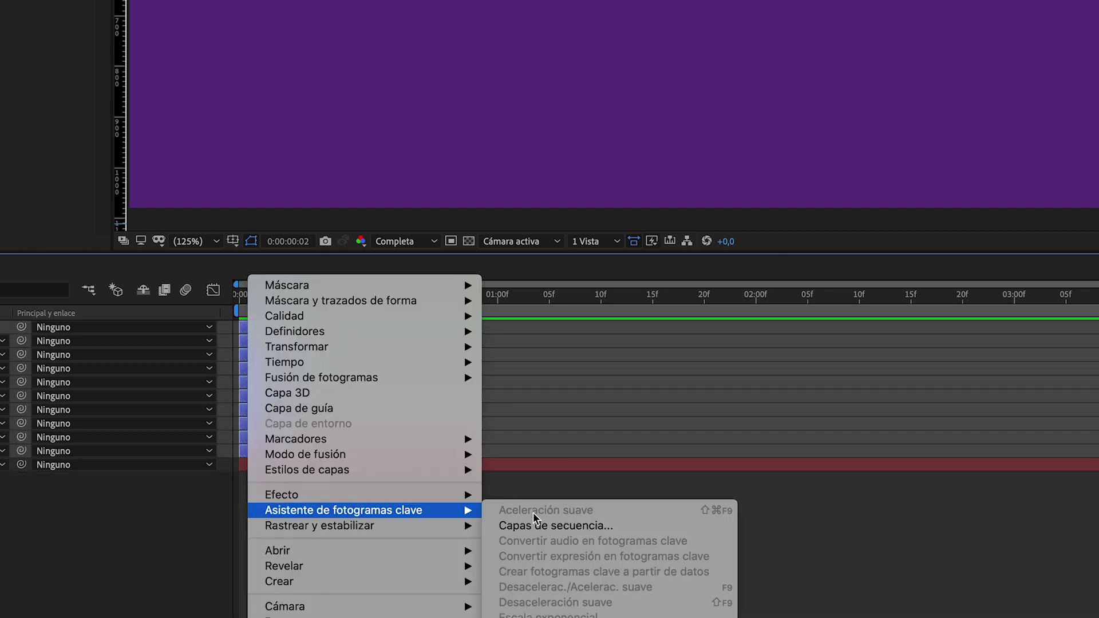
pyautogui.click(558, 526)
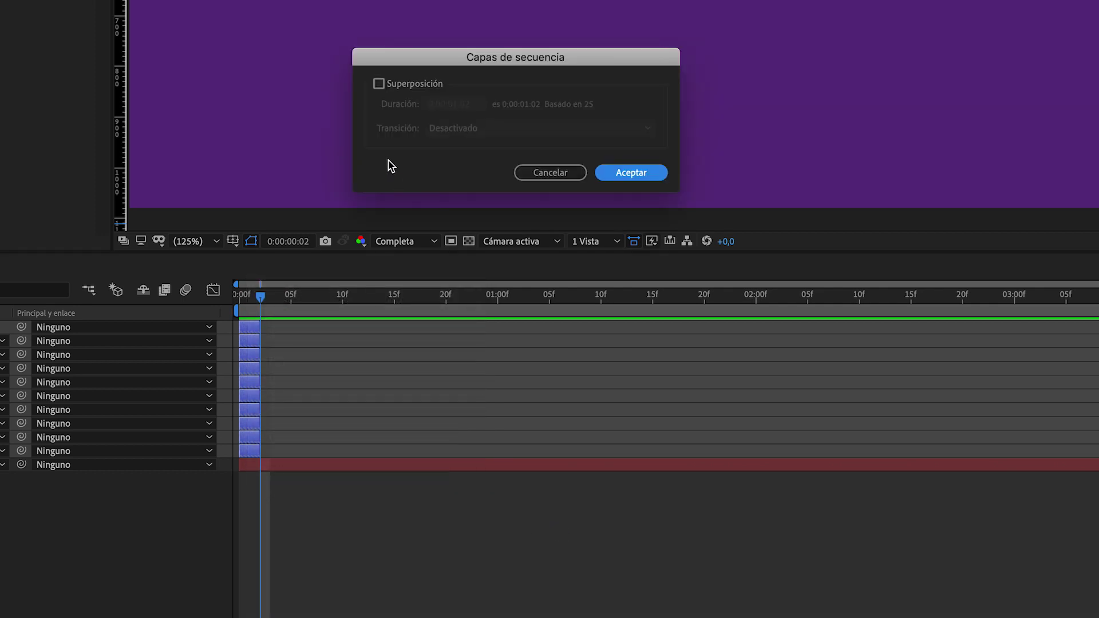
pyautogui.click(631, 174)
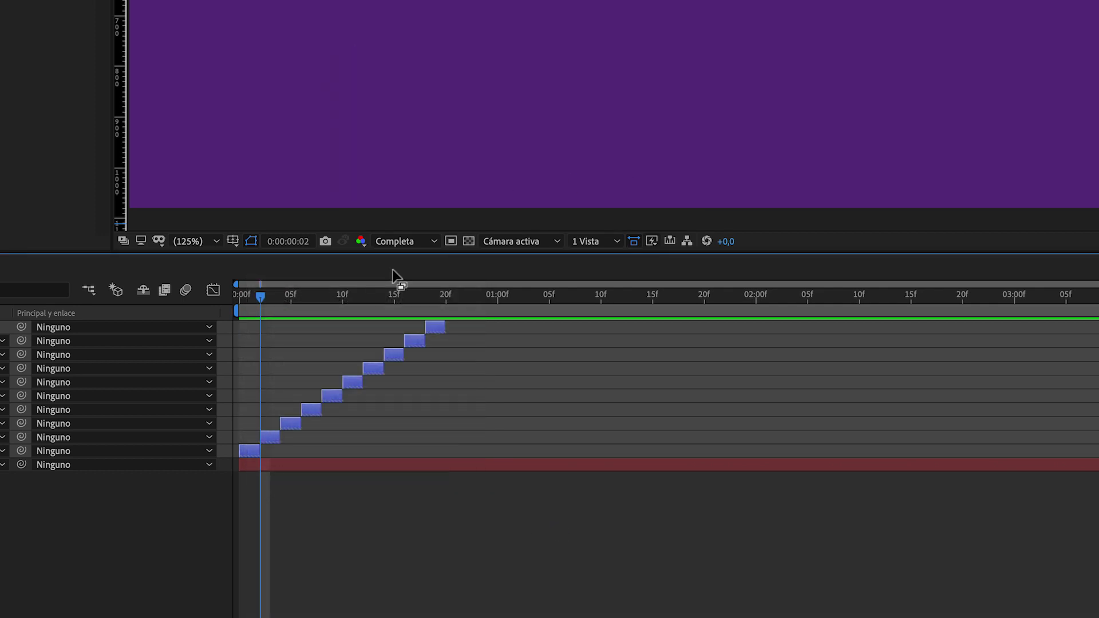
pyautogui.moveTo(445, 327); pyautogui.dragTo(1087, 327)
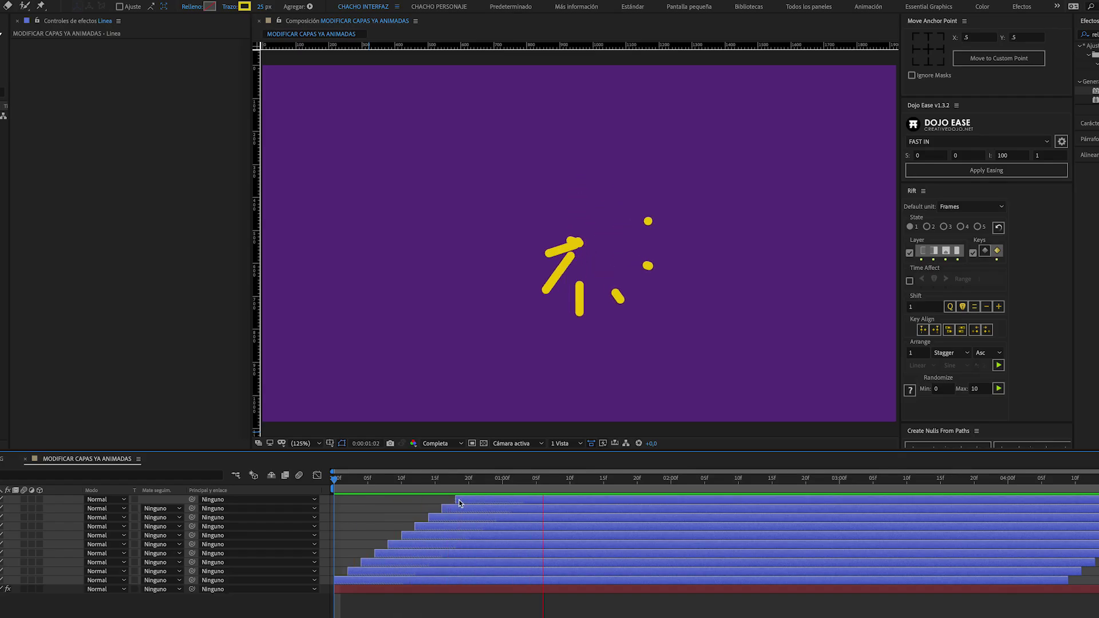
pyautogui.press('space')
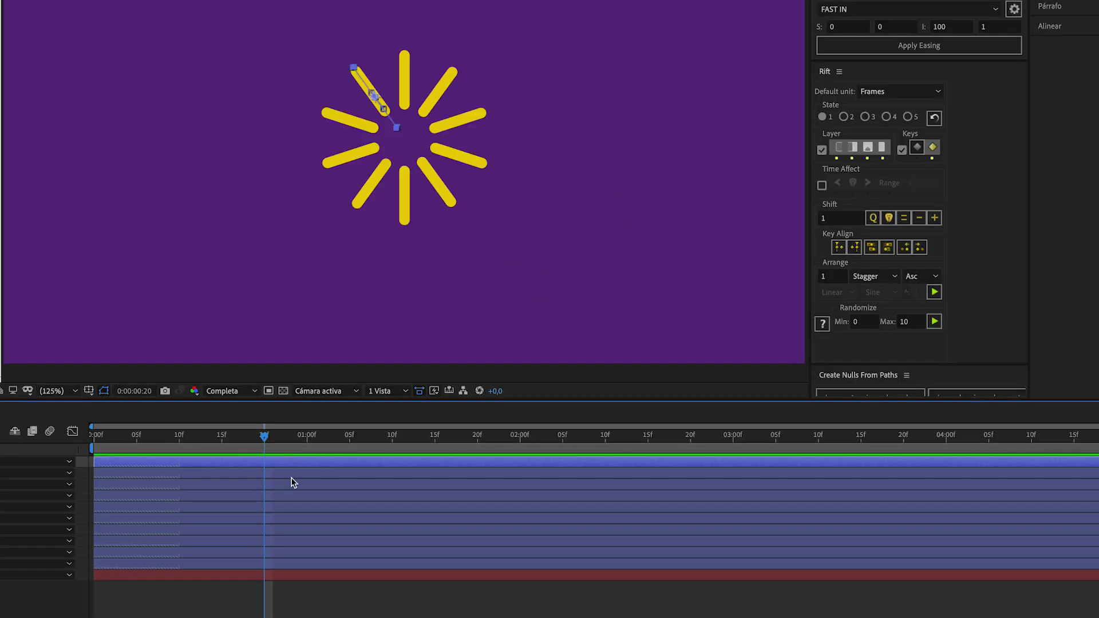
# Select all ten line layers and stagger them by 1 frame in ascending order with Rift.
pyautogui.hotkey('ctrl', 'a')
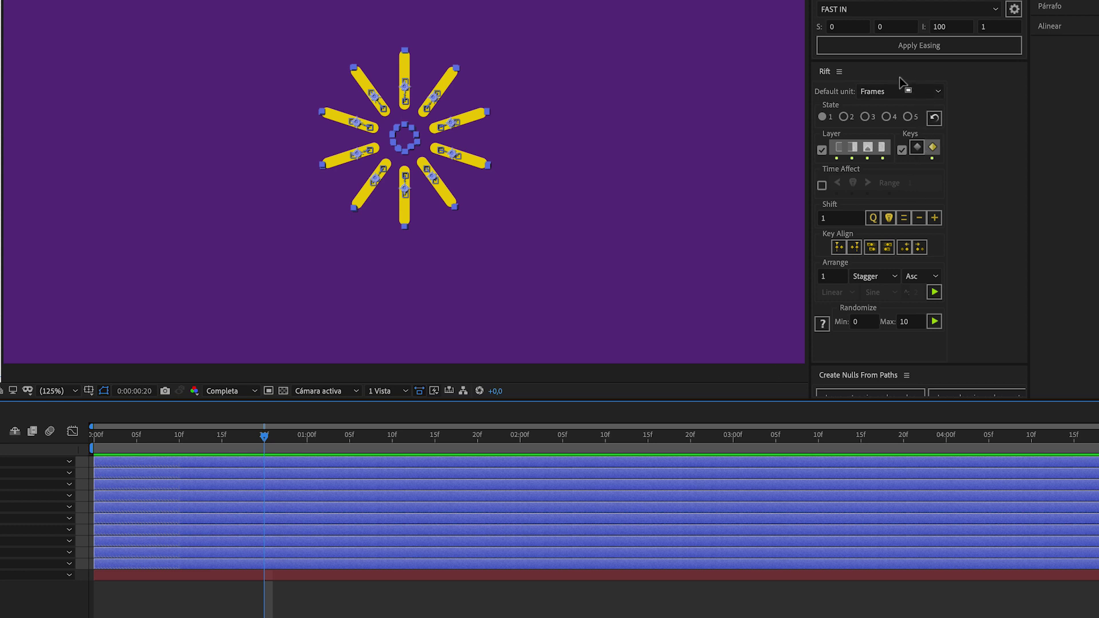
pyautogui.click(934, 293)
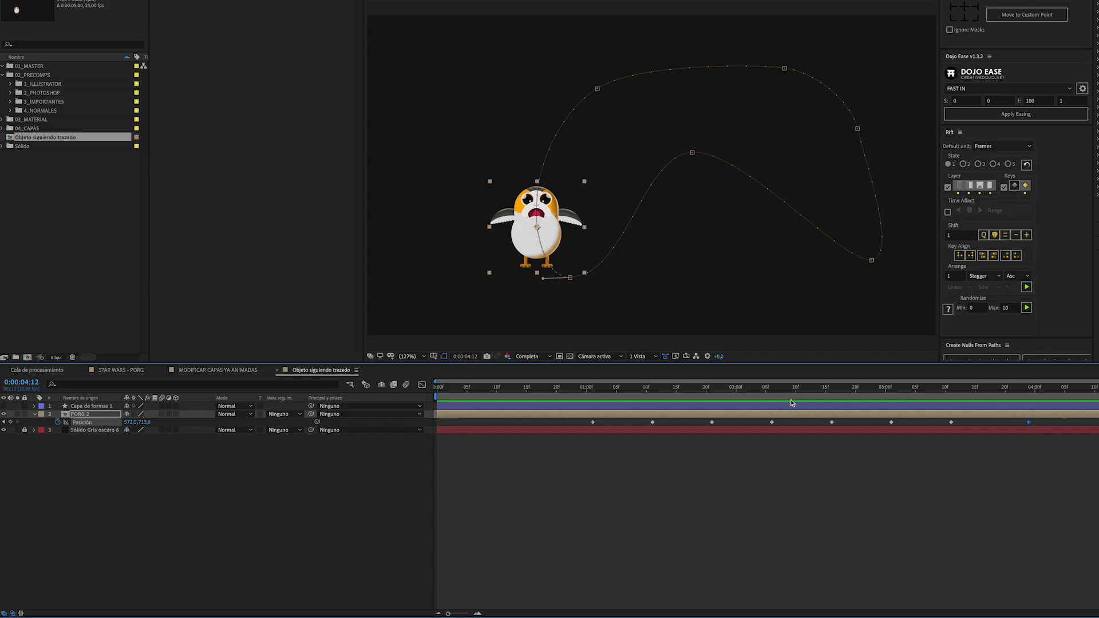
# Preview the PORG 2 animation and examine the speed graph of its Posición keyframes along the path.
pyautogui.click(579, 388)
pyautogui.press('space')
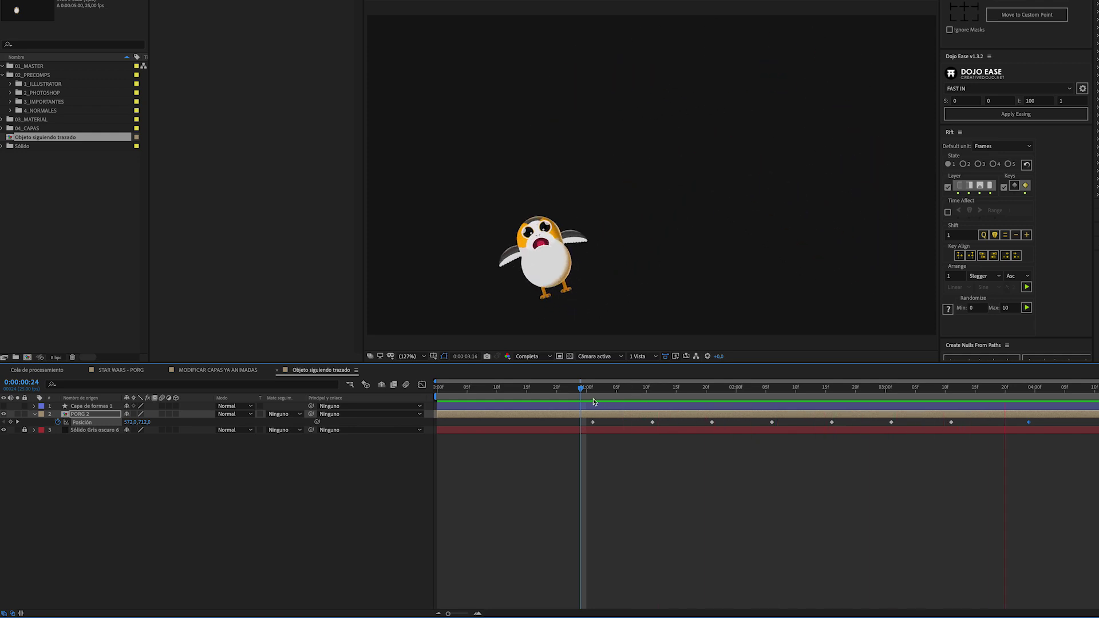
pyautogui.press('space')
pyautogui.click(90, 423)
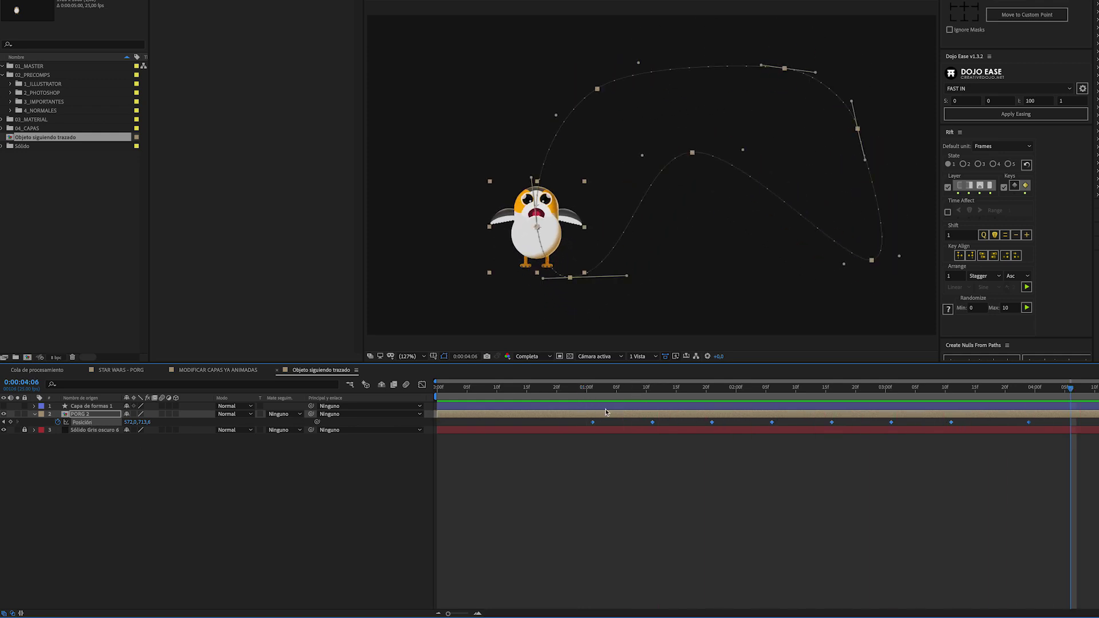
pyautogui.click(423, 384)
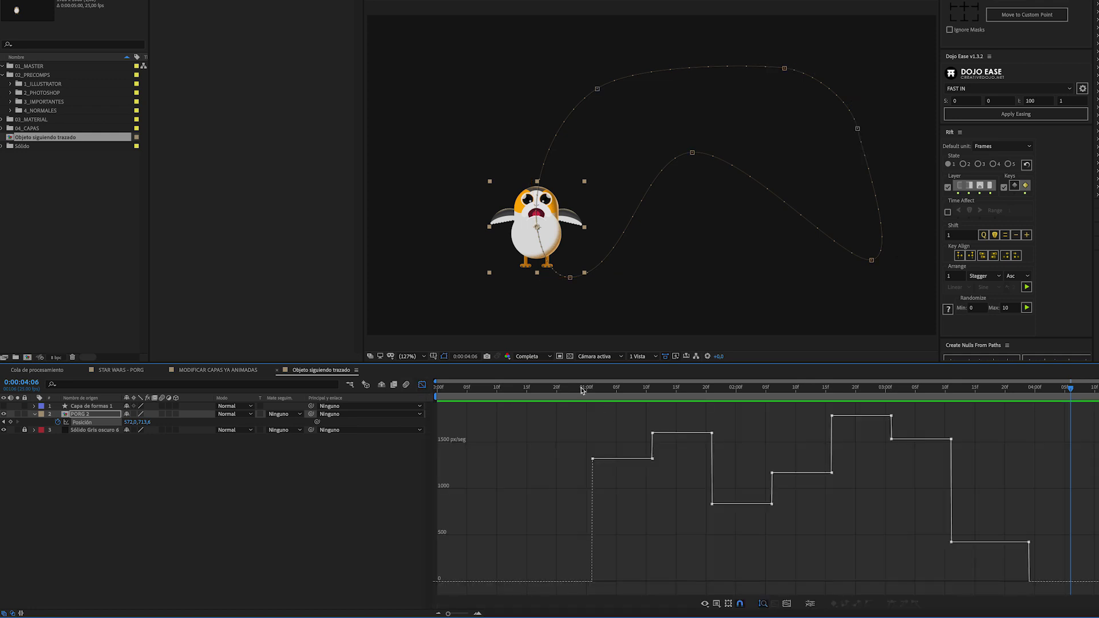
pyautogui.moveTo(590, 388); pyautogui.dragTo(927, 458)
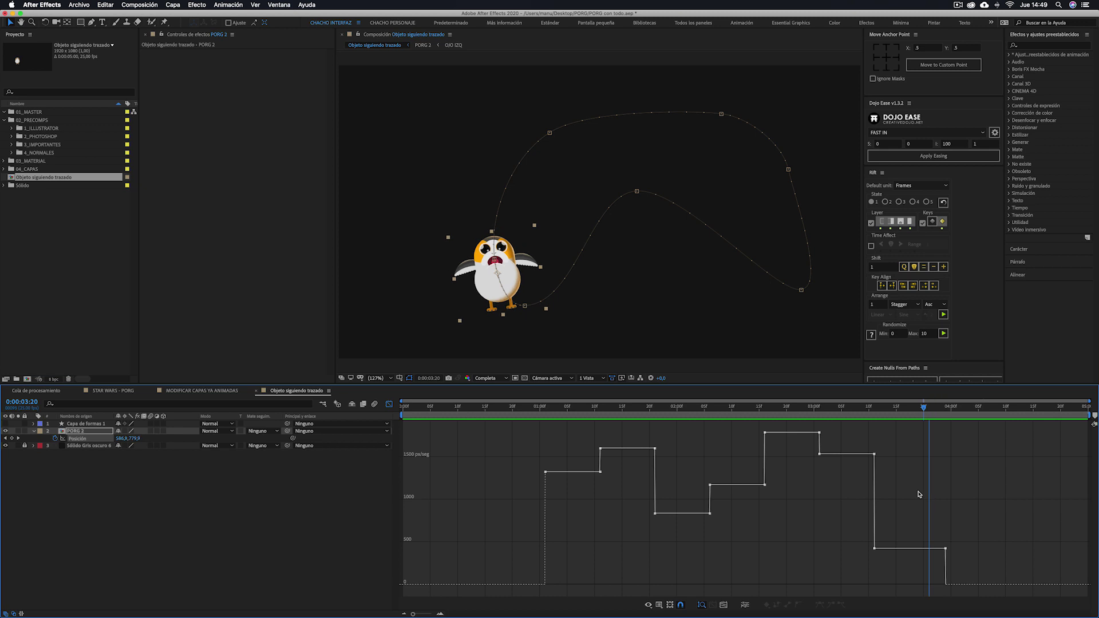
pyautogui.moveTo(919, 494); pyautogui.dragTo(546, 494)
pyautogui.click(388, 405)
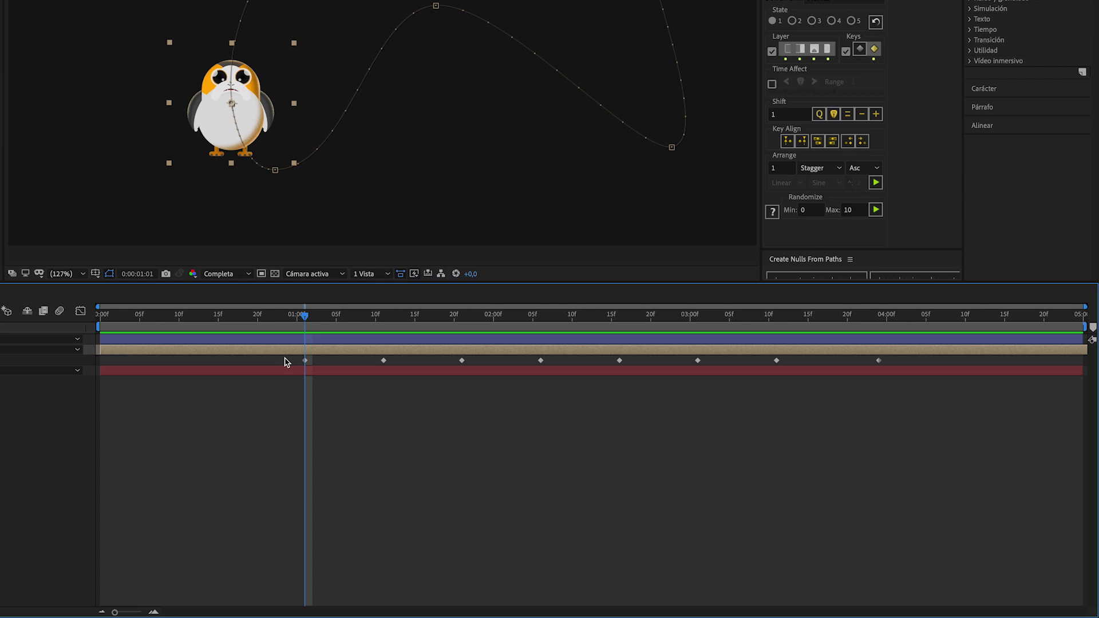
# Apply Desacelerac./Acelerac. suave to all Posición keyframes of PORG 2 and preview the motion.
pyautogui.moveTo(284, 362); pyautogui.dragTo(885, 369)
pyautogui.rightClick(878, 361)
pyautogui.moveTo(924, 501)
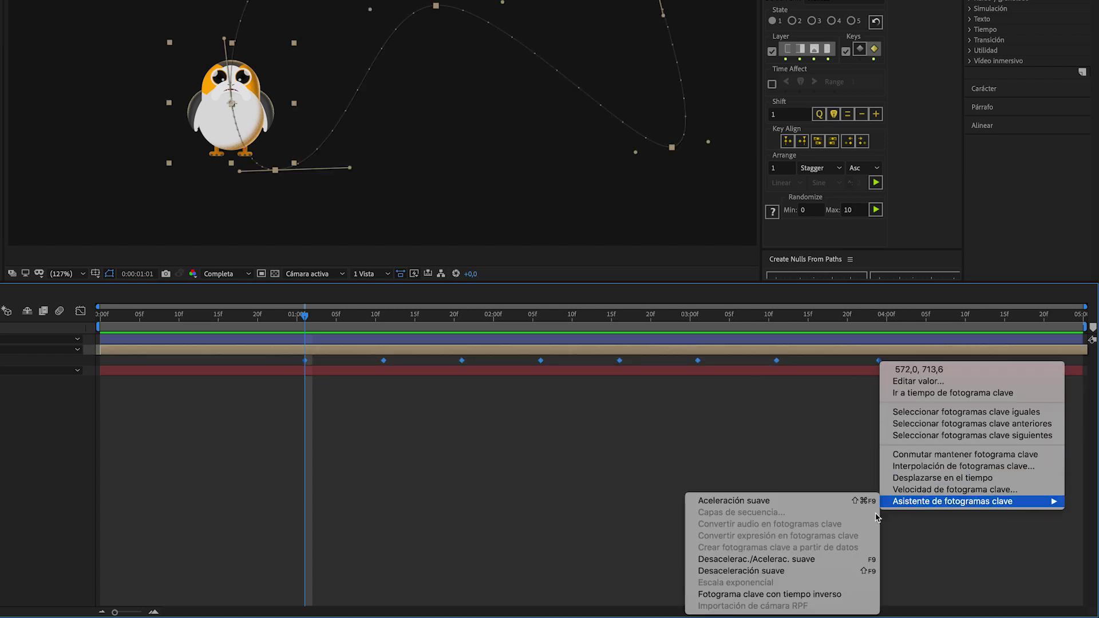
pyautogui.click(755, 559)
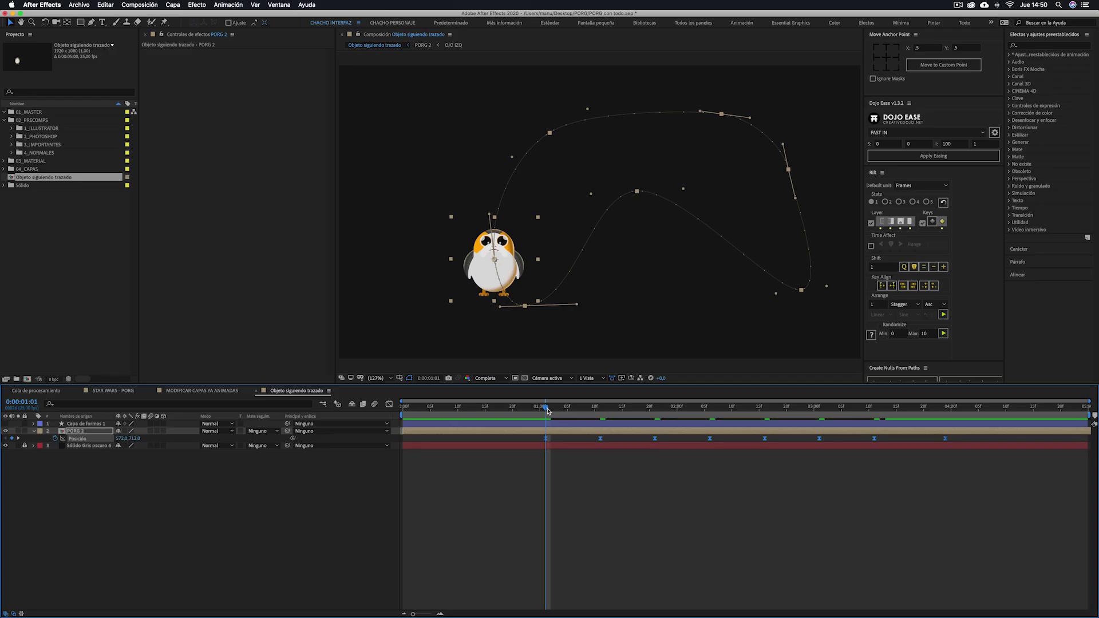
pyautogui.press('space')
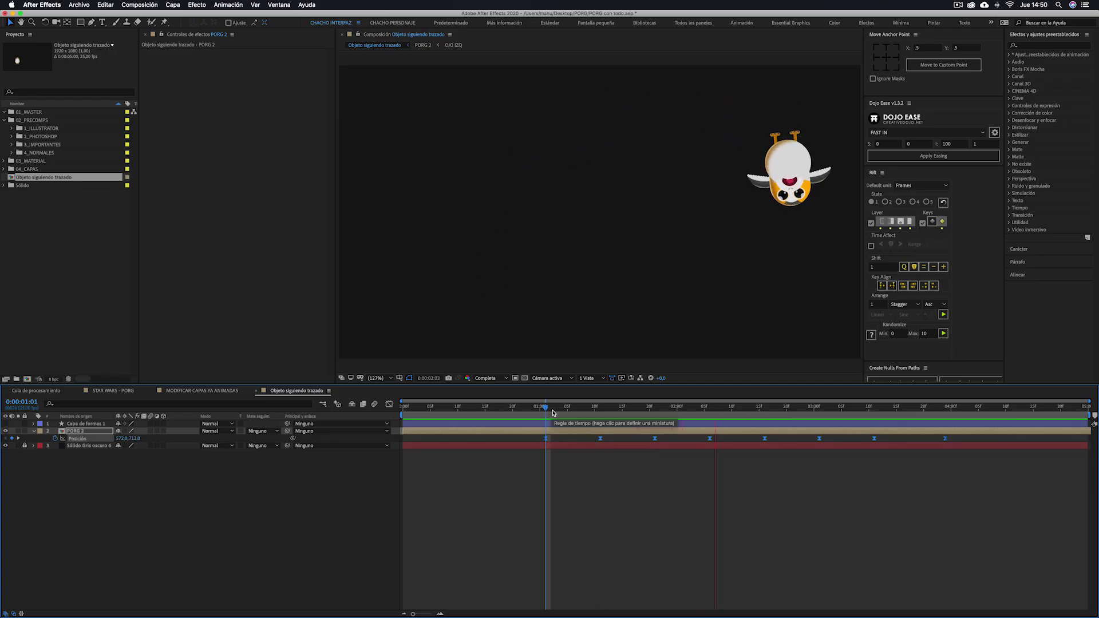
pyautogui.press('space')
# Inspect the speed graph of the eased Posición keyframes while scrubbing and playing the animation.
pyautogui.click(547, 410)
pyautogui.click(389, 405)
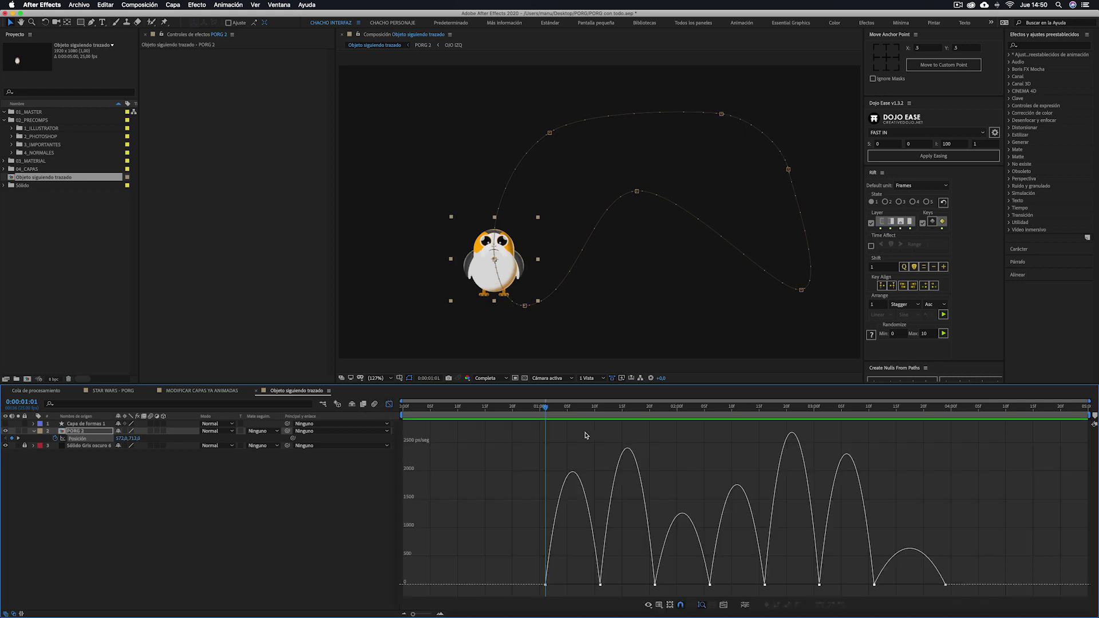
pyautogui.moveTo(547, 415); pyautogui.dragTo(633, 432)
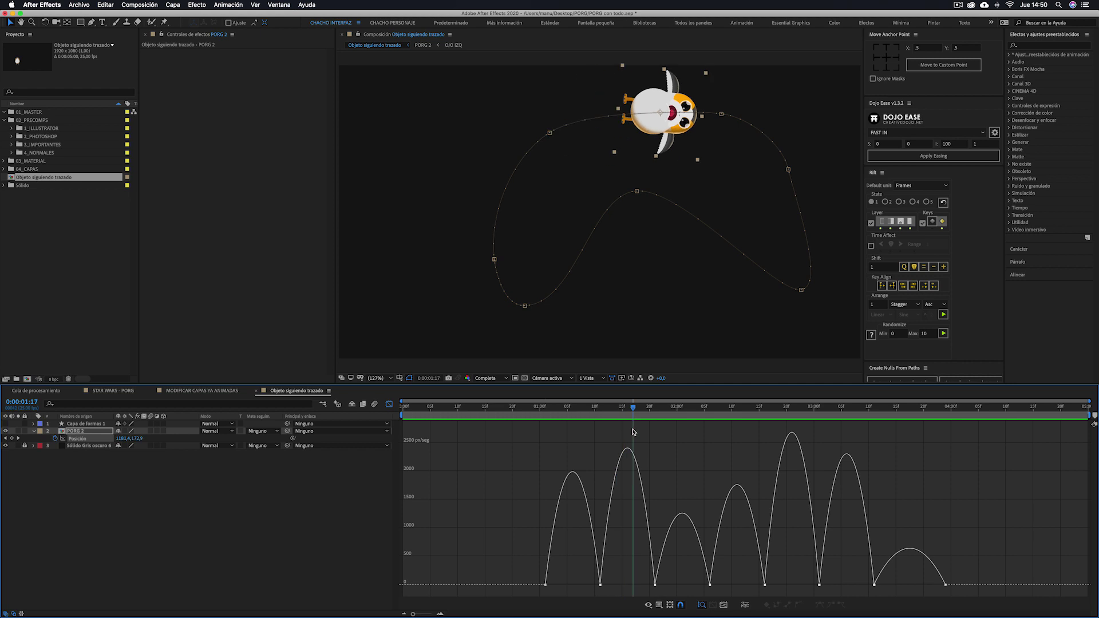
pyautogui.click(663, 606)
pyautogui.click(693, 542)
pyautogui.press('space')
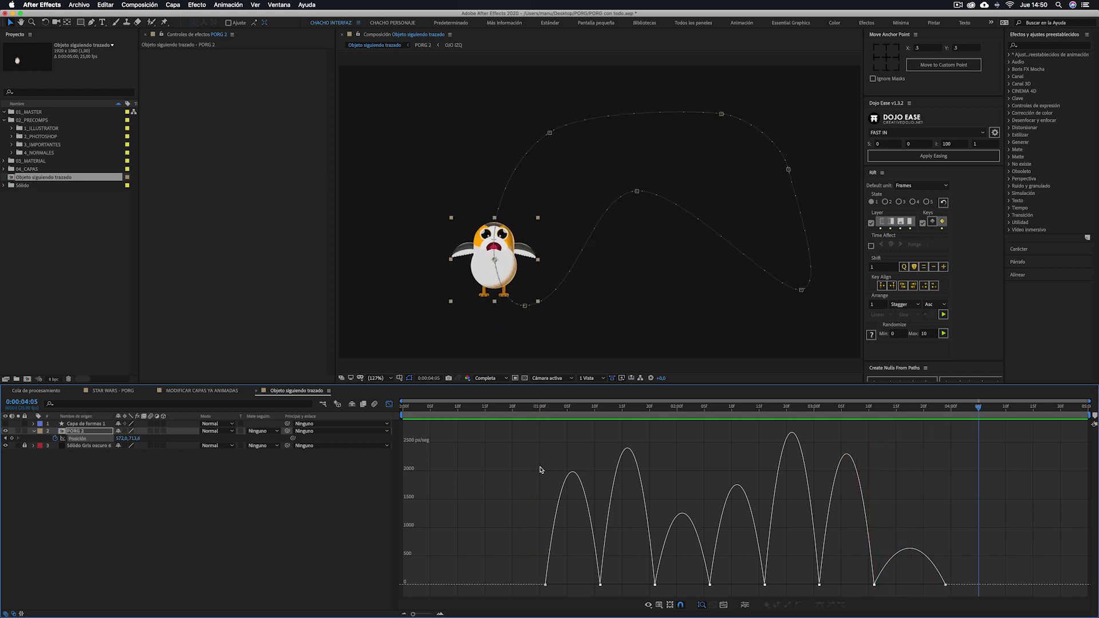
pyautogui.click(389, 404)
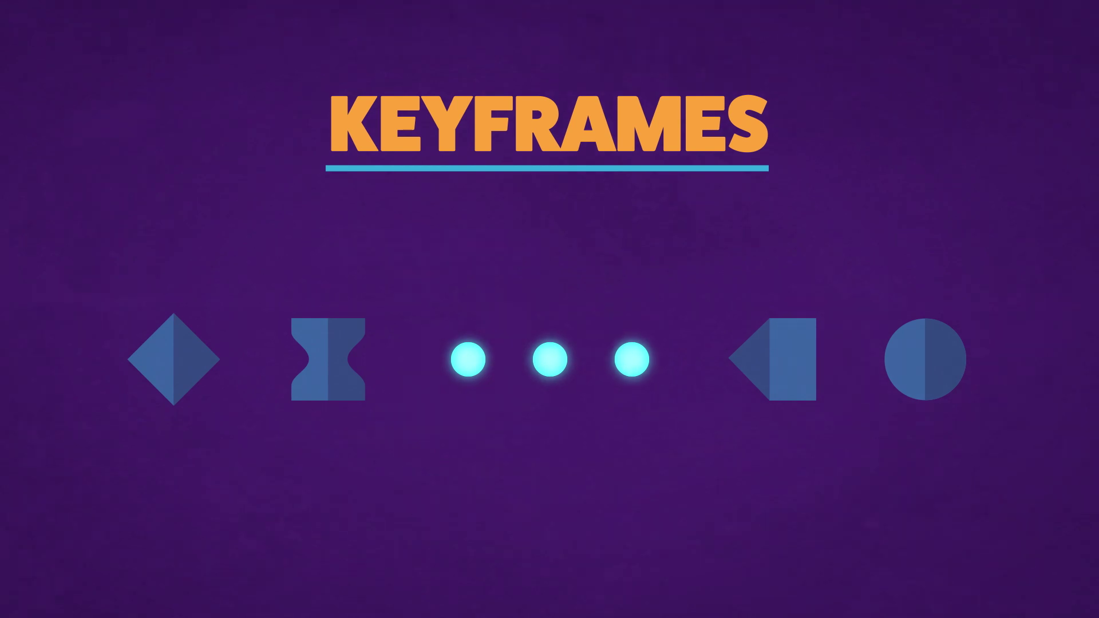
# Select the Posición keyframes of PORG 2 and apply Desplazarse en el tiempo to them.
pyautogui.moveTo(311, 401); pyautogui.dragTo(992, 423)
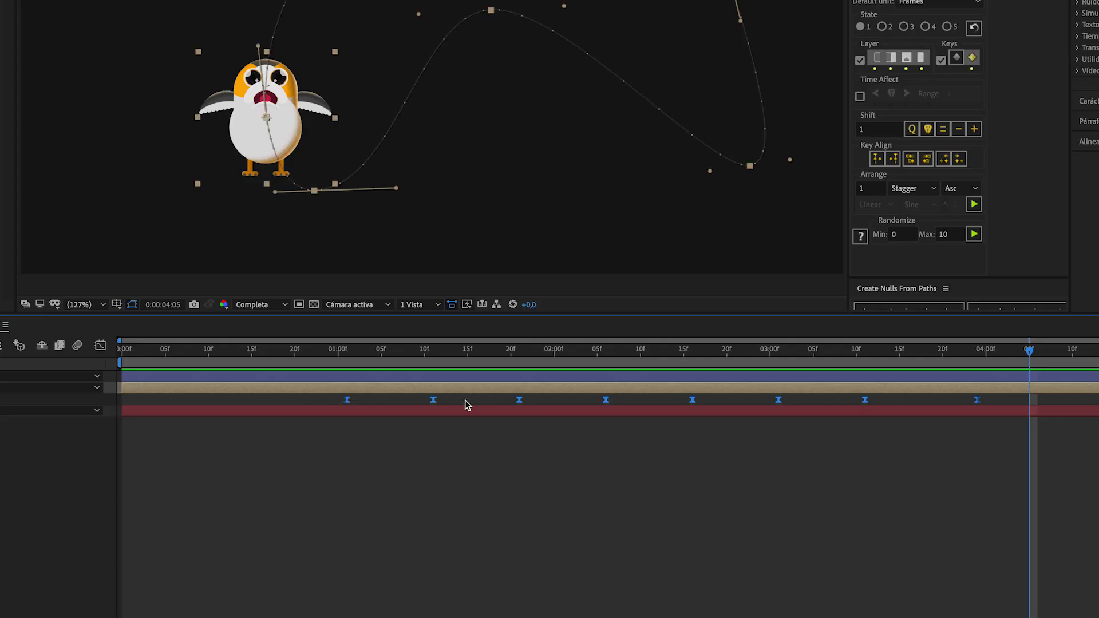
pyautogui.rightClick(434, 402)
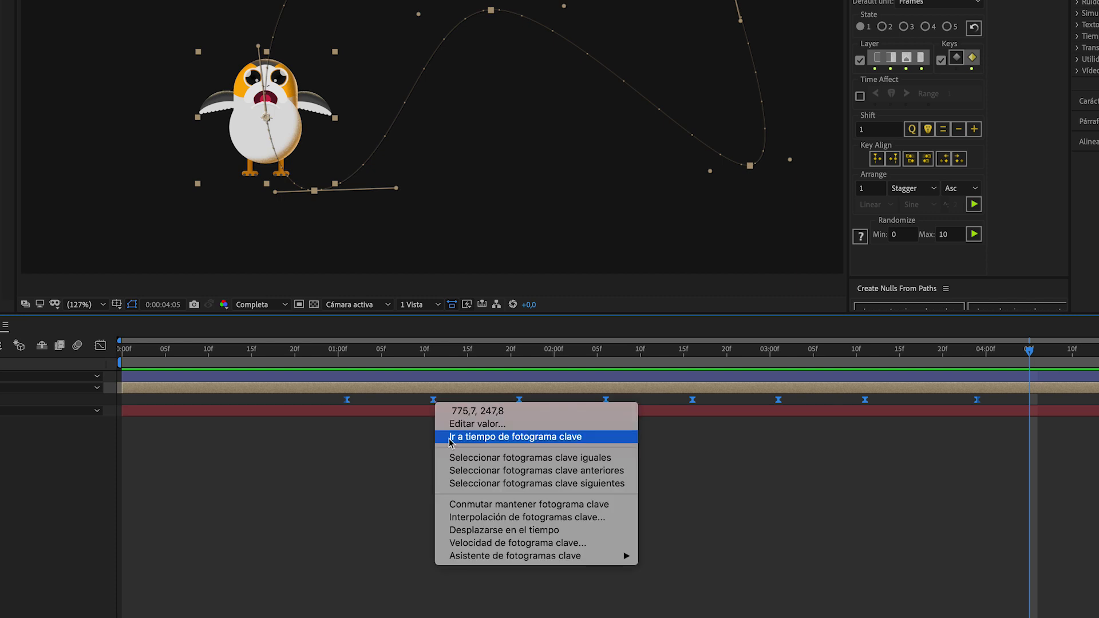
pyautogui.click(500, 530)
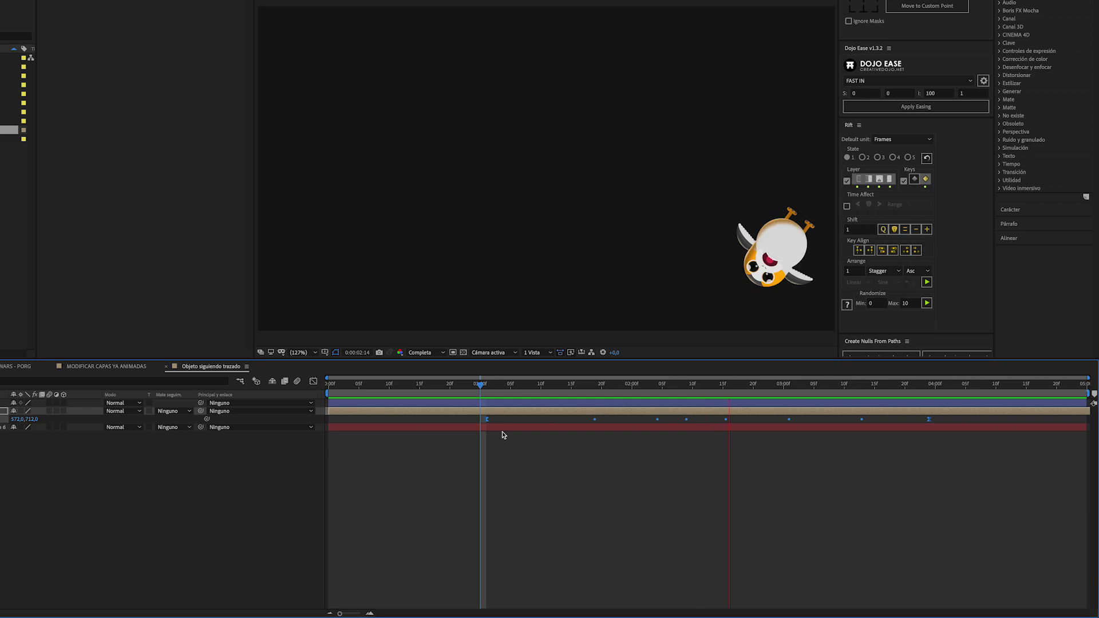
# Lengthen the ease handles of the first and last keyframes in the Posición speed graph and preview the motion.
pyautogui.hotkey('shift', 'F3')
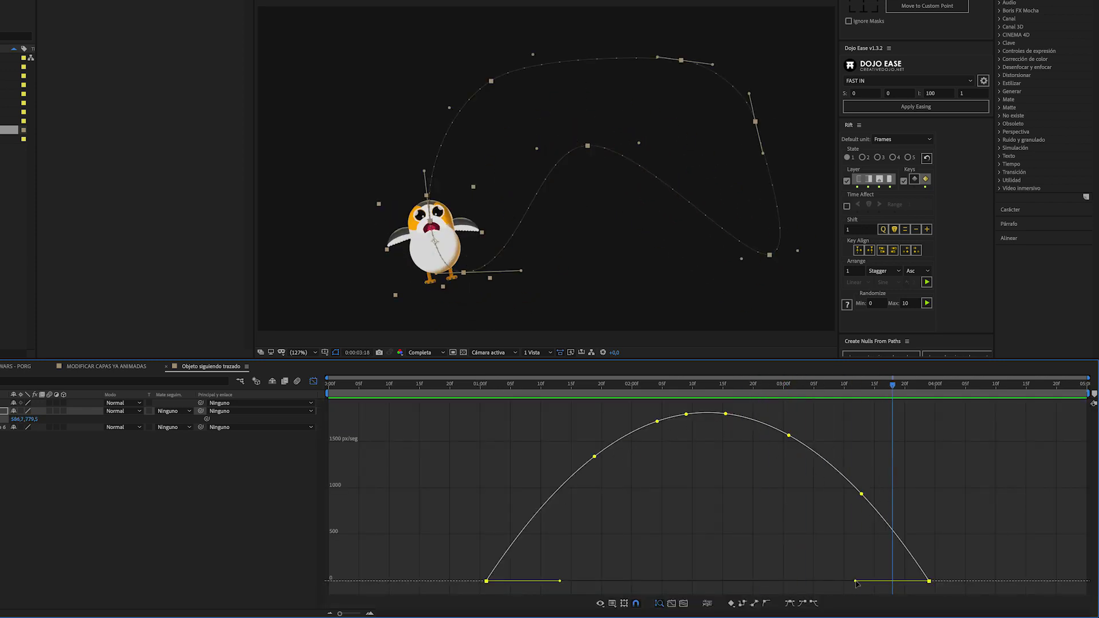
pyautogui.moveTo(856, 583); pyautogui.dragTo(823, 583)
pyautogui.moveTo(560, 583); pyautogui.dragTo(600, 584)
pyautogui.moveTo(845, 582); pyautogui.dragTo(832, 582)
pyautogui.press('space')
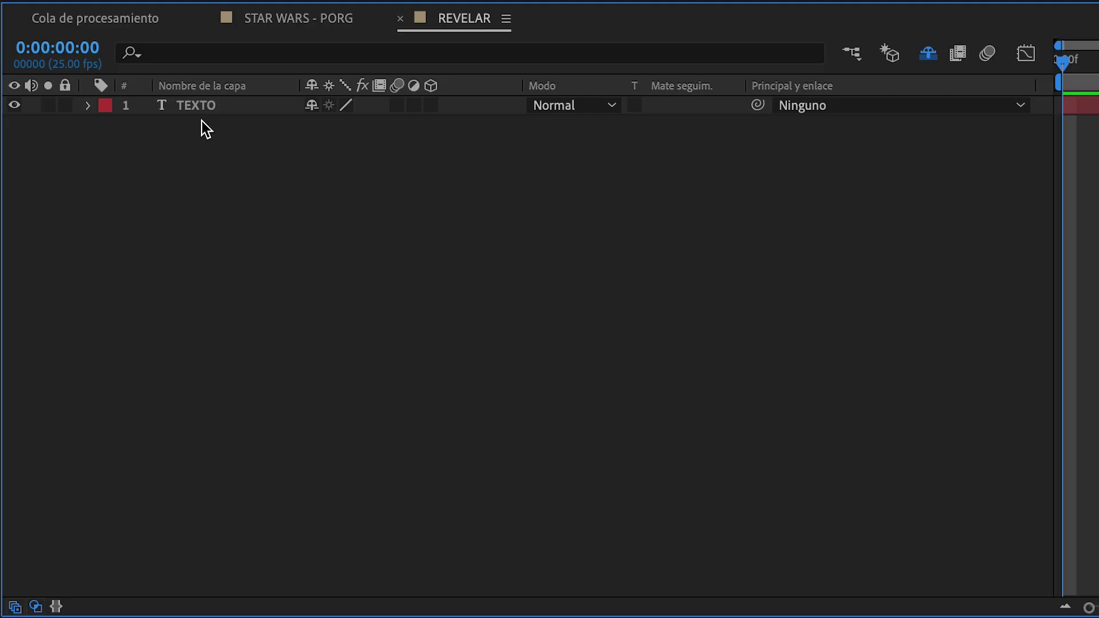
# Create shapes from the TEXTO layer in the REVELAR composition and expand the properties of the outlines layer.
pyautogui.rightClick(112, 330)
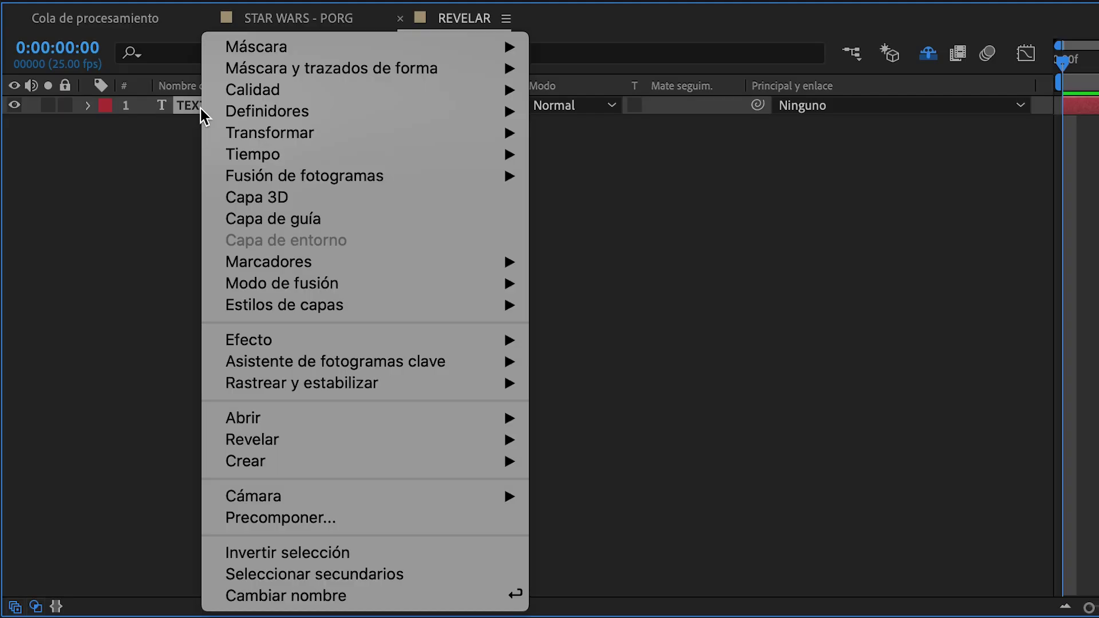
pyautogui.moveTo(257, 468)
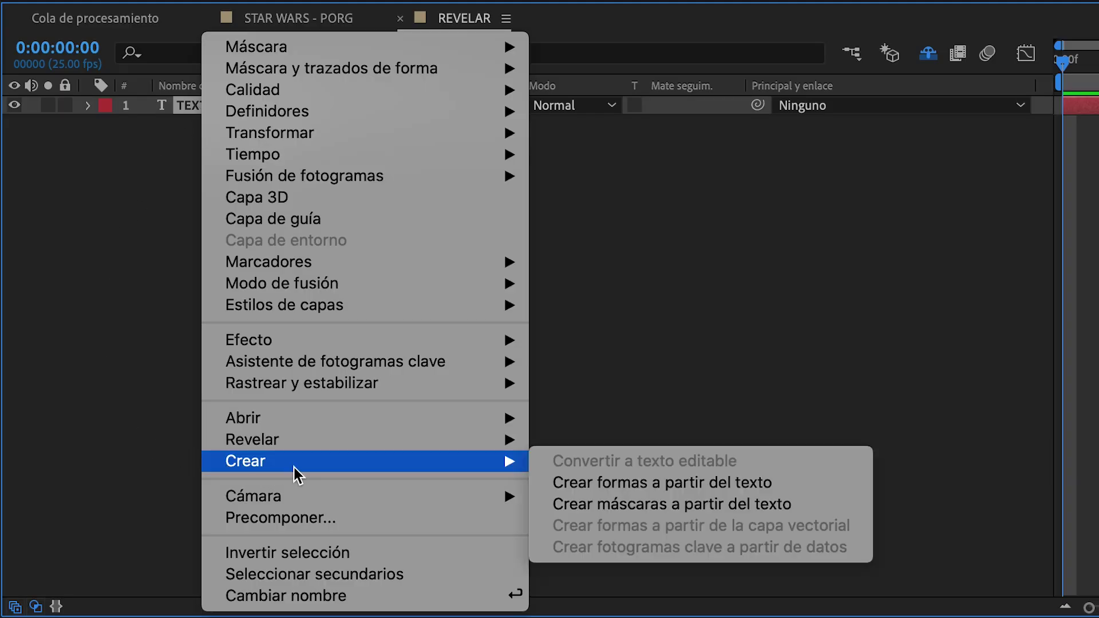
pyautogui.click(674, 482)
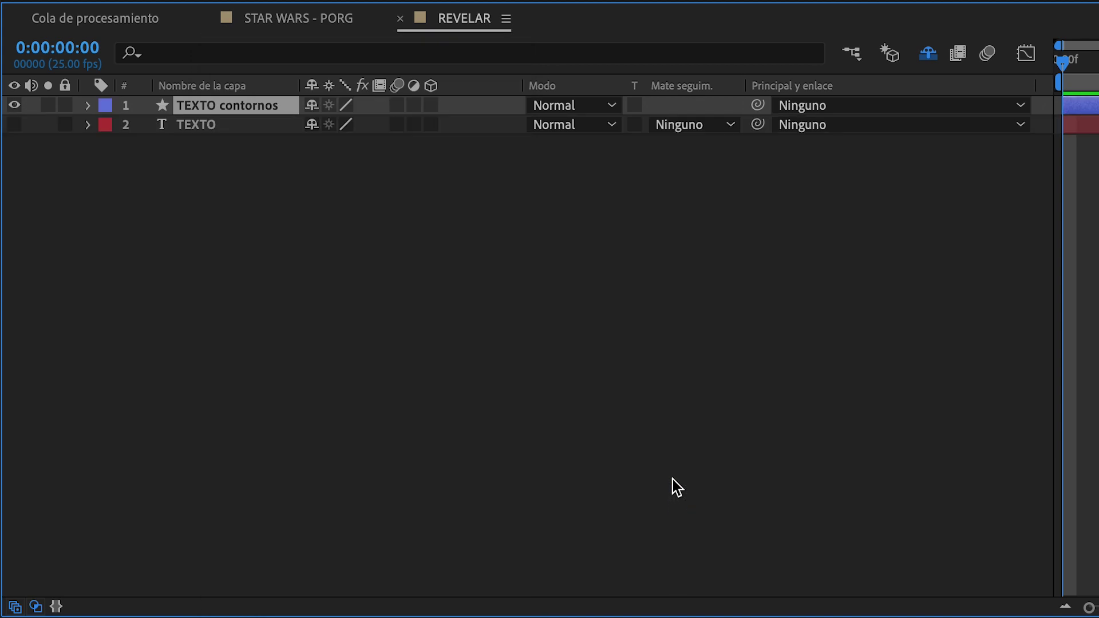
pyautogui.click(89, 106)
pyautogui.click(107, 126)
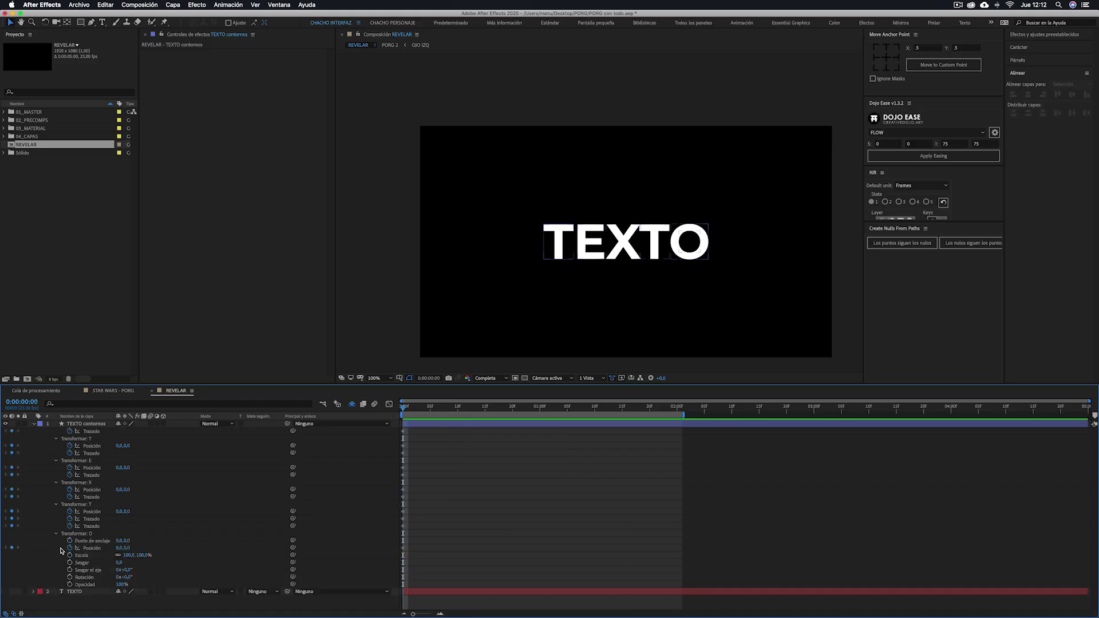
pyautogui.scroll(6, 573, 229)
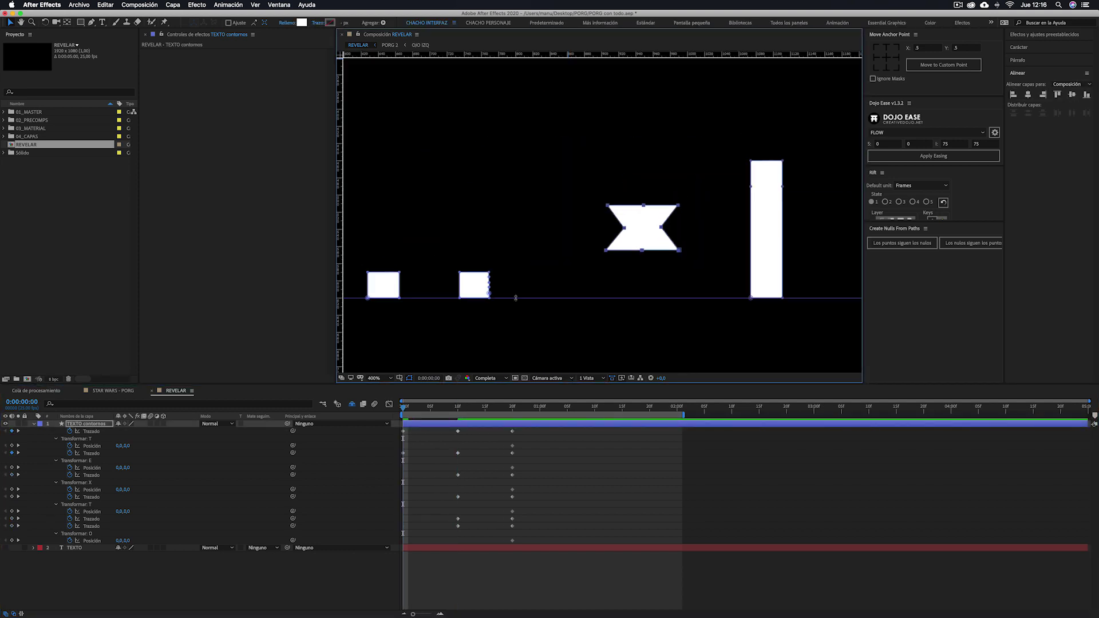
# Select the Trazado and Posición keyframes of TEXTO contornos, view their graph, and preview the letter animation.
pyautogui.press('space')
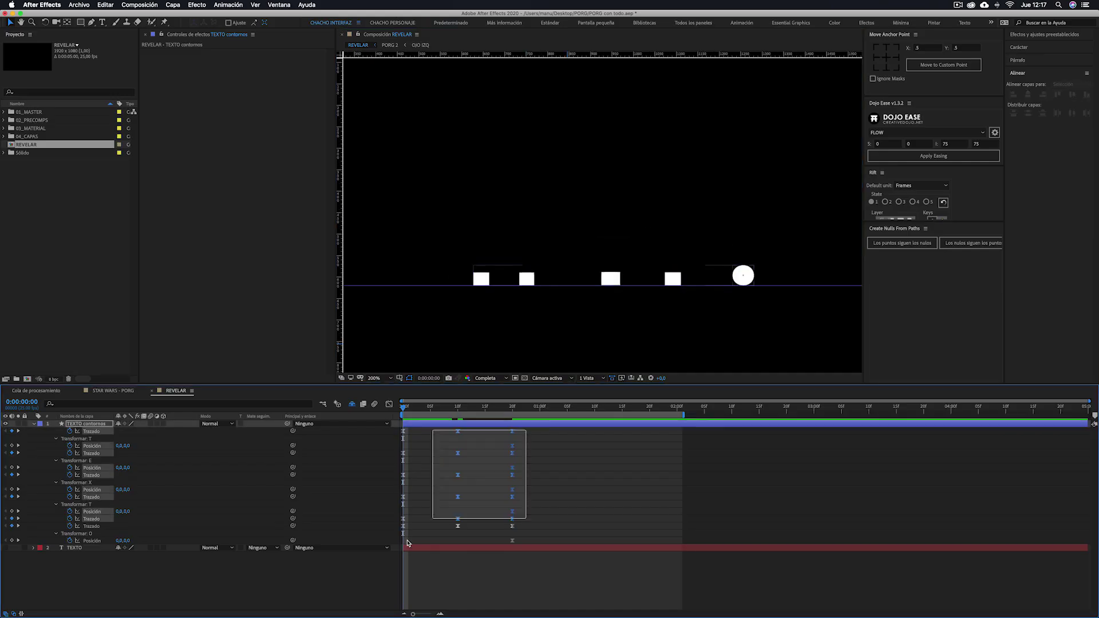
pyautogui.moveTo(524, 521); pyautogui.dragTo(433, 431)
pyautogui.hotkey('shift', 'F3')
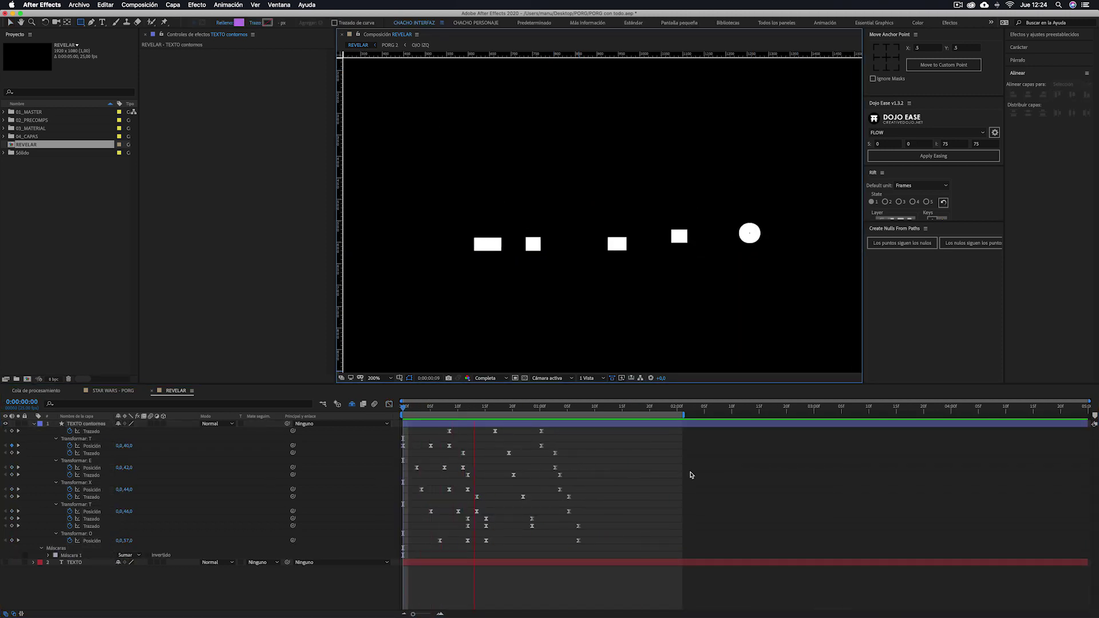
pyautogui.press('space')
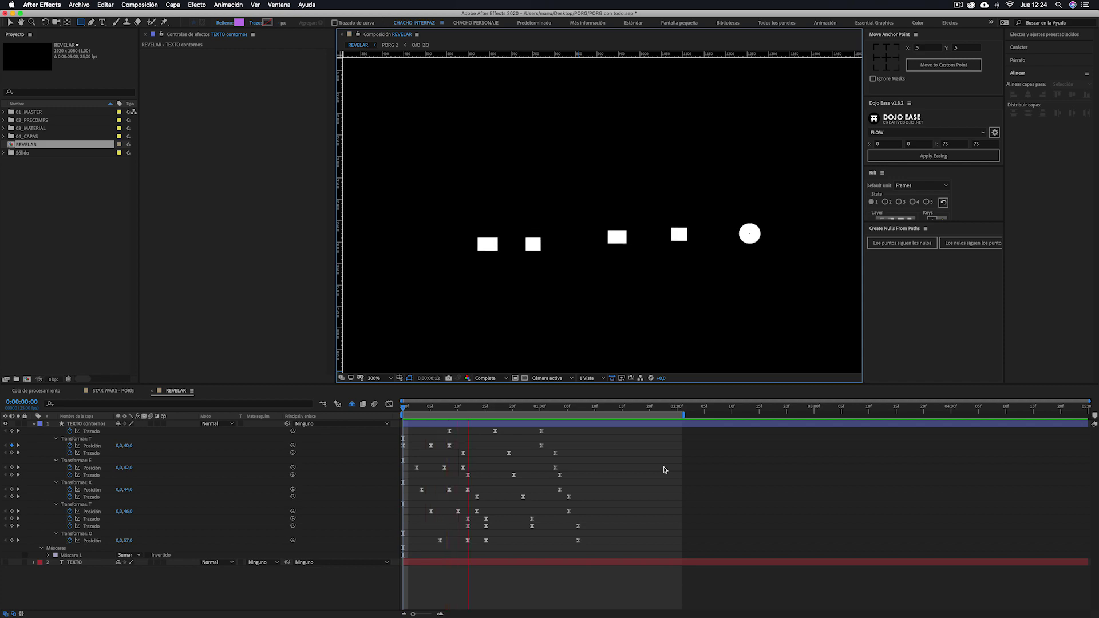